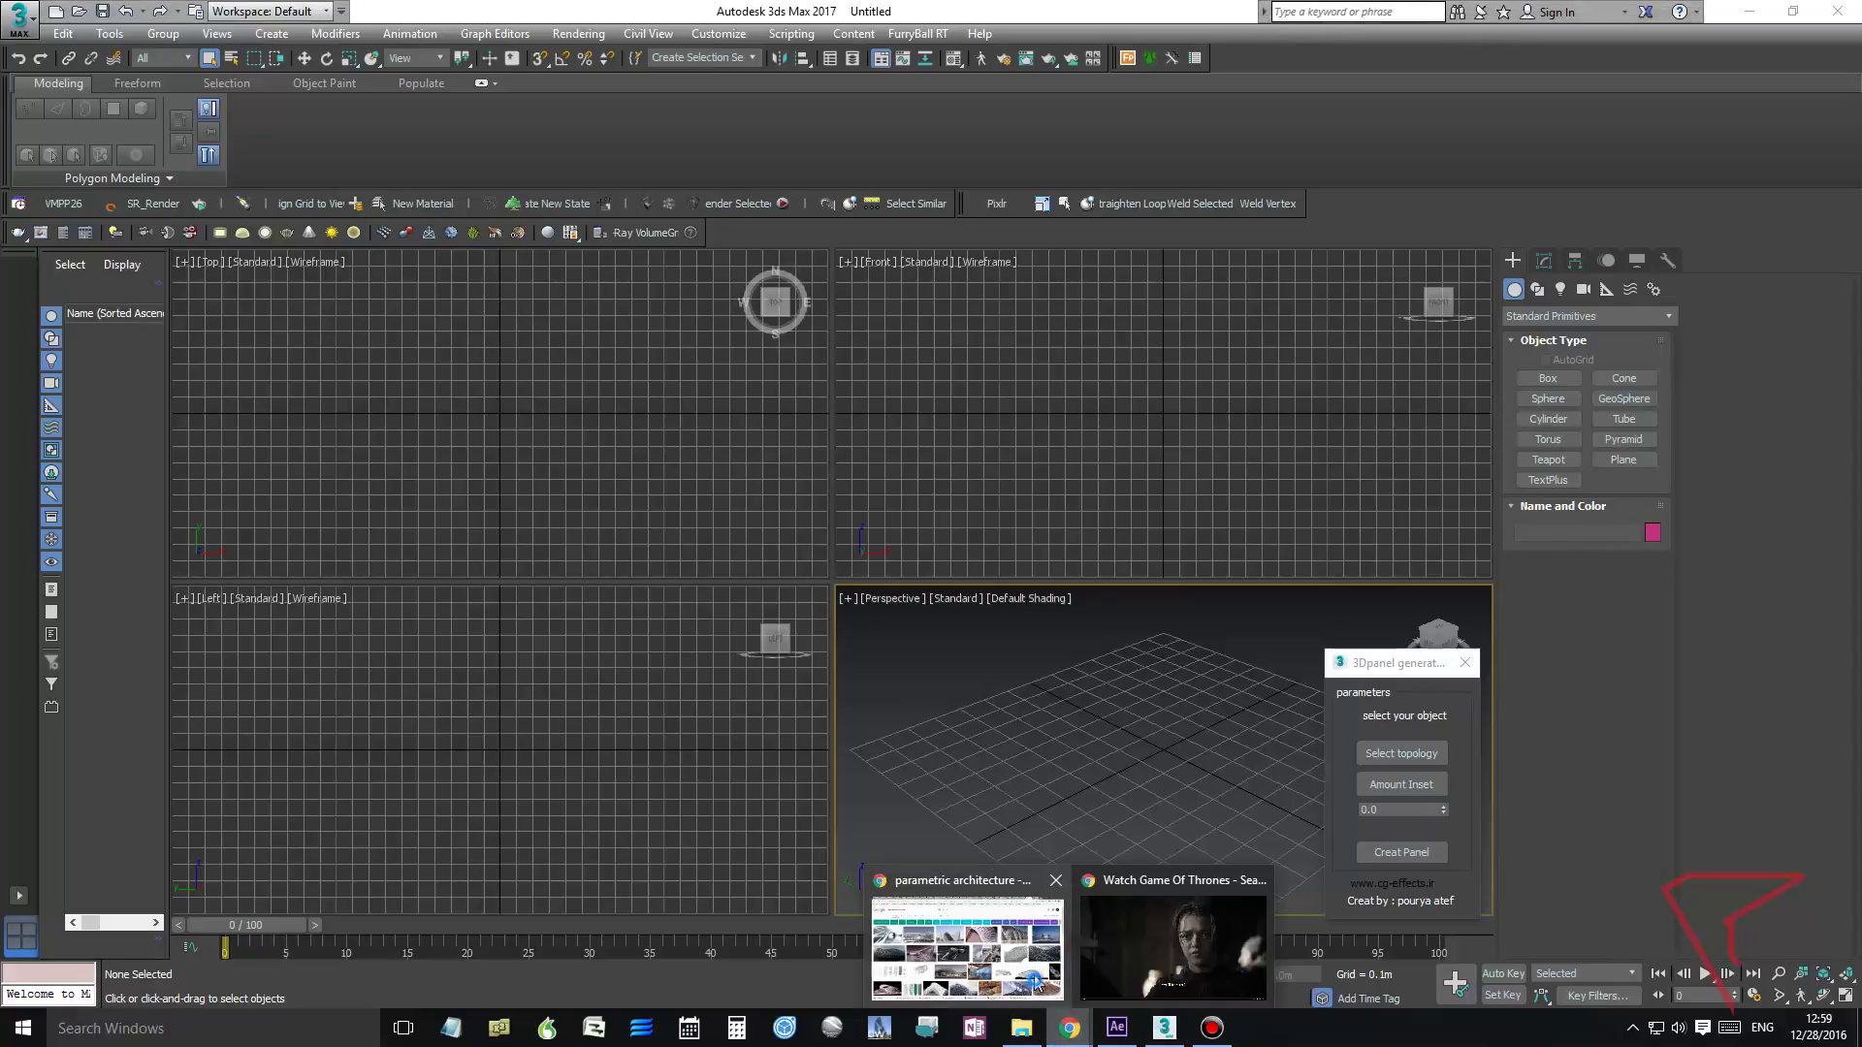
# Browse the parametric architecture reference images, enlarging the white lattice bridge and perforated cellular examples
pyautogui.click(970, 936)
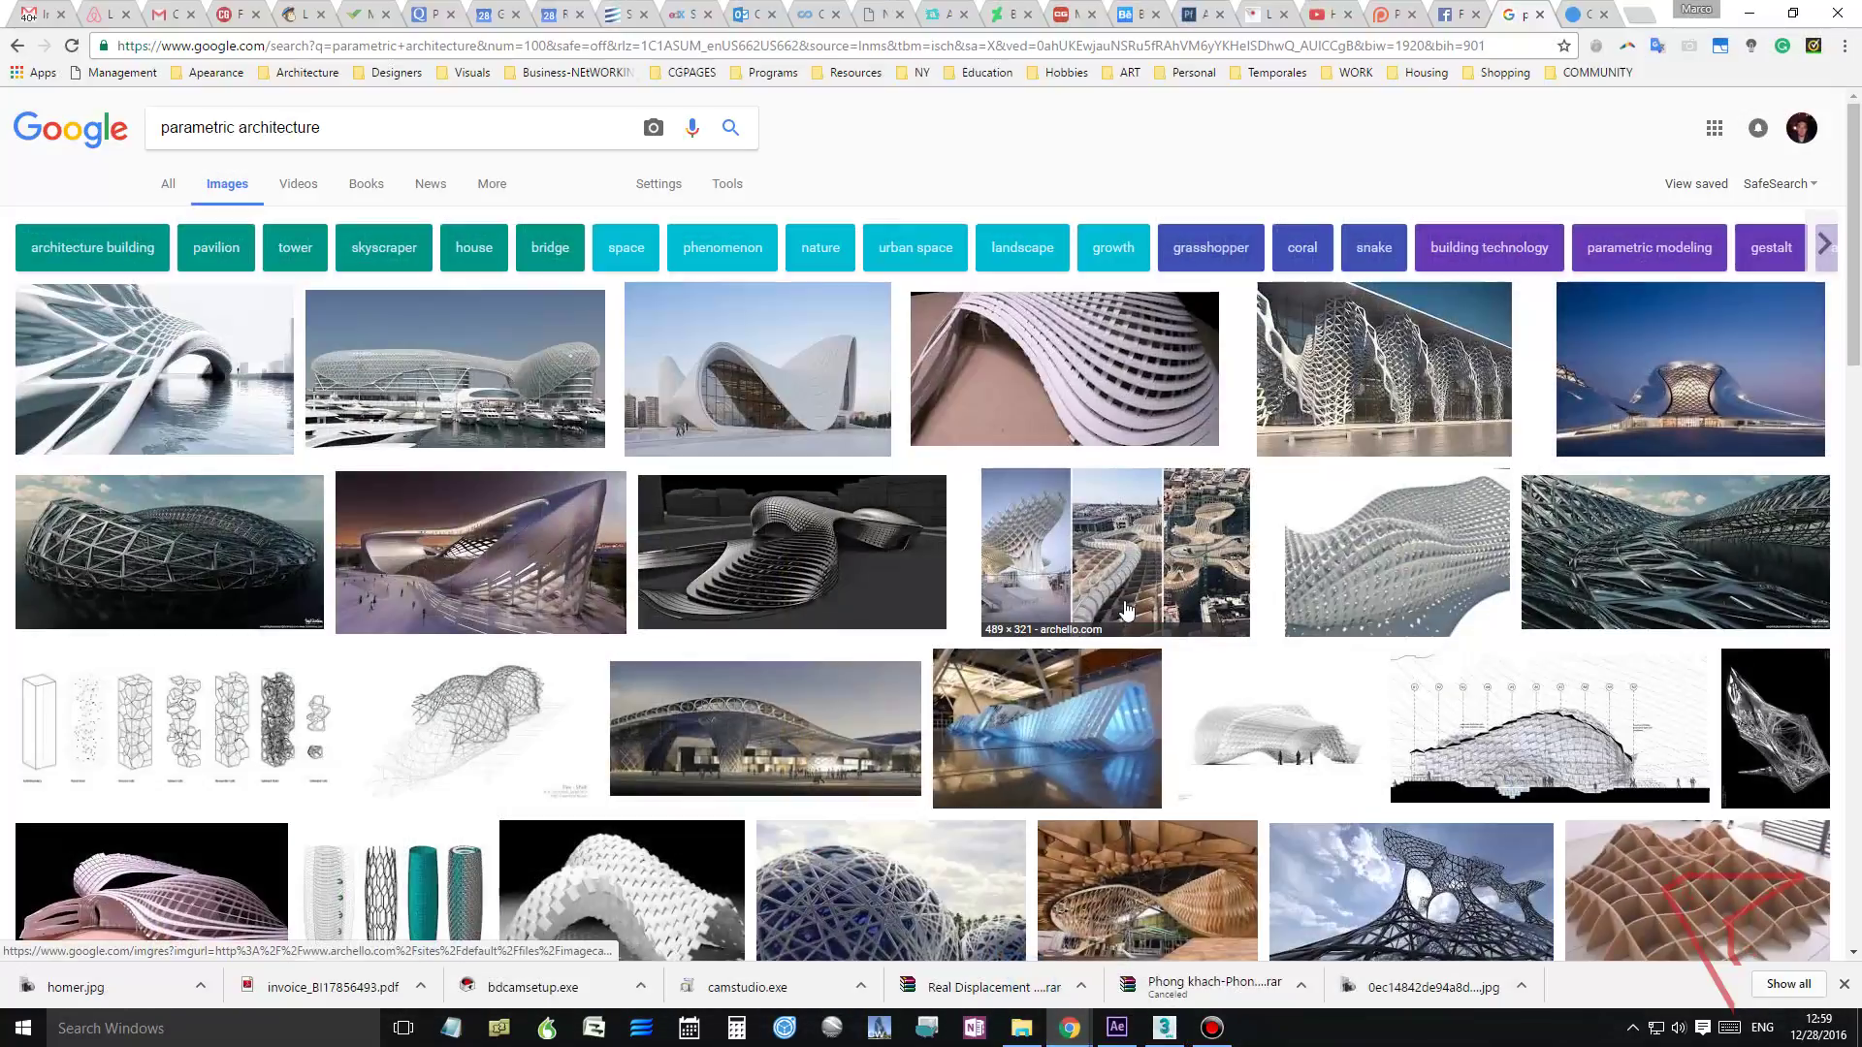
pyautogui.click(98, 356)
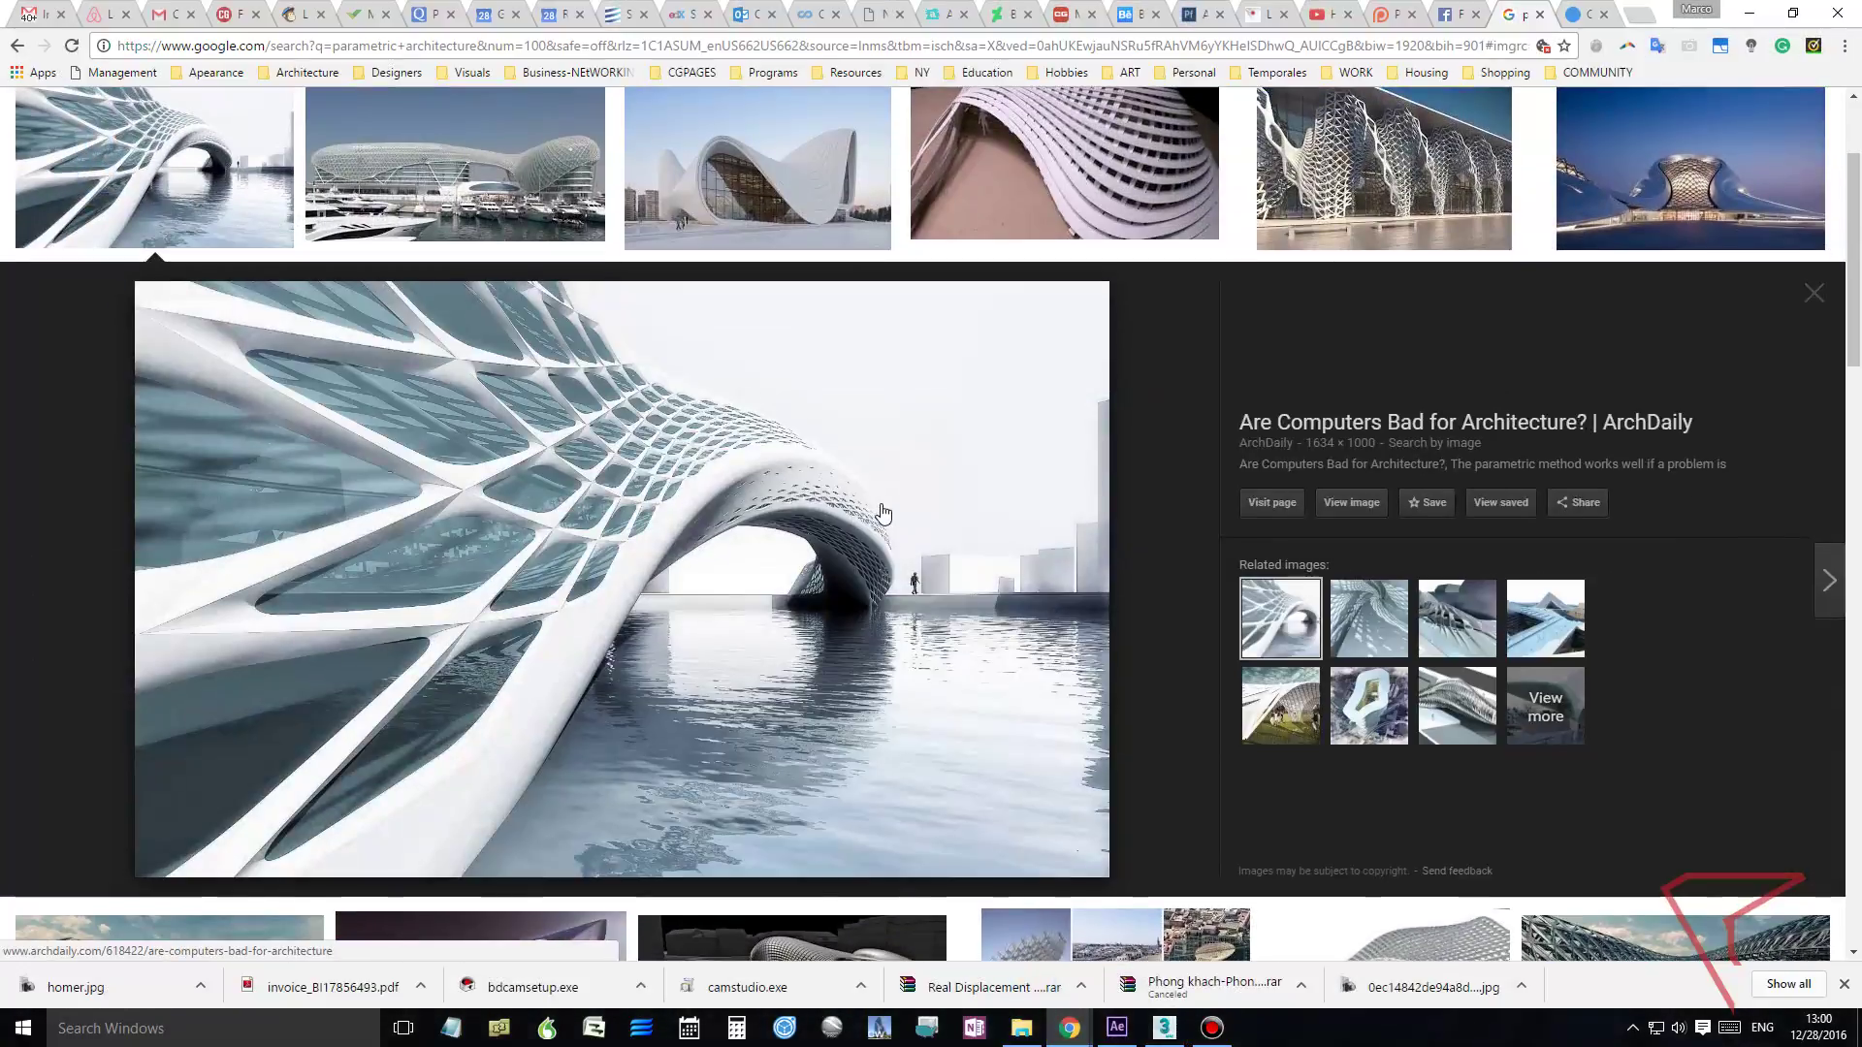
pyautogui.scroll(-5, 881, 513)
pyautogui.scroll(-11, 883, 511)
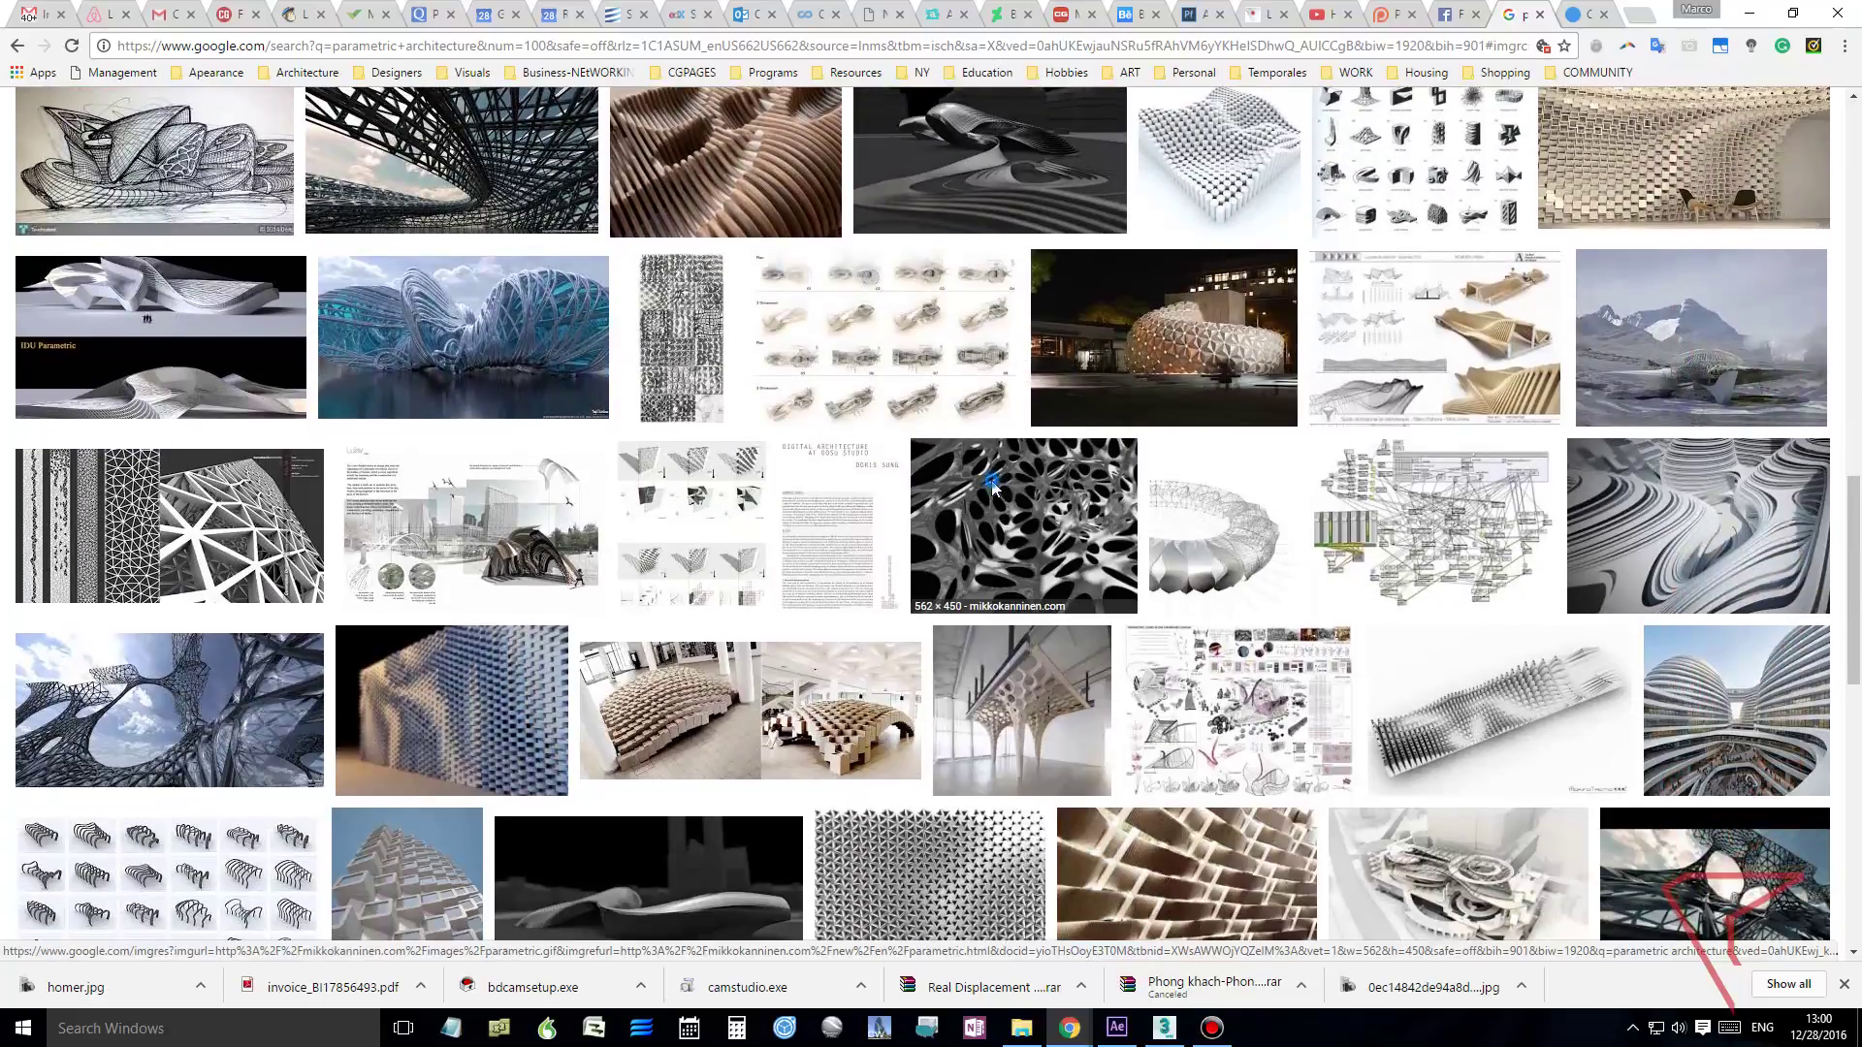
pyautogui.click(991, 480)
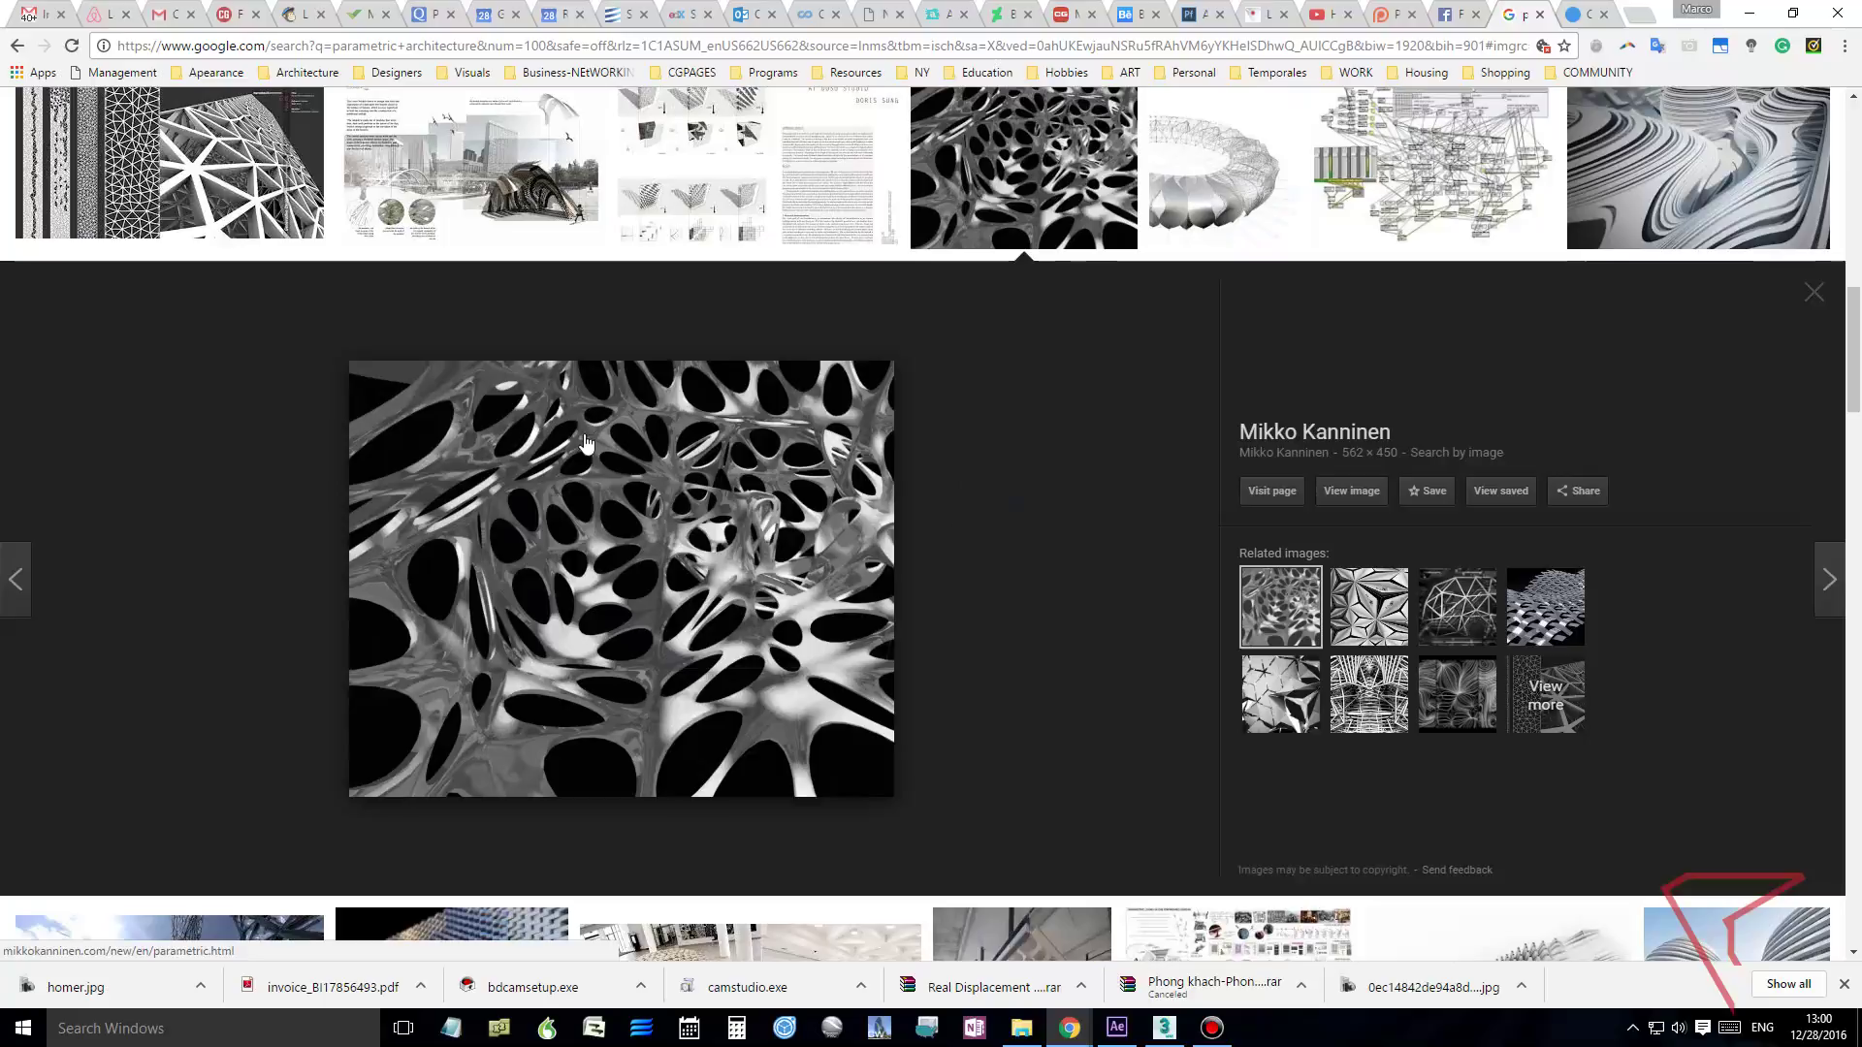
pyautogui.scroll(3, 1144, 493)
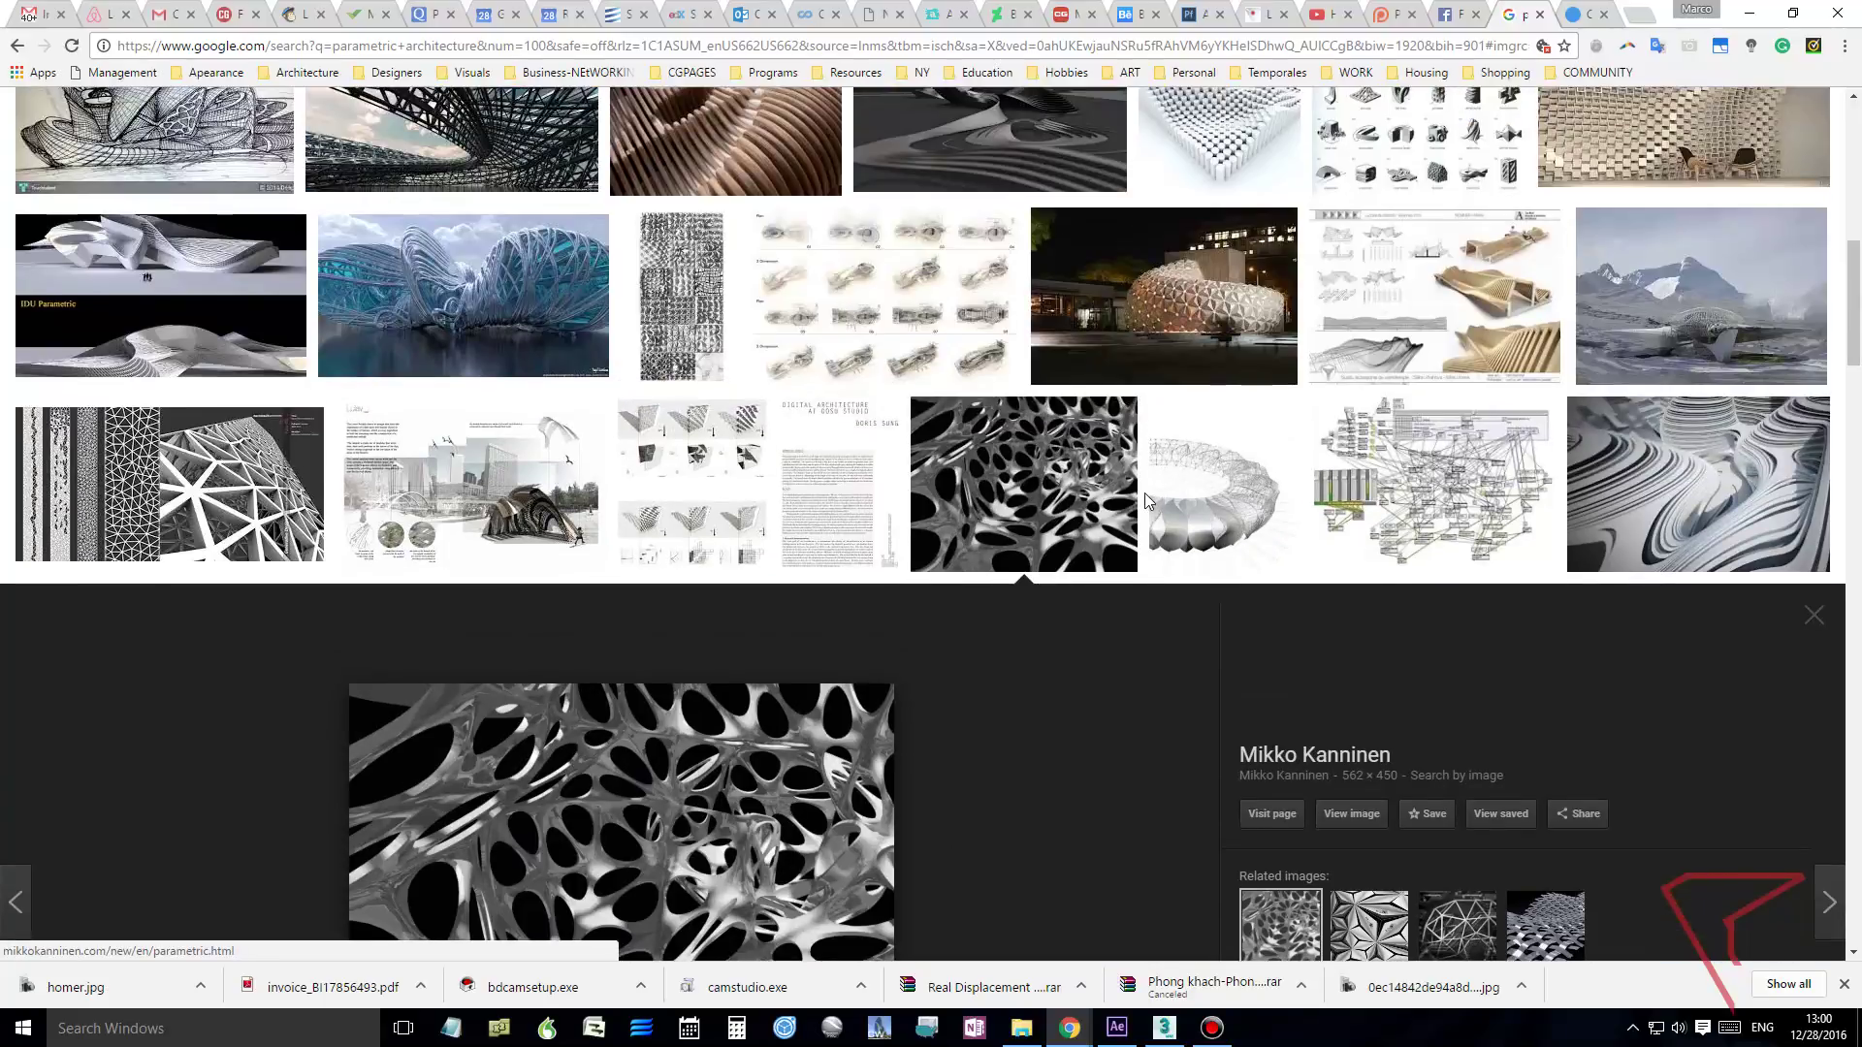
pyautogui.scroll(3, 1144, 493)
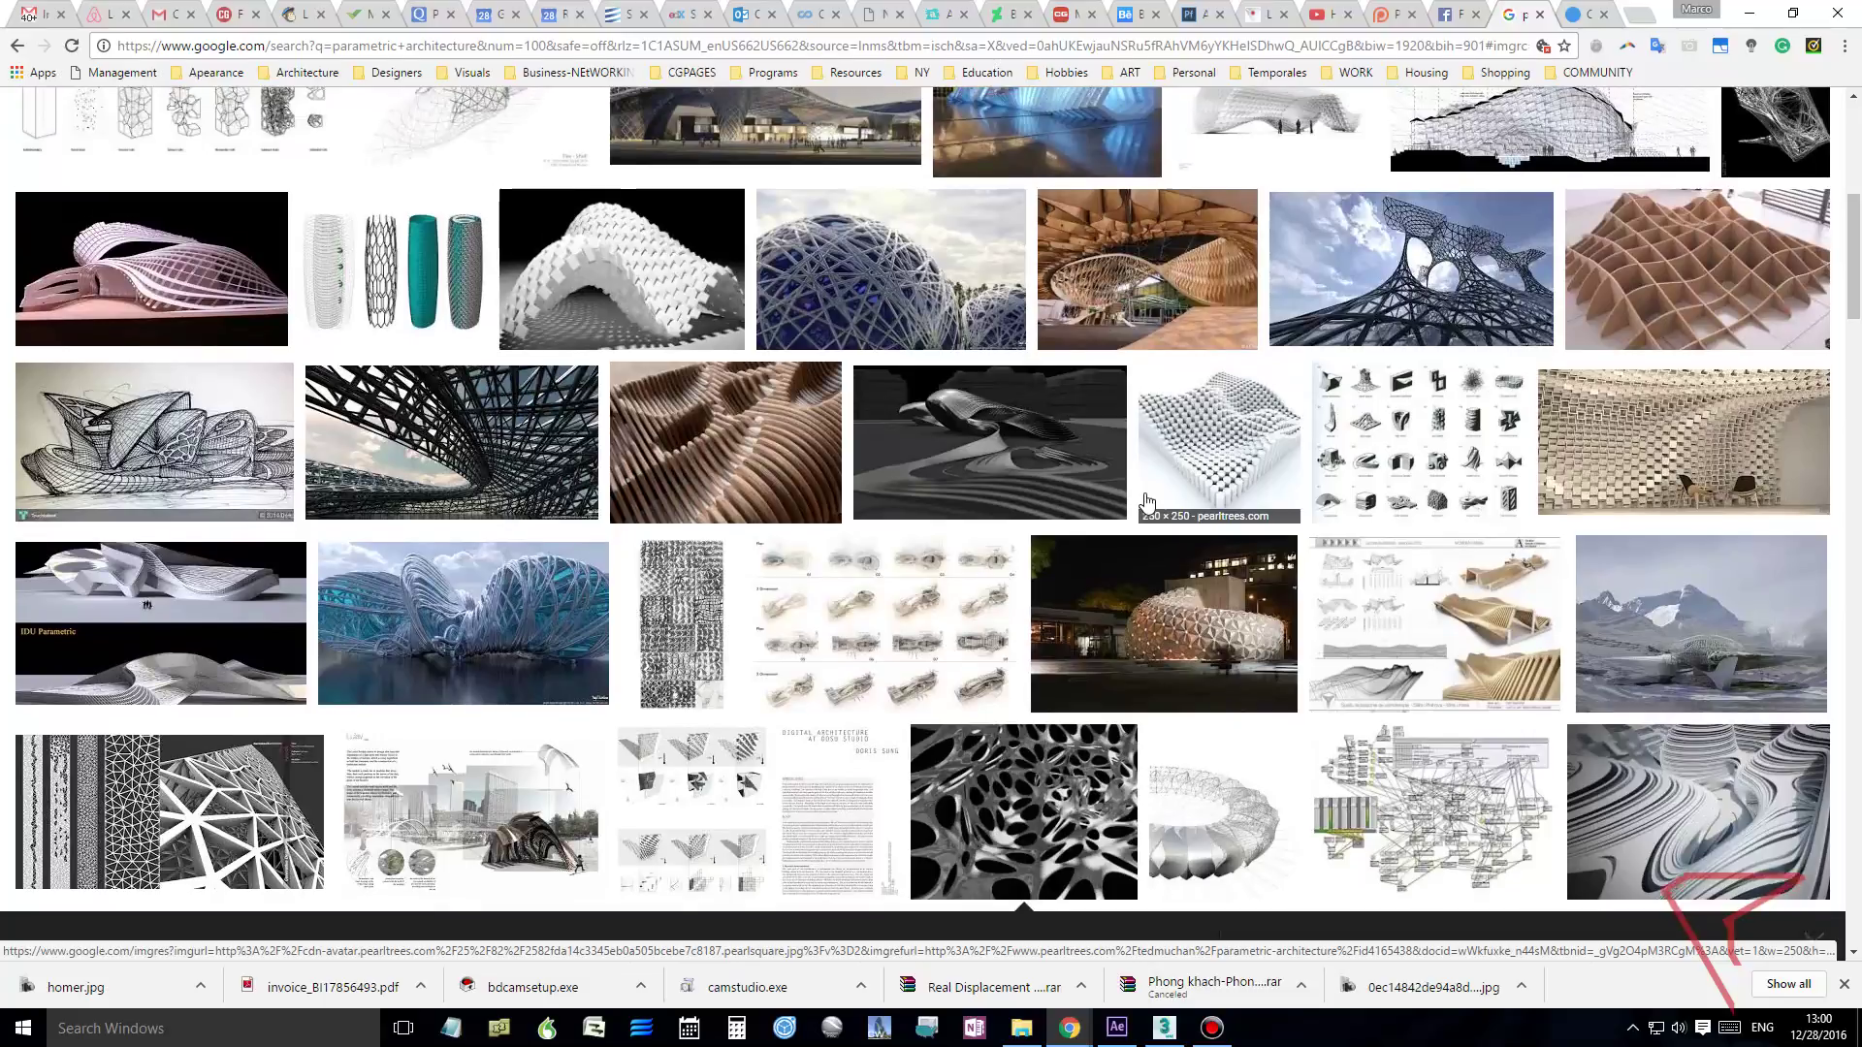
pyautogui.scroll(3, 1147, 500)
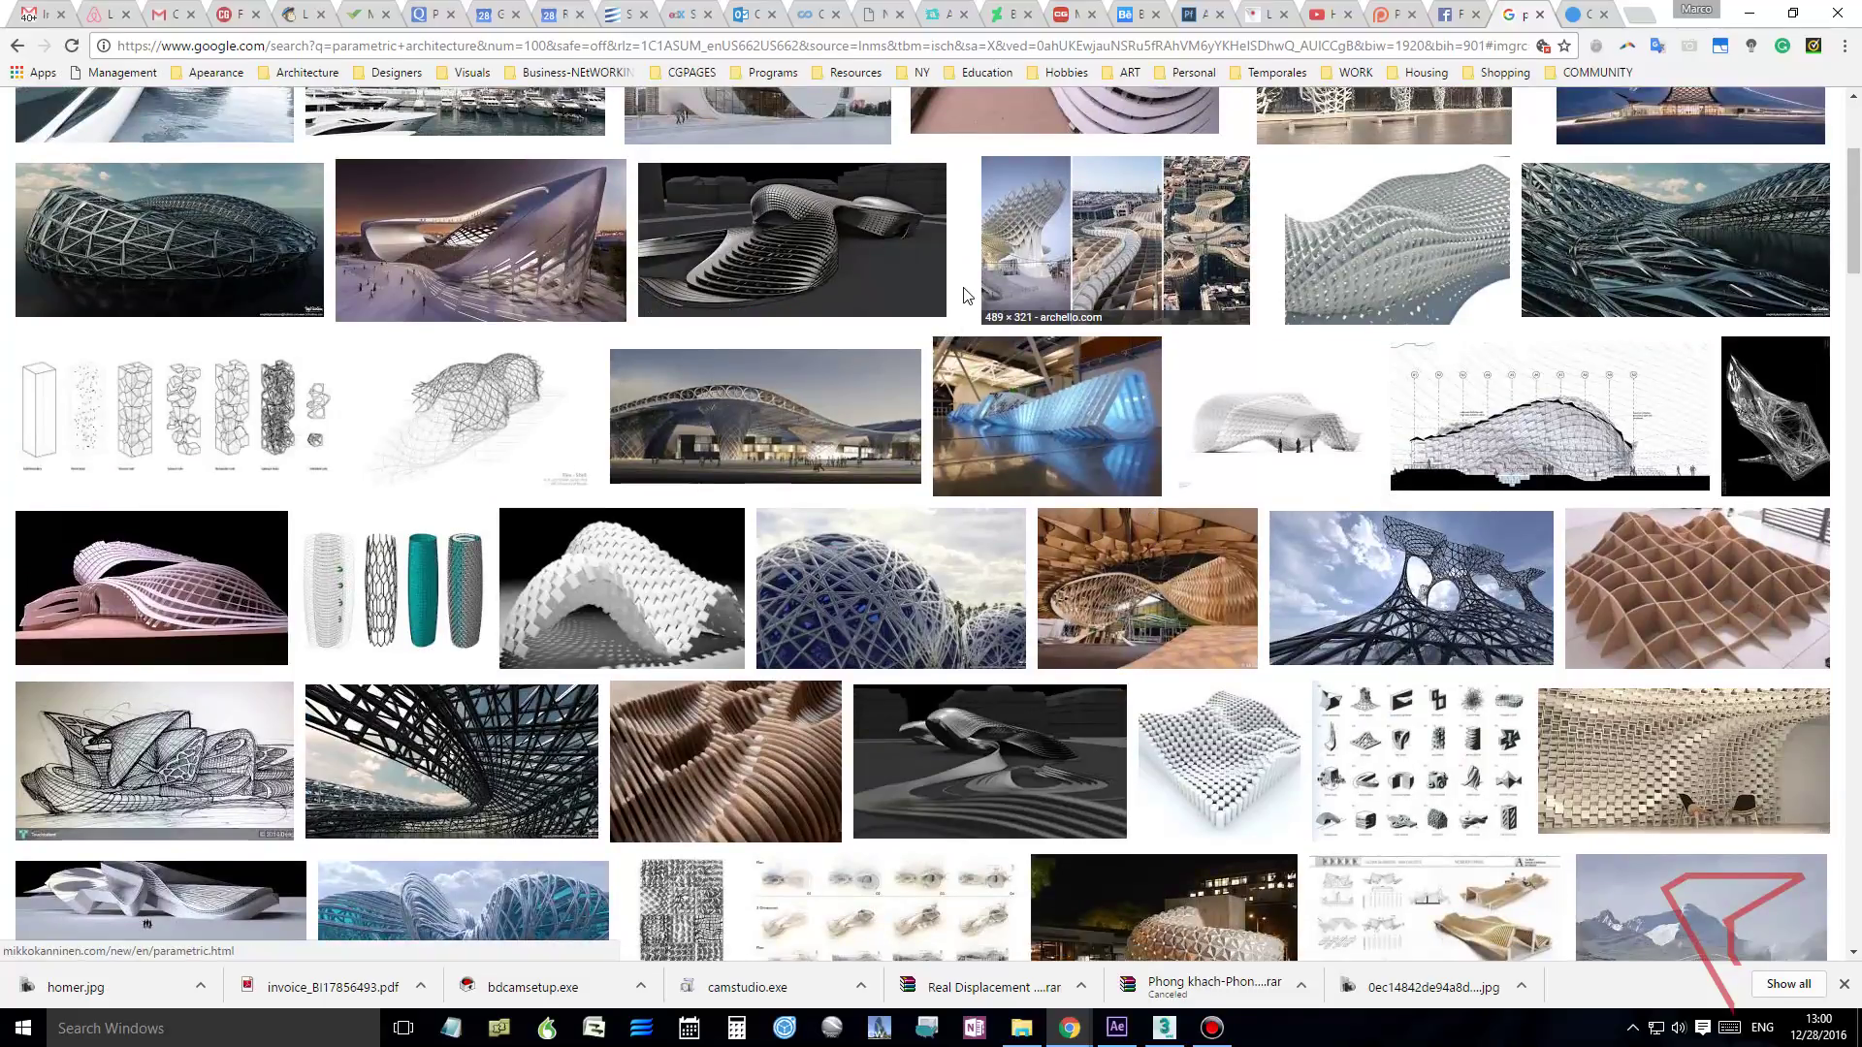
pyautogui.scroll(3, 965, 289)
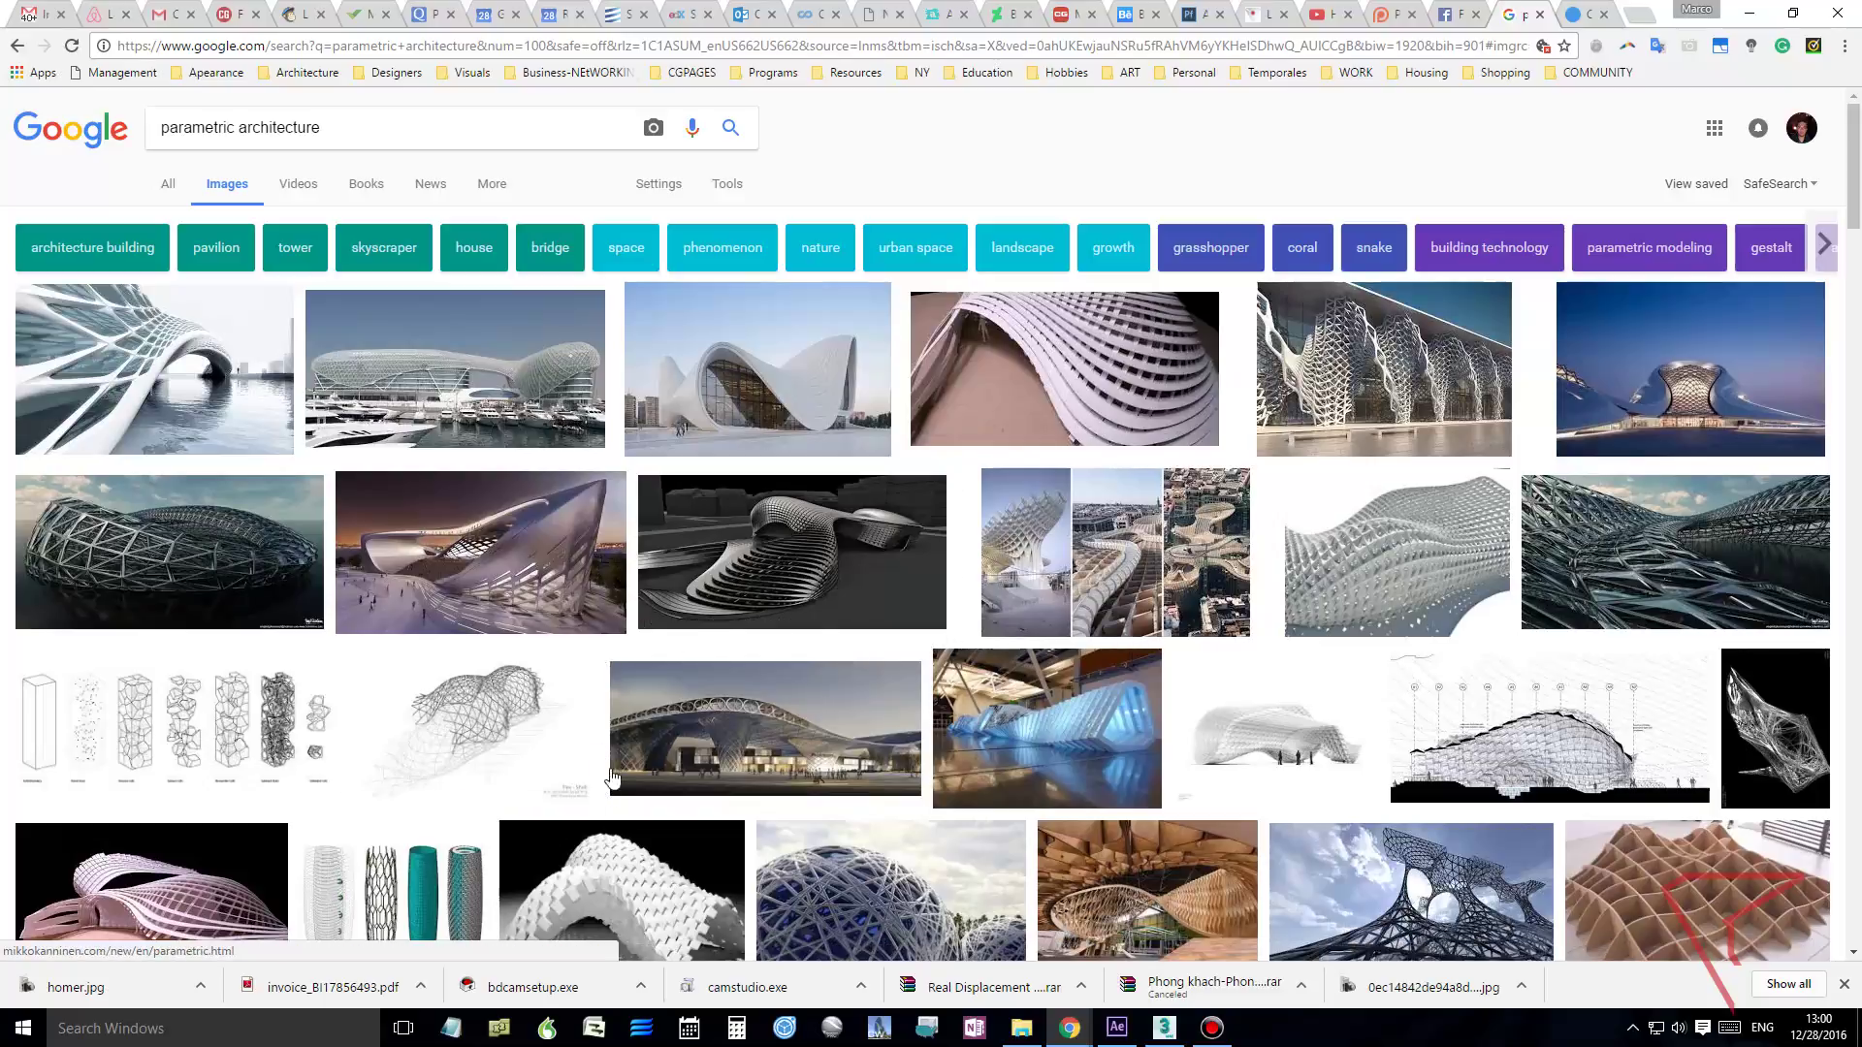
pyautogui.scroll(-3, 611, 781)
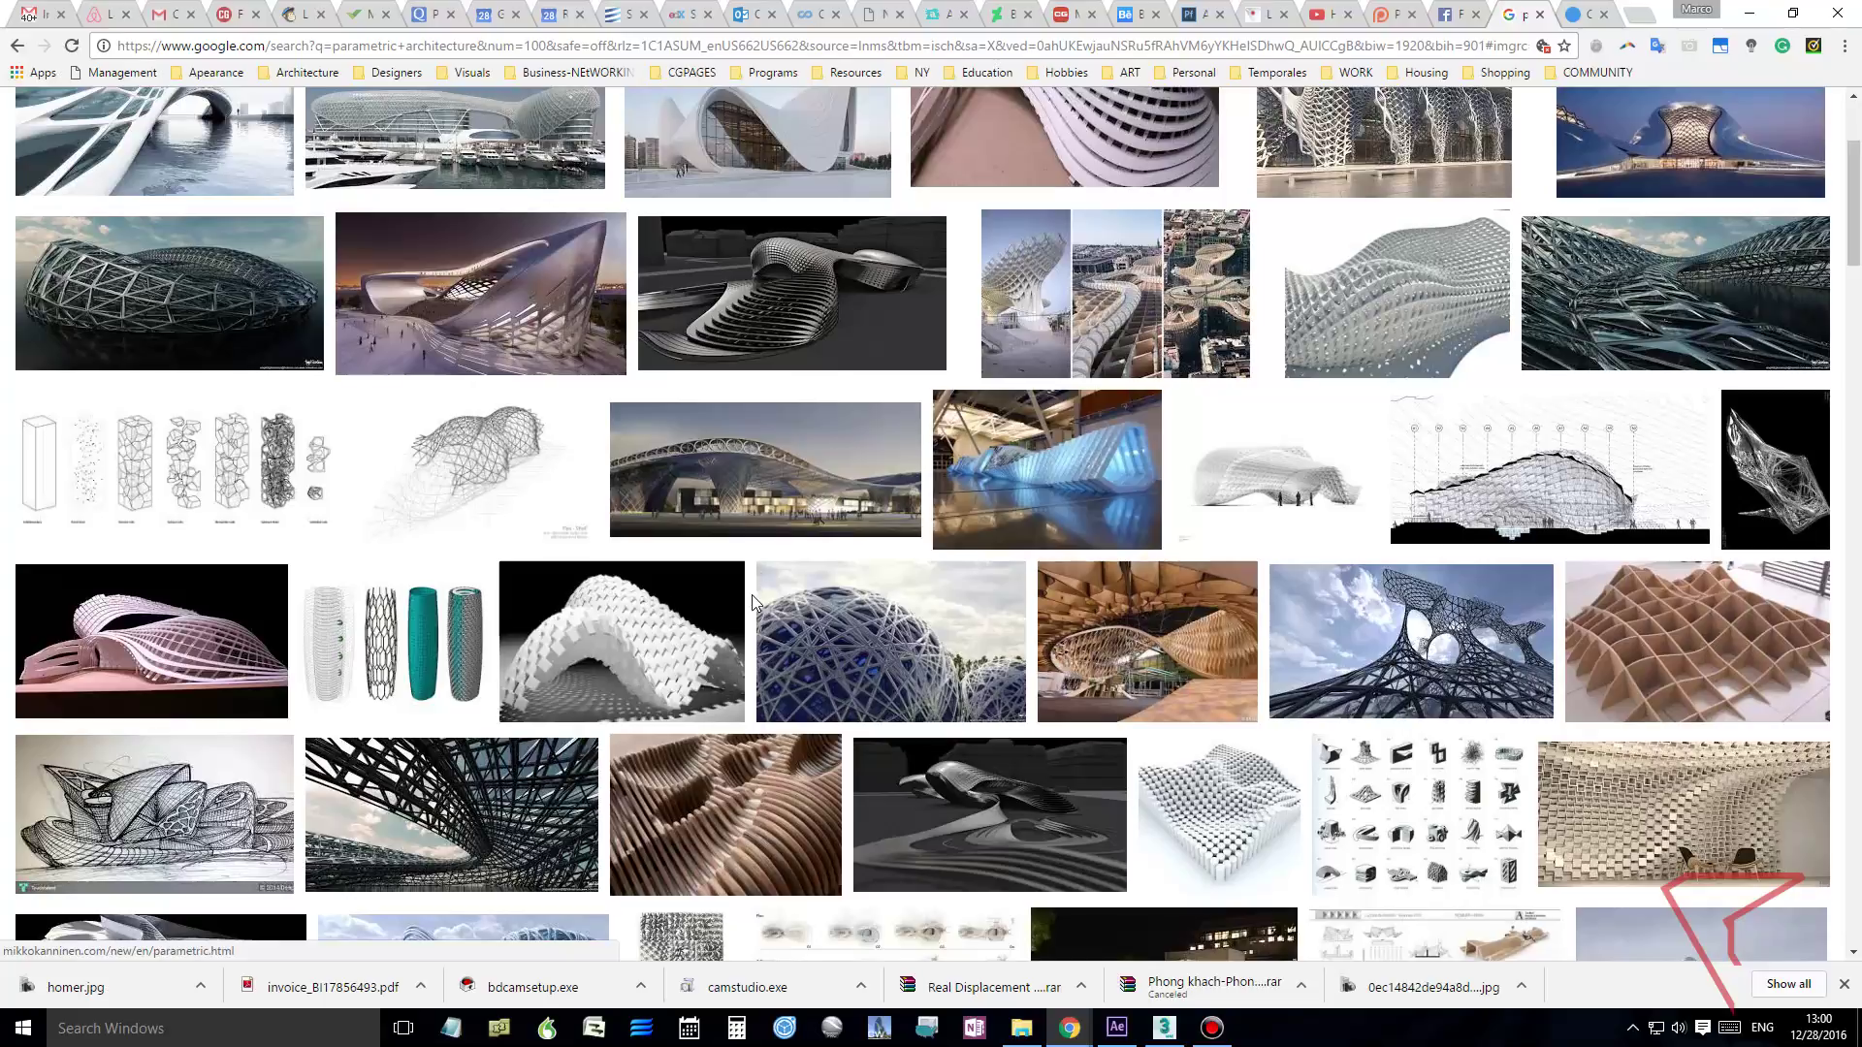
pyautogui.scroll(-5, 595, 567)
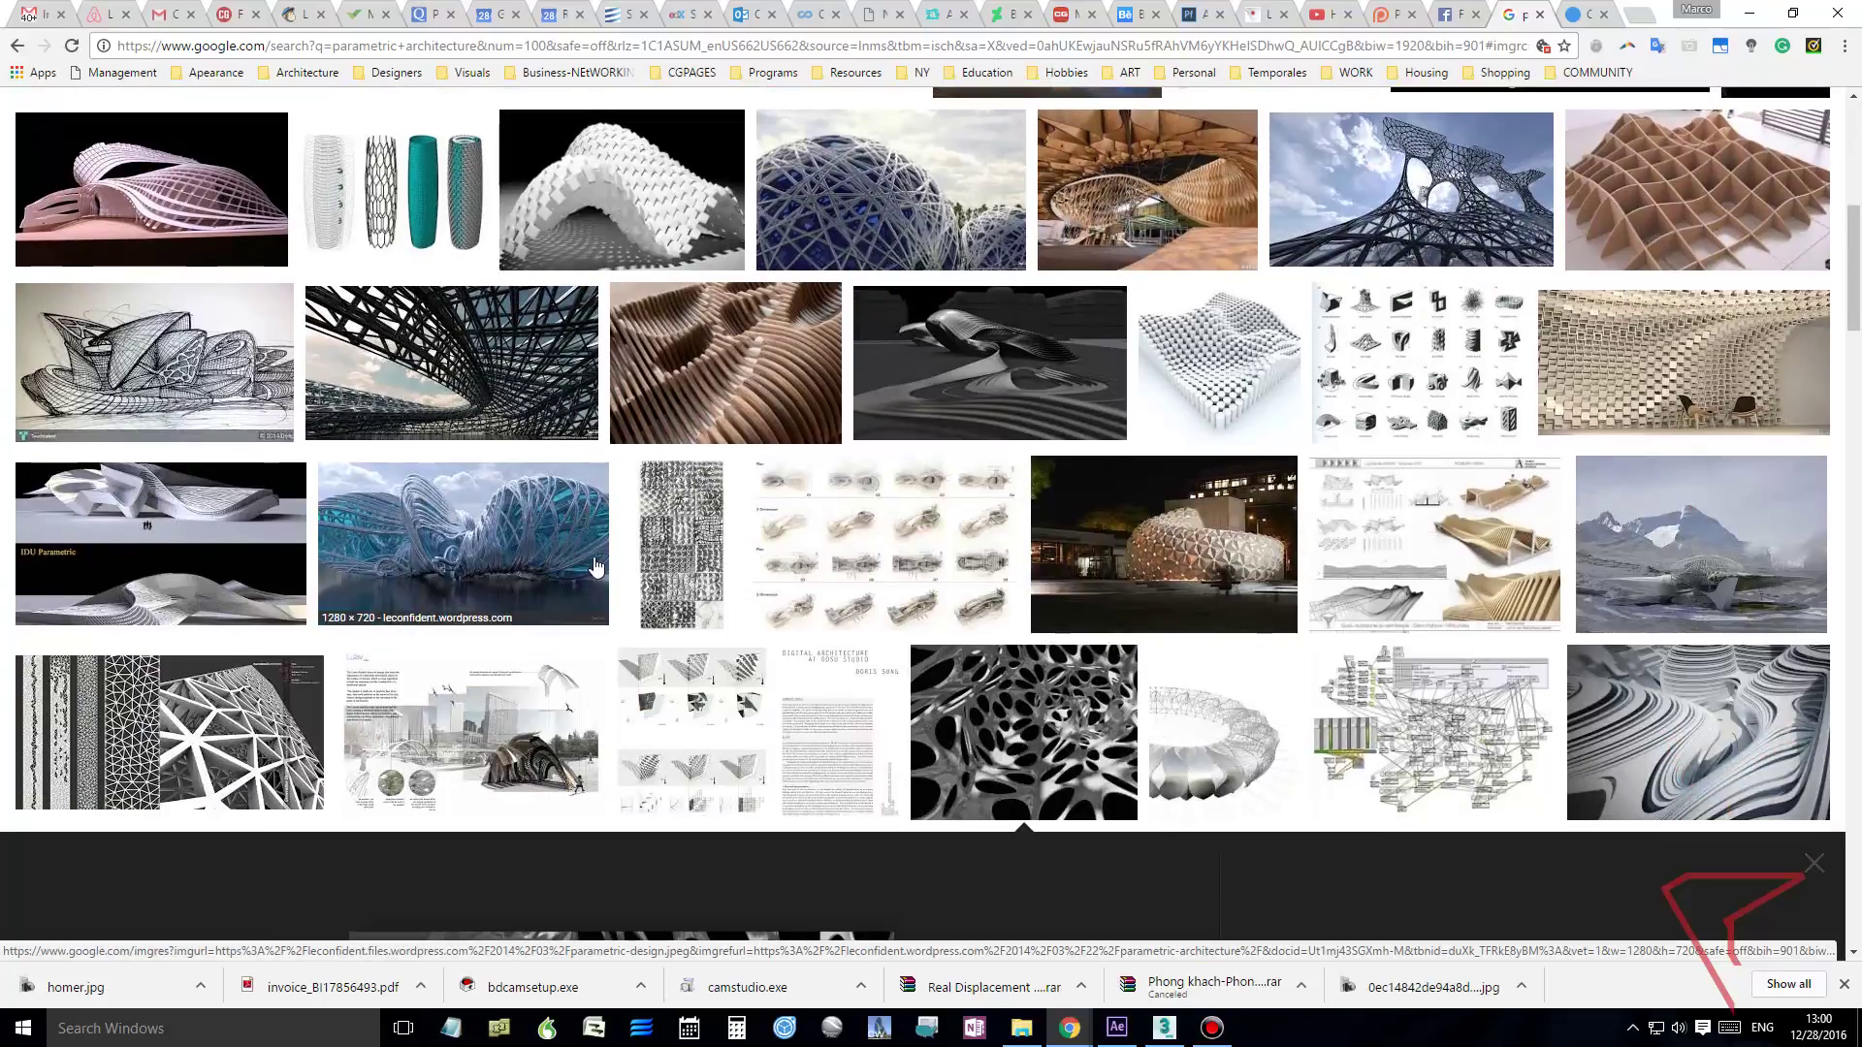
pyautogui.scroll(-4, 1045, 541)
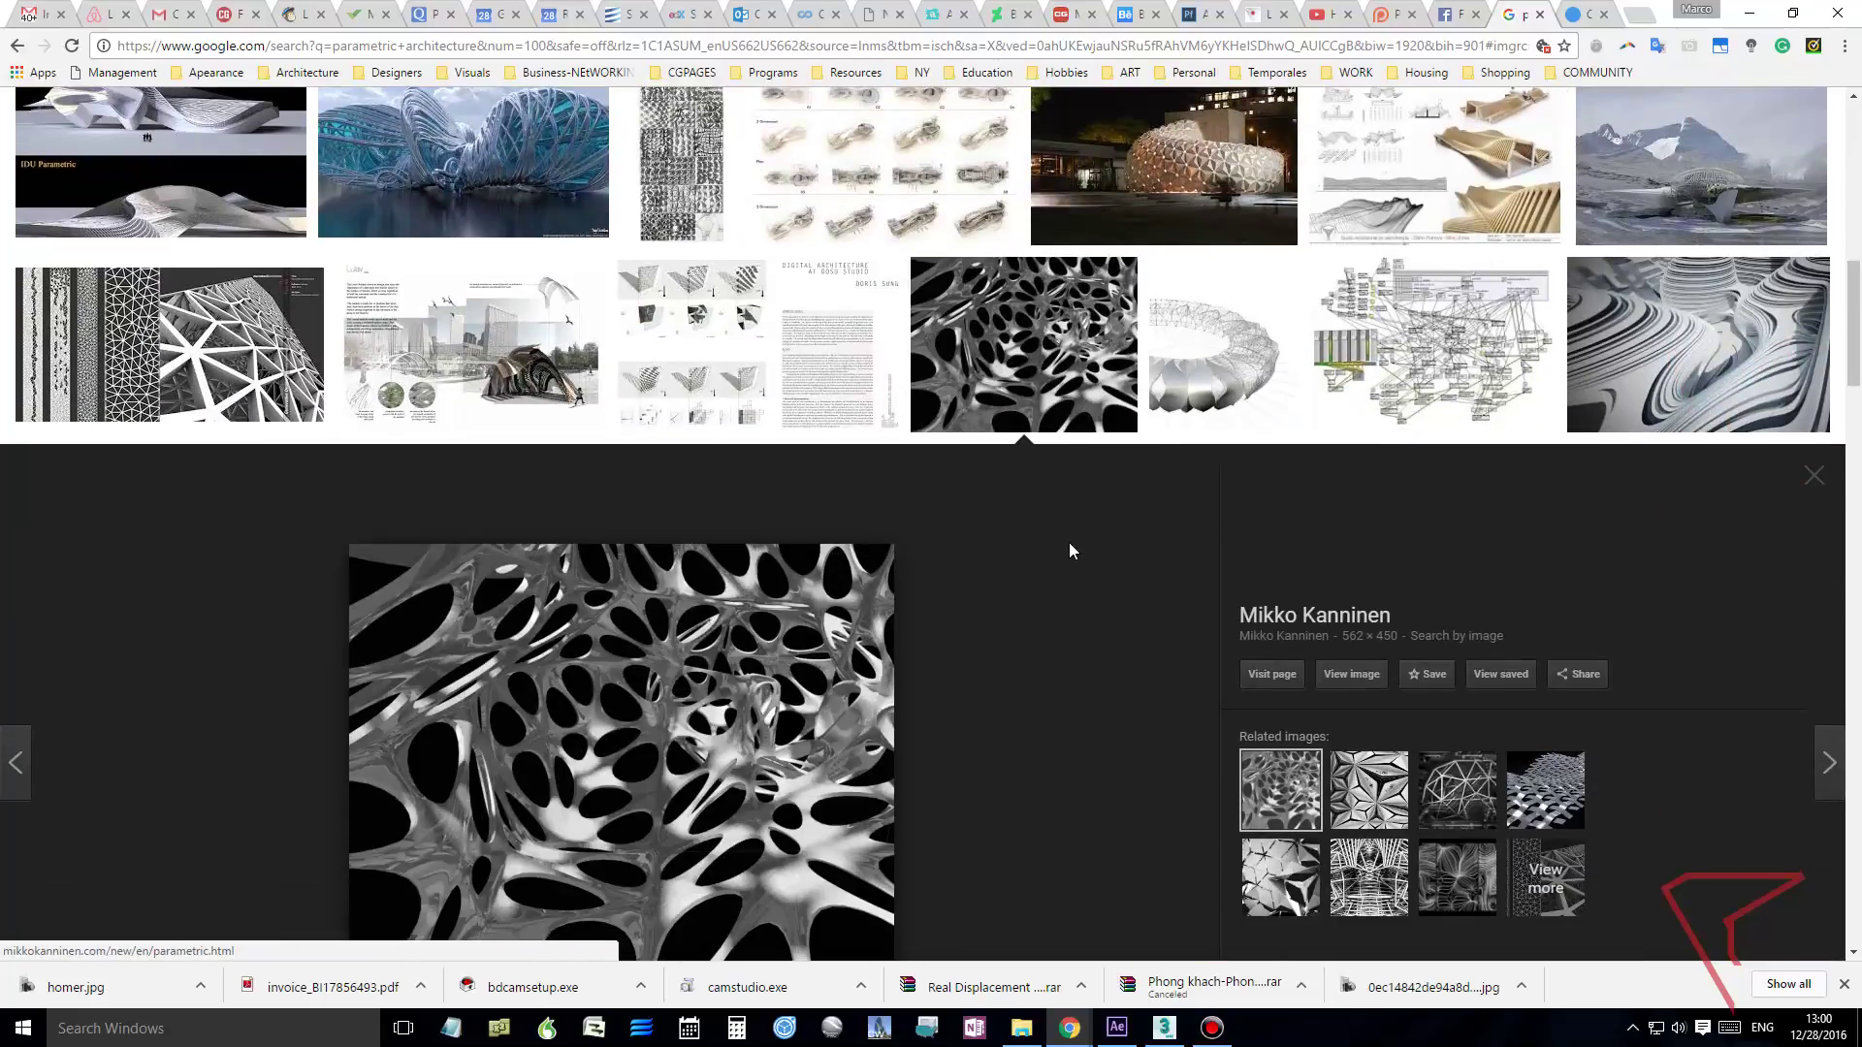
pyautogui.scroll(-3, 1070, 549)
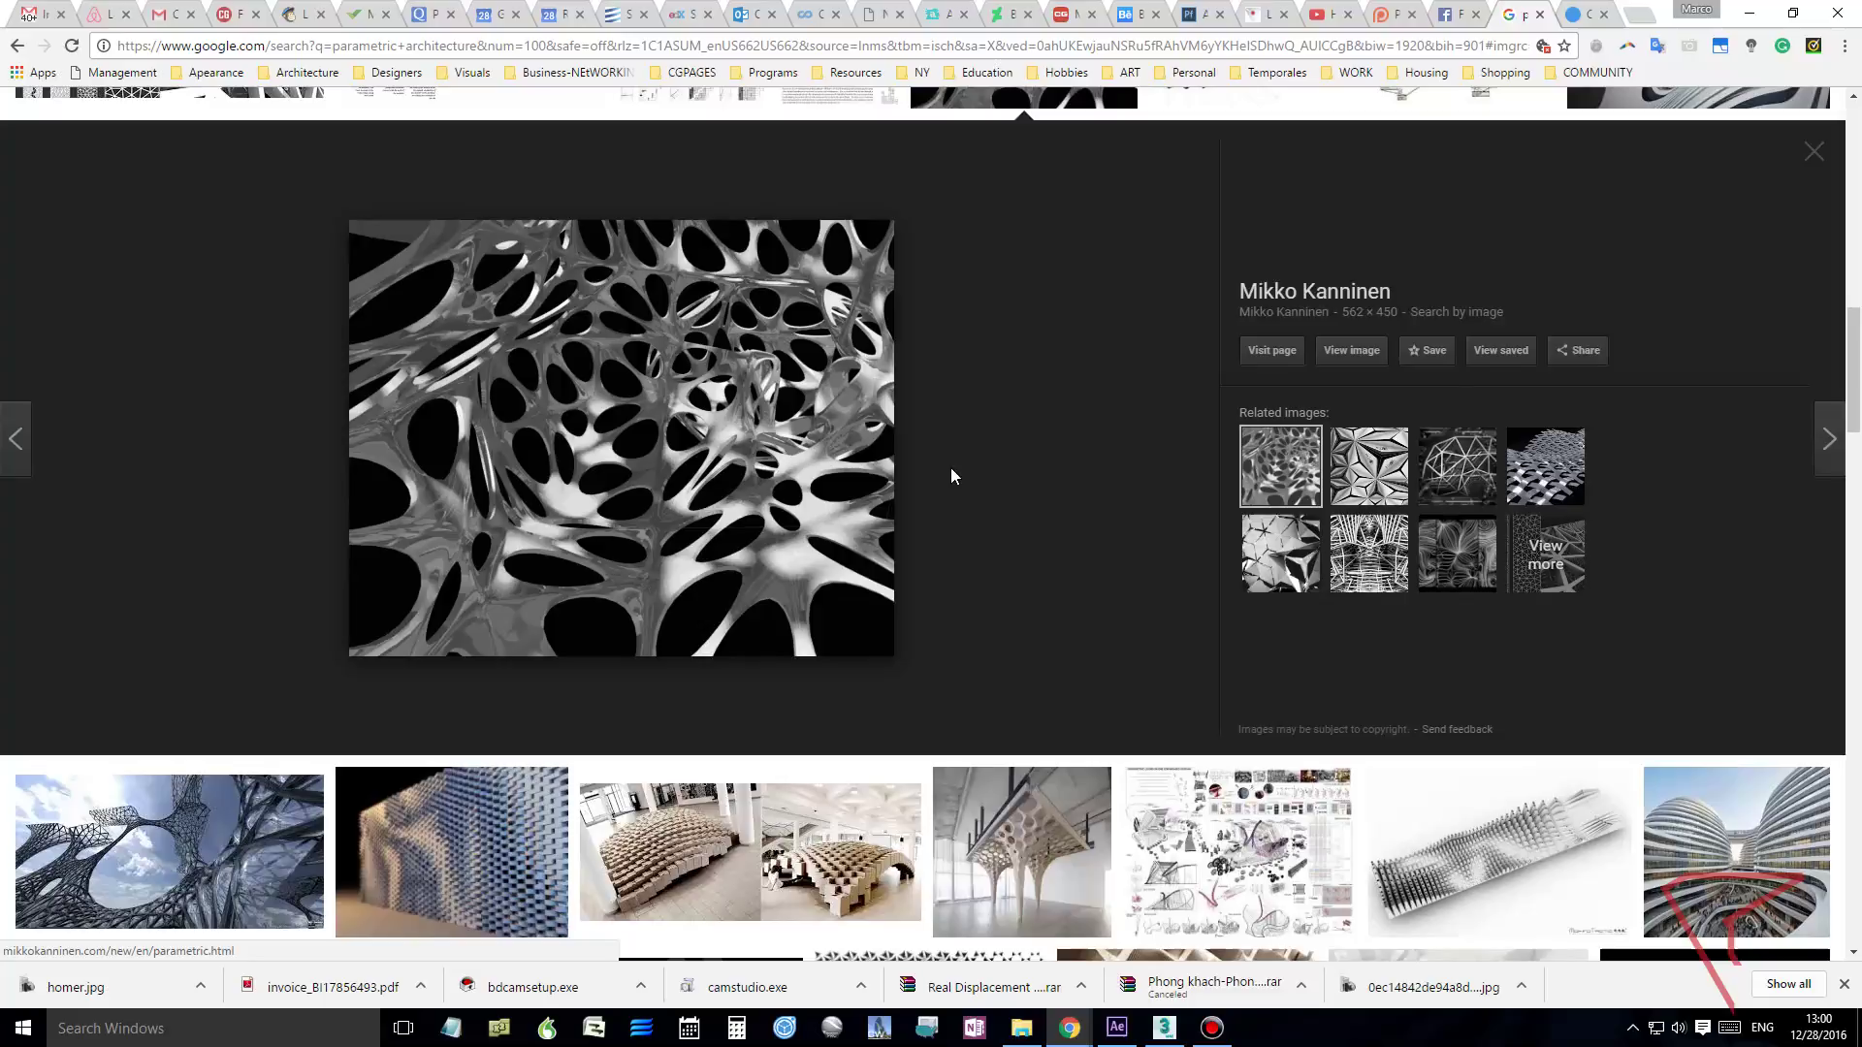
pyautogui.scroll(-8, 931, 467)
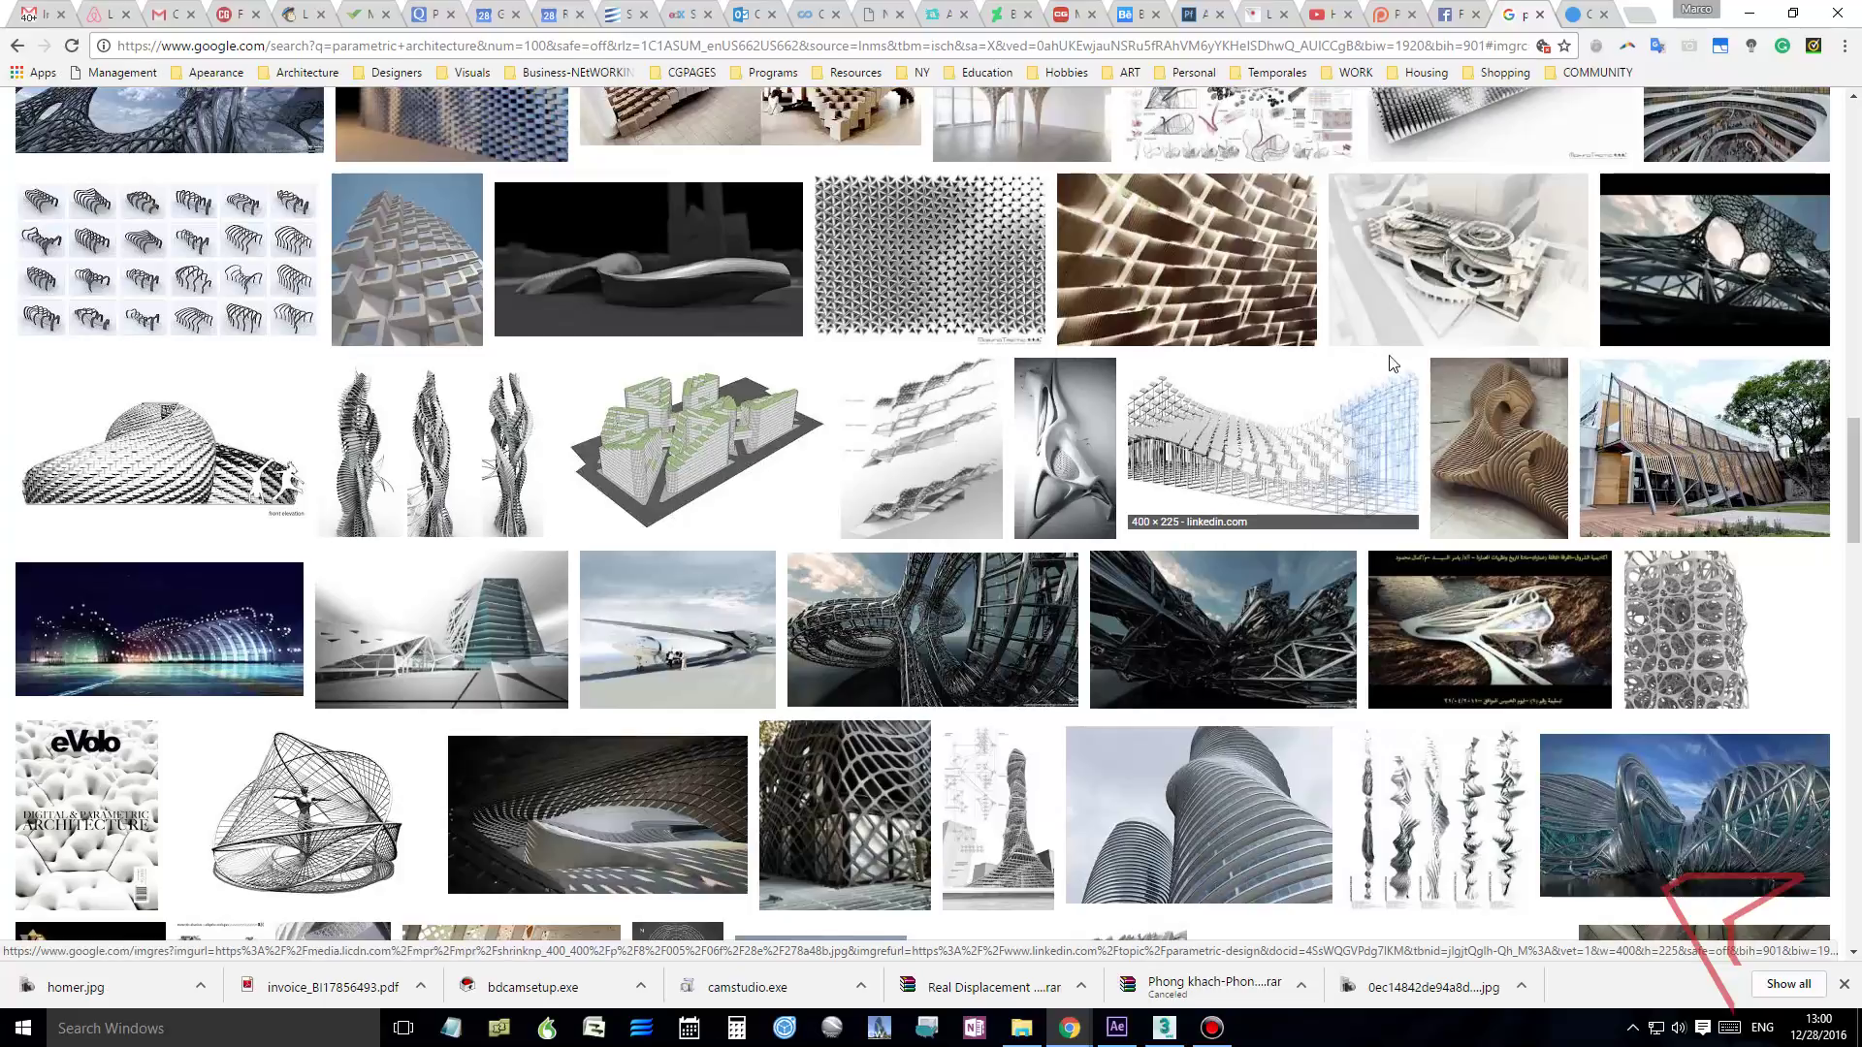
# Back in 3ds Max, adjust the Perspective view and pick the Box primitive tool
pyautogui.click(1749, 13)
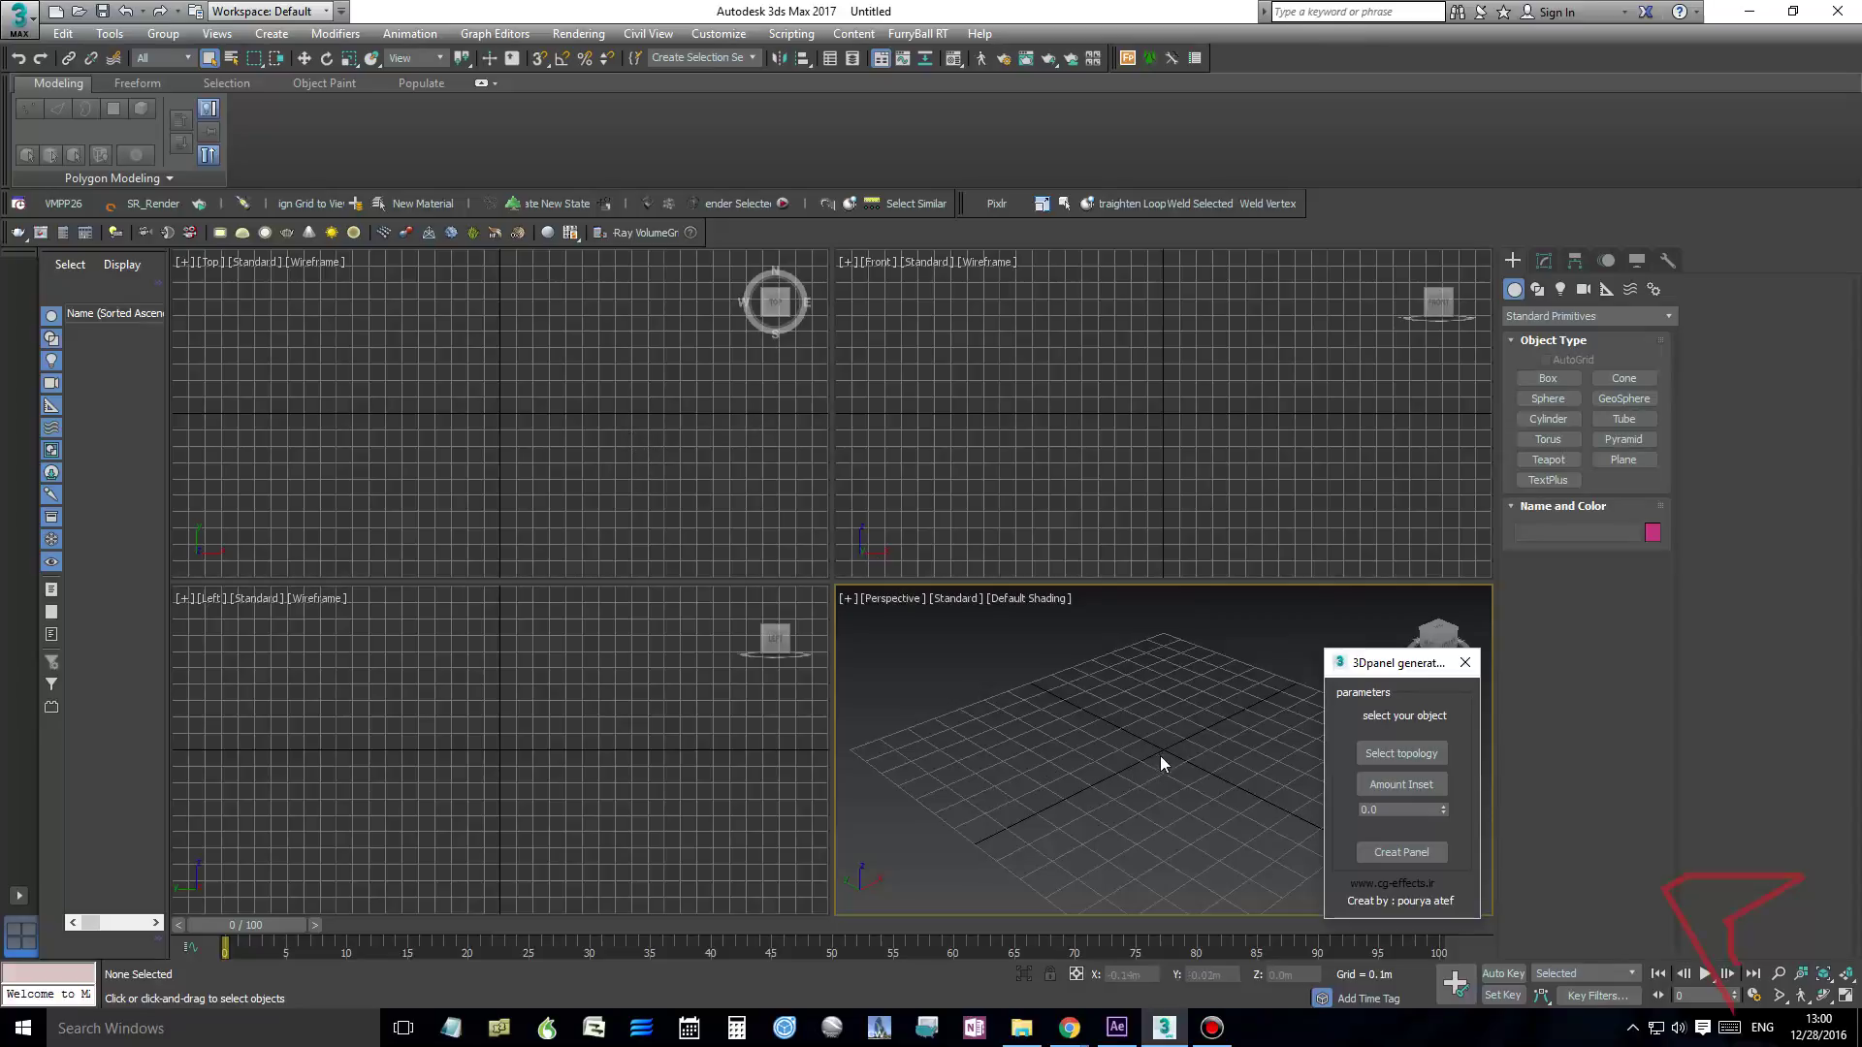
pyautogui.scroll(-10, 1161, 753)
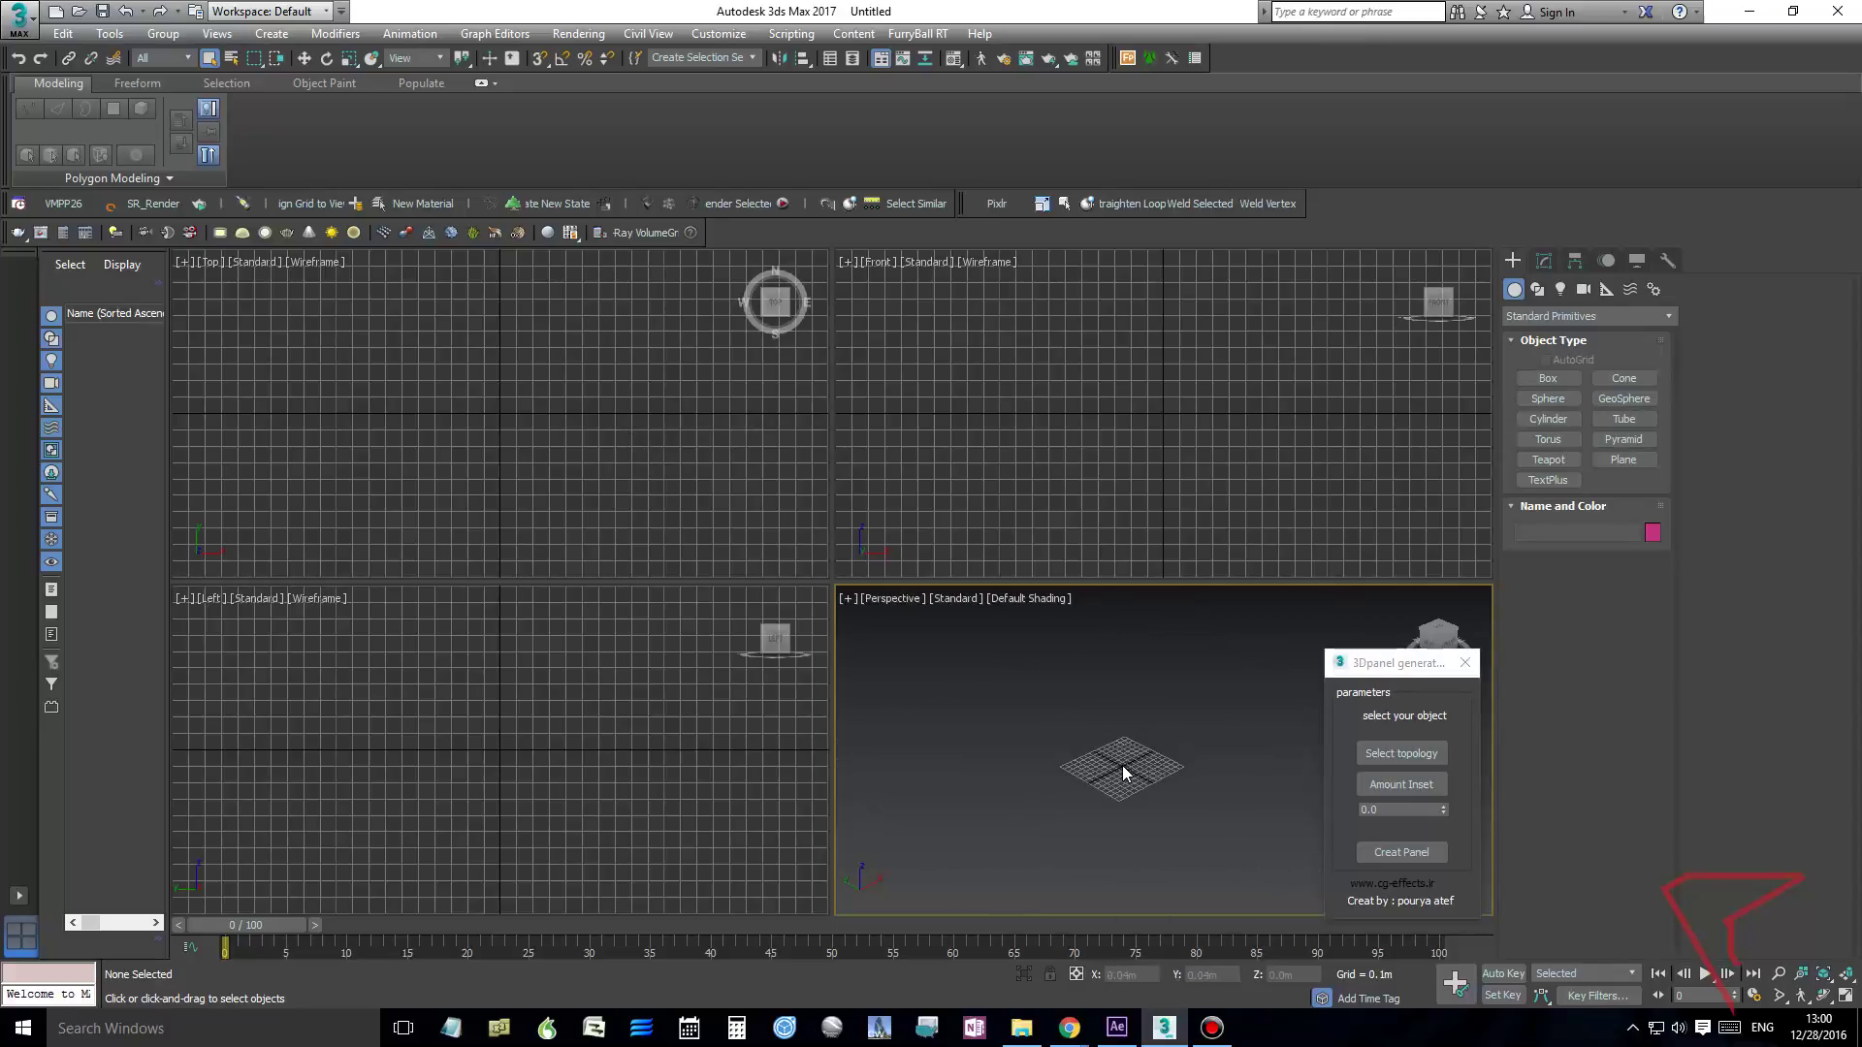
pyautogui.scroll(5, 1125, 766)
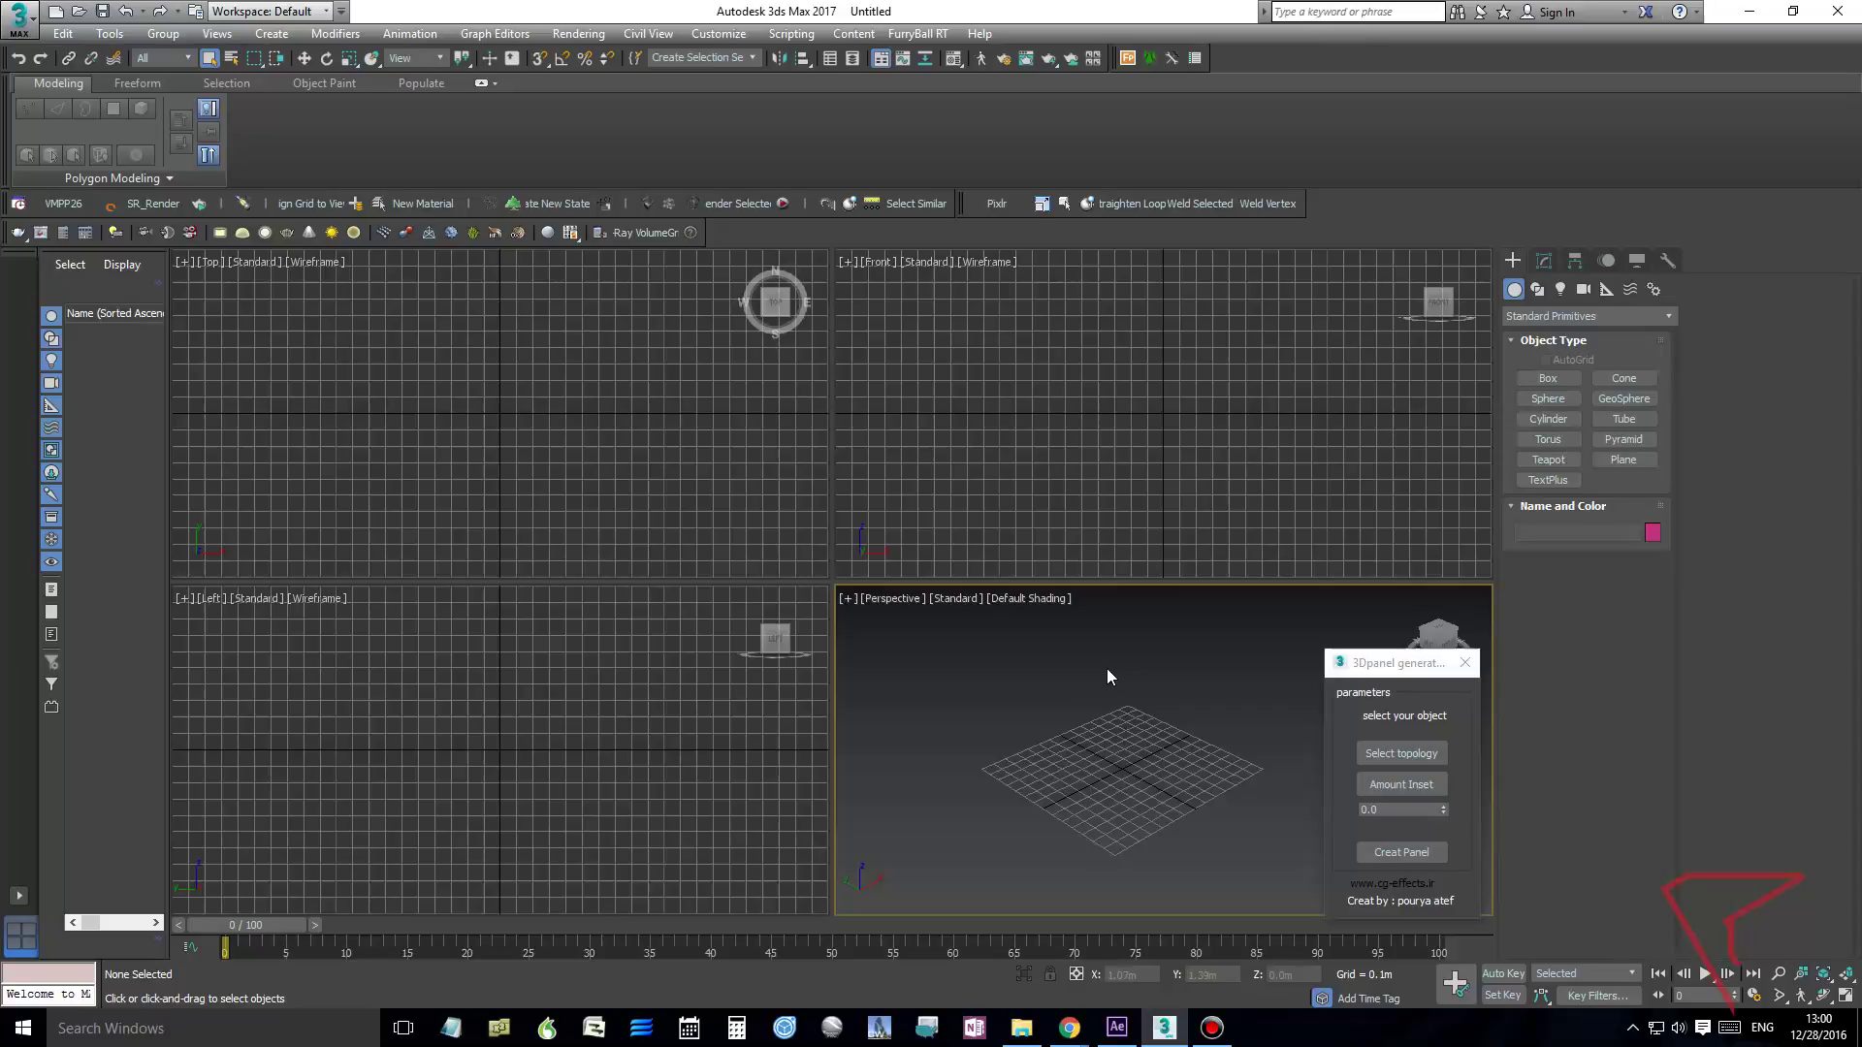
pyautogui.moveTo(1076, 728); pyautogui.dragTo(1075, 731, button='middle')
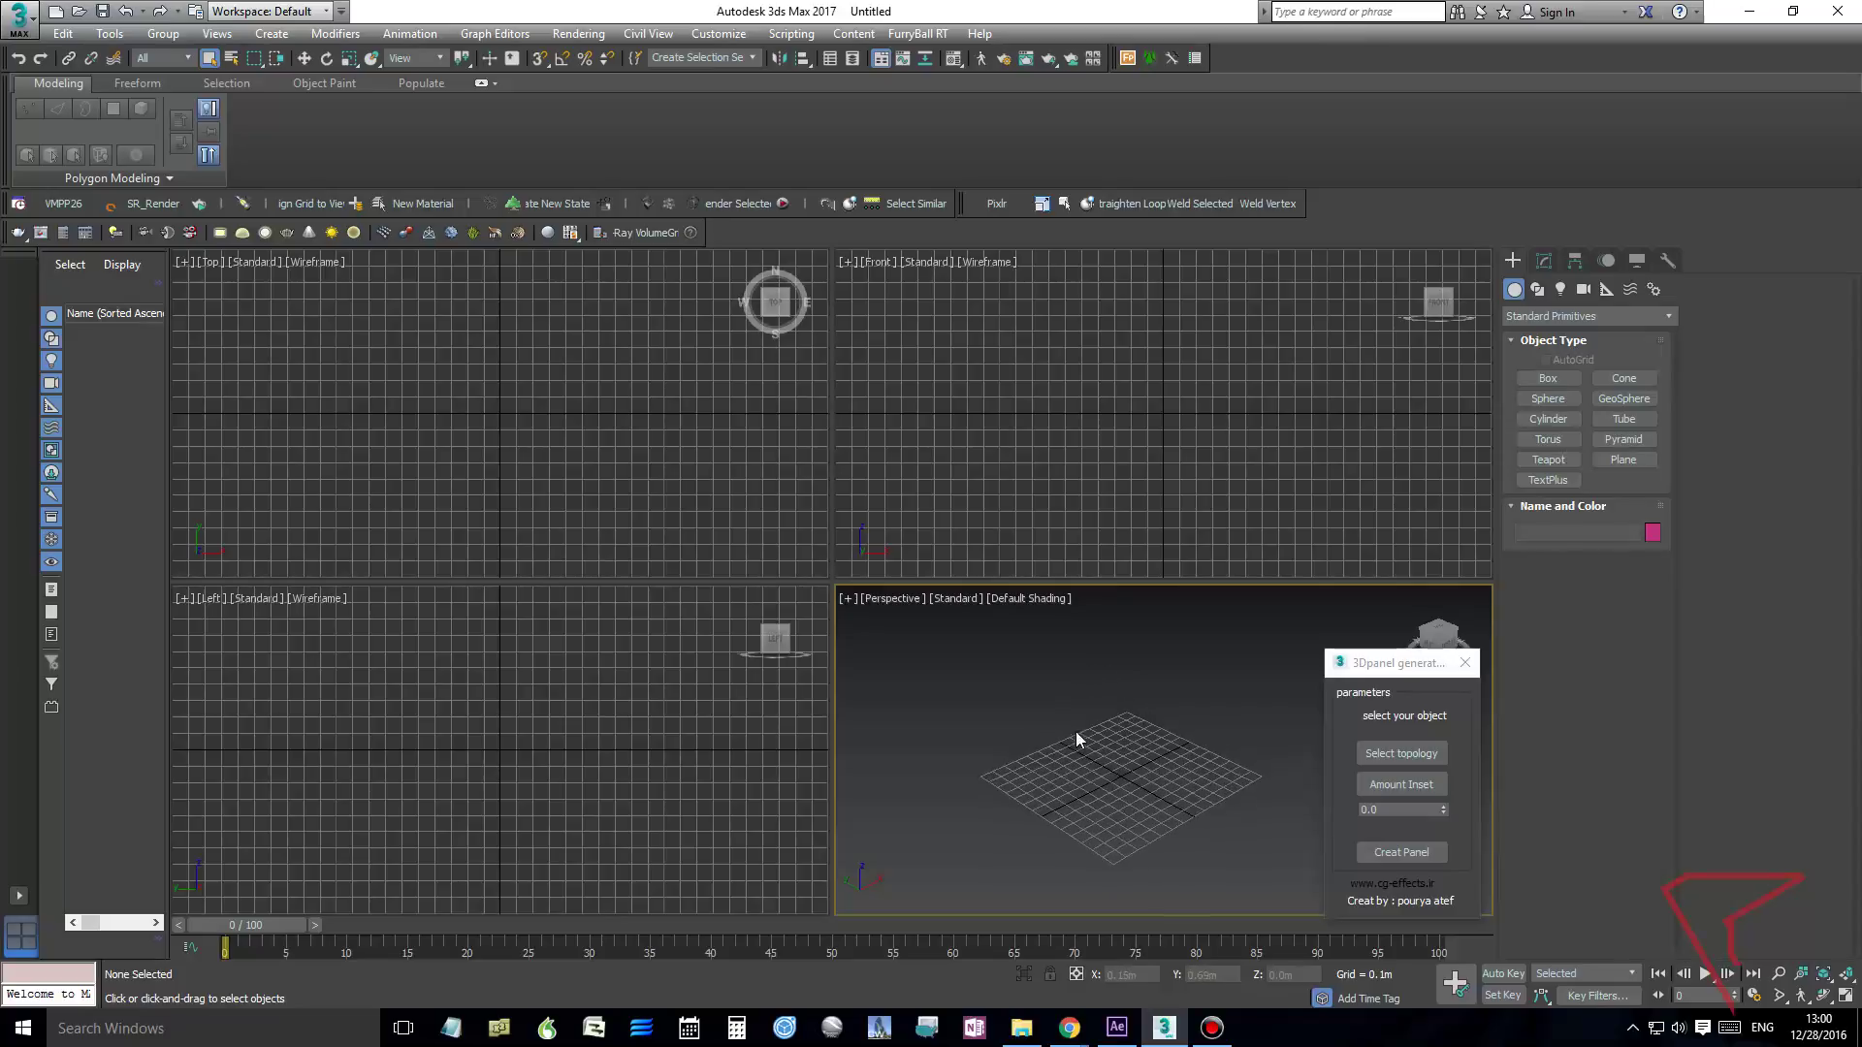
pyautogui.click(1531, 383)
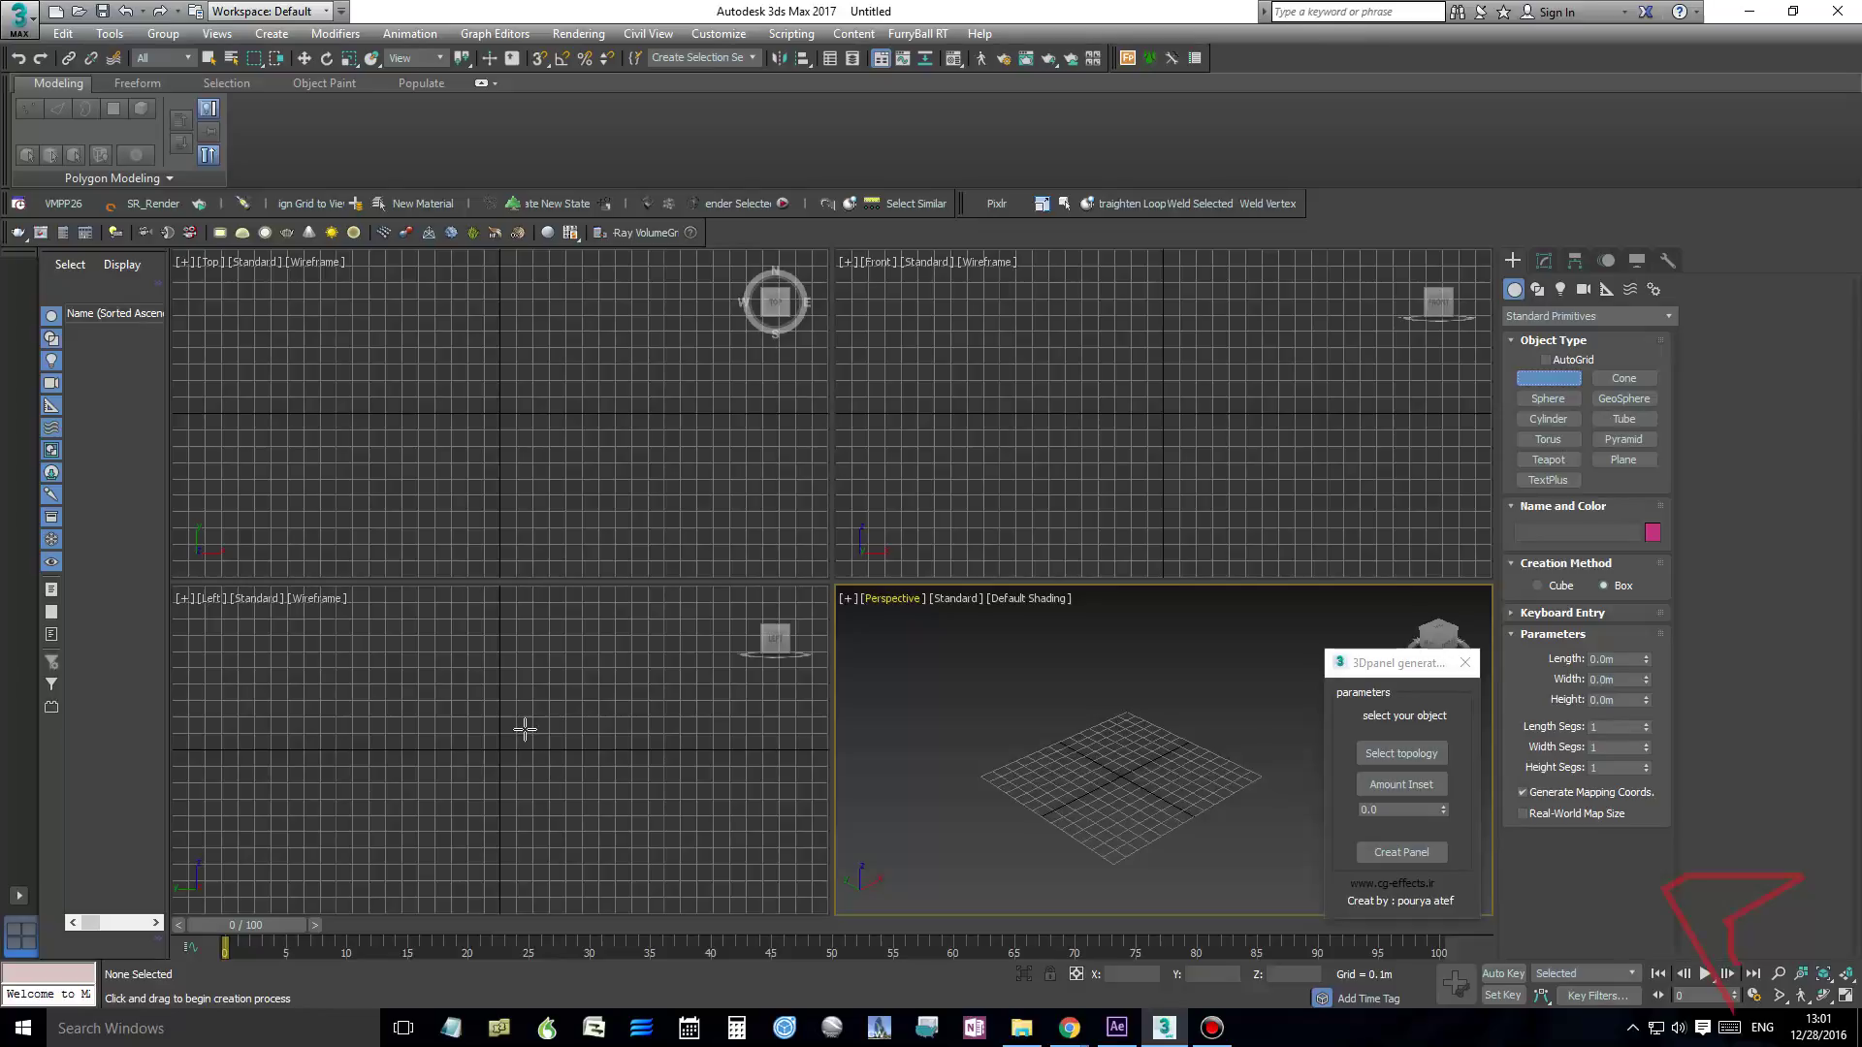
# Set the viewports to Top, Front and Left views, making the Top view active
pyautogui.press('t')
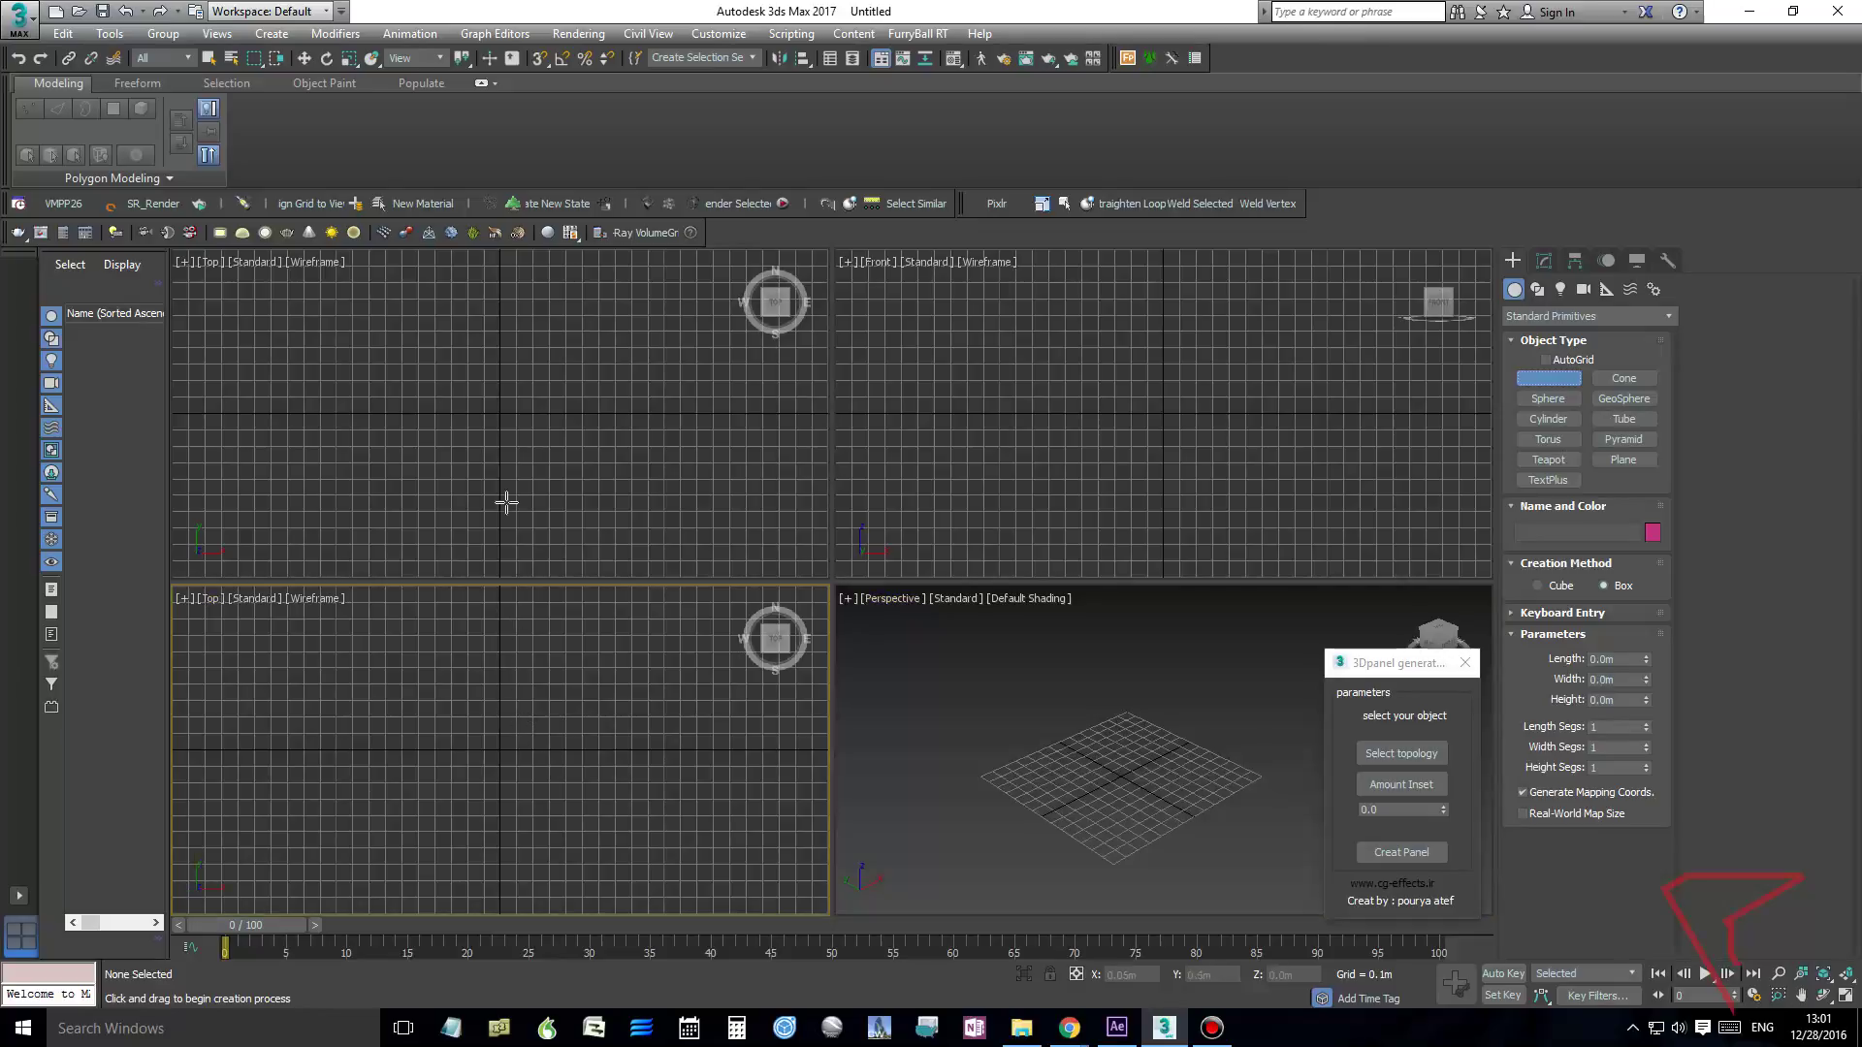
pyautogui.press('f')
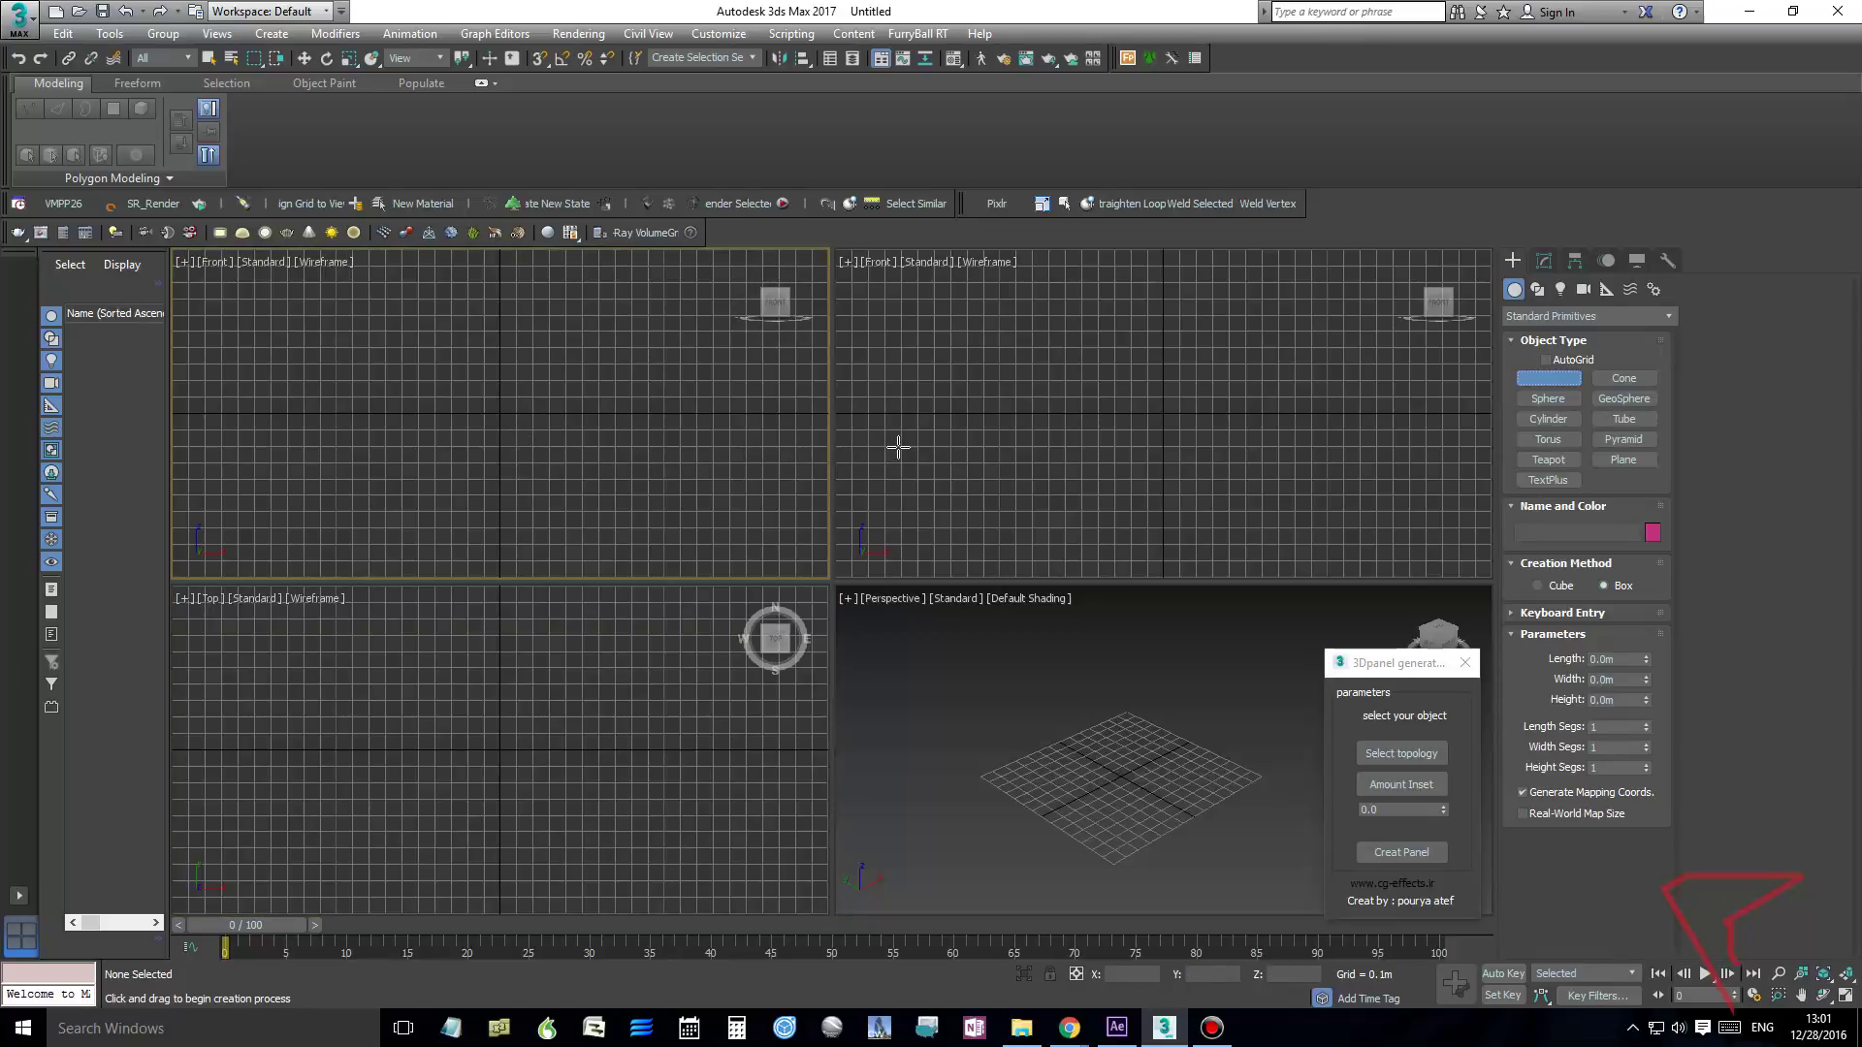
pyautogui.rightClick(951, 440)
pyautogui.press('l')
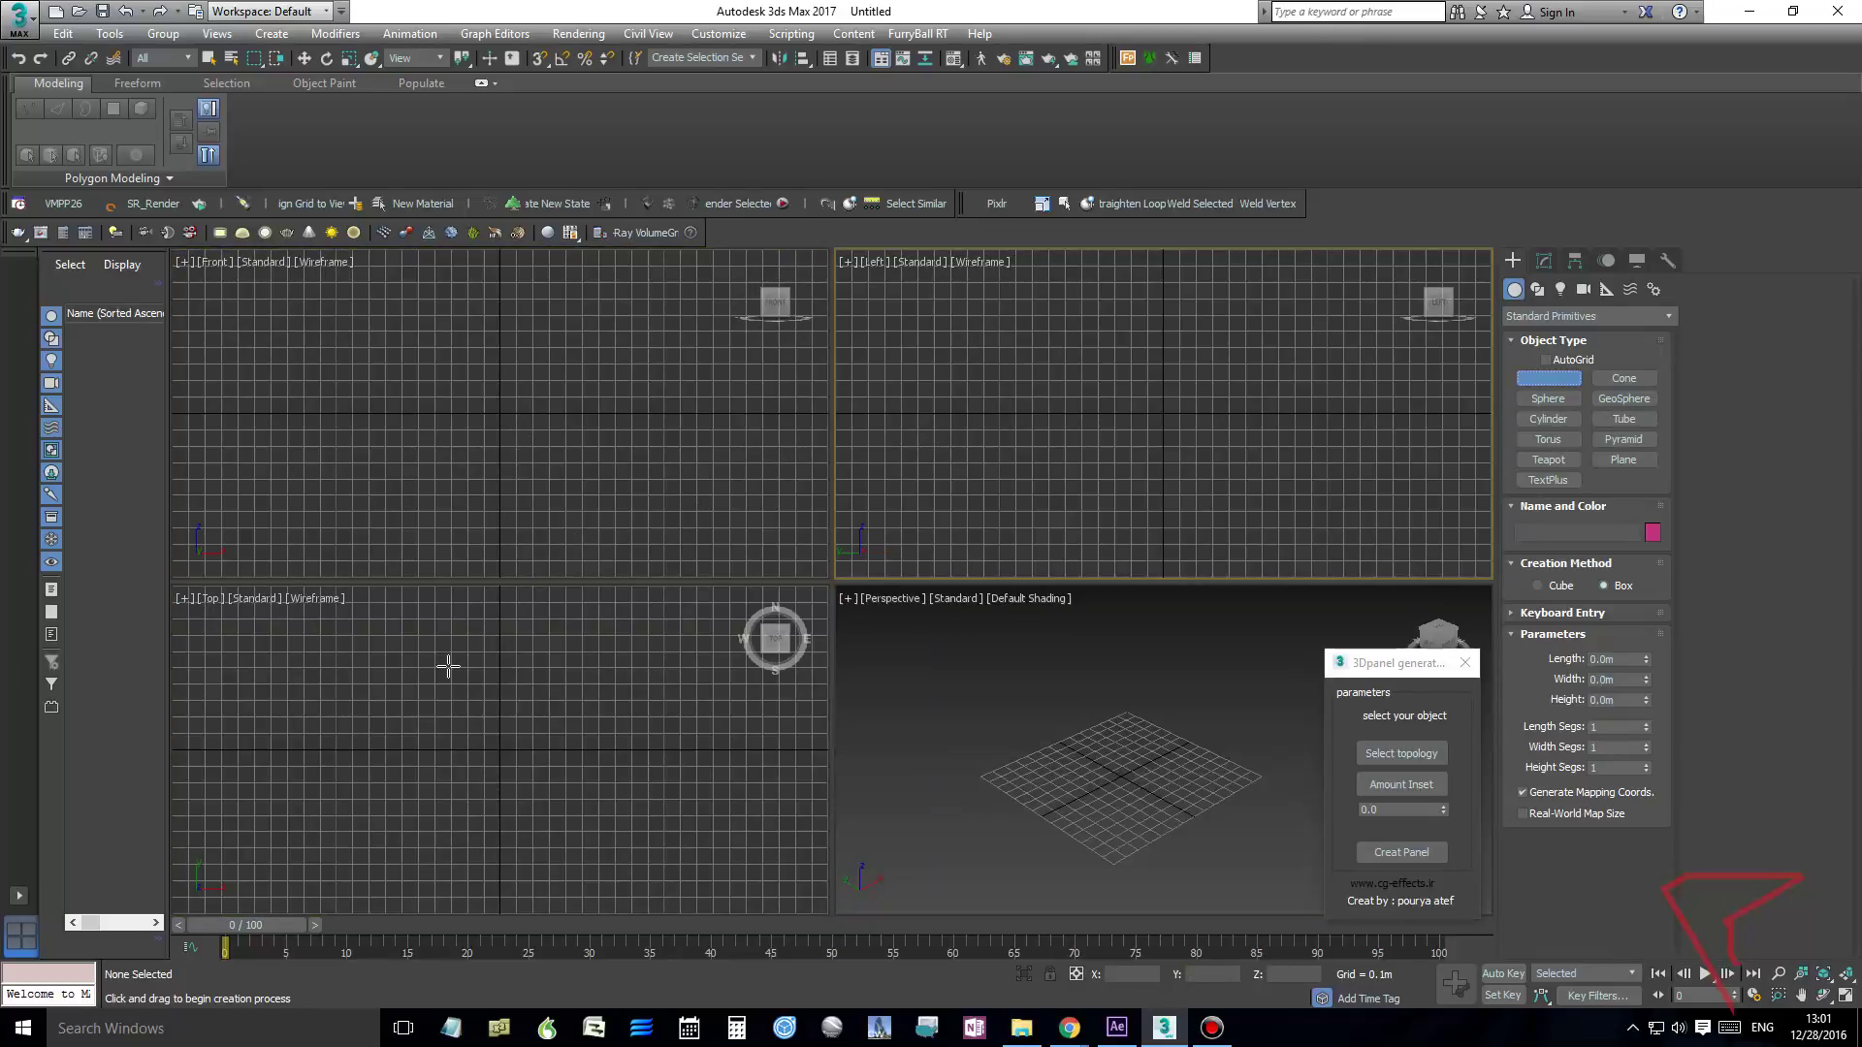
pyautogui.rightClick(470, 694)
pyautogui.scroll(-2, 471, 704)
# Draw a box in the Top view and size it 12 m long, 4 m wide, 3 m high
pyautogui.moveTo(465, 663); pyautogui.dragTo(511, 825)
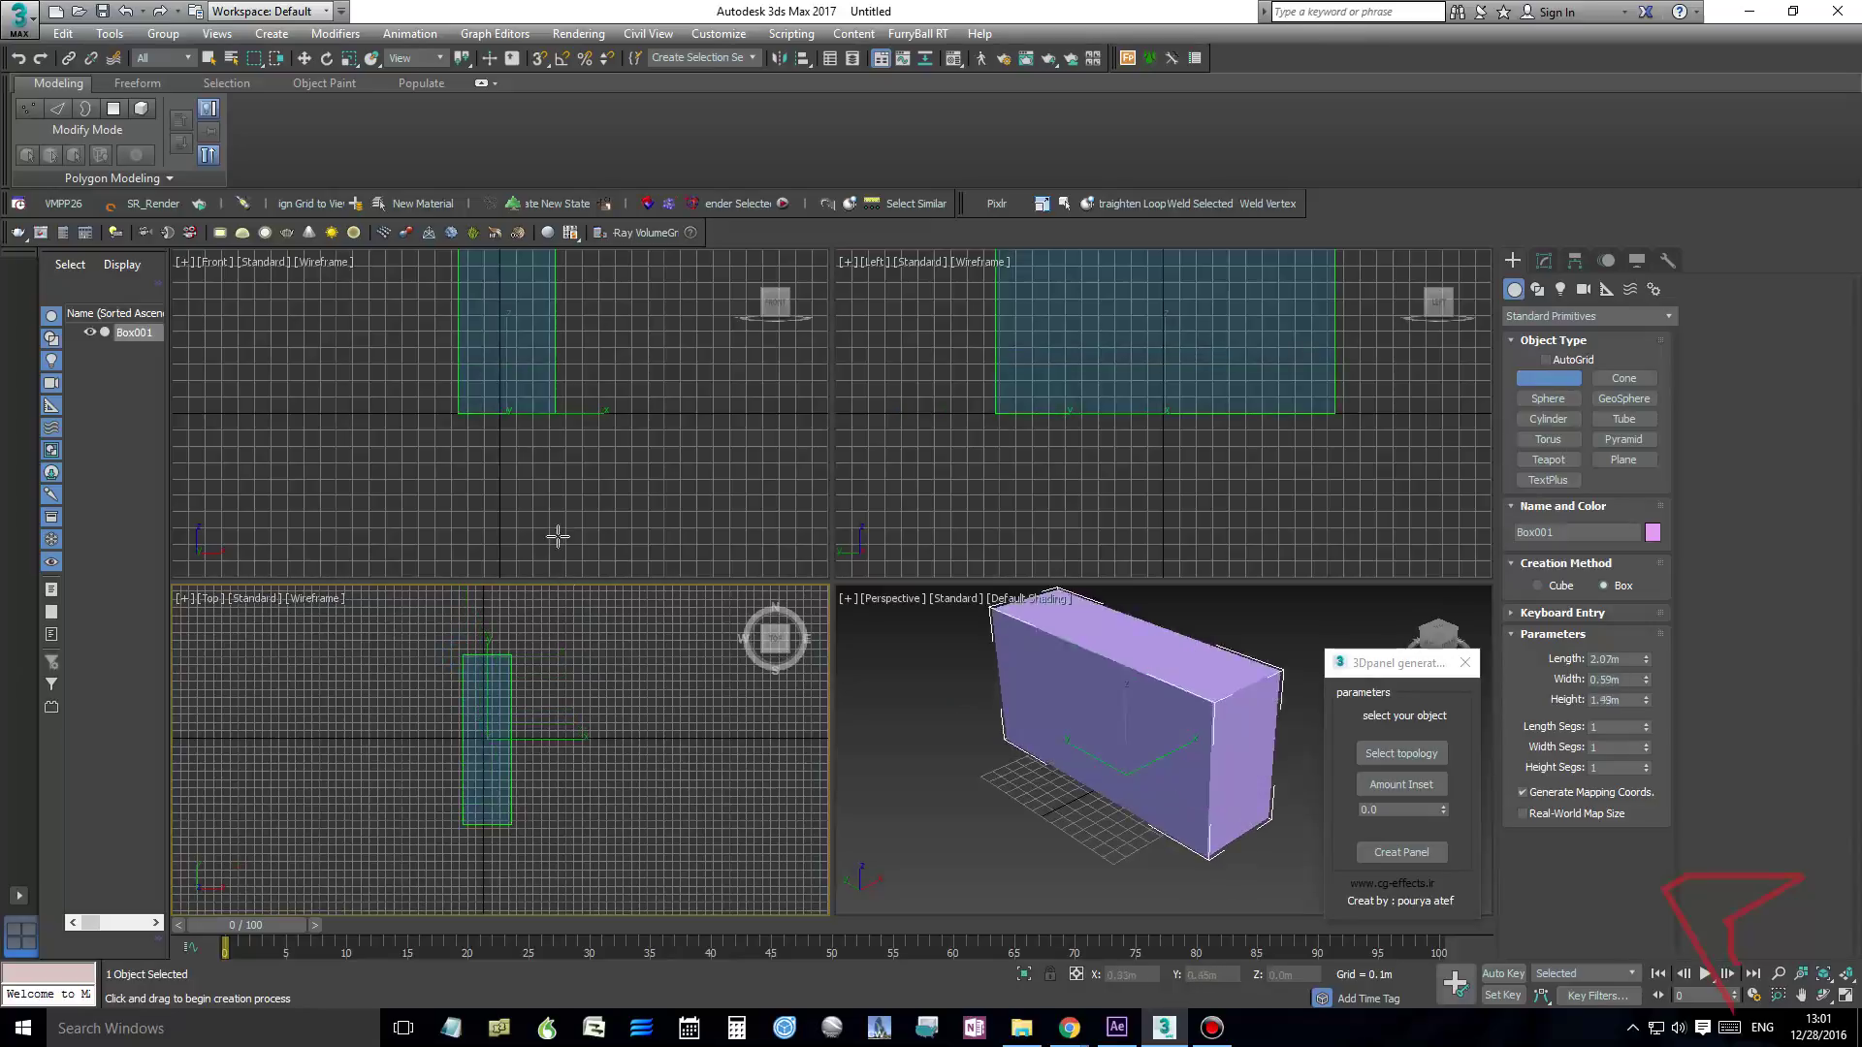
pyautogui.click(534, 751)
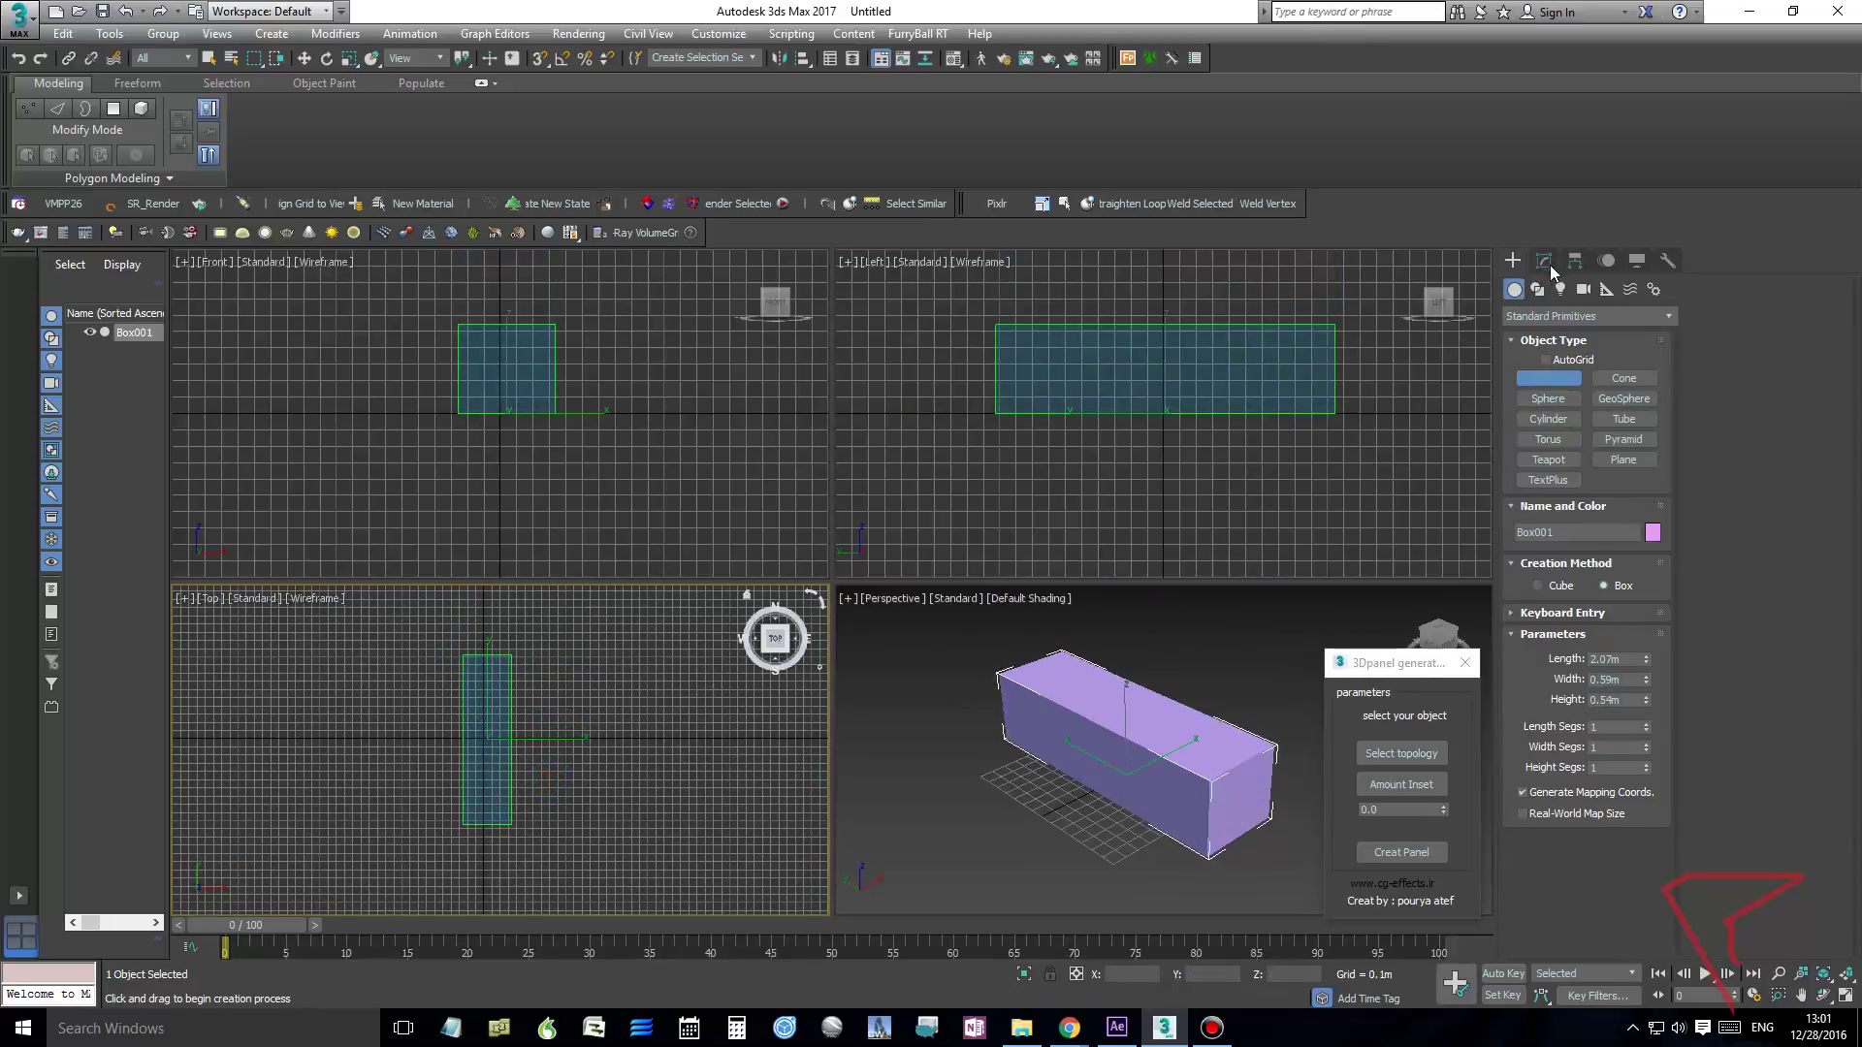
pyautogui.click(1545, 262)
pyautogui.click(1630, 545)
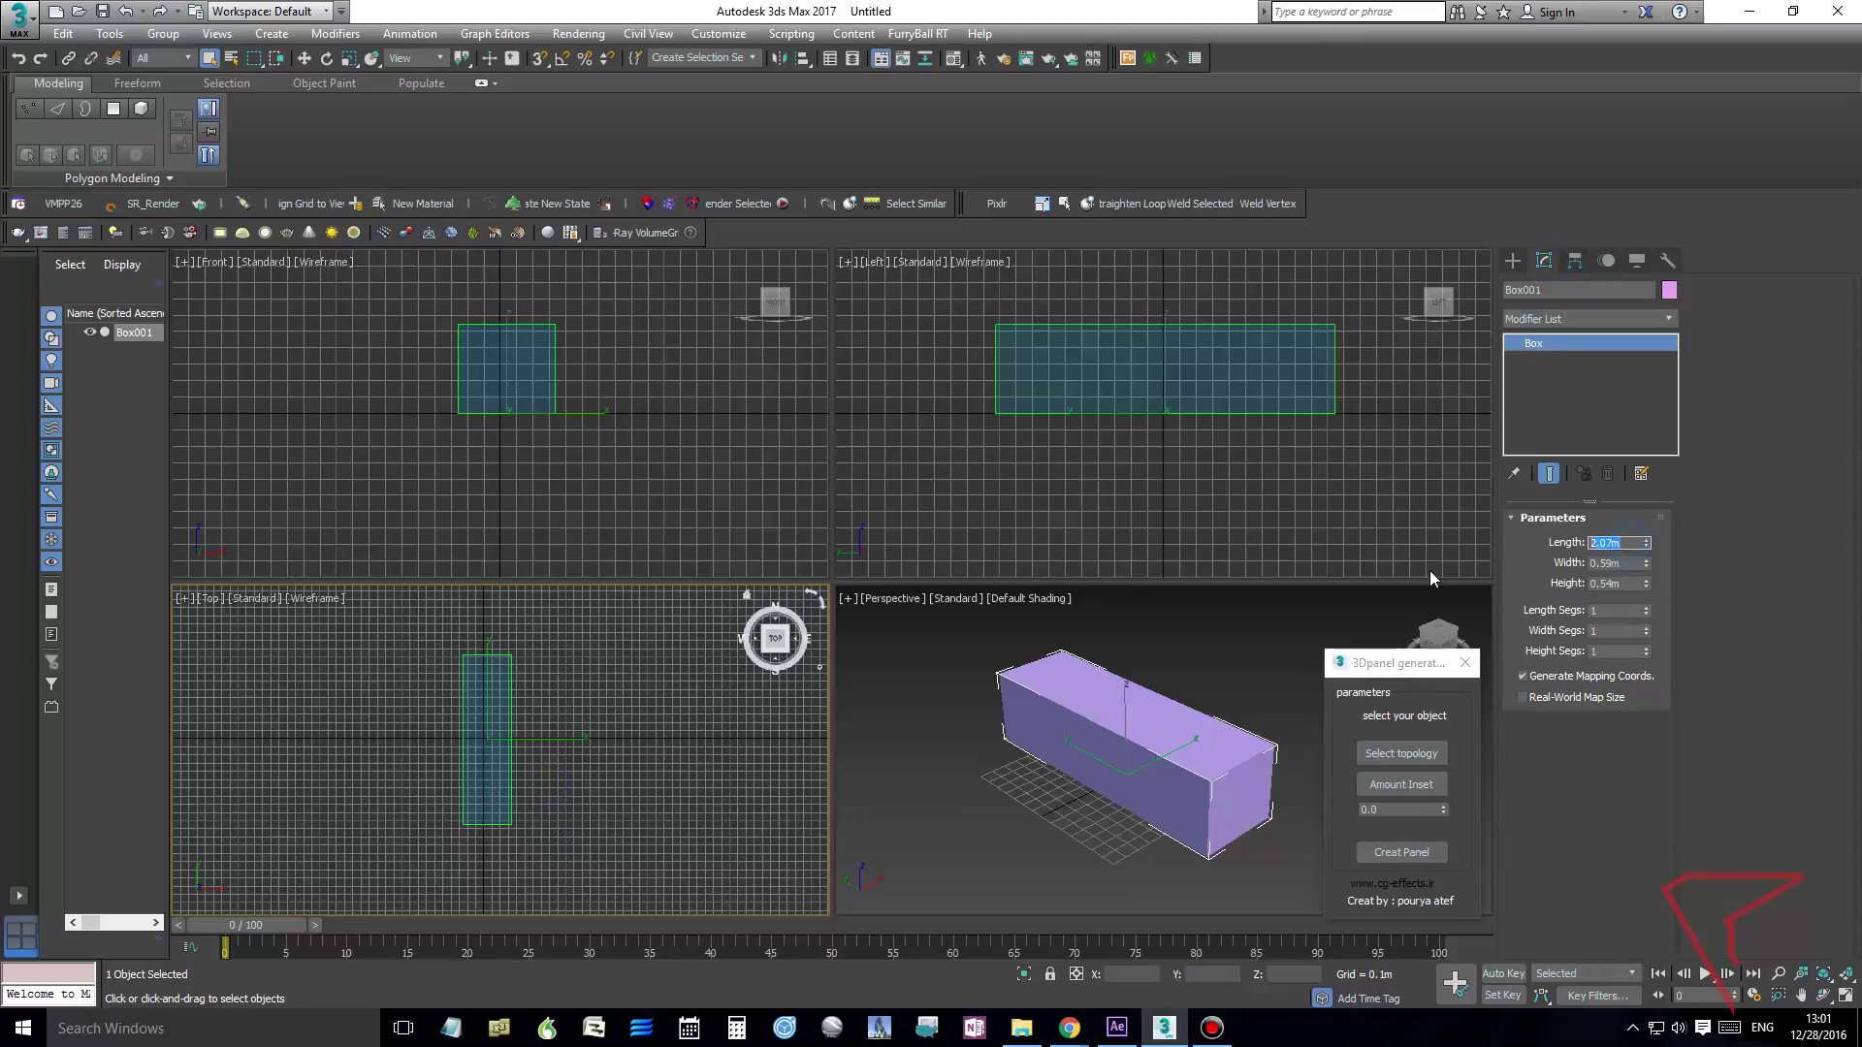
pyautogui.write('12')
pyautogui.press('Tab')
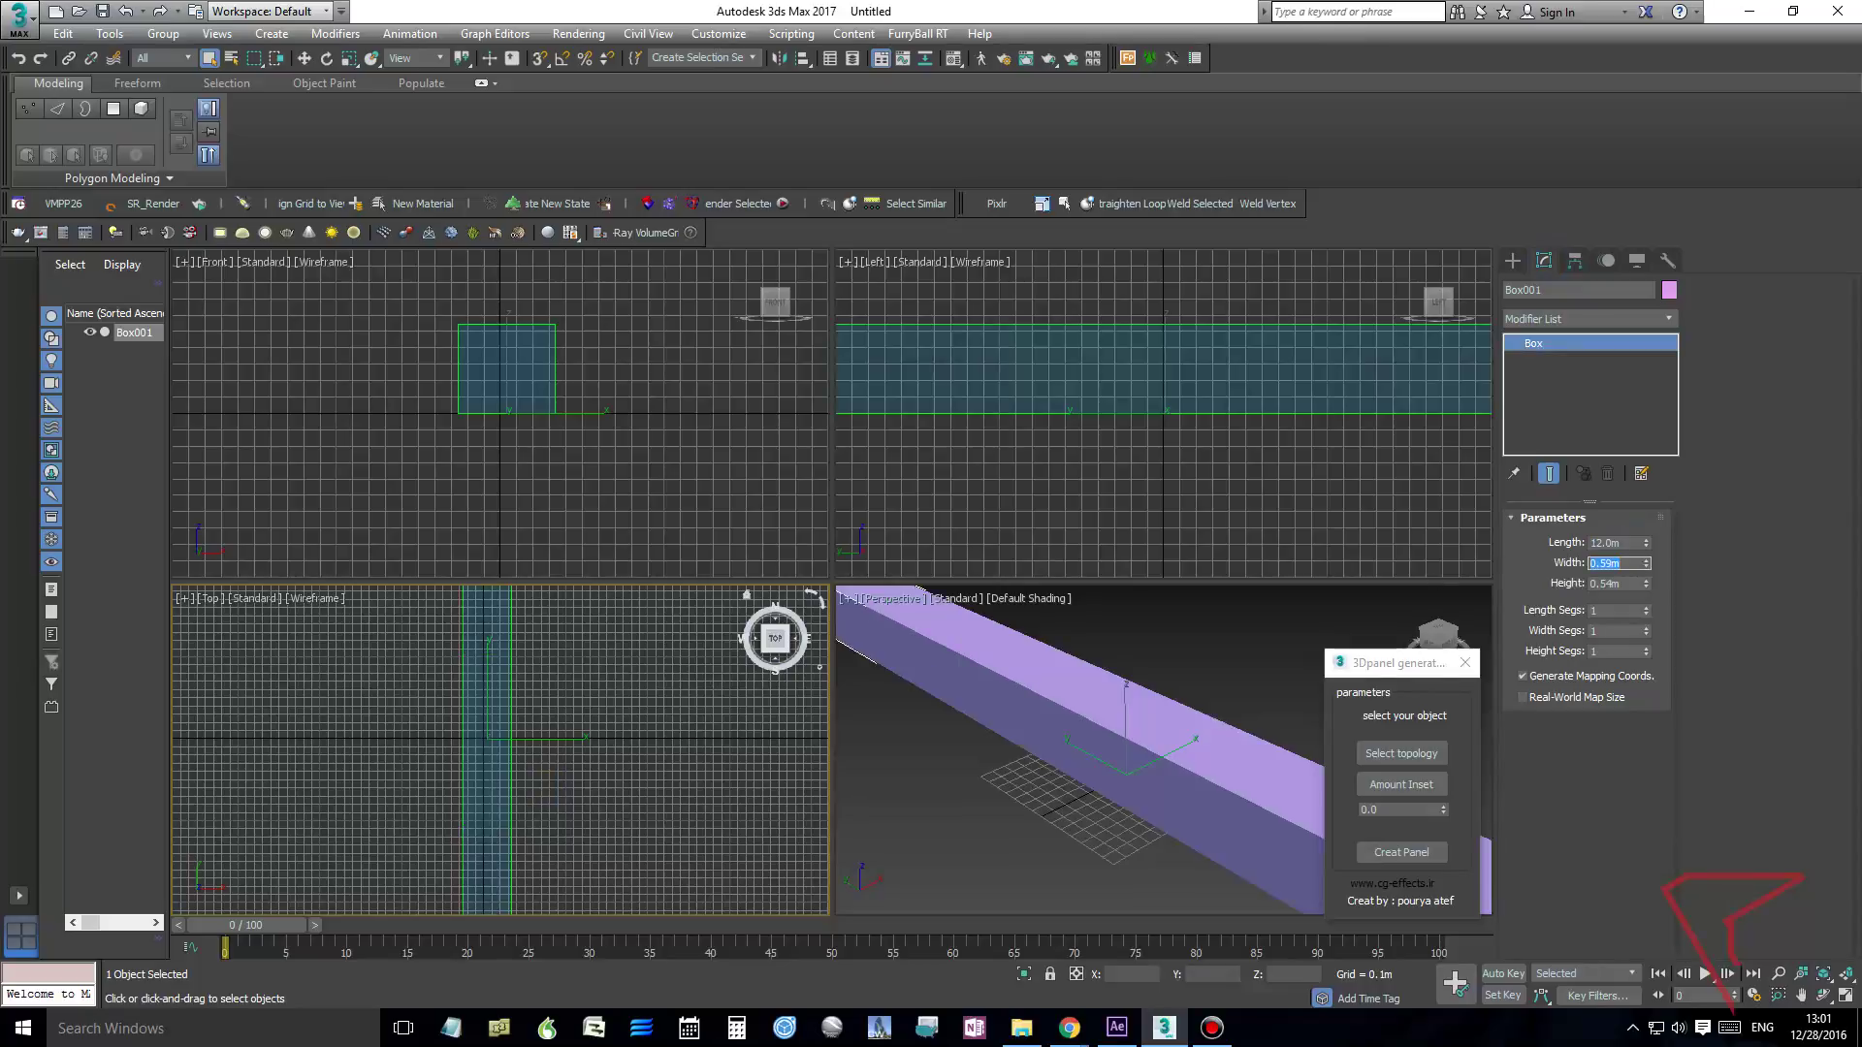
pyautogui.write('4')
pyautogui.press('Tab')
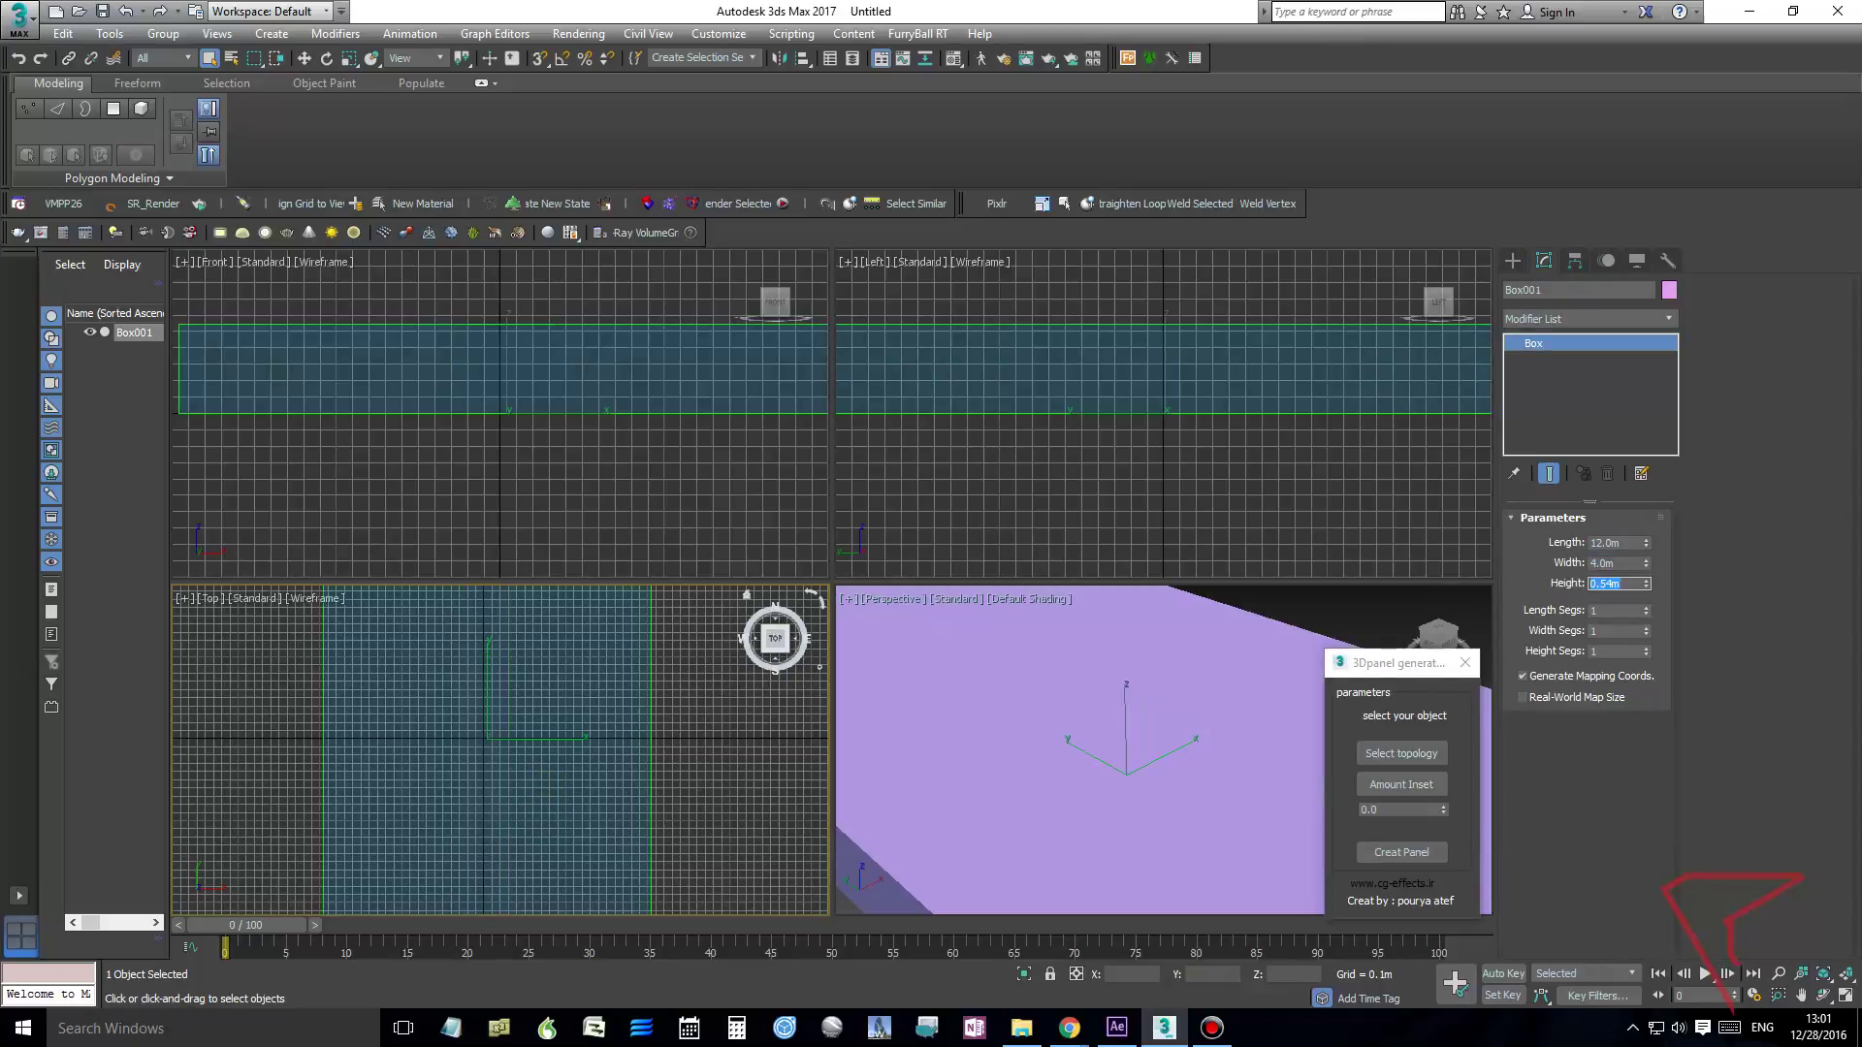
pyautogui.write('3')
pyautogui.press('Return')
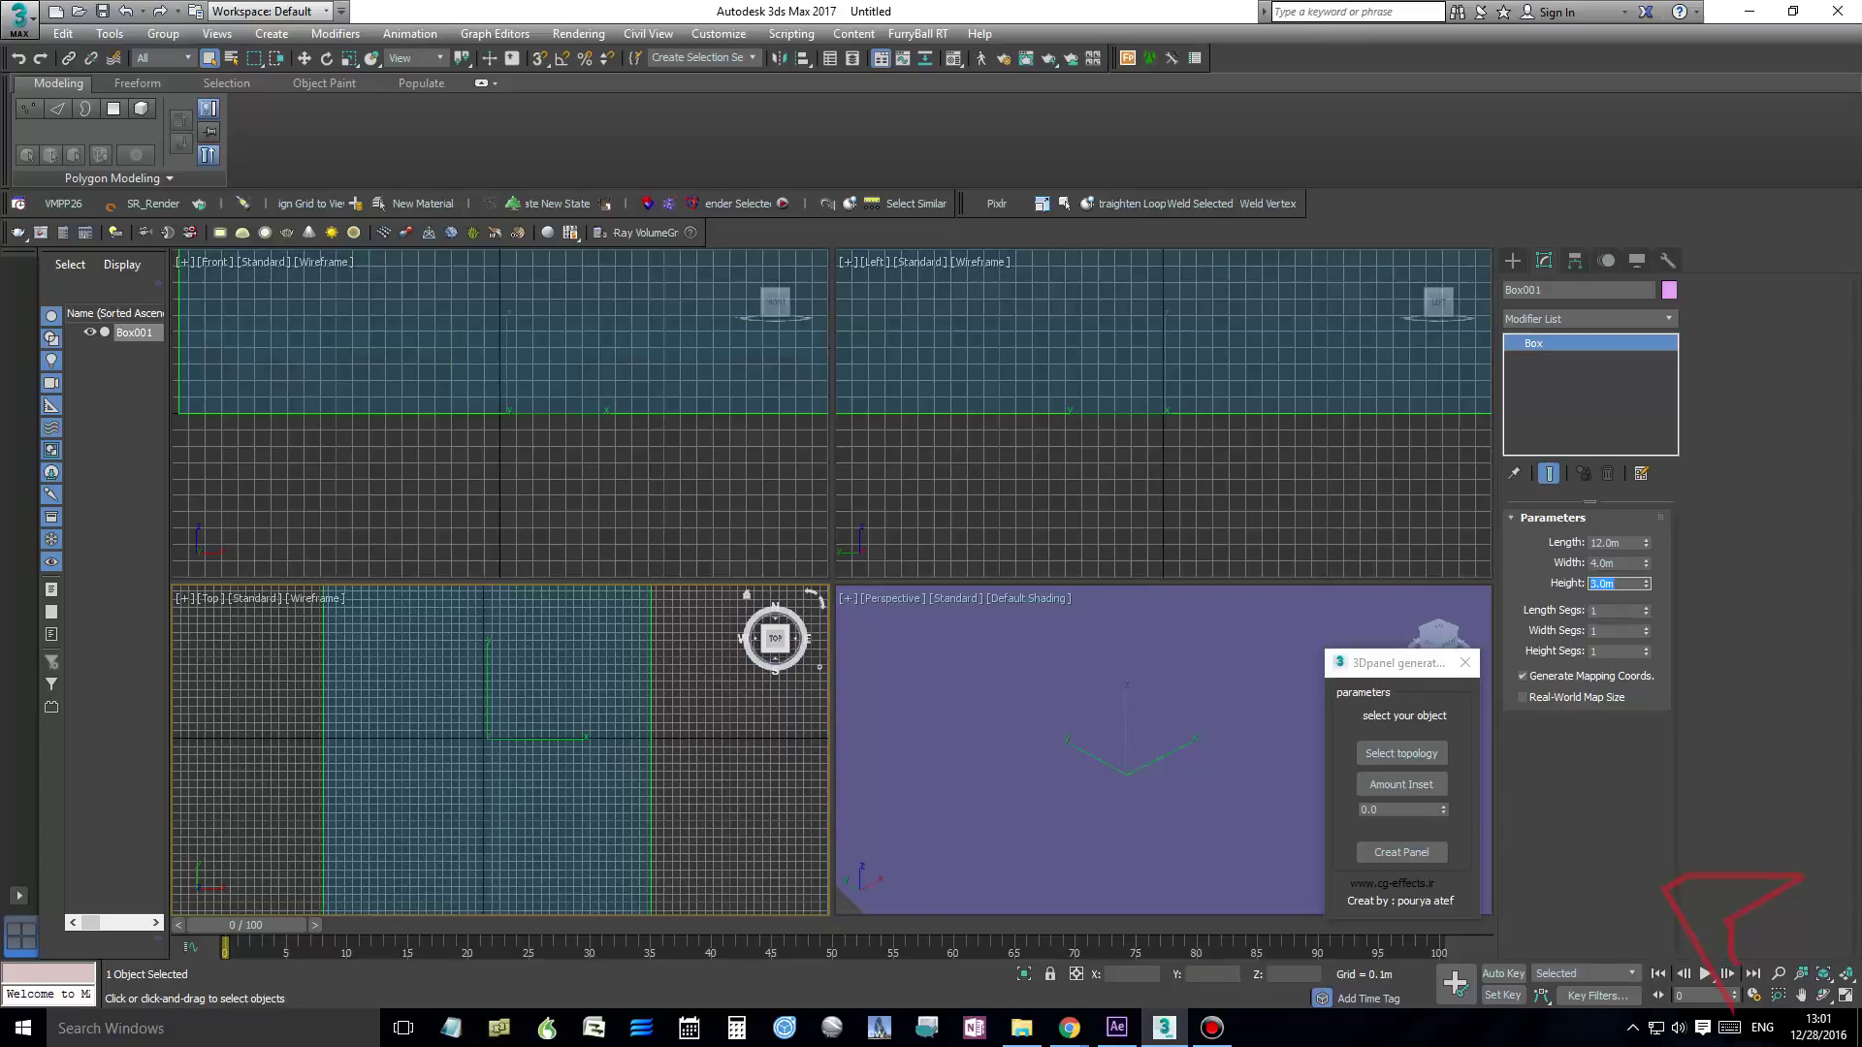
pyautogui.click(617, 743)
# Zoom Extents on the box in the Top, Front, Left and Perspective views
pyautogui.press('z')
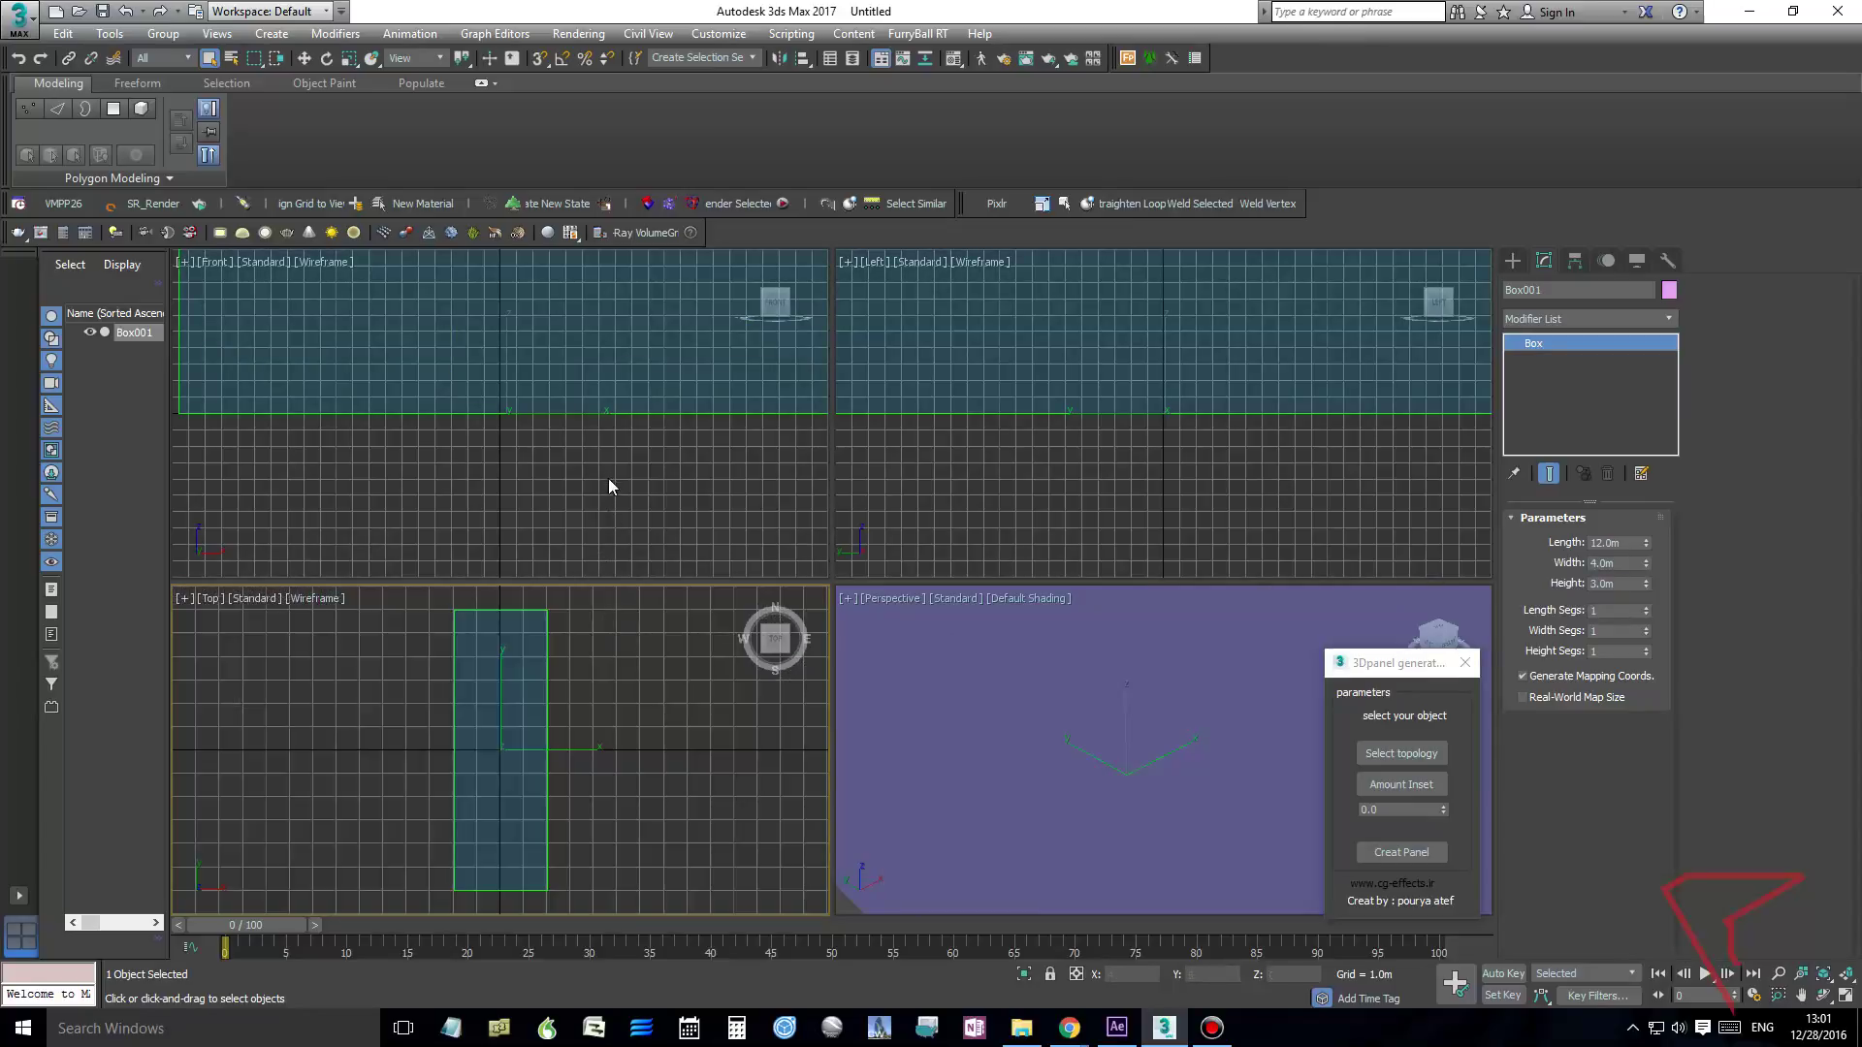
pyautogui.rightClick(608, 479)
pyautogui.press('z')
pyautogui.rightClick(970, 476)
pyautogui.press('z')
pyautogui.rightClick(1058, 688)
pyautogui.press('z')
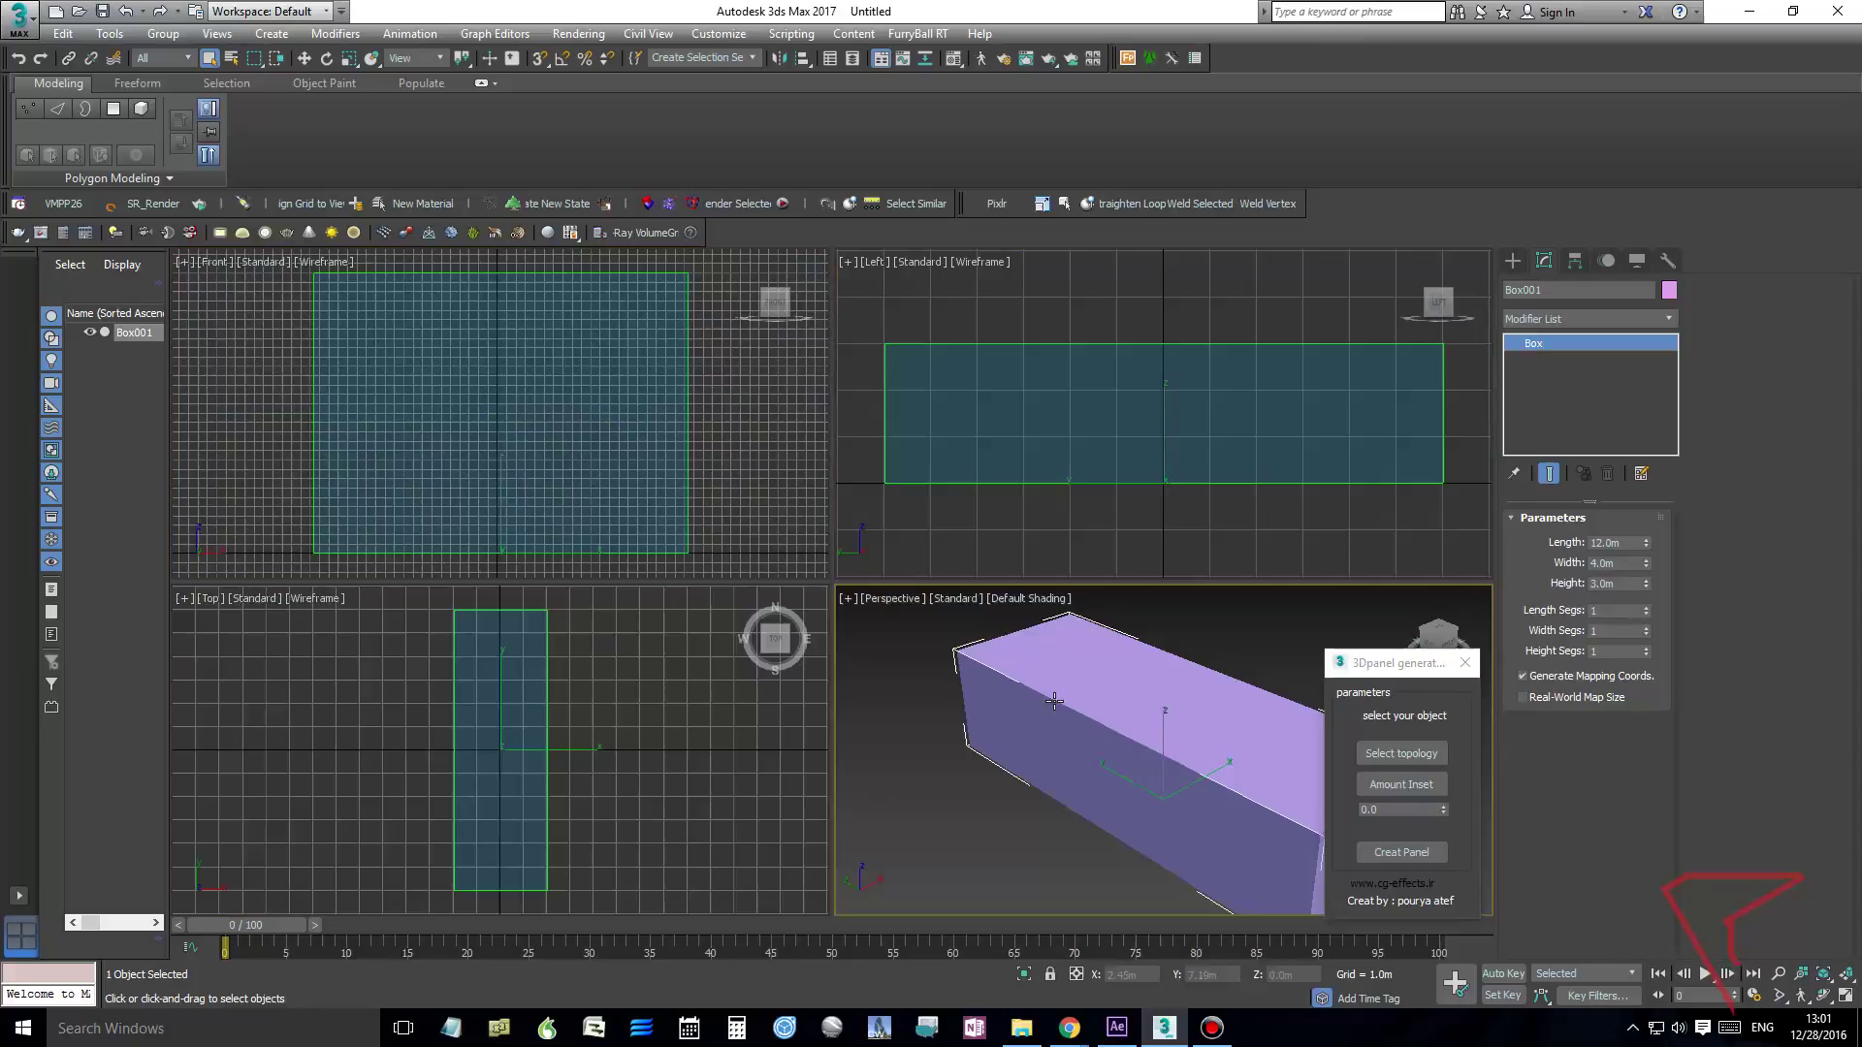
# Set the box's Length, Width and Height Segs to 3
pyautogui.click(1646, 609)
pyautogui.click(1646, 628)
pyautogui.click(1646, 628)
pyautogui.click(1646, 648)
pyautogui.click(1646, 648)
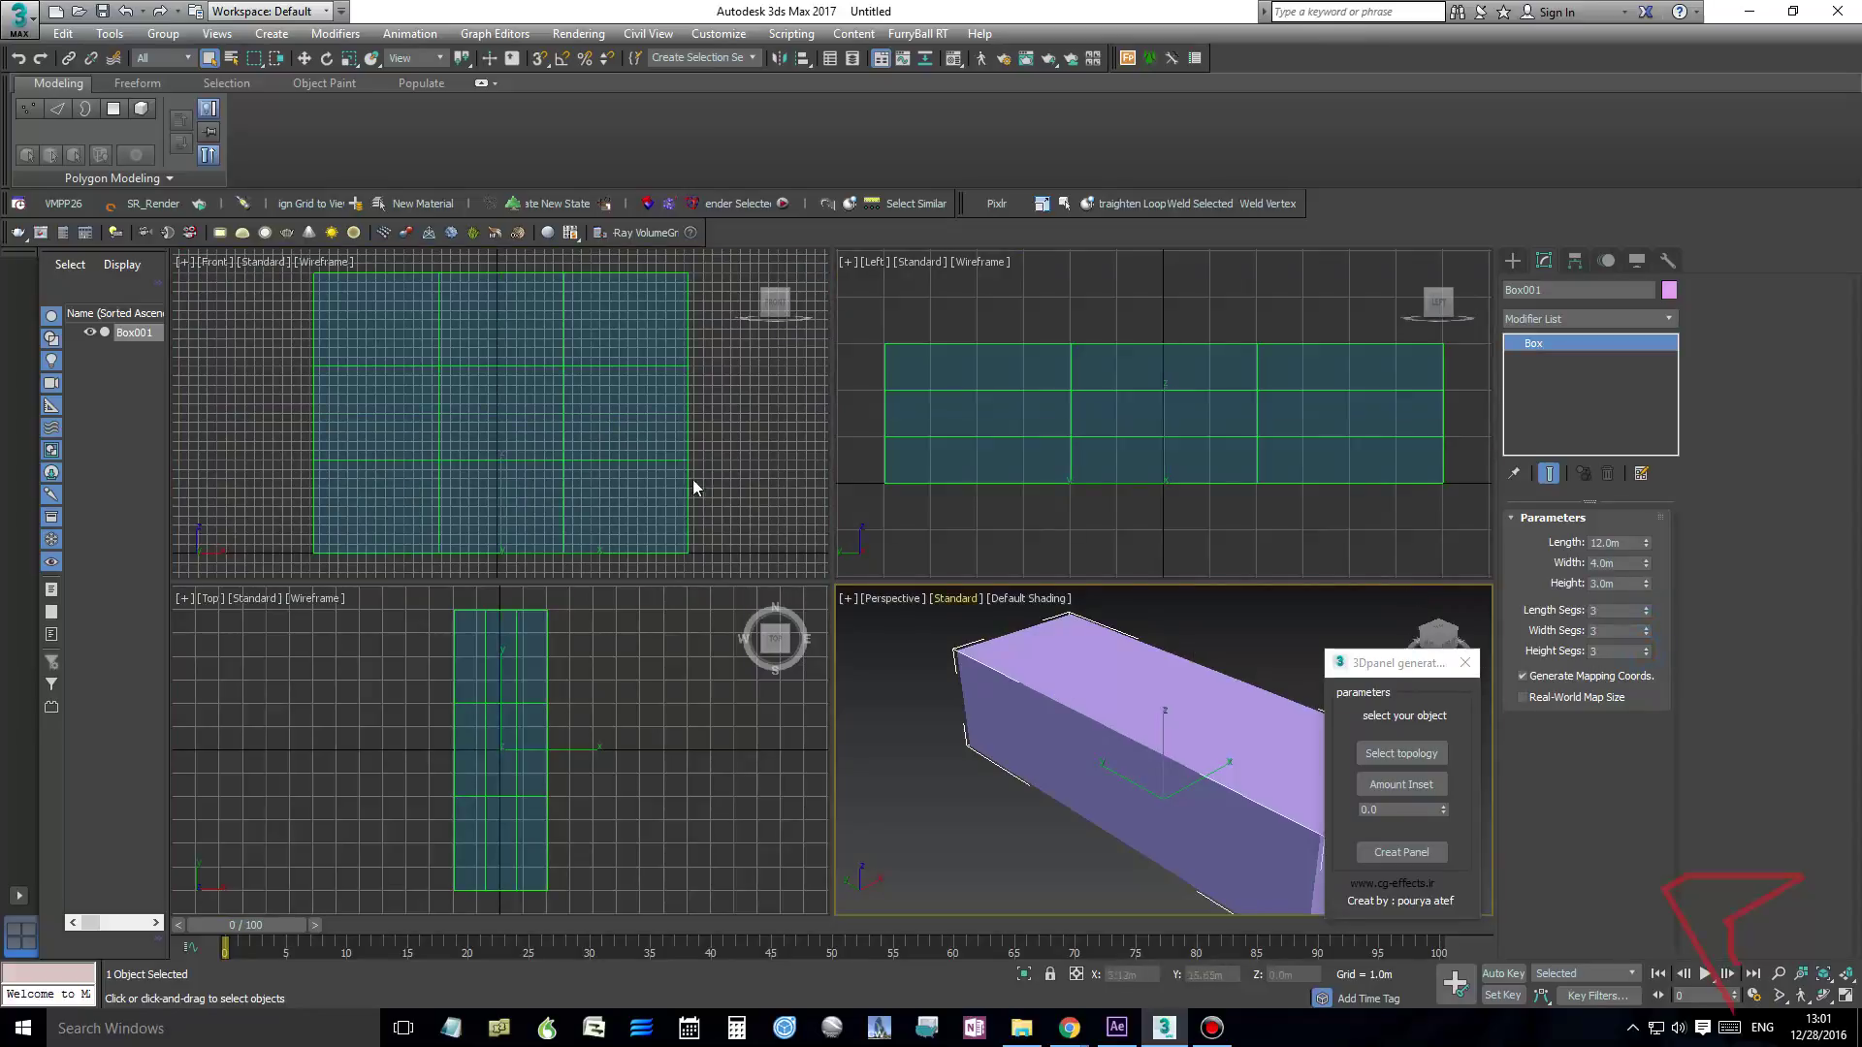
# Turn on Edged Faces (F4) for the box in the Perspective view
pyautogui.moveTo(559, 753); pyautogui.dragTo(529, 758, button='middle')
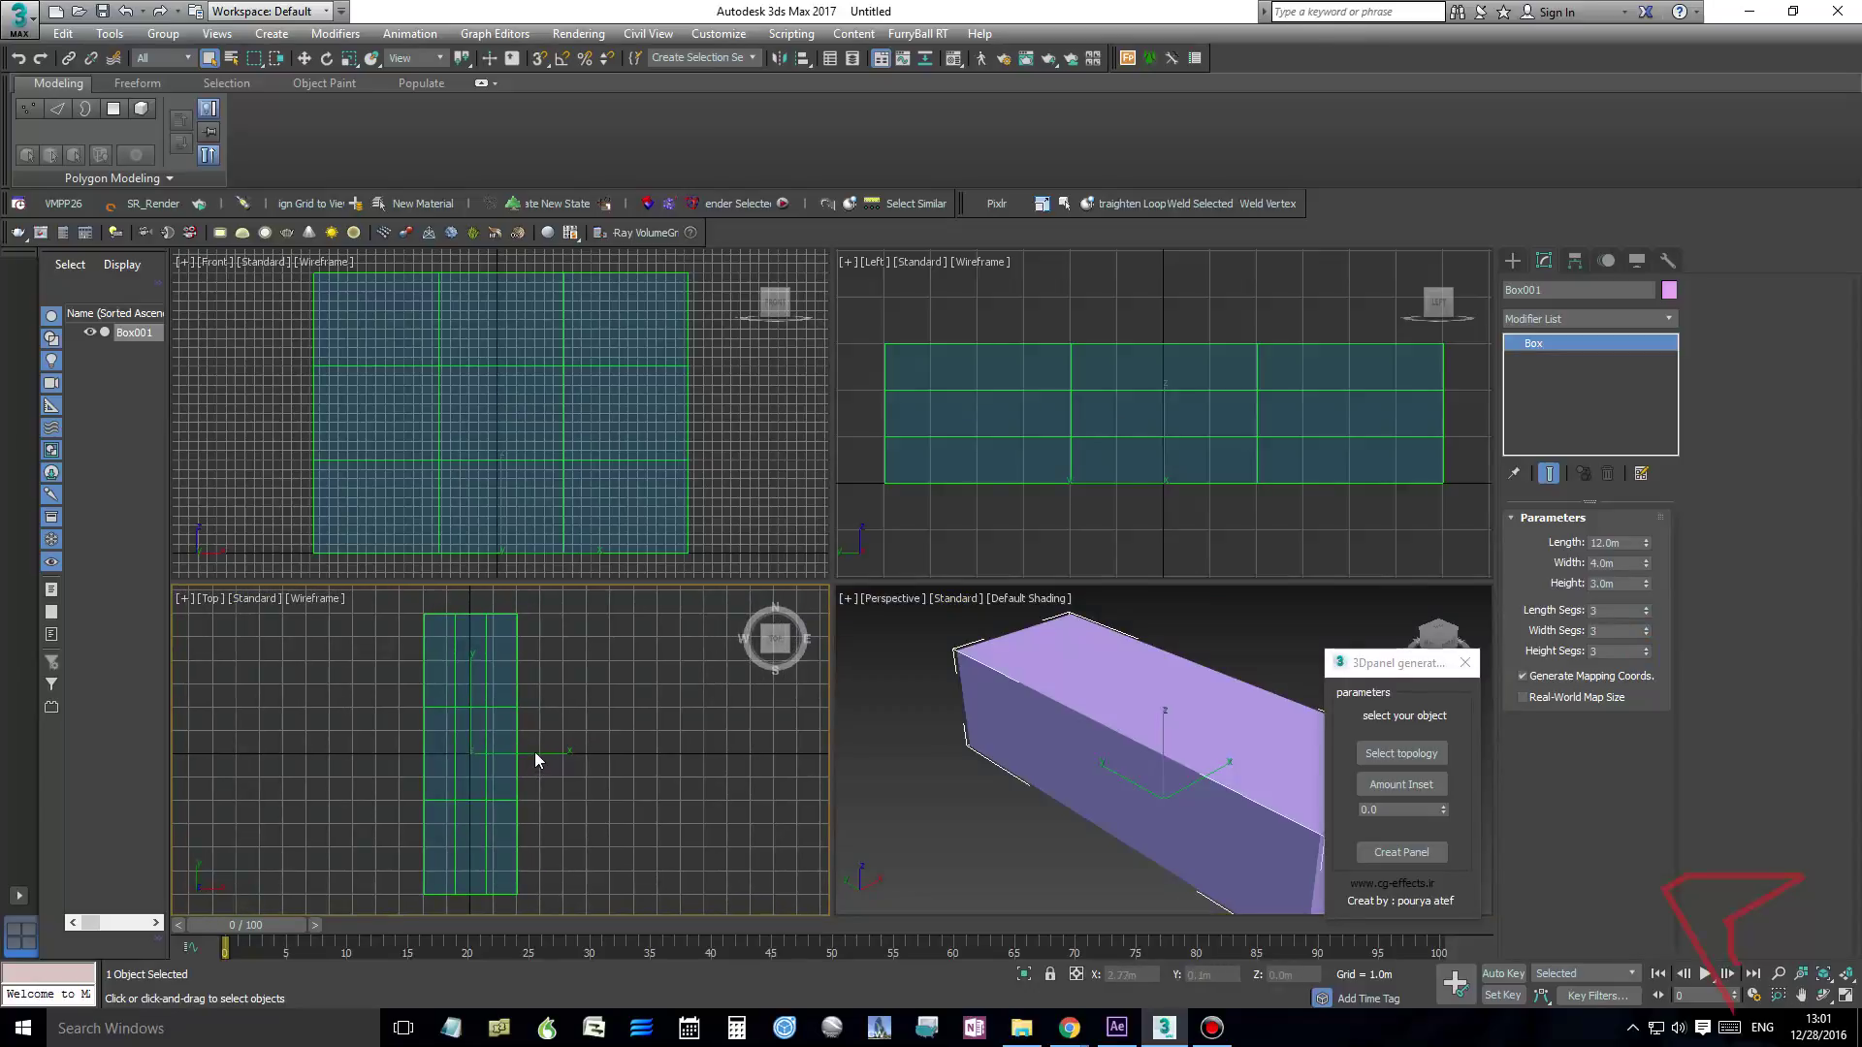
pyautogui.keyDown('alt'); pyautogui.moveTo(1173, 732); pyautogui.dragTo(1131, 729, button='middle'); pyautogui.keyUp('alt')
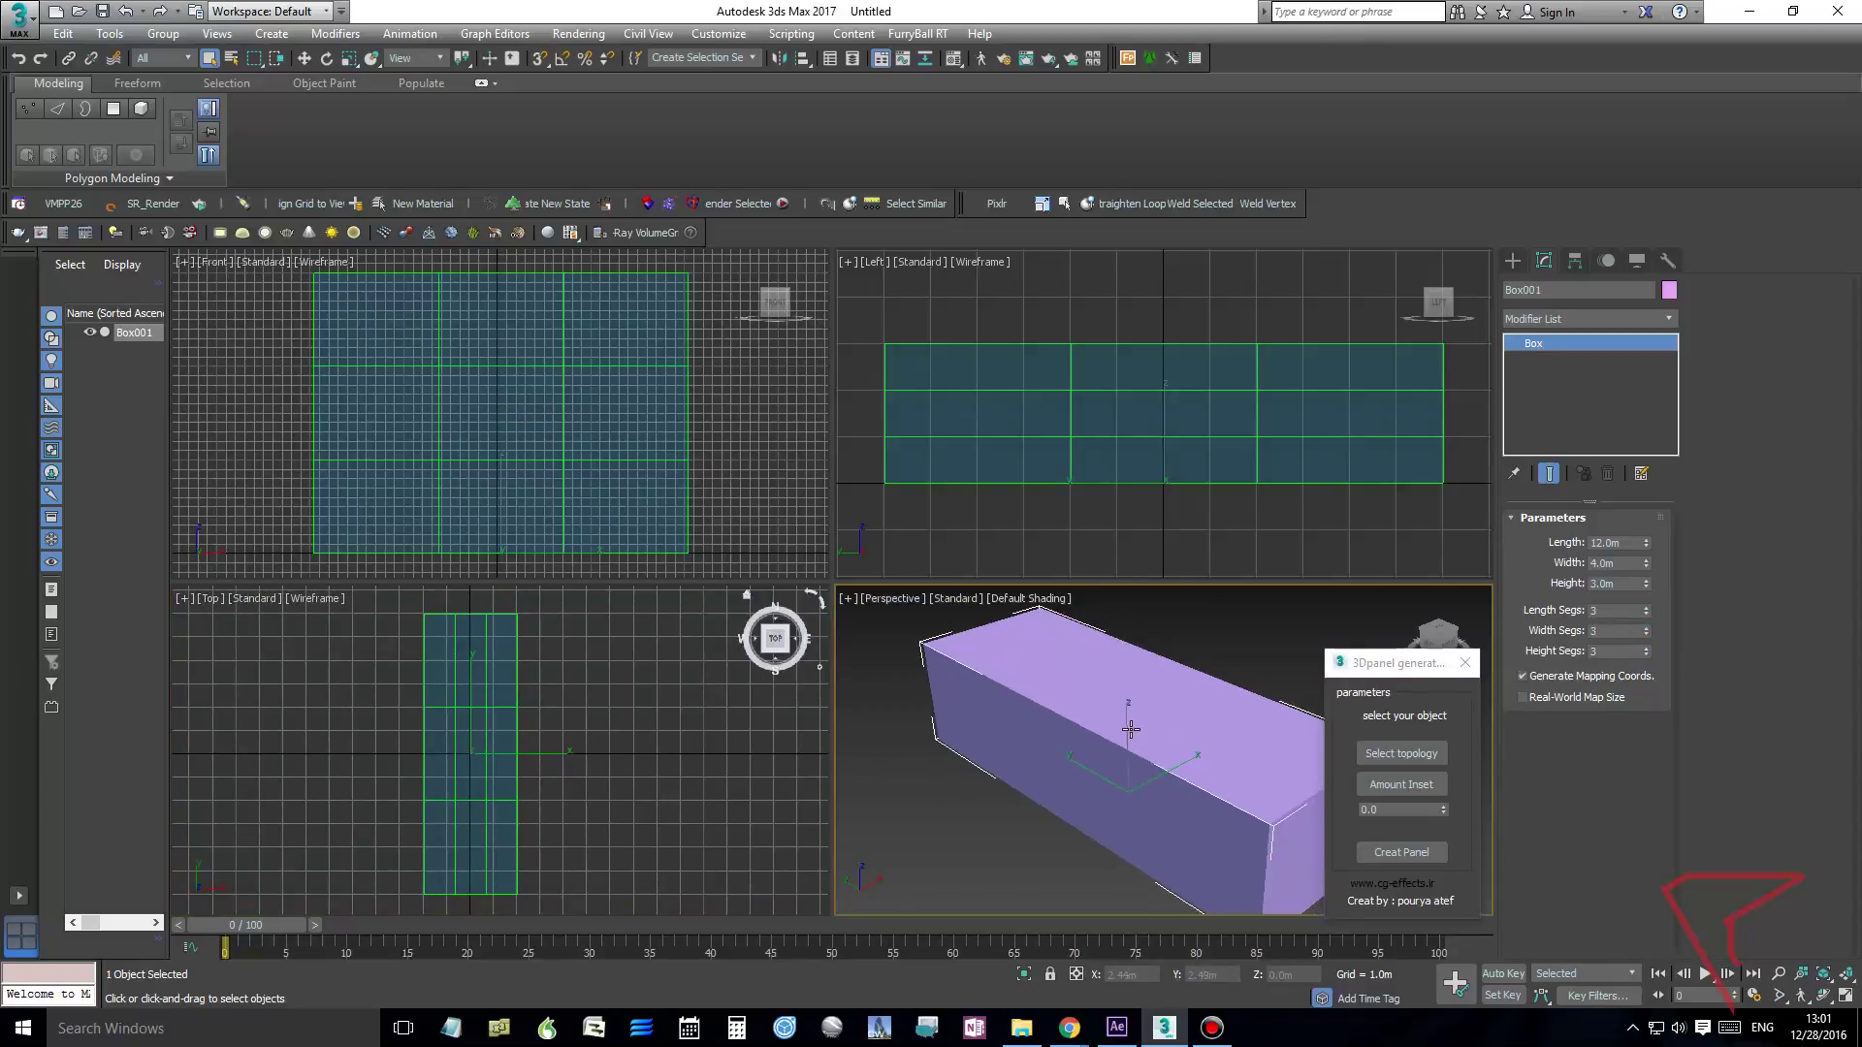
pyautogui.press('F4')
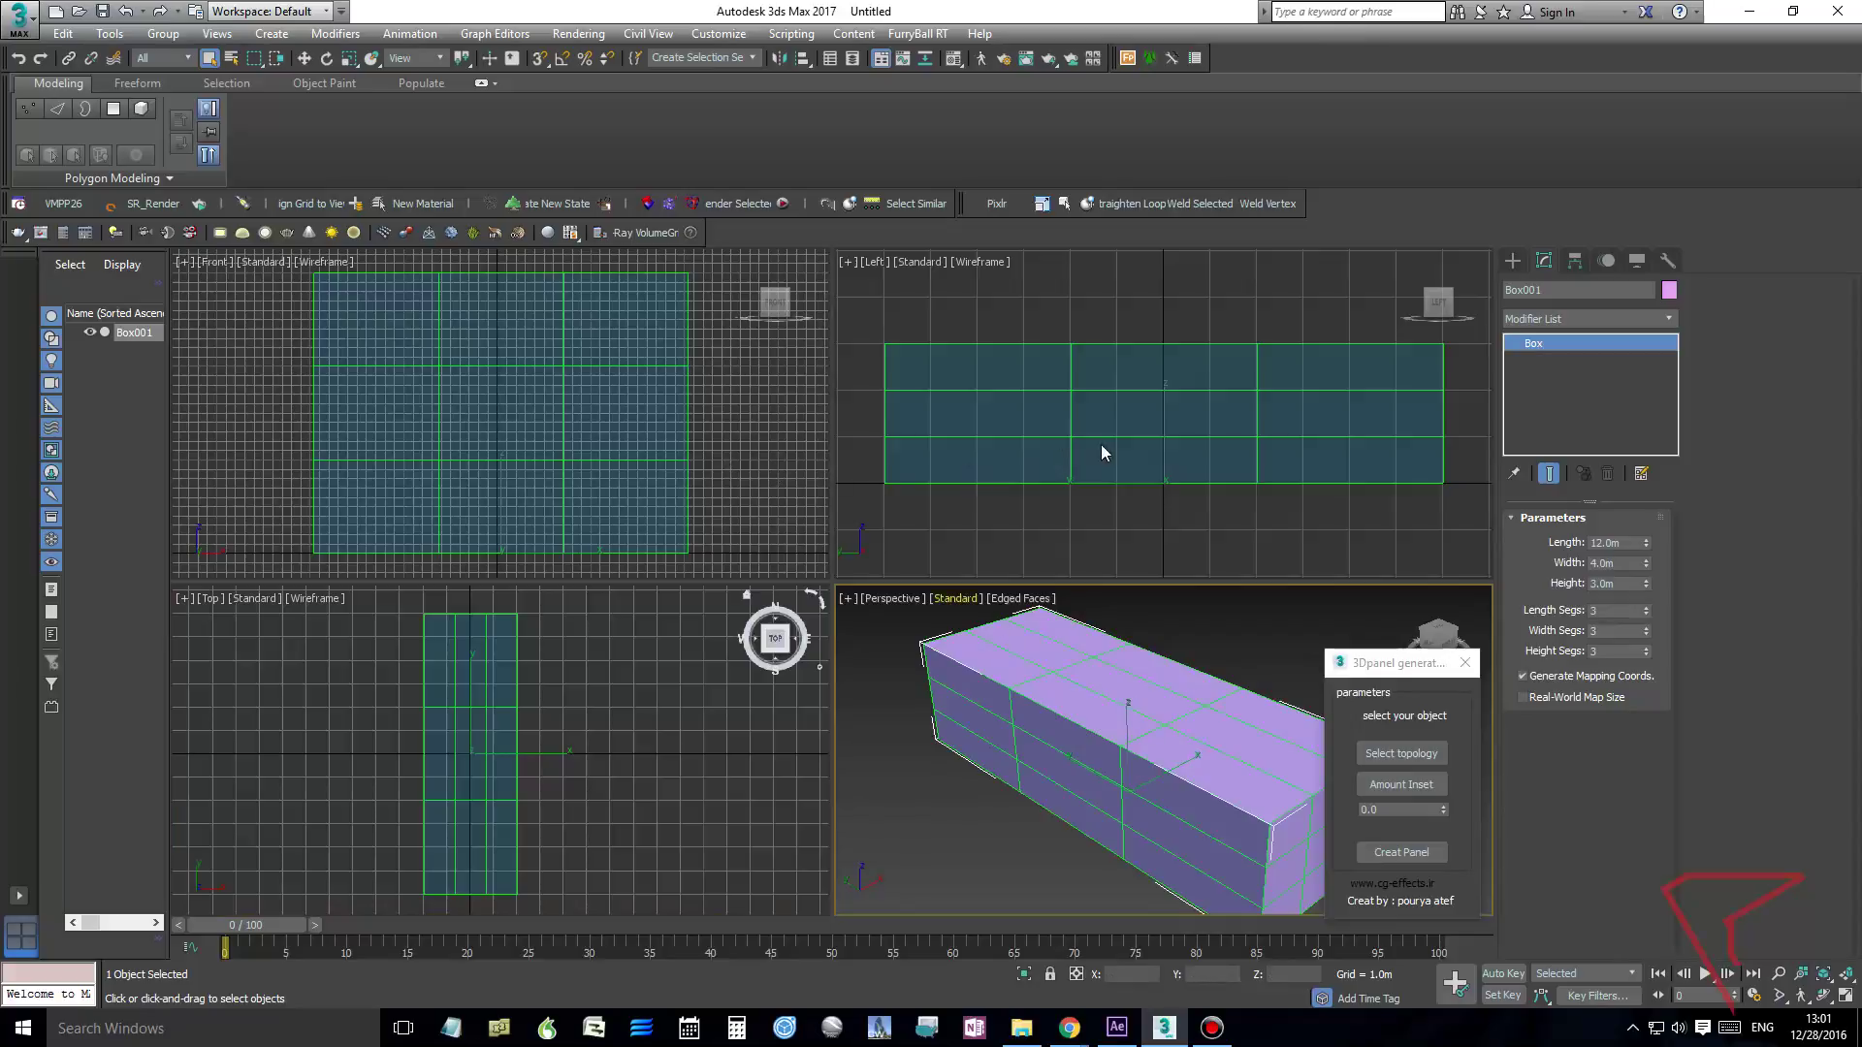
pyautogui.scroll(-6, 617, 429)
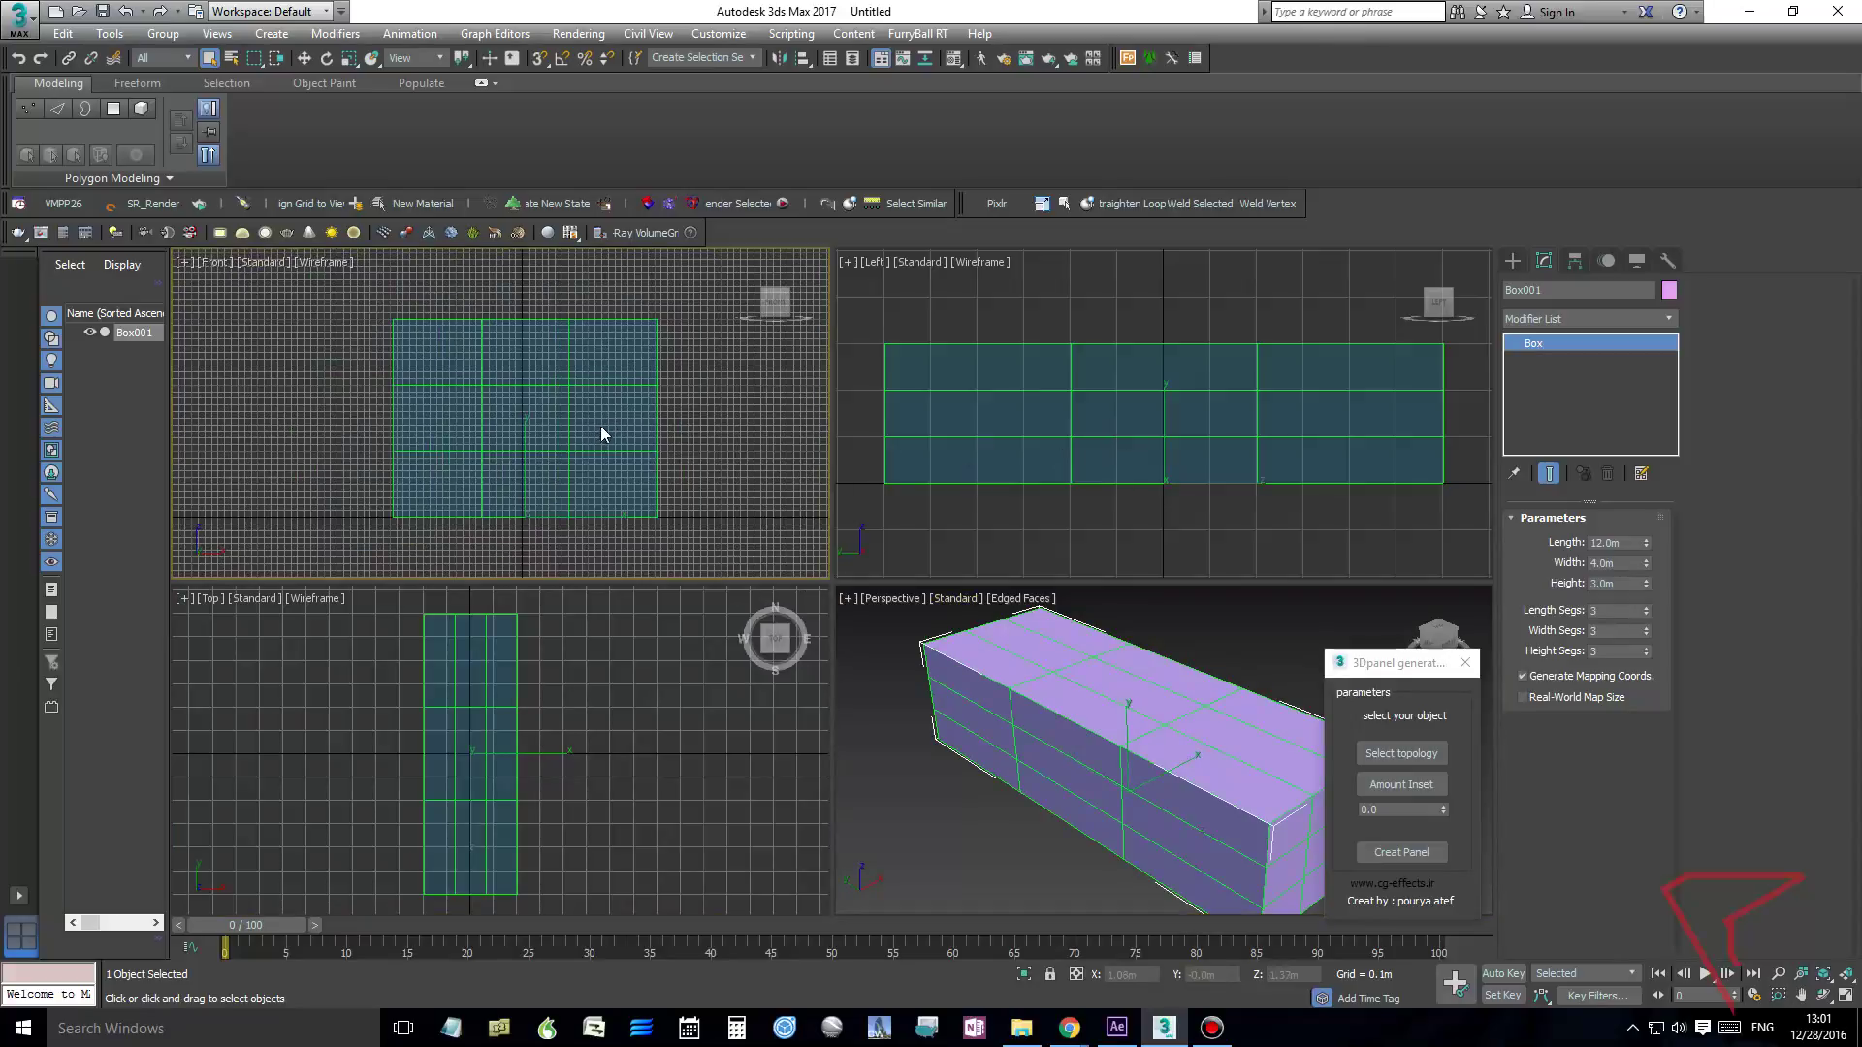
pyautogui.scroll(2, 563, 427)
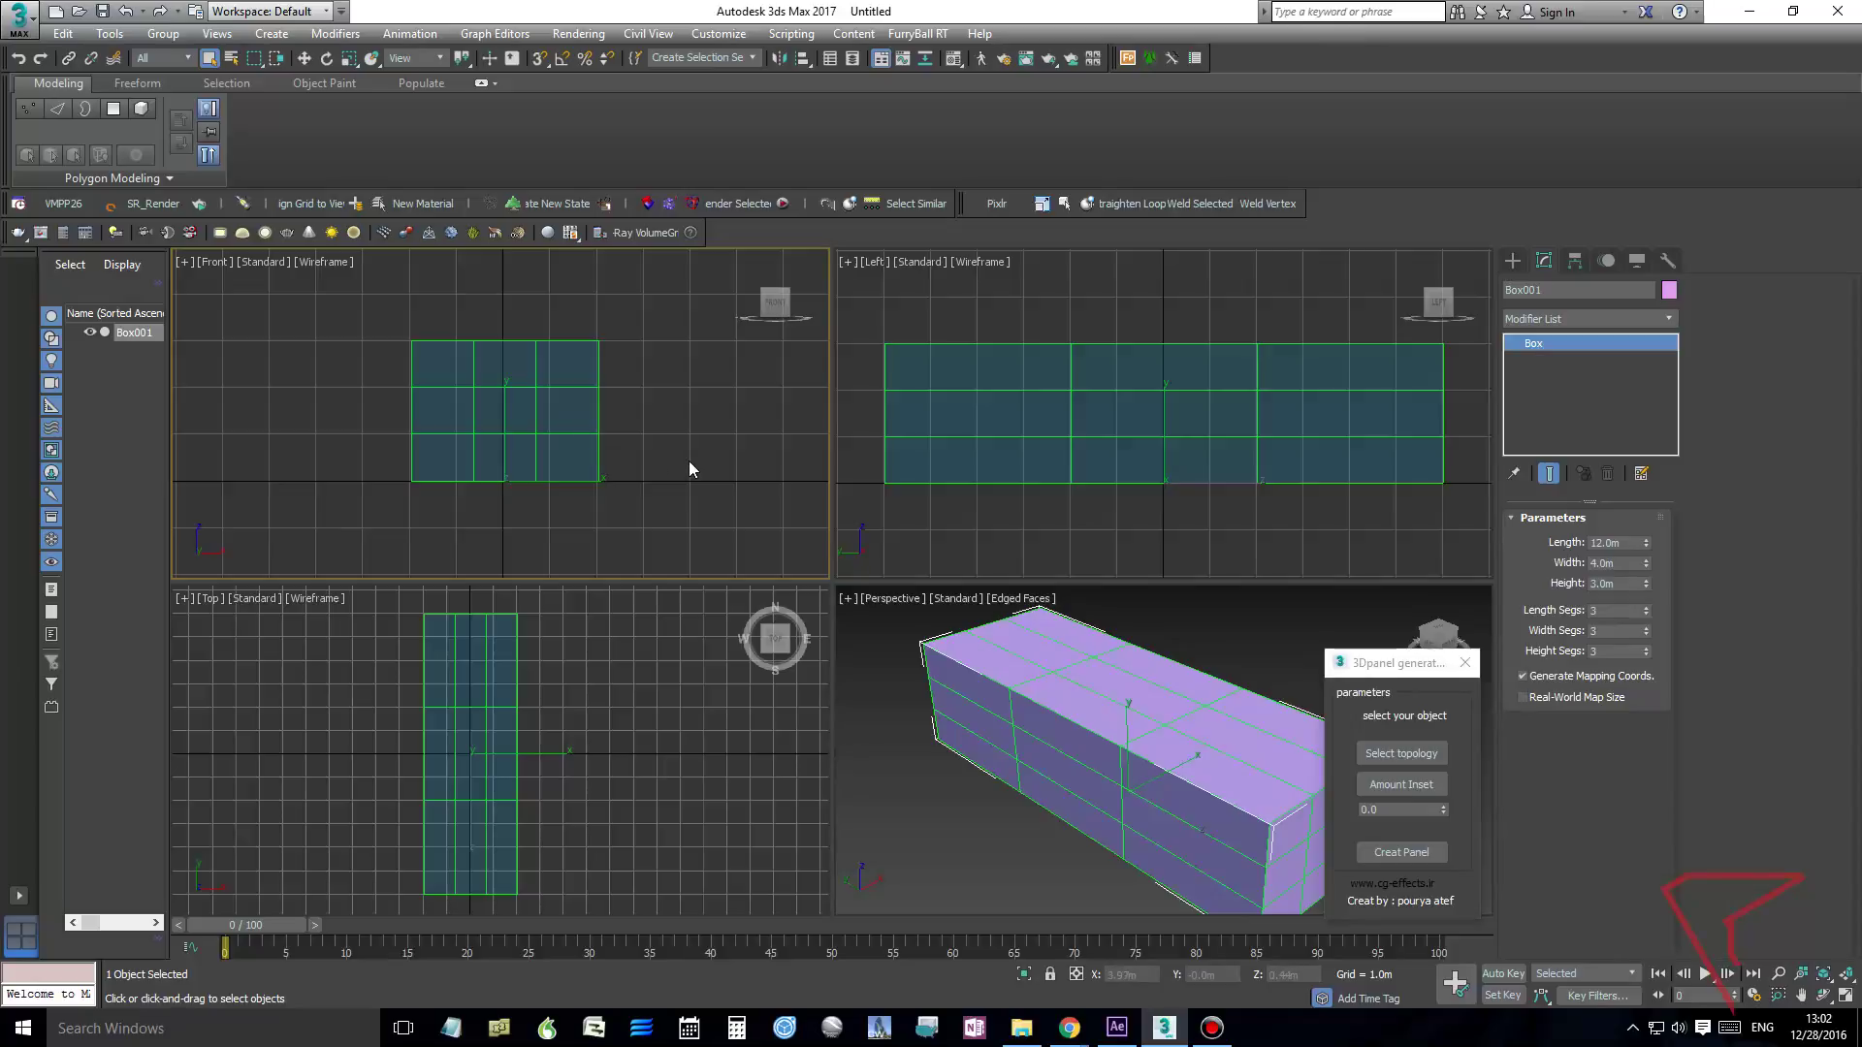
# Hide the grid in the Front, Left and Top views
pyautogui.press('g')
pyautogui.rightClick(1007, 557)
pyautogui.press('g')
pyautogui.rightClick(679, 702)
pyautogui.press('g')
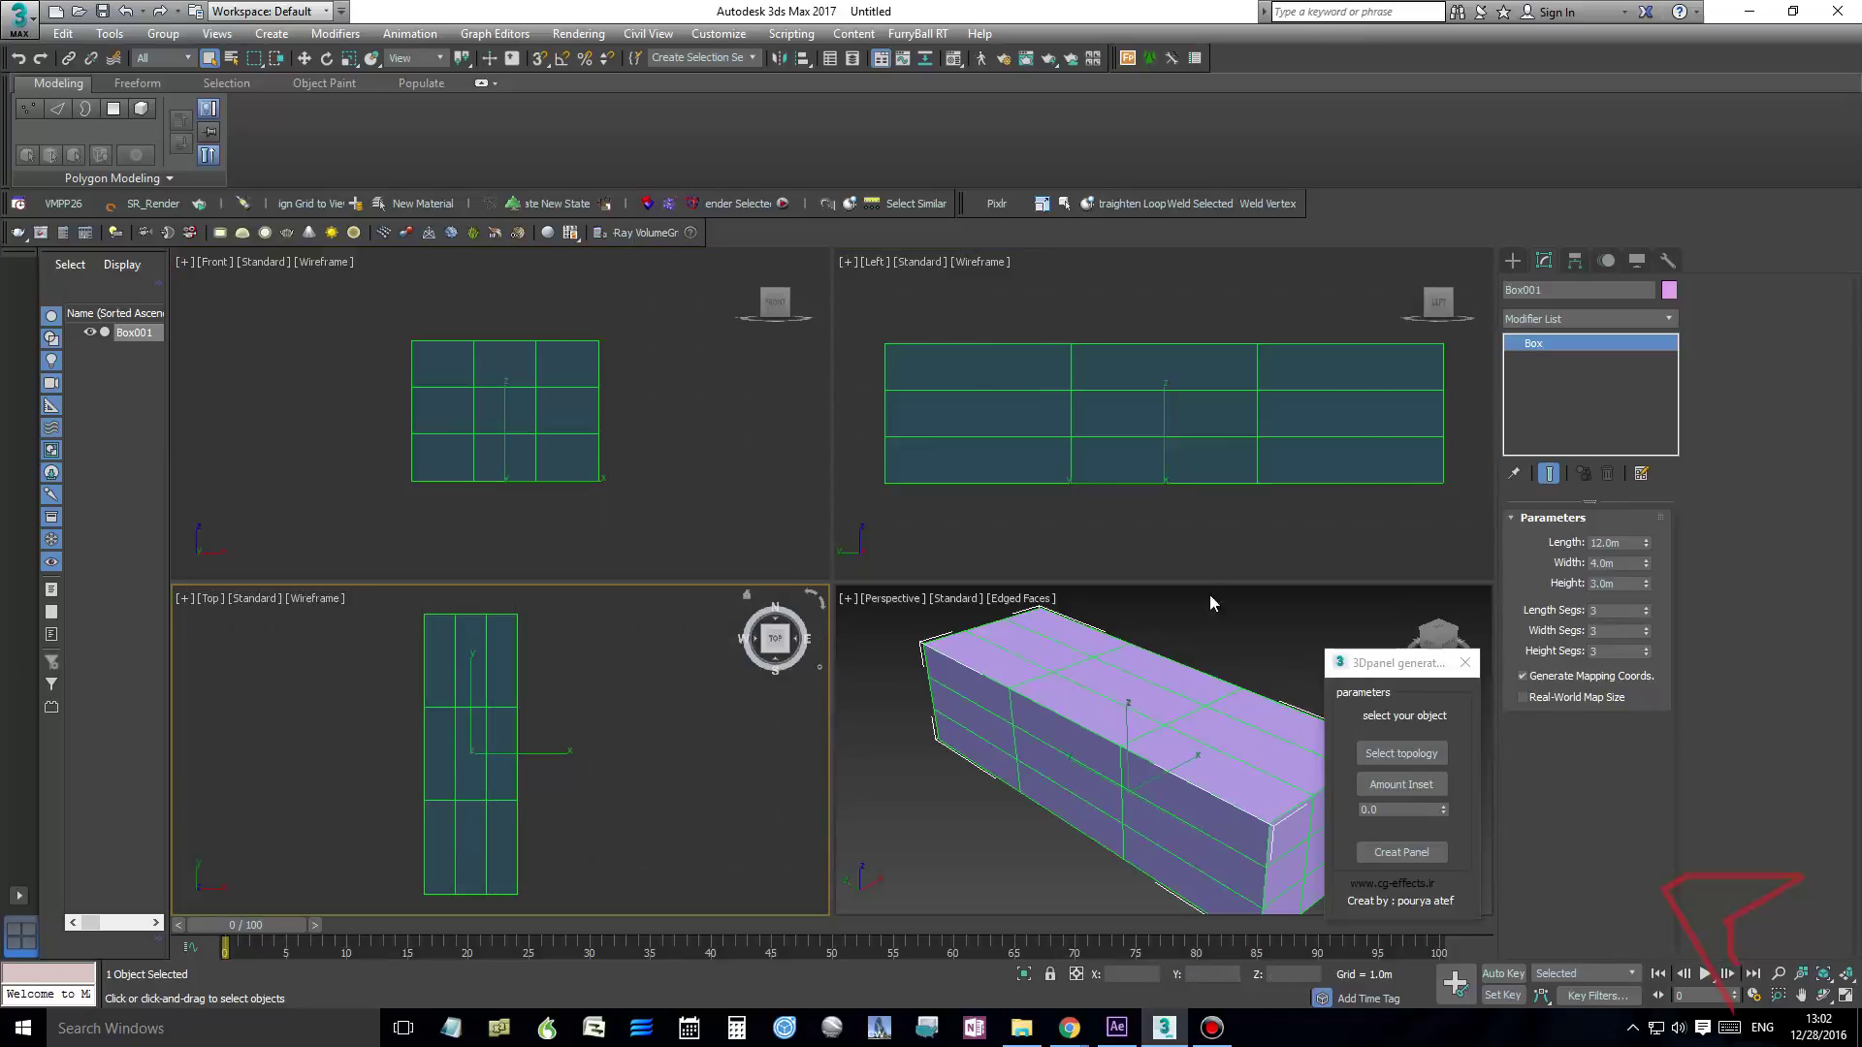
# Apply Edit Poly from the Modifier List to Box001 and switch to Vertex level
pyautogui.click(1598, 324)
pyautogui.moveTo(1675, 354); pyautogui.dragTo(1676, 498)
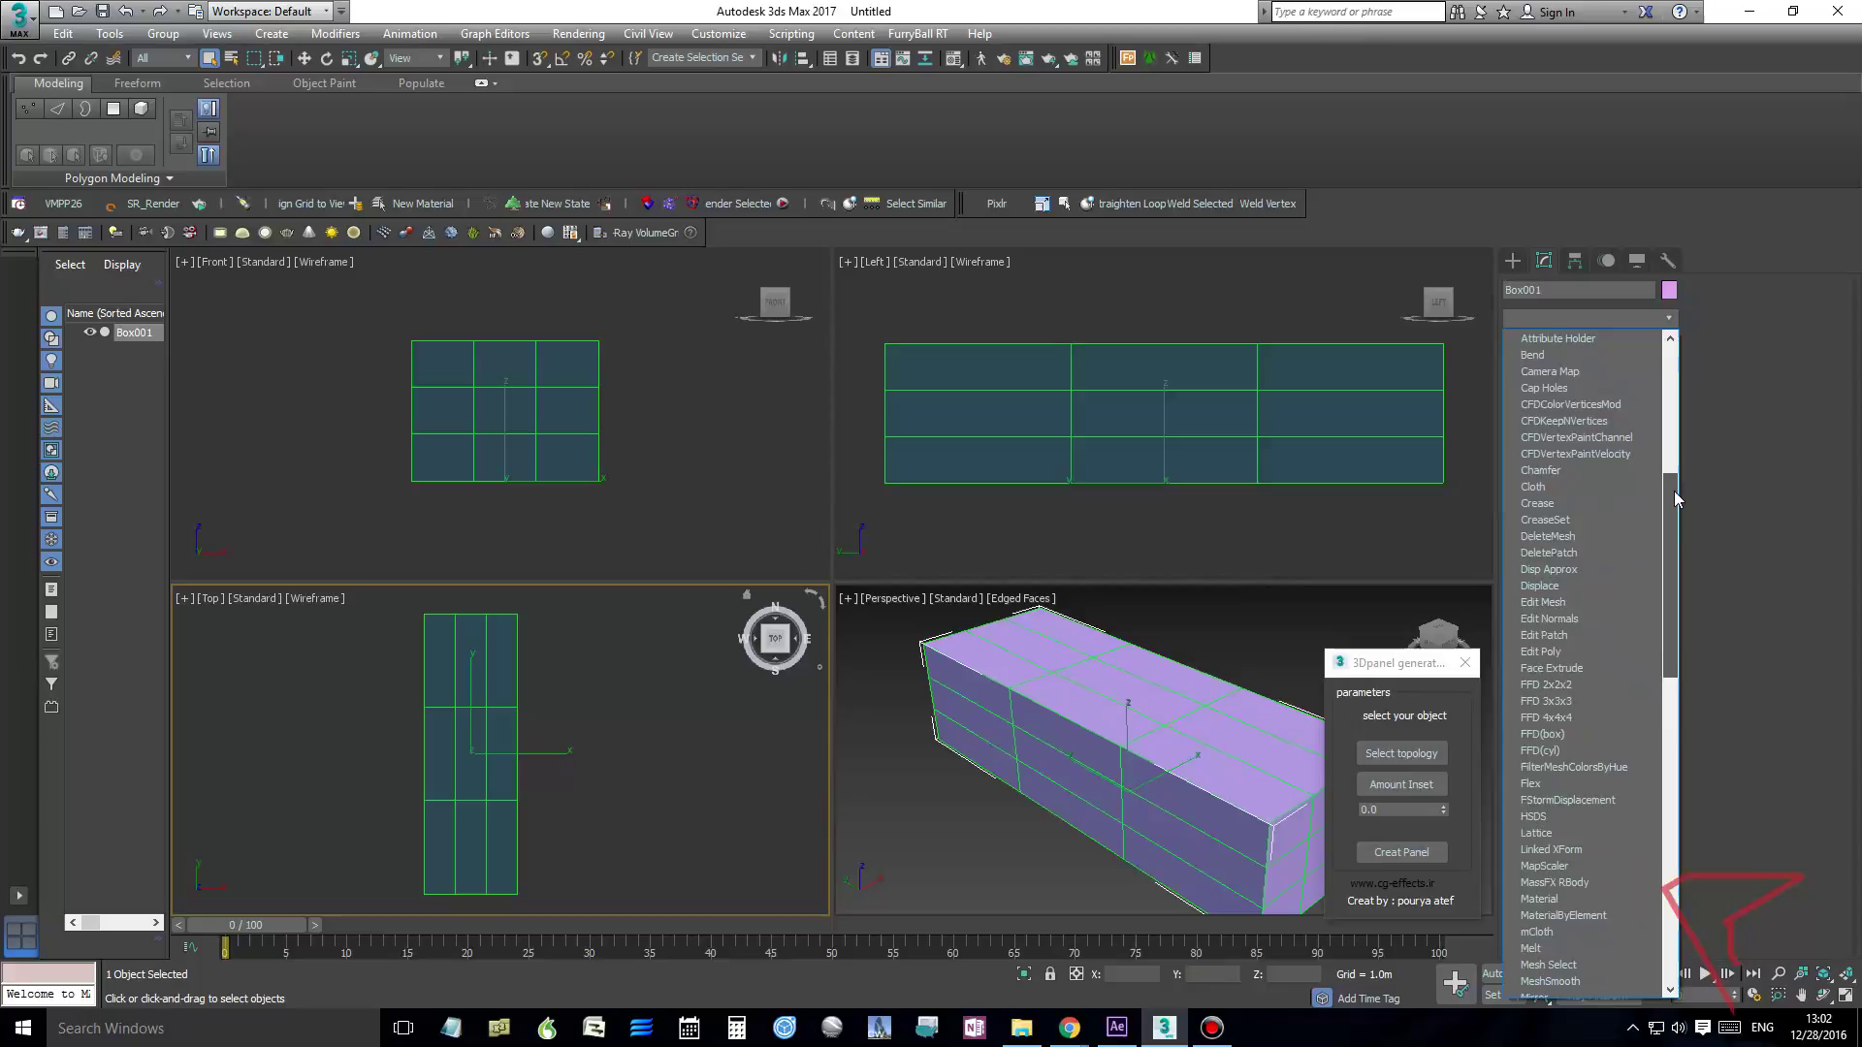
pyautogui.click(1557, 652)
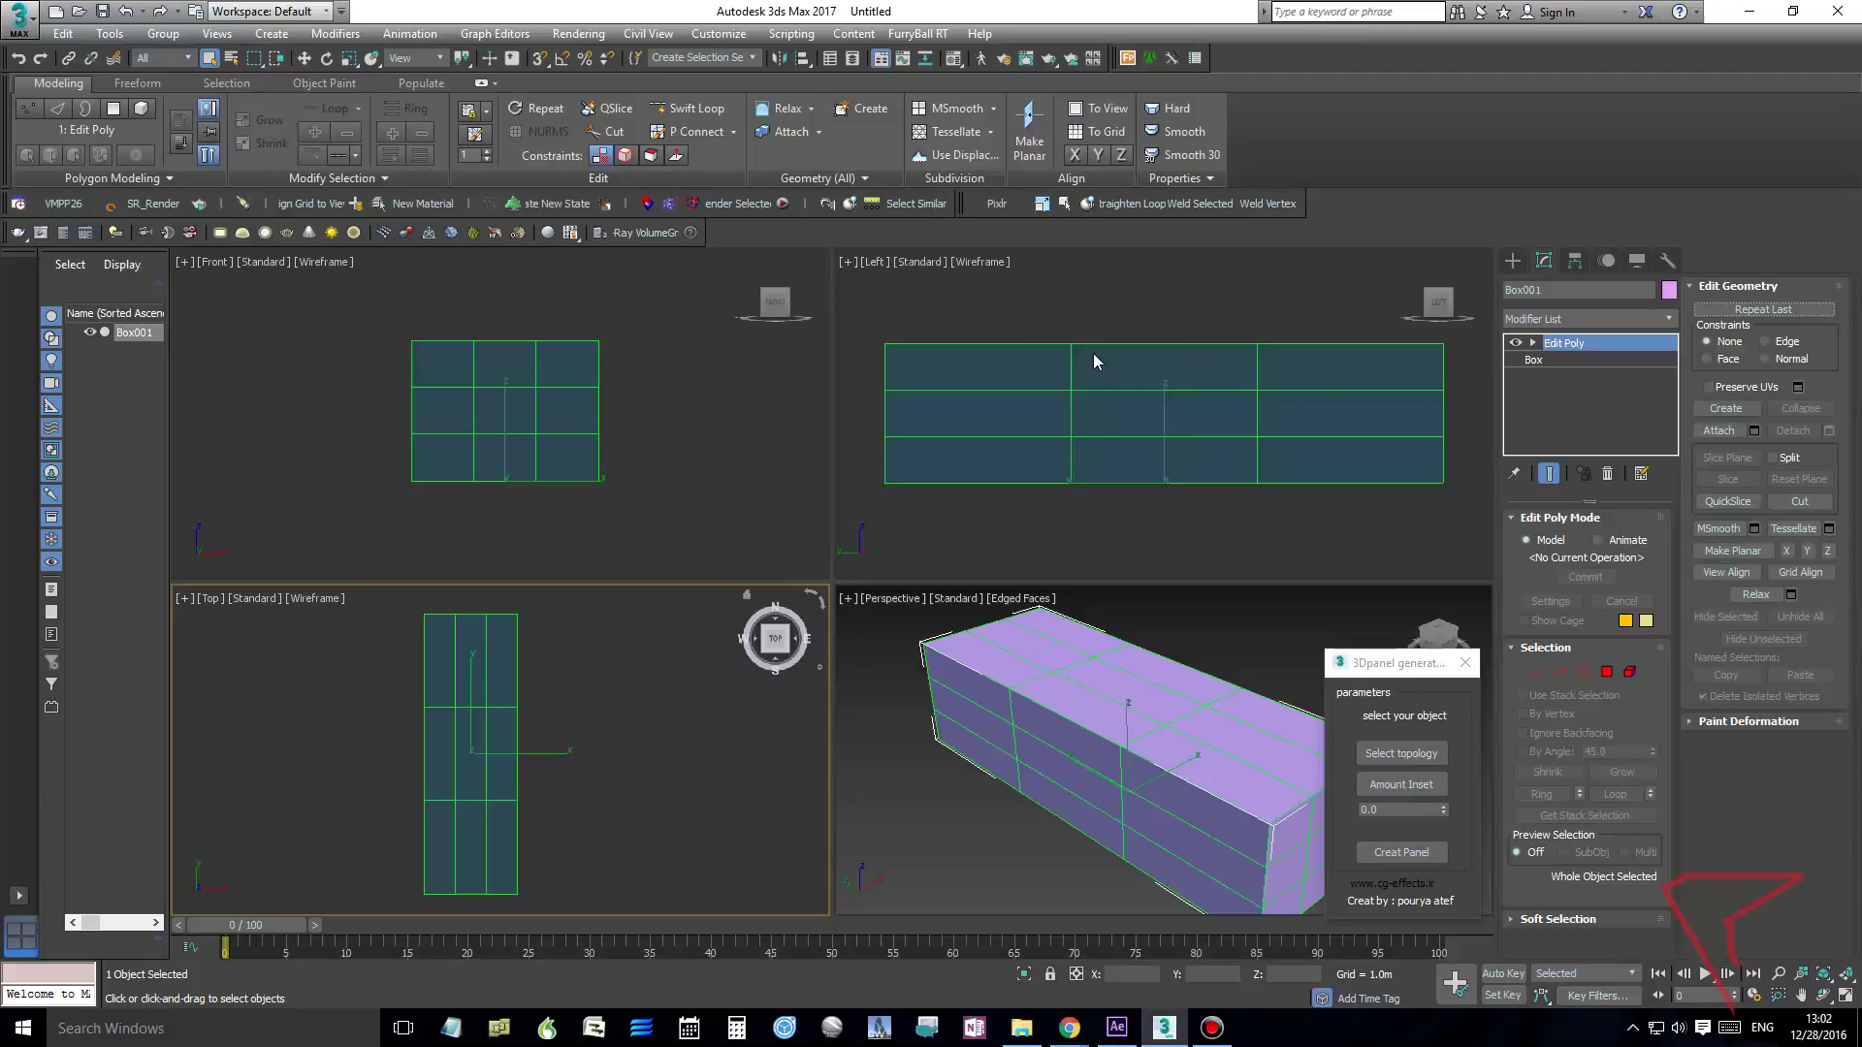
pyautogui.click(1538, 671)
# With Edge constraint on, rotate a vertex column in the Left view into a diagonal
pyautogui.moveTo(1043, 301); pyautogui.dragTo(1073, 531)
pyautogui.scroll(-2, 1073, 505)
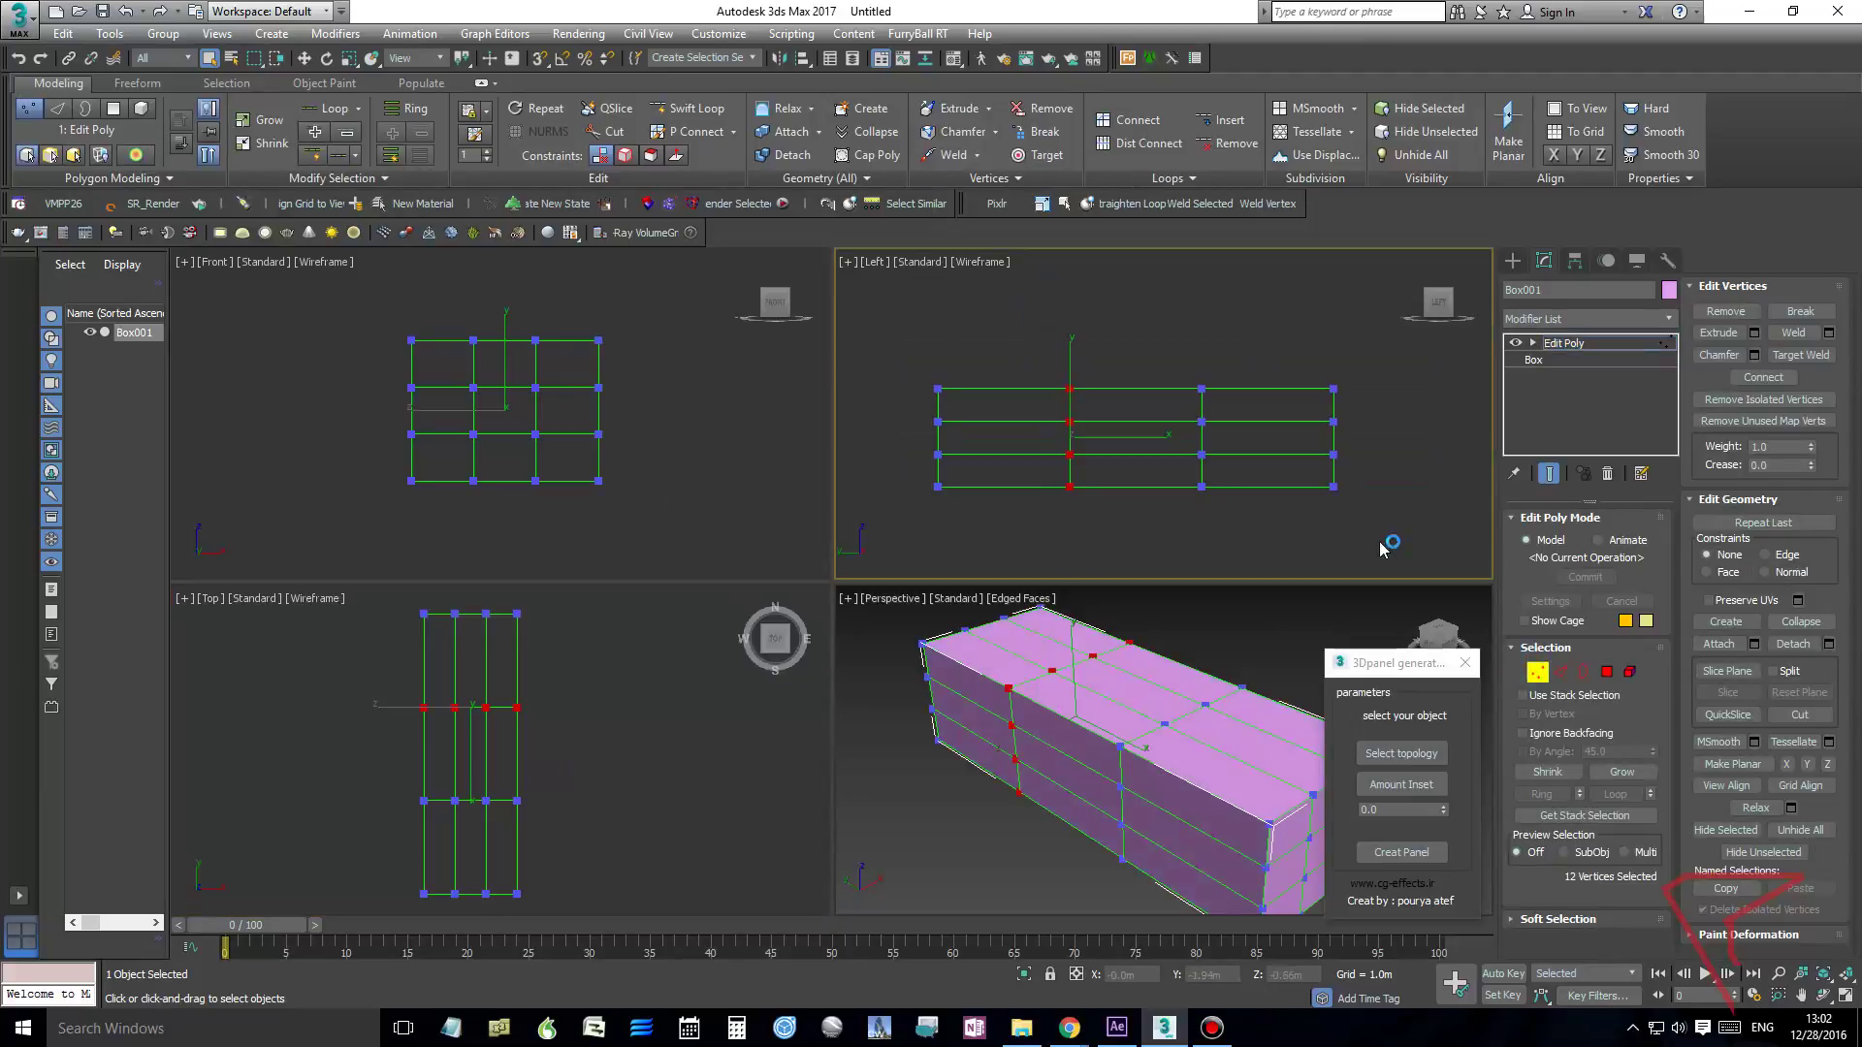
pyautogui.click(1765, 555)
pyautogui.rightClick(1224, 436)
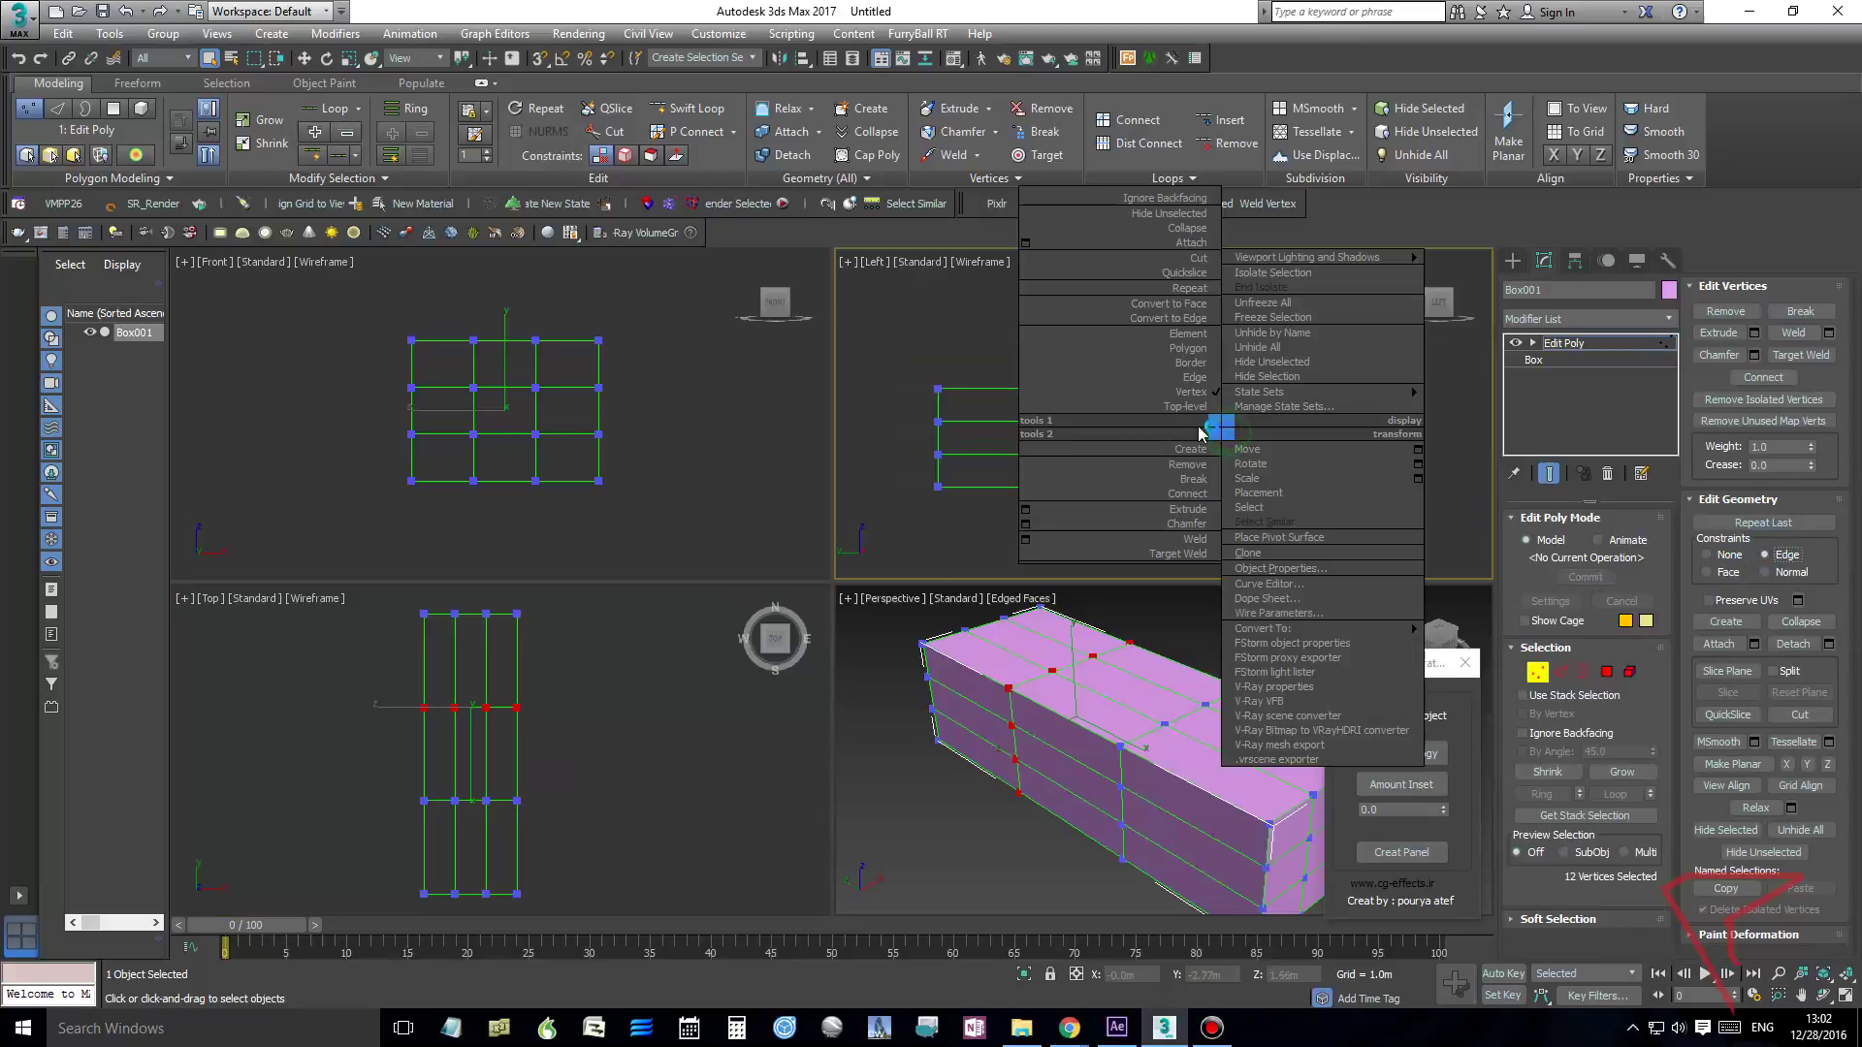
pyautogui.click(1247, 449)
pyautogui.rightClick(1101, 412)
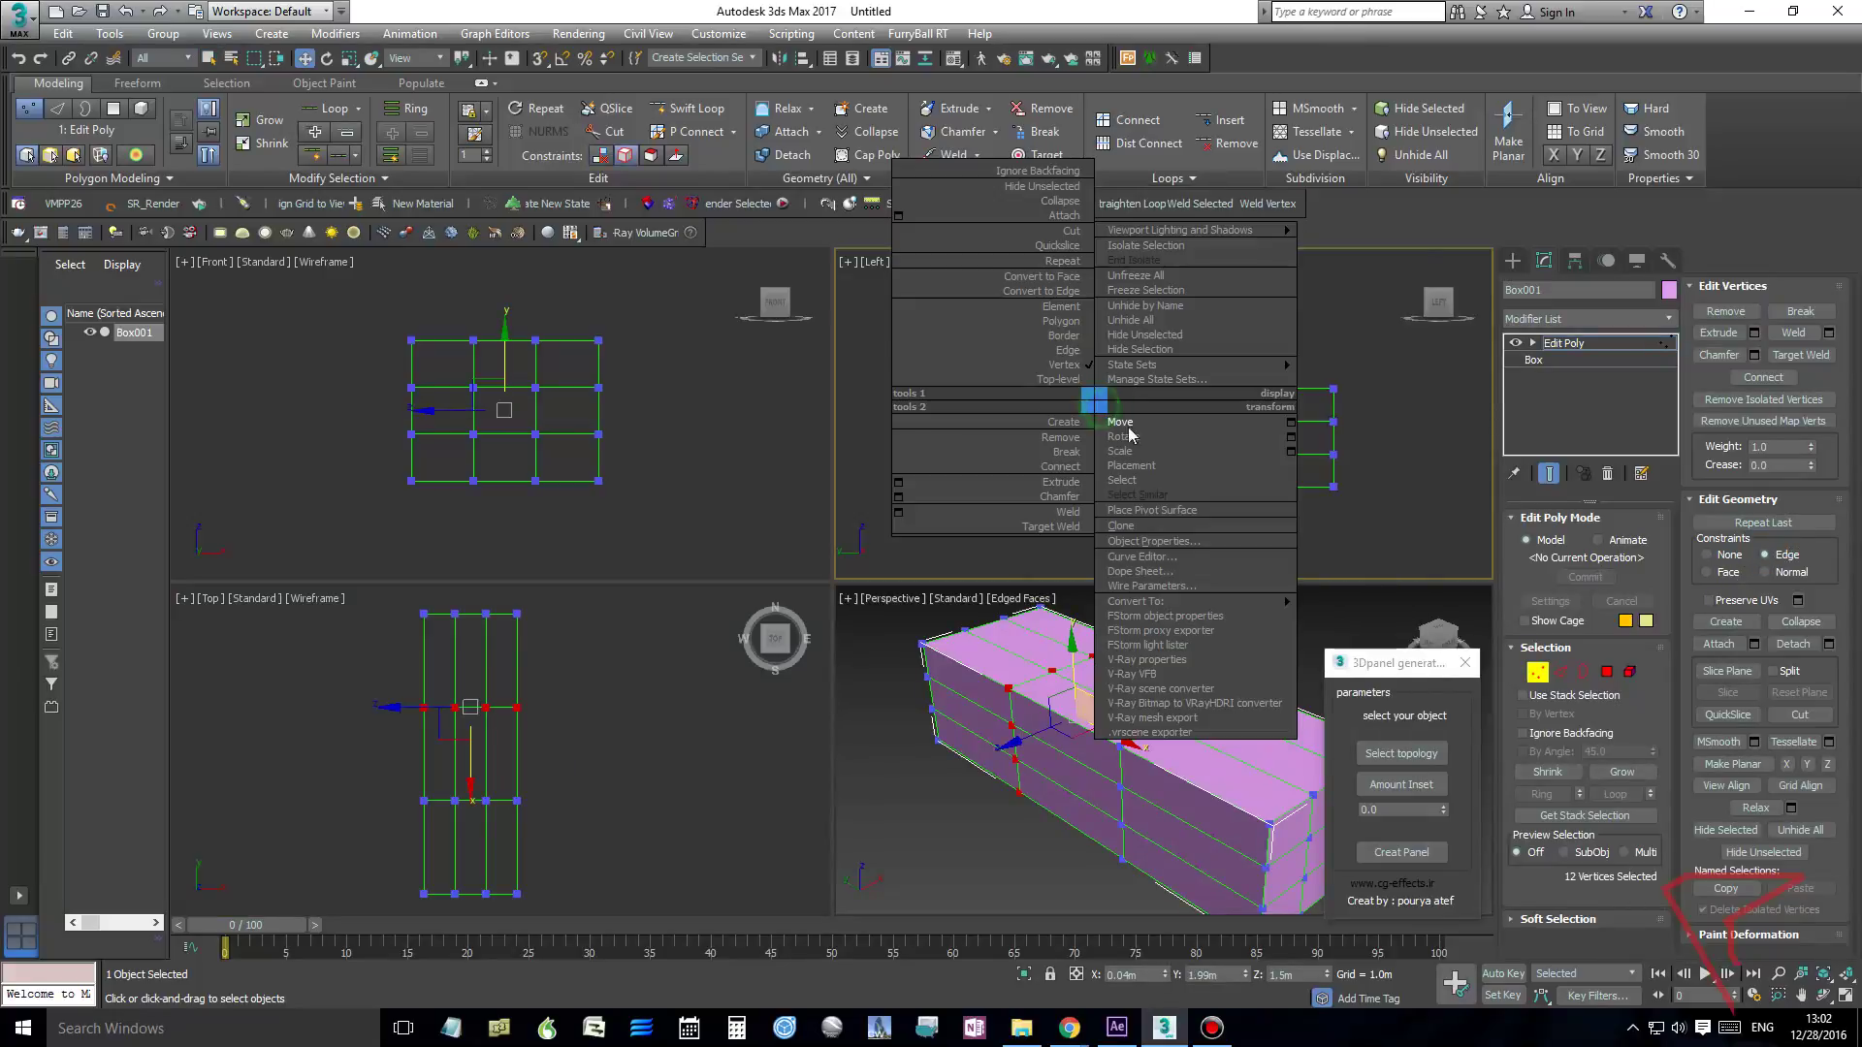
pyautogui.click(1125, 423)
pyautogui.rightClick(1145, 452)
pyautogui.click(1168, 475)
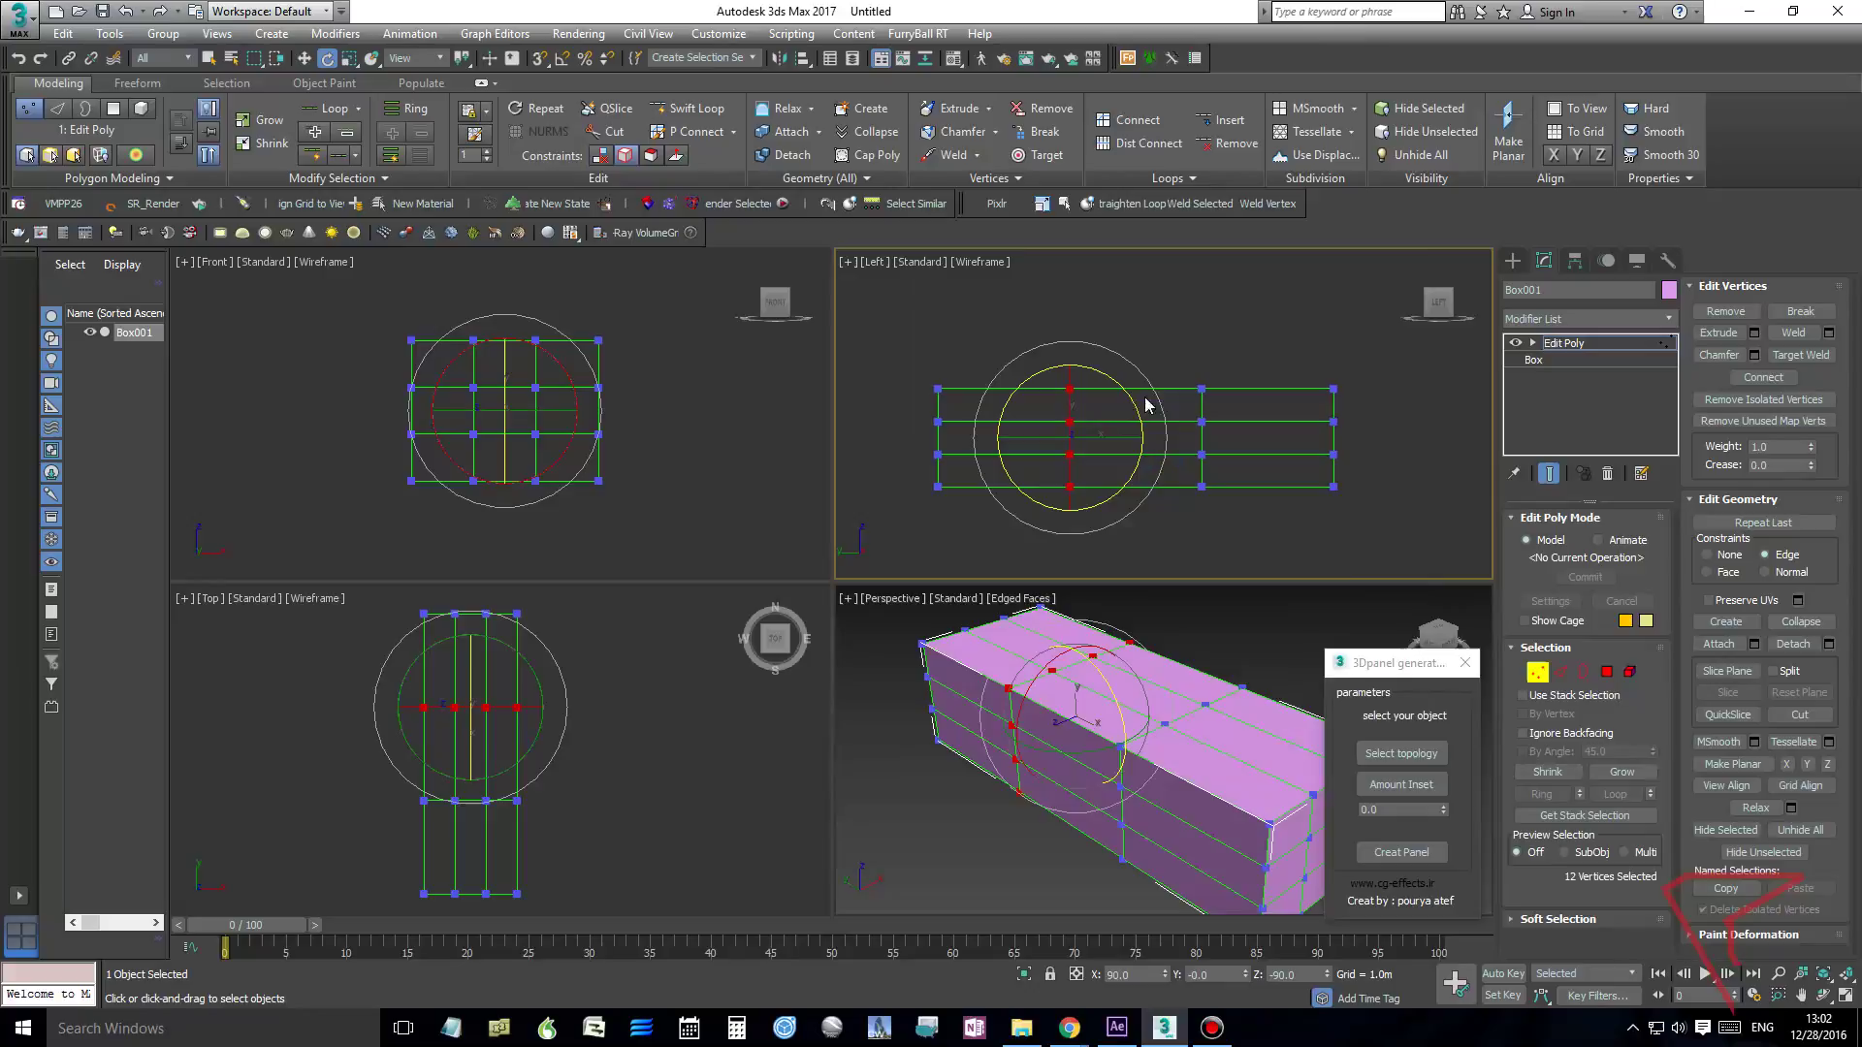
pyautogui.moveTo(1124, 389); pyautogui.dragTo(1021, 419)
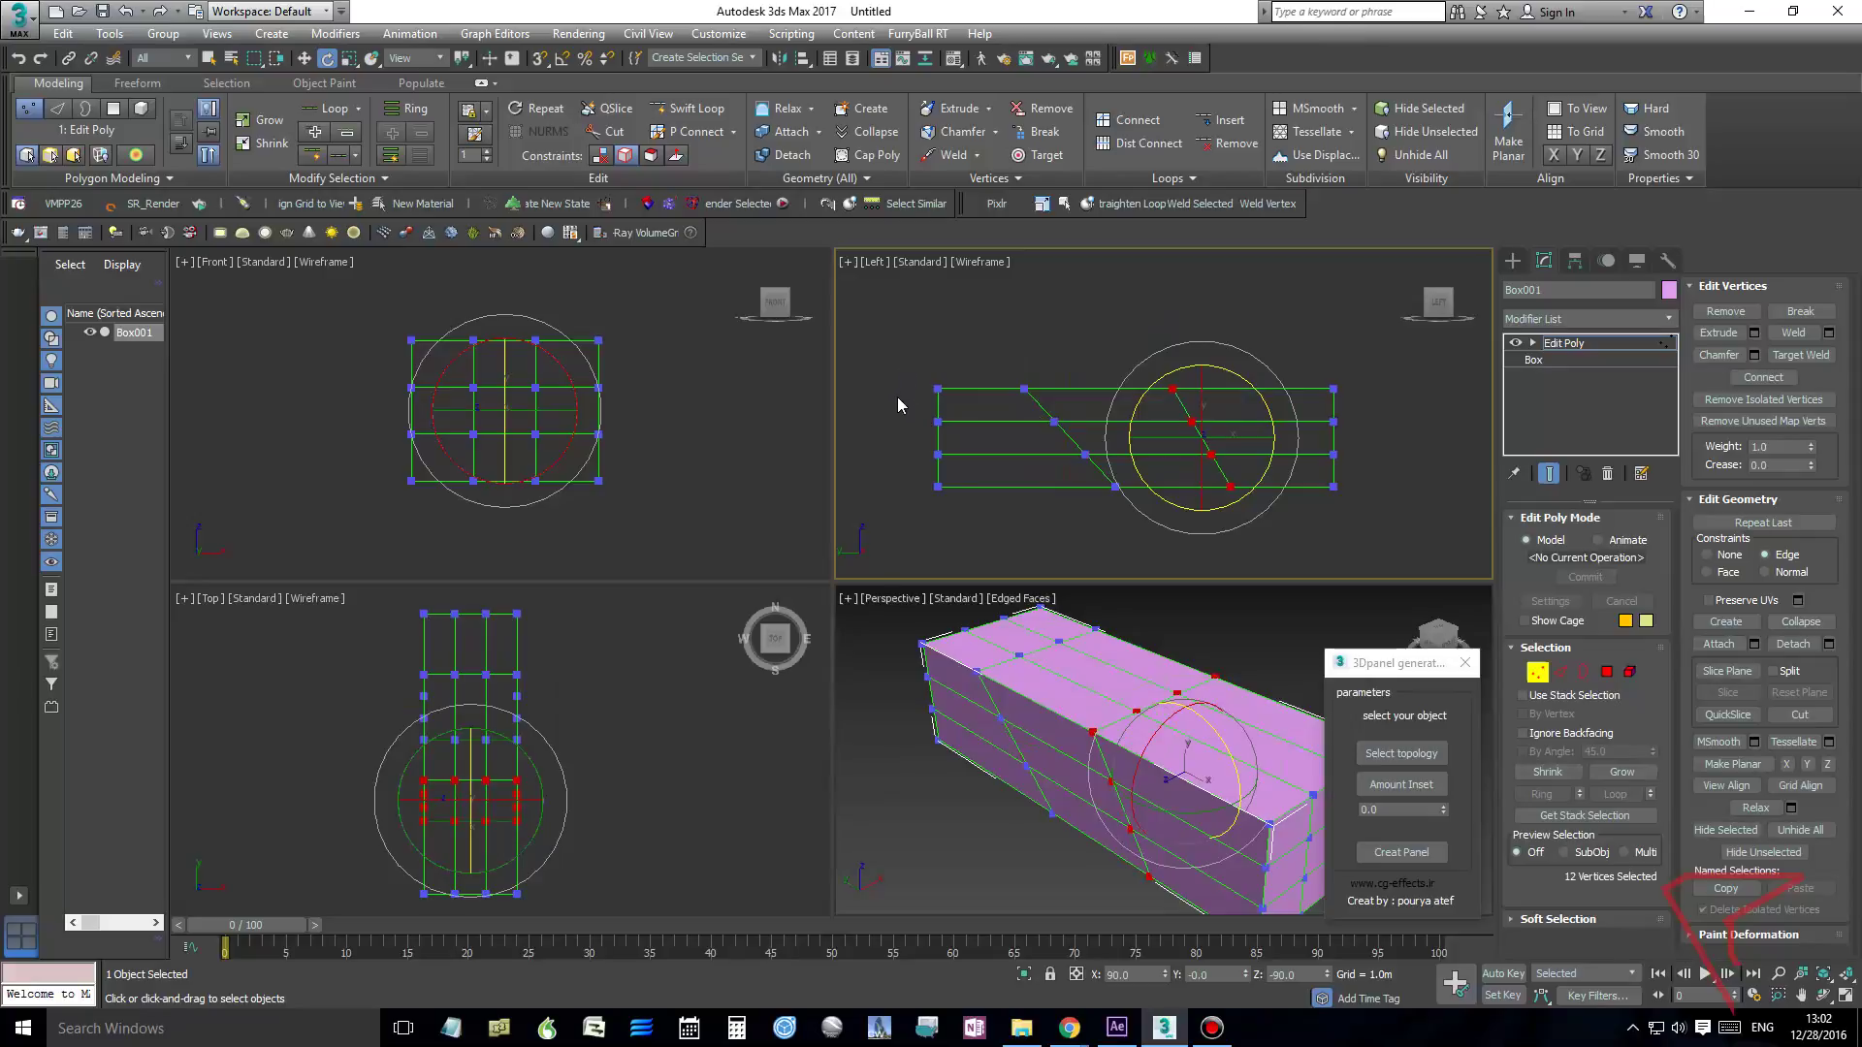
# Slide the left-end vertex rows rightward along the edges, lower rows furthest
pyautogui.moveTo(898, 405); pyautogui.dragTo(982, 545)
pyautogui.rightClick(965, 488)
pyautogui.click(988, 487)
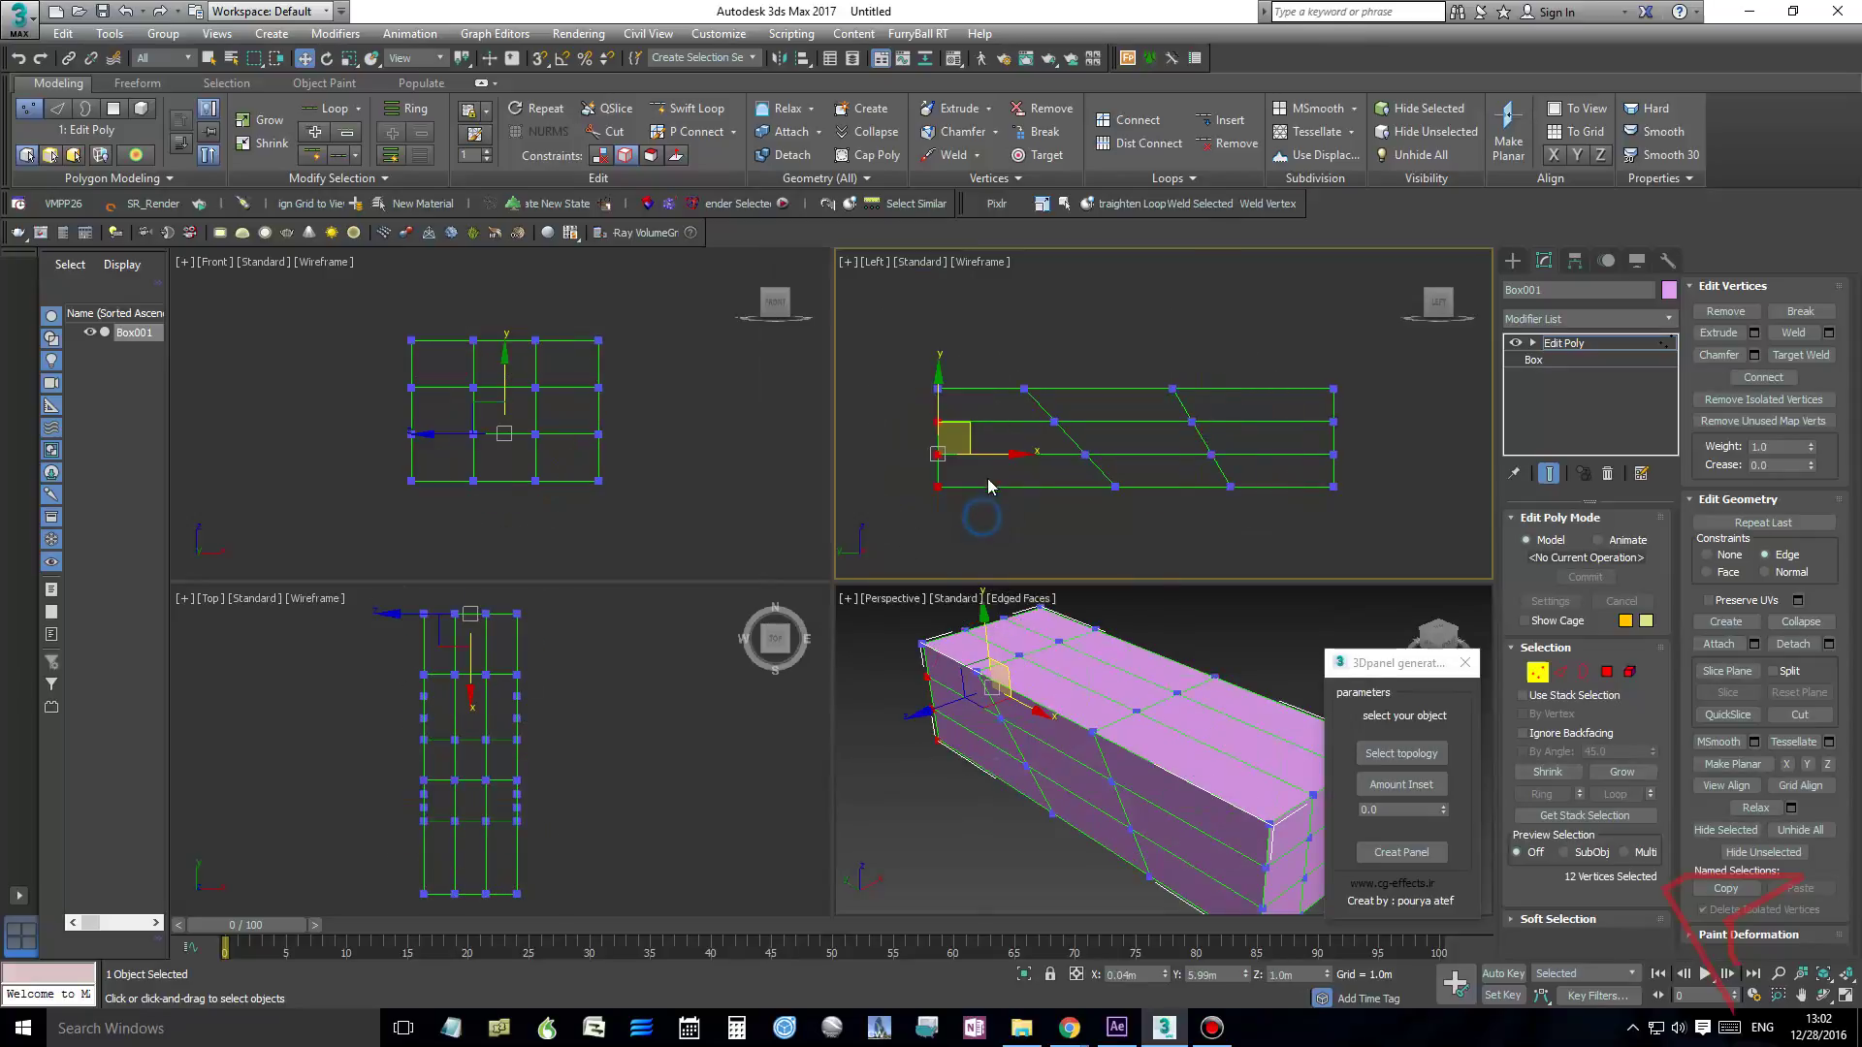
pyautogui.moveTo(989, 453); pyautogui.dragTo(1013, 453)
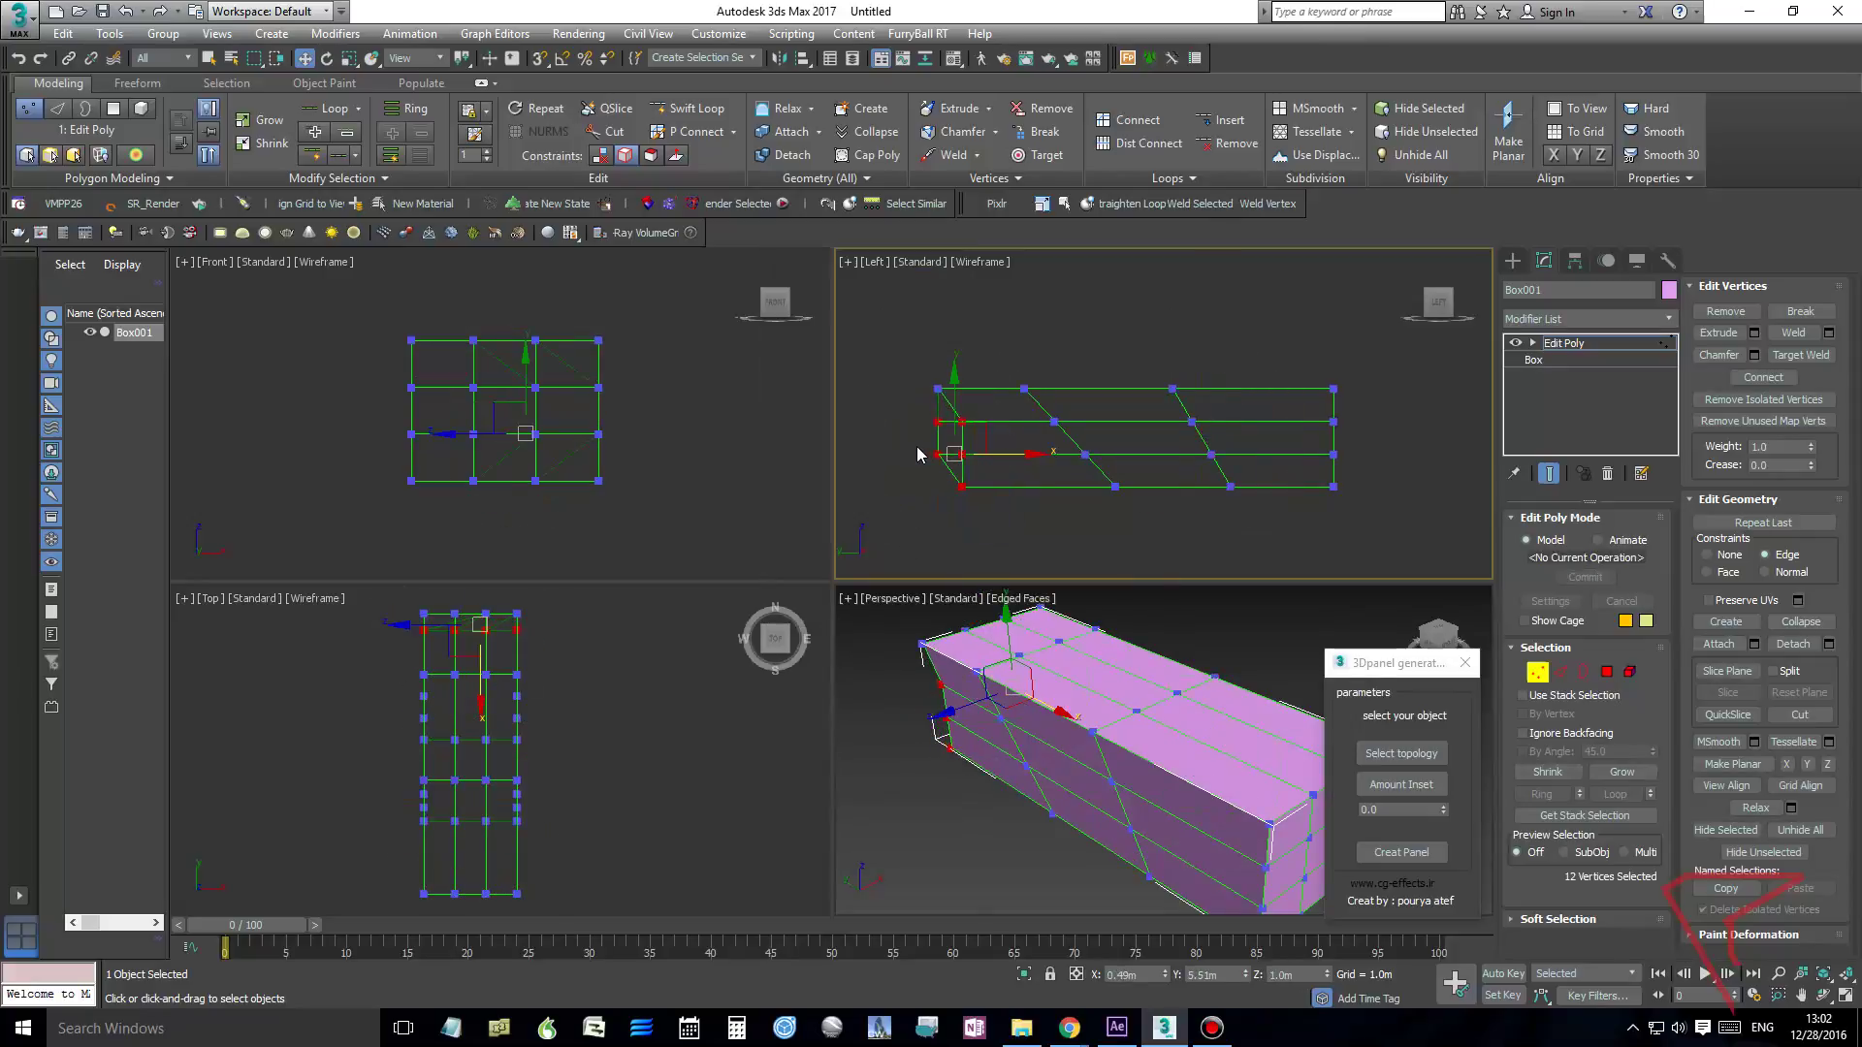
pyautogui.hotkey('ctrl', 'z')
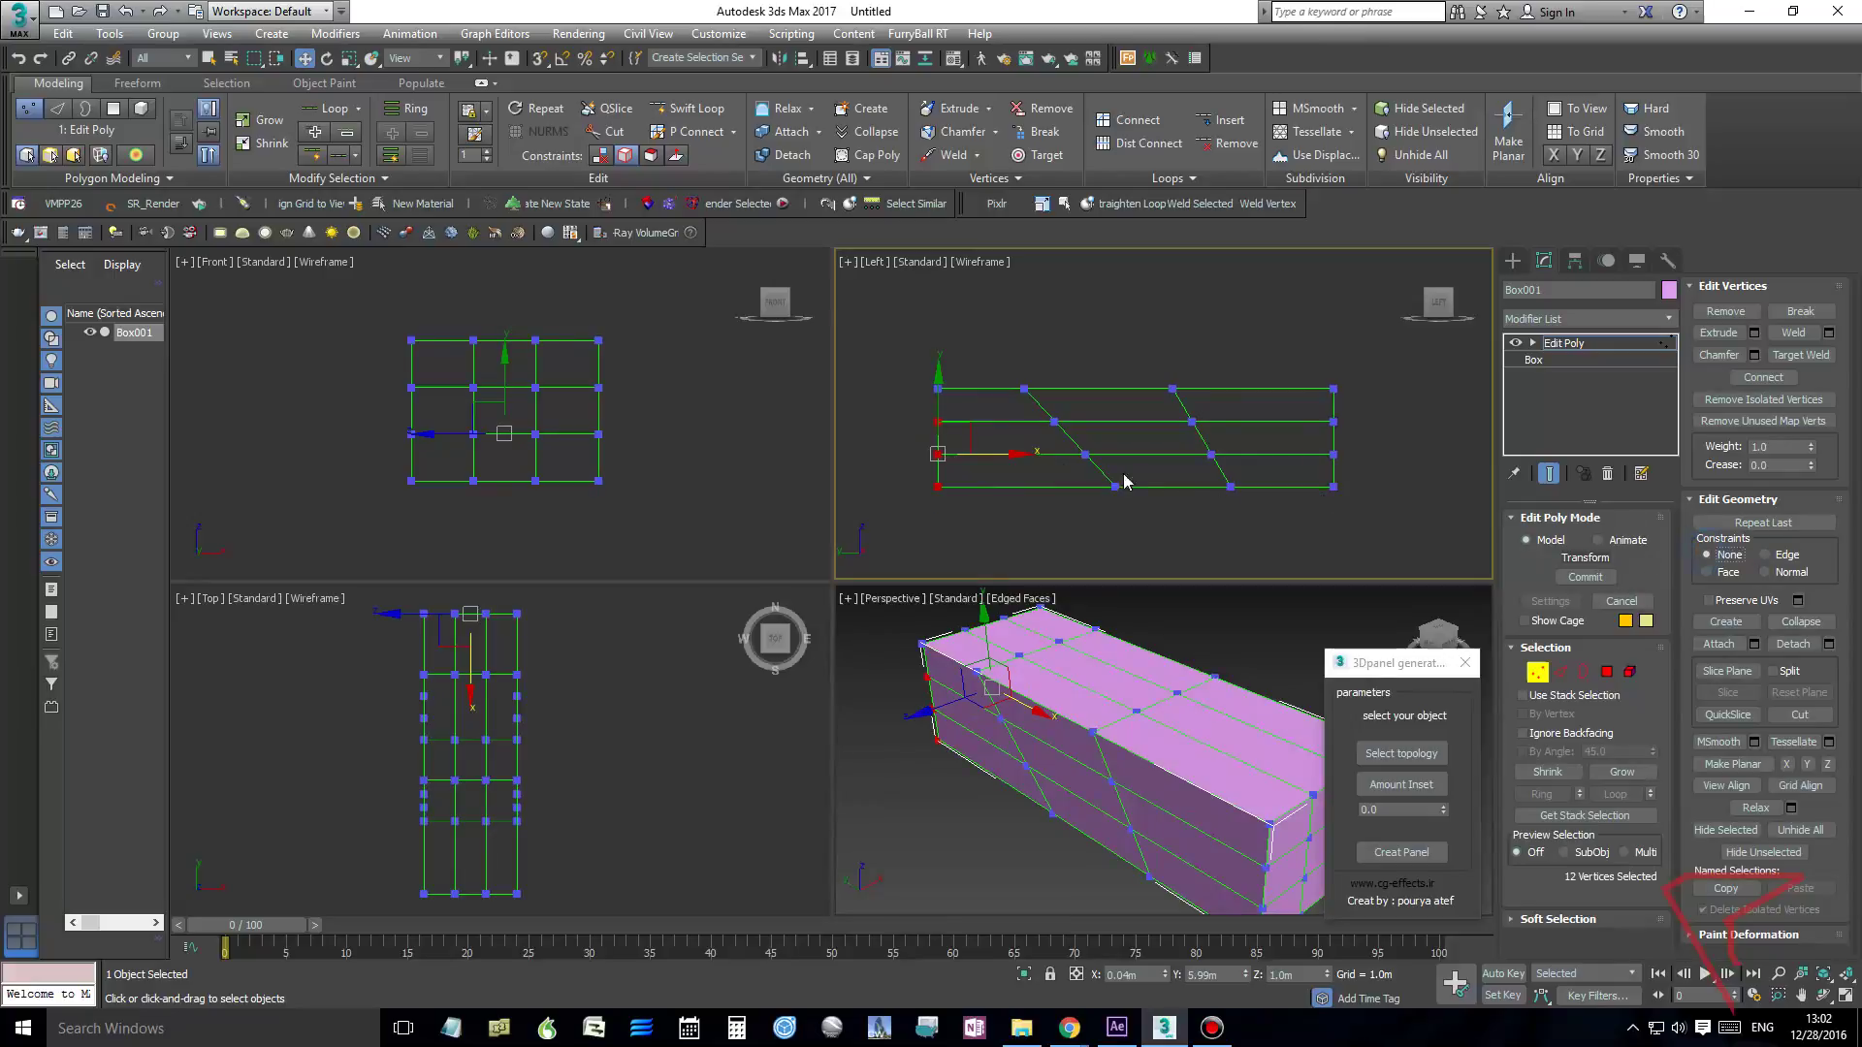
pyautogui.moveTo(993, 454); pyautogui.dragTo(1036, 471)
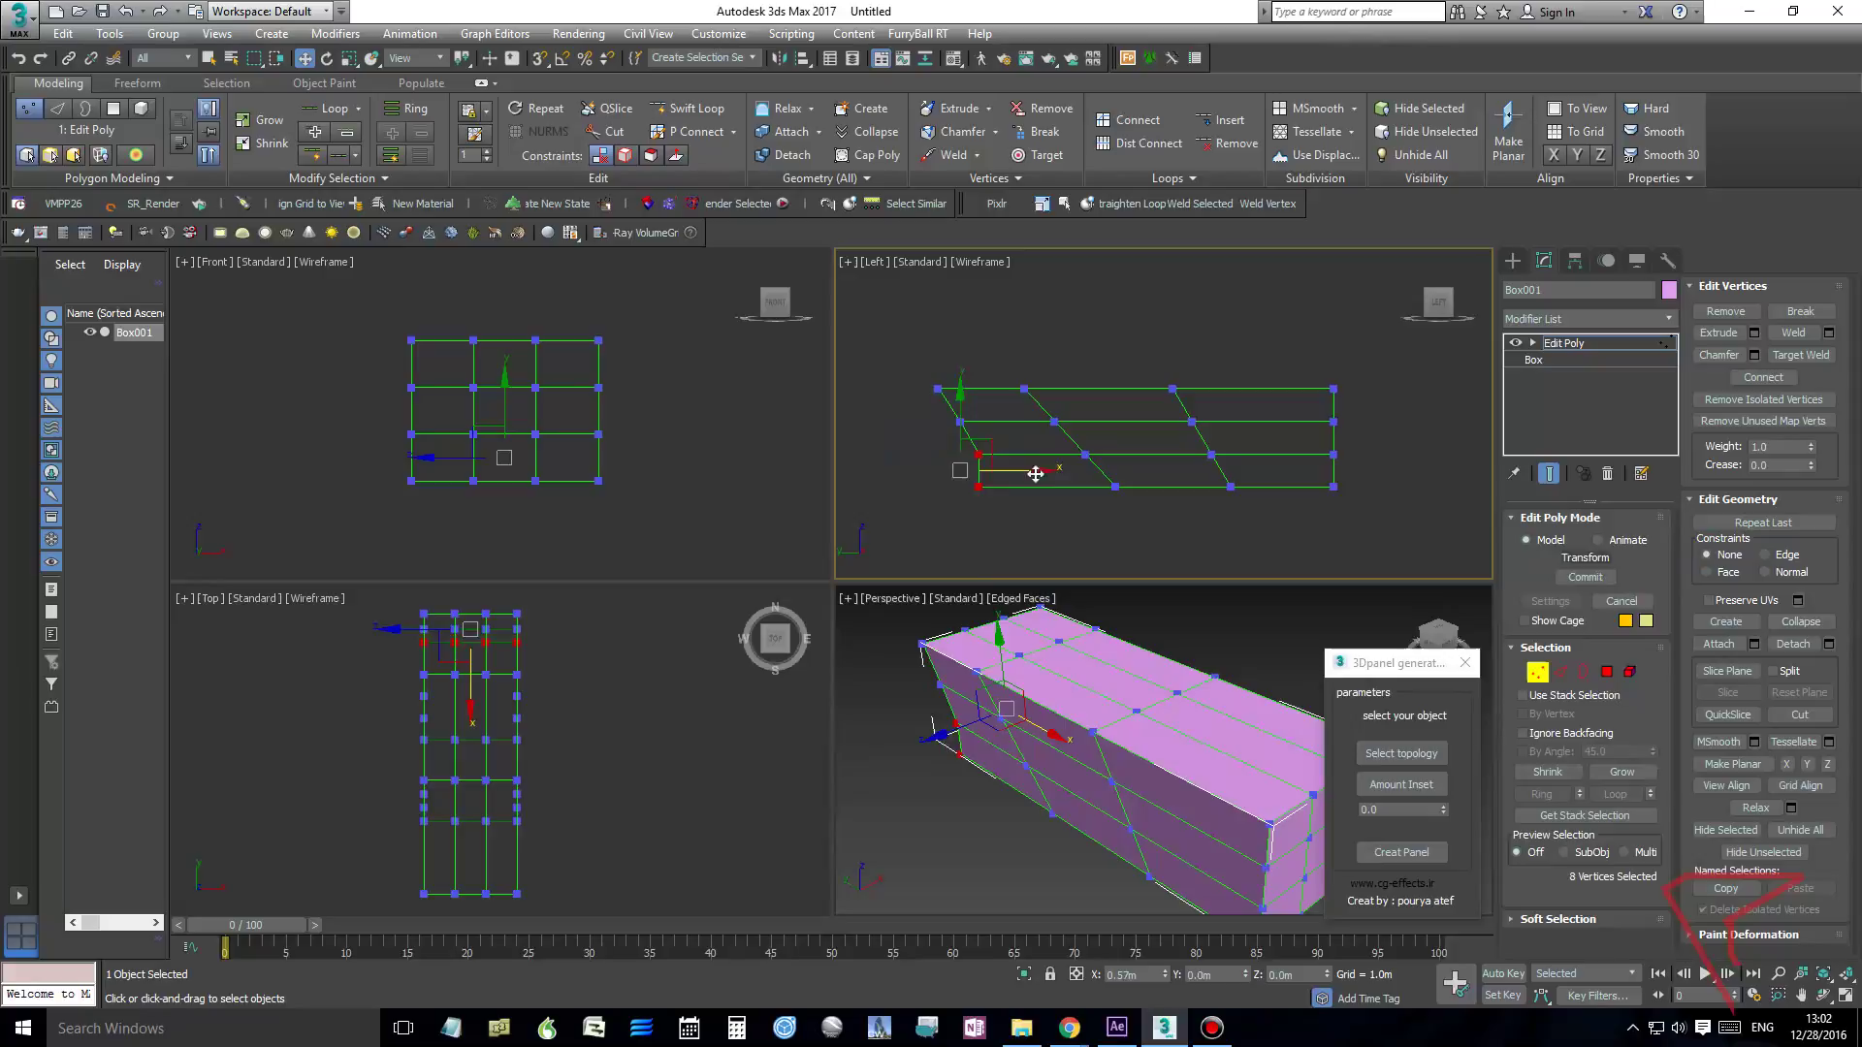
pyautogui.moveTo(911, 468); pyautogui.dragTo(1075, 490)
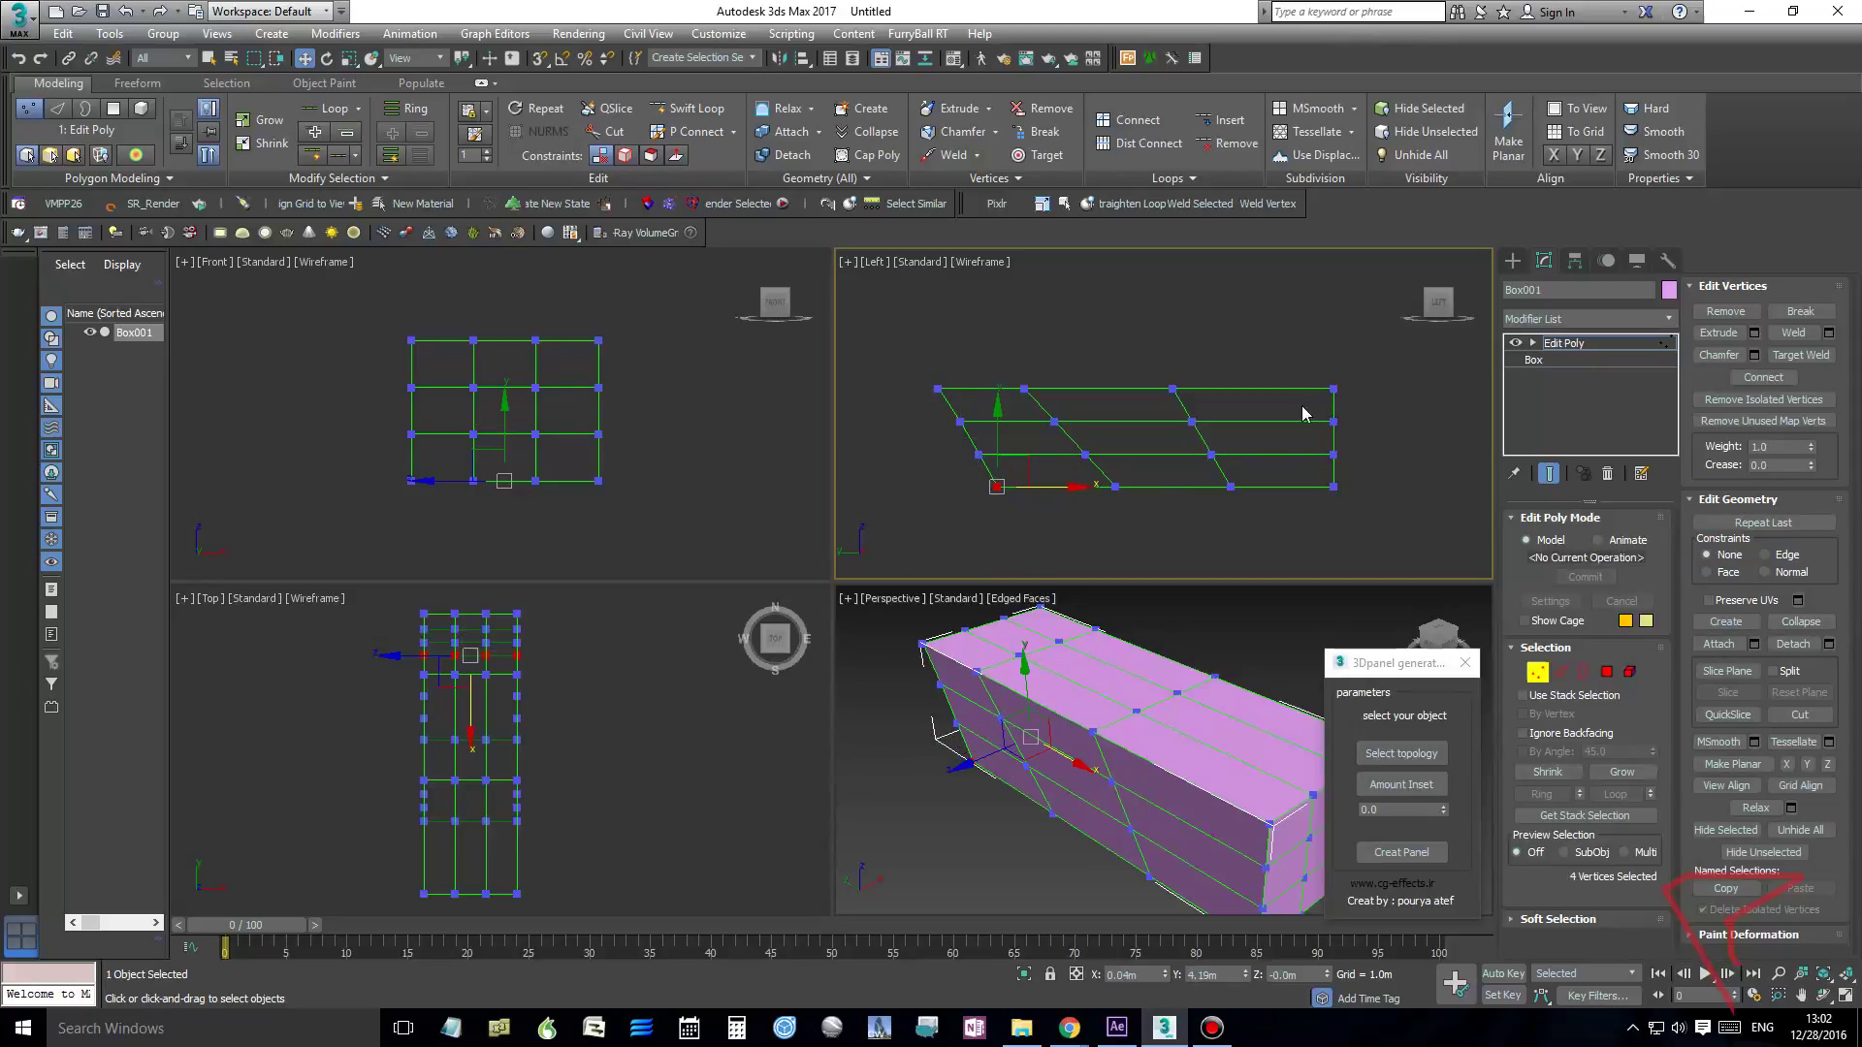
# Push the upper right-end vertex rows outward, then select the whole top row
pyautogui.moveTo(1285, 341)
pyautogui.mouseDown()
pyautogui.moveTo(1363, 465)
pyautogui.moveTo(1371, 405)
pyautogui.moveTo(1321, 351)
pyautogui.mouseUp()
pyautogui.moveTo(1403, 406); pyautogui.dragTo(1422, 406)
pyautogui.moveTo(1344, 357); pyautogui.dragTo(1445, 388)
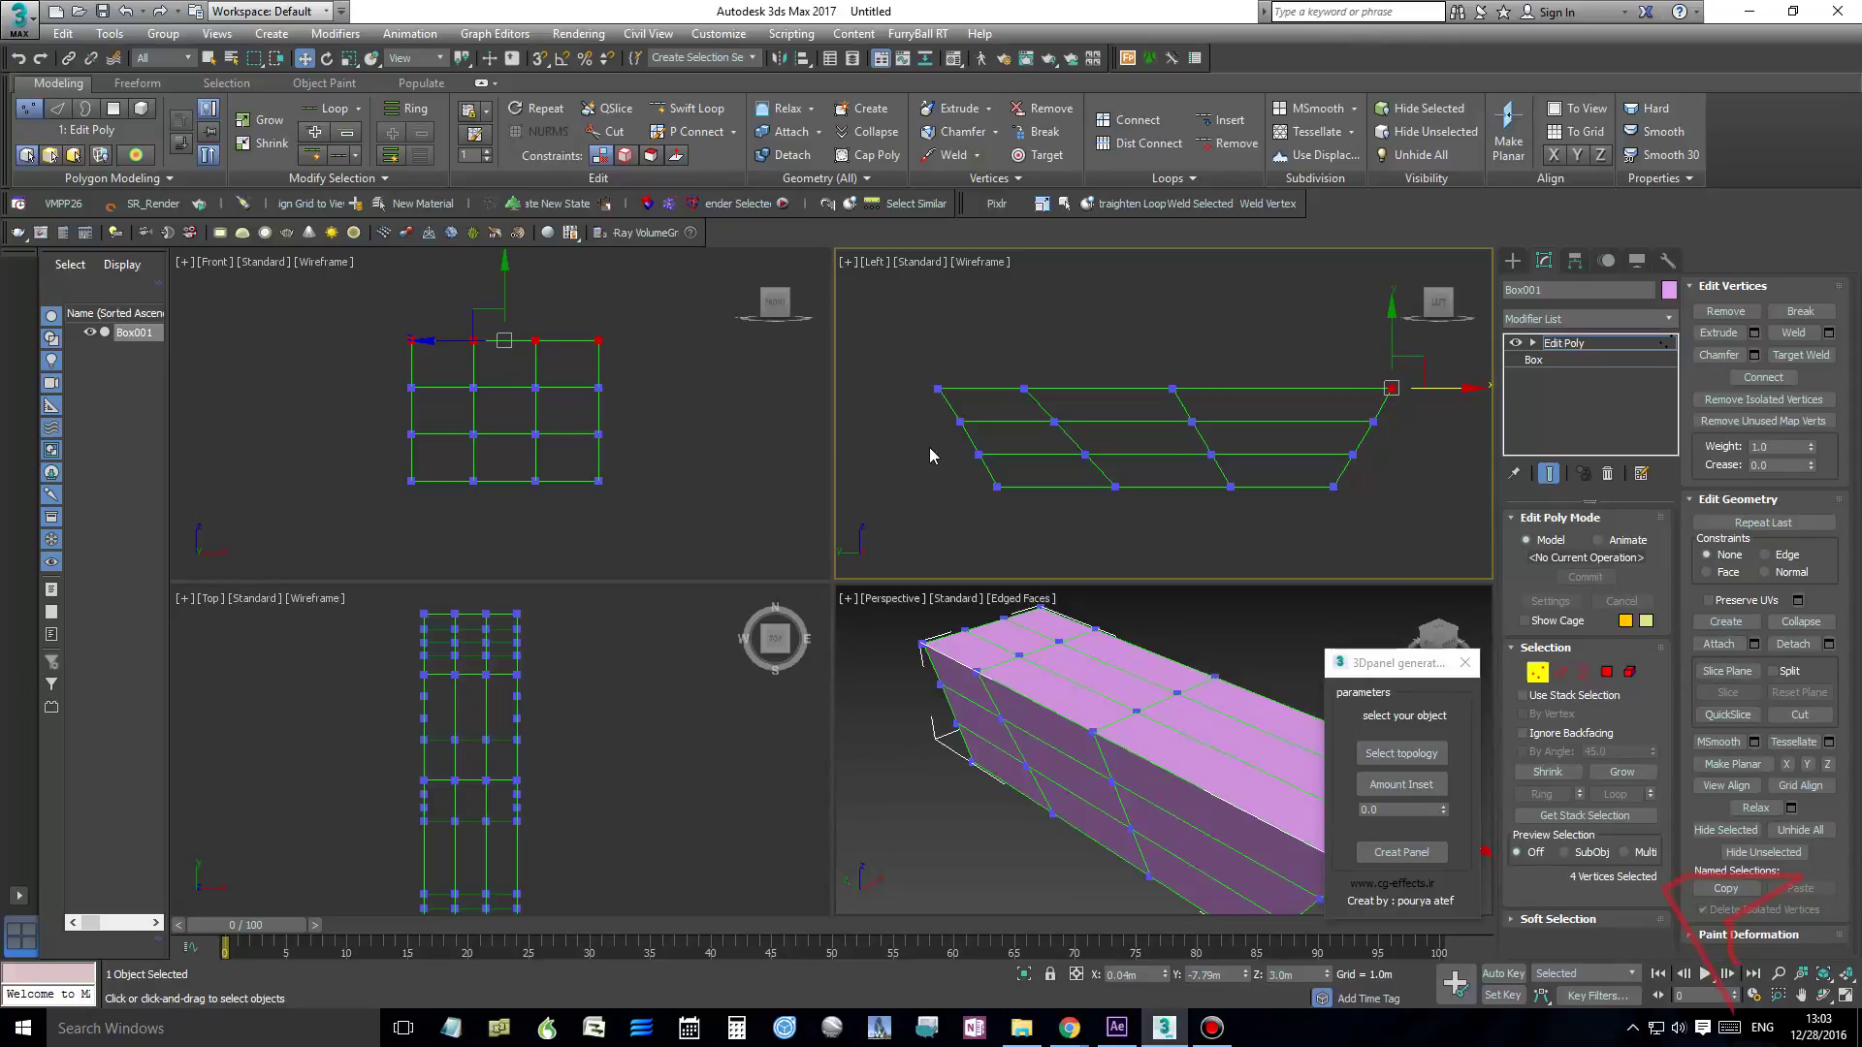
pyautogui.moveTo(895, 358); pyautogui.dragTo(1434, 403)
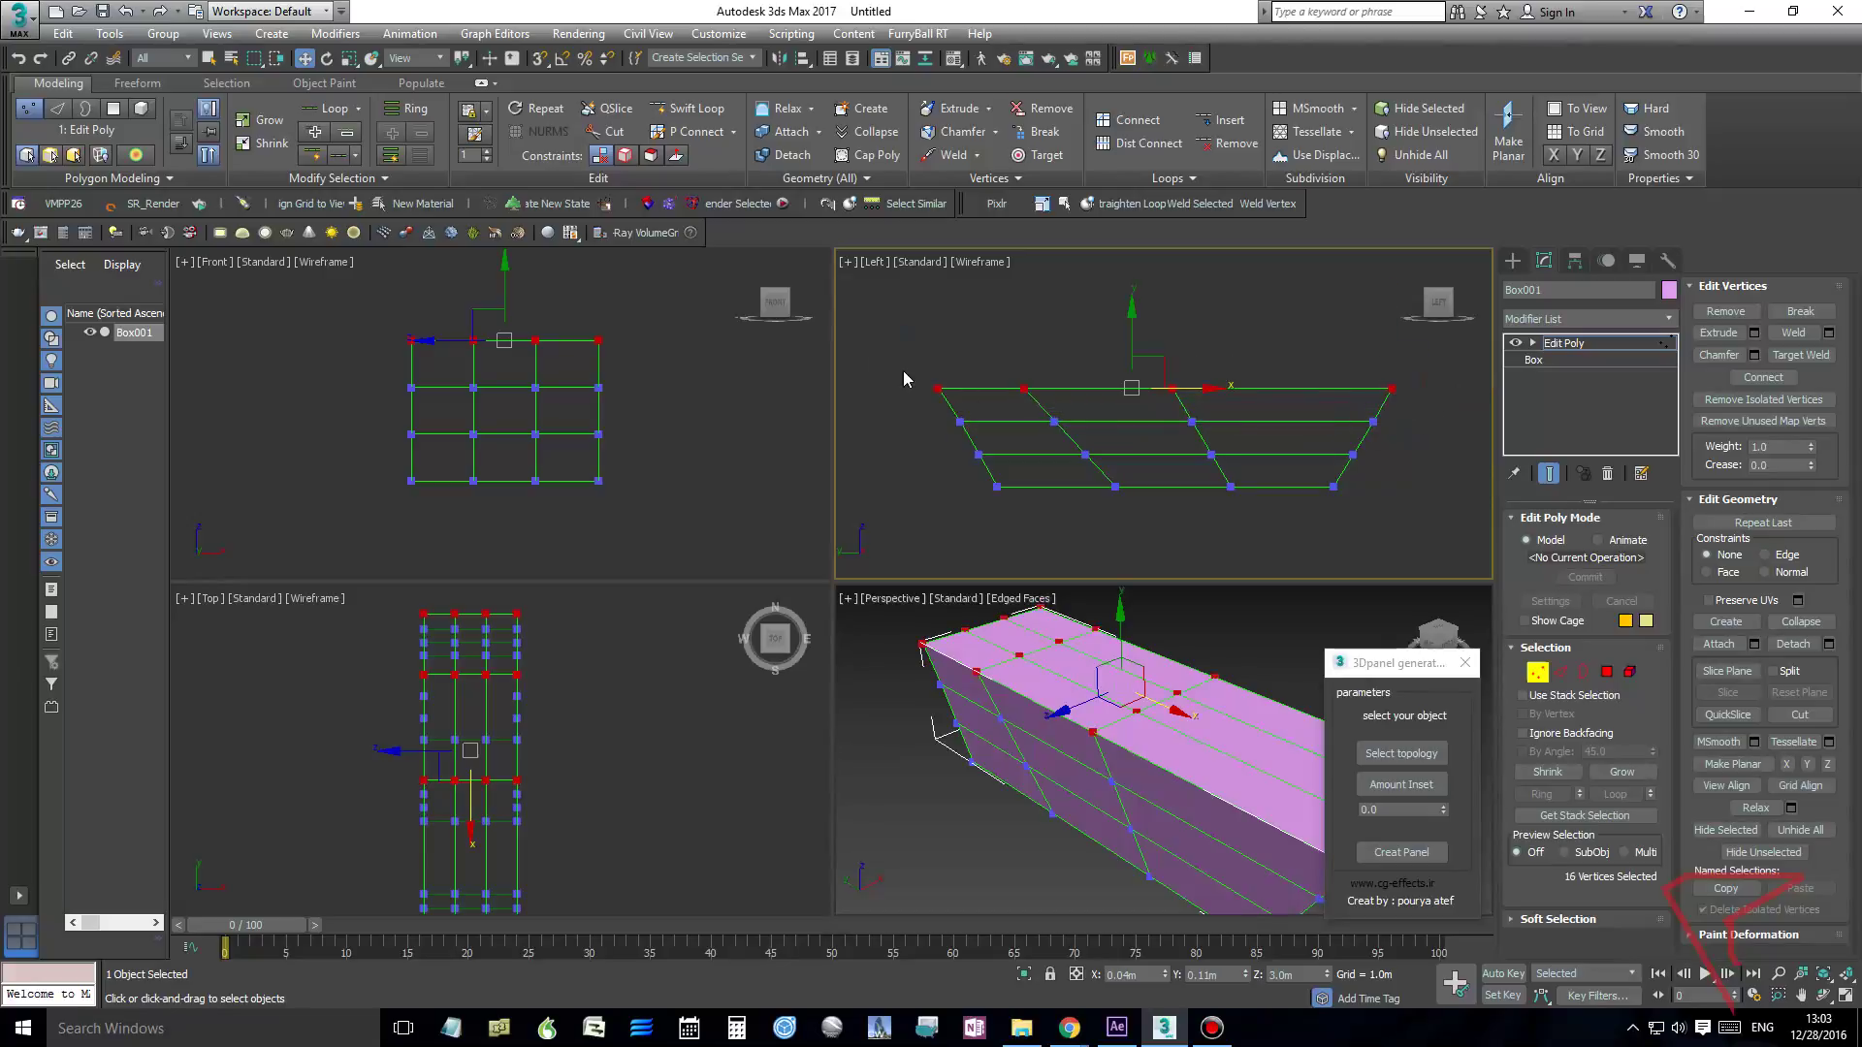
# Scale the selected top vertices wider along the box's length
pyautogui.rightClick(1129, 332)
pyautogui.click(1155, 365)
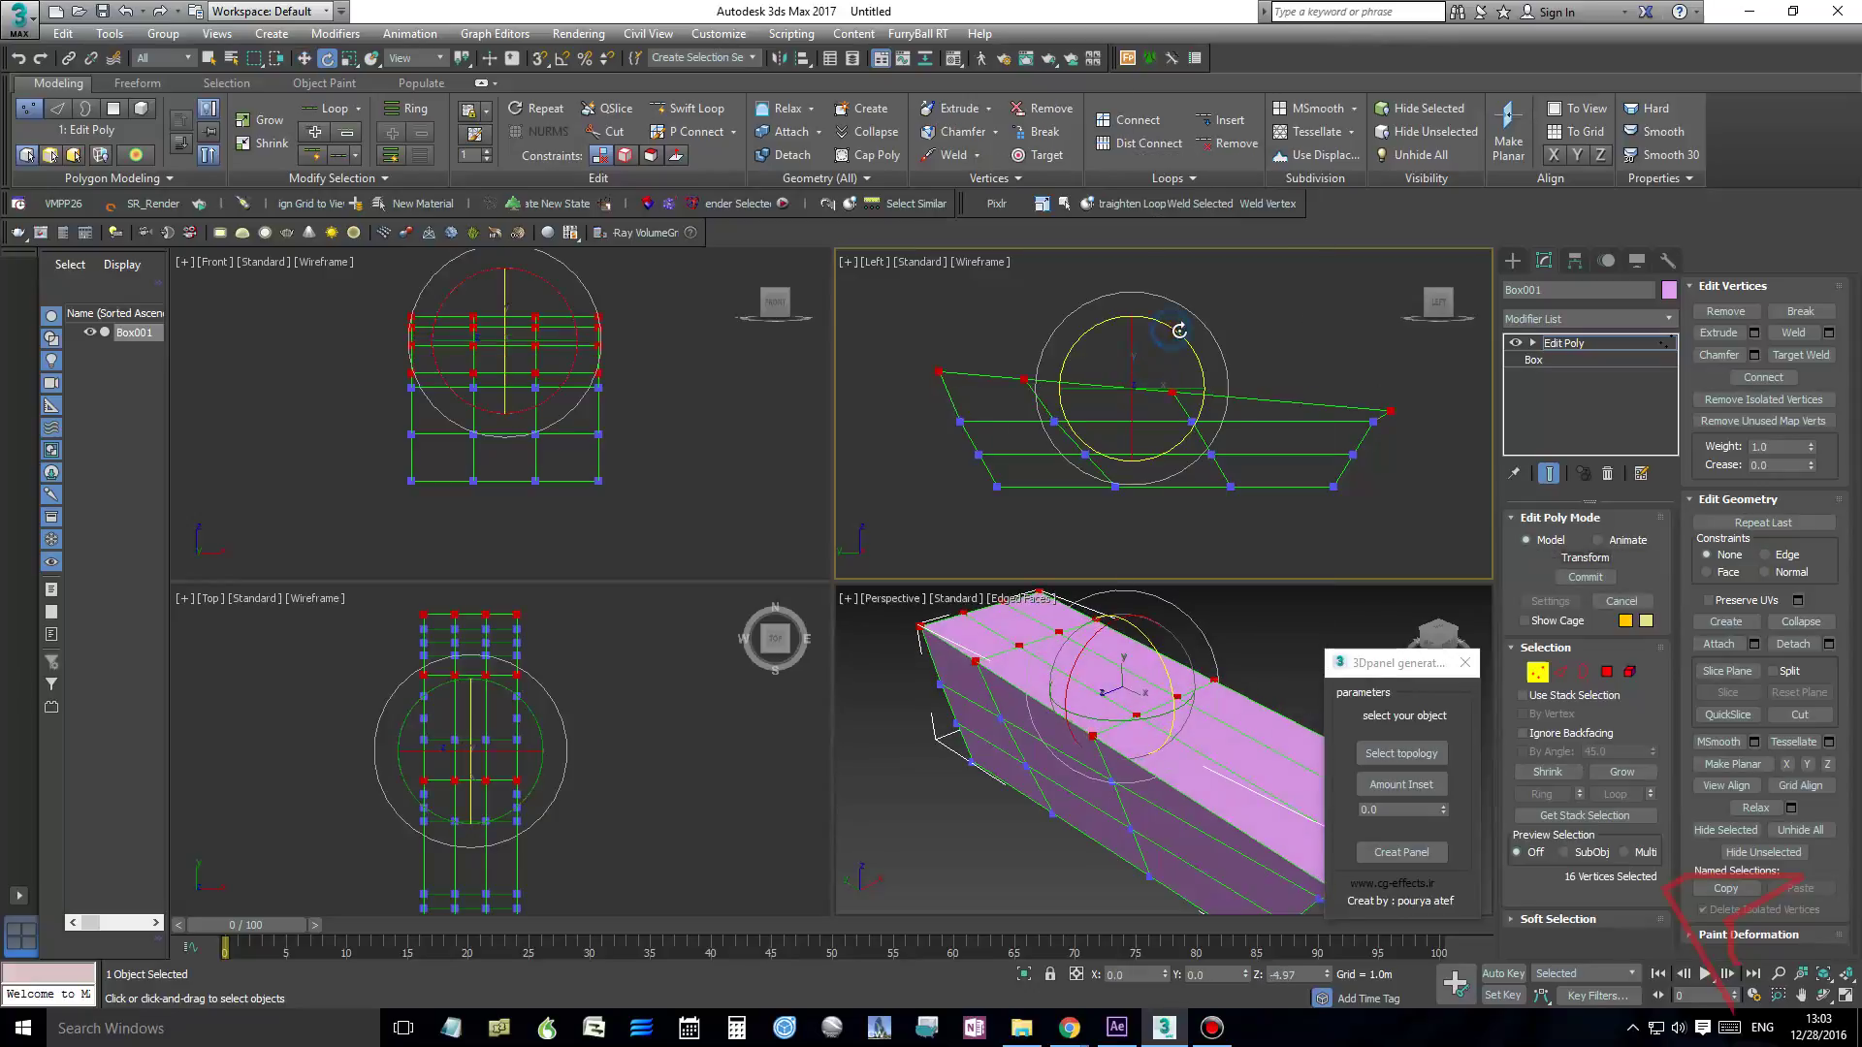
pyautogui.rightClick(1180, 331)
pyautogui.click(1203, 366)
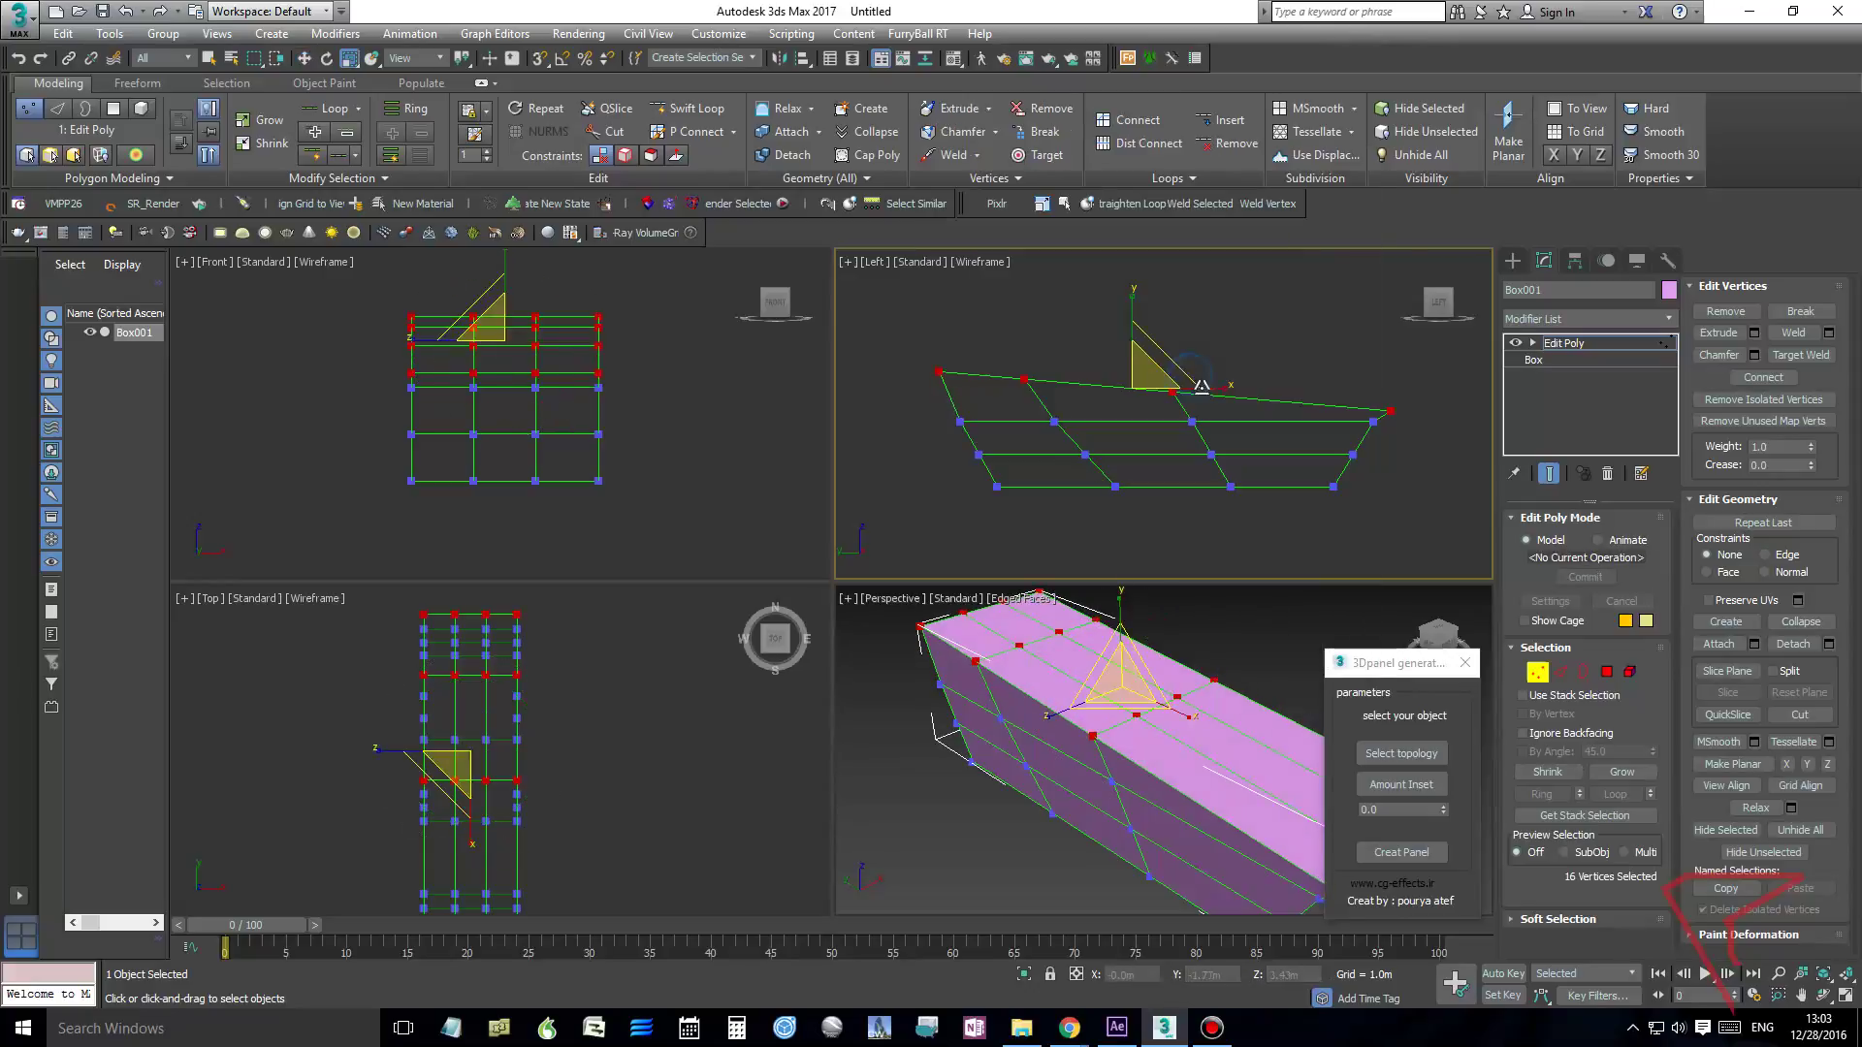
pyautogui.moveTo(1225, 386); pyautogui.dragTo(1150, 384)
# Move the top-left corner vertices out and up, then nudge another top-edge pair
pyautogui.rightClick(1230, 393)
pyautogui.click(1233, 401)
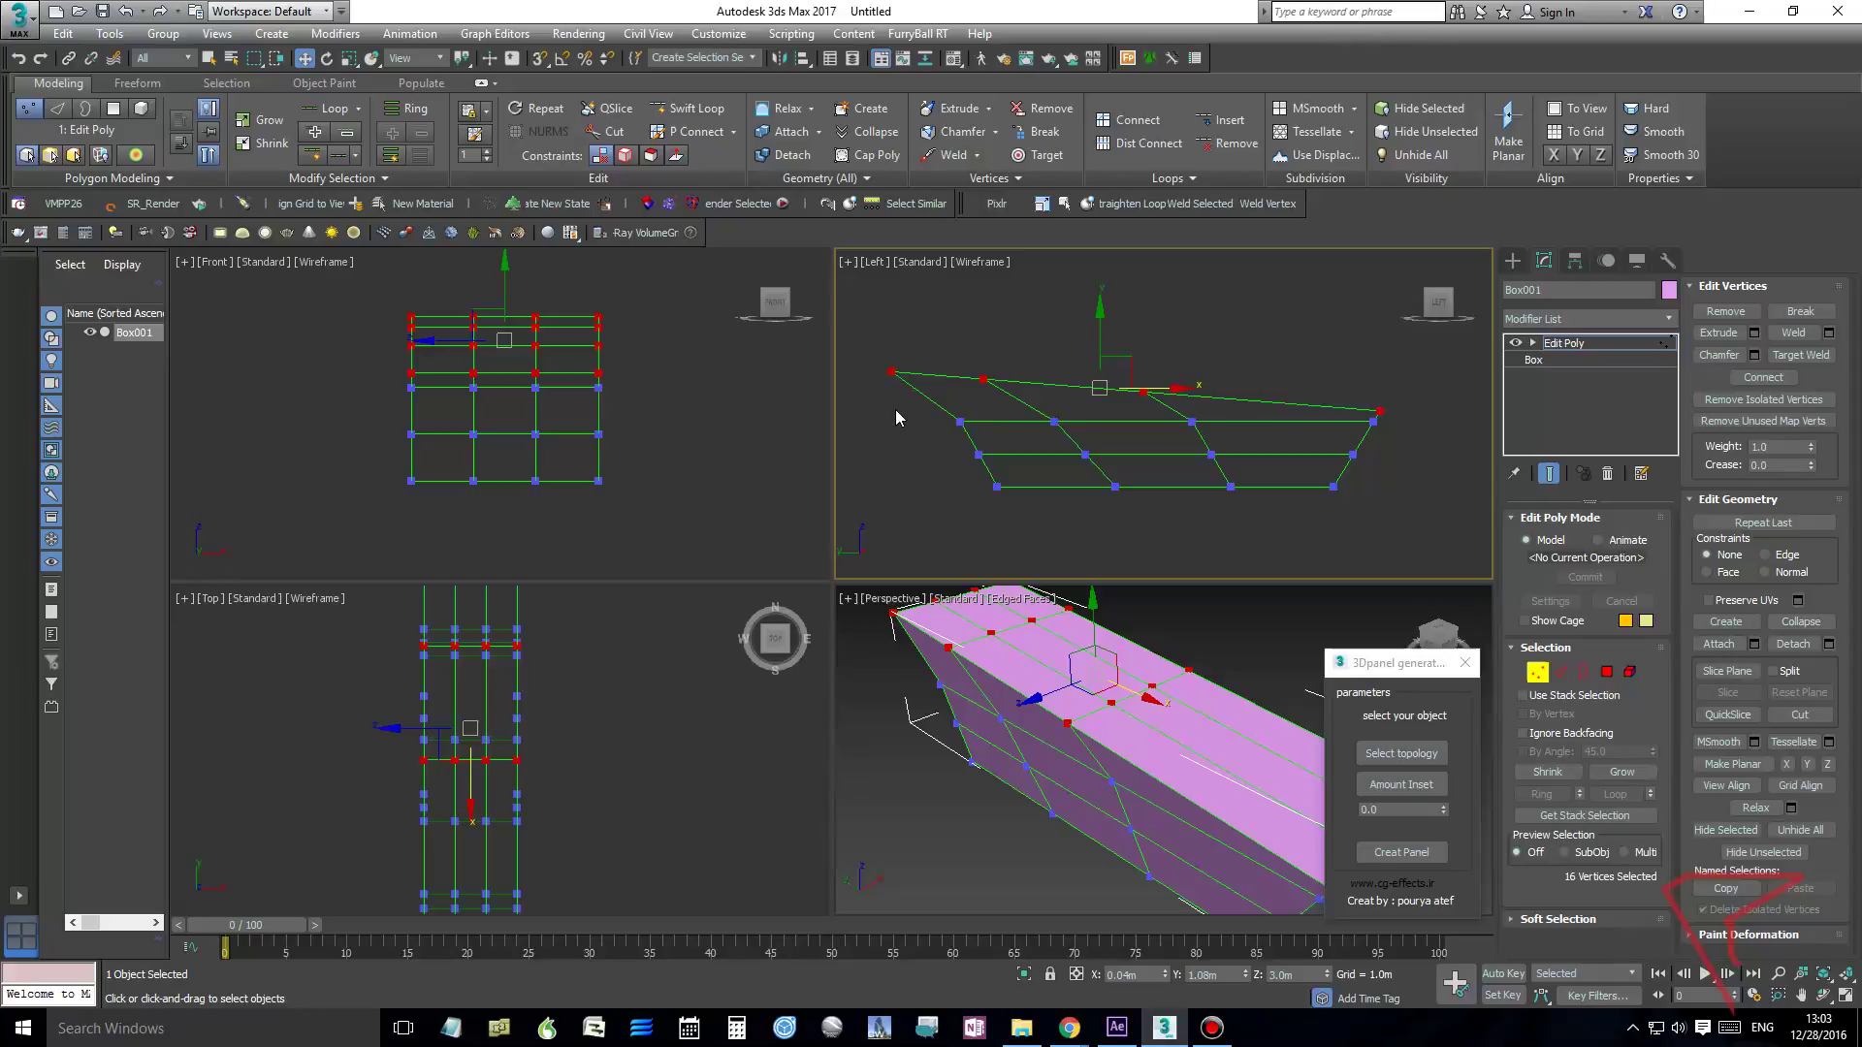
pyautogui.moveTo(892, 408); pyautogui.dragTo(1057, 427)
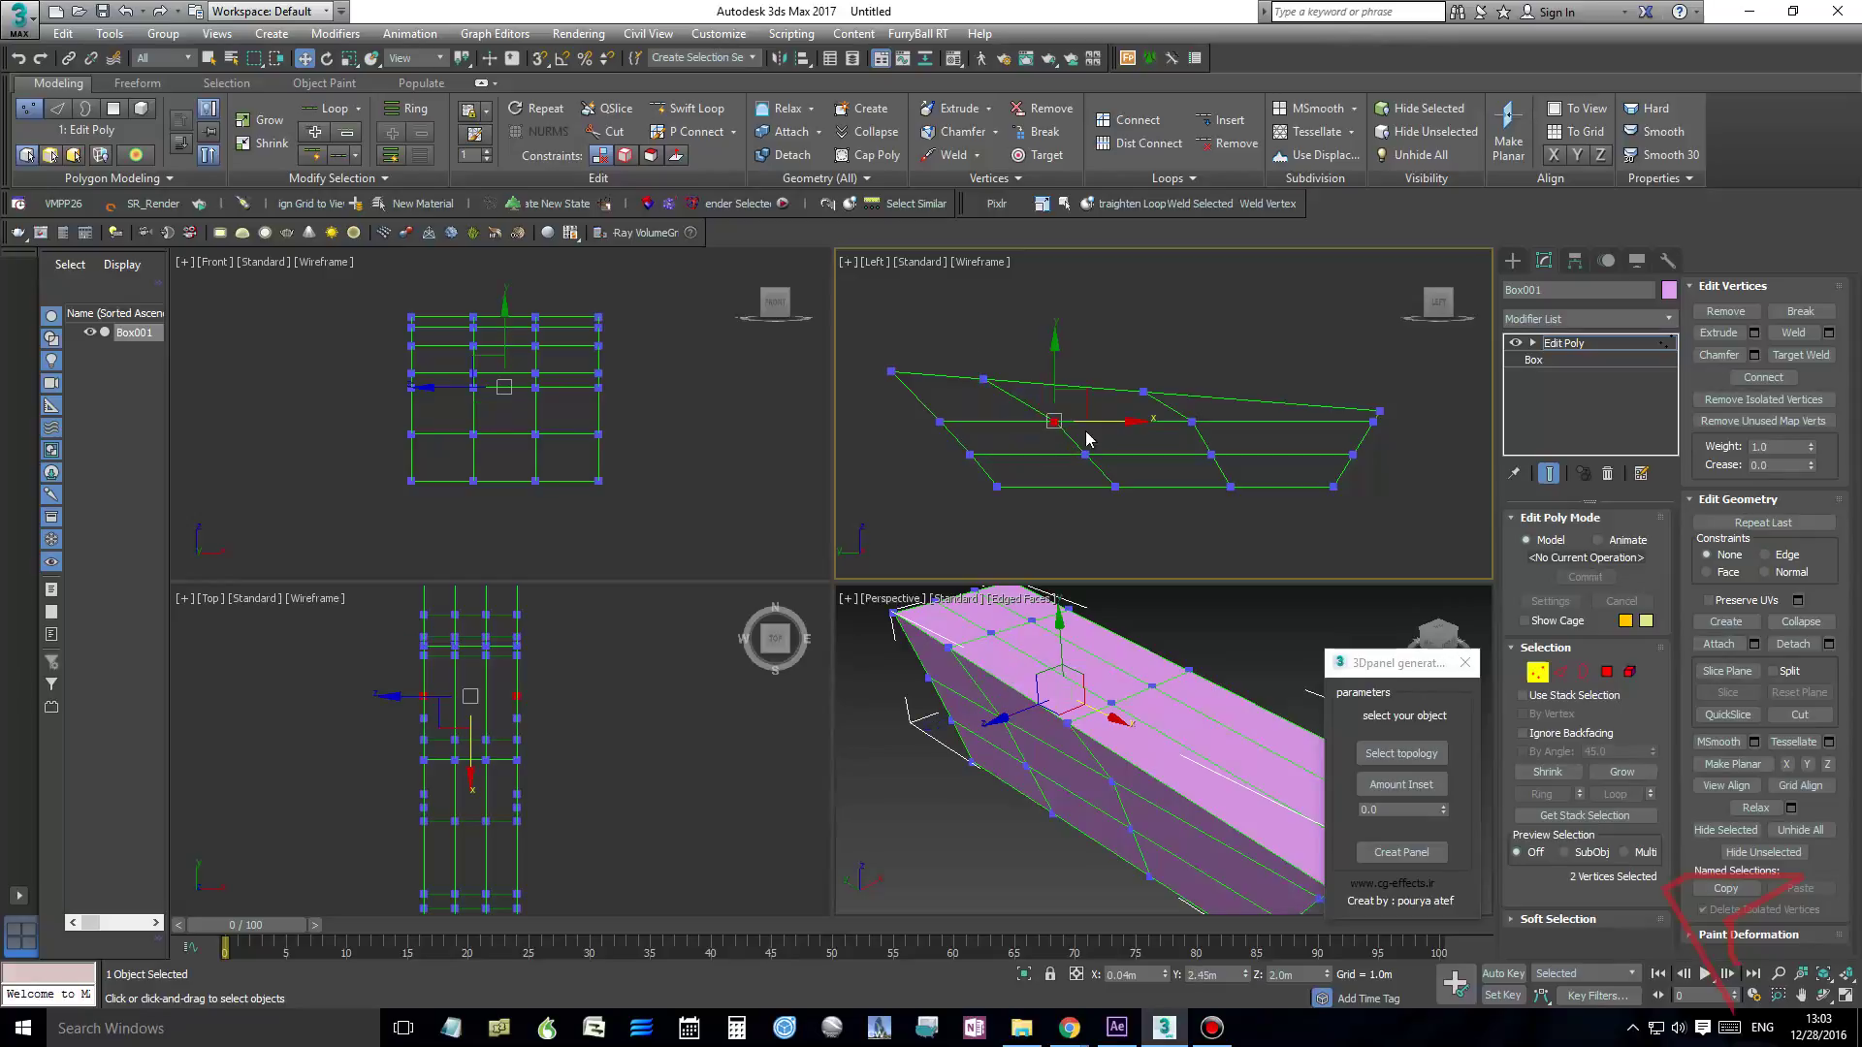
pyautogui.click(1192, 421)
pyautogui.moveTo(1251, 428); pyautogui.dragTo(1230, 425)
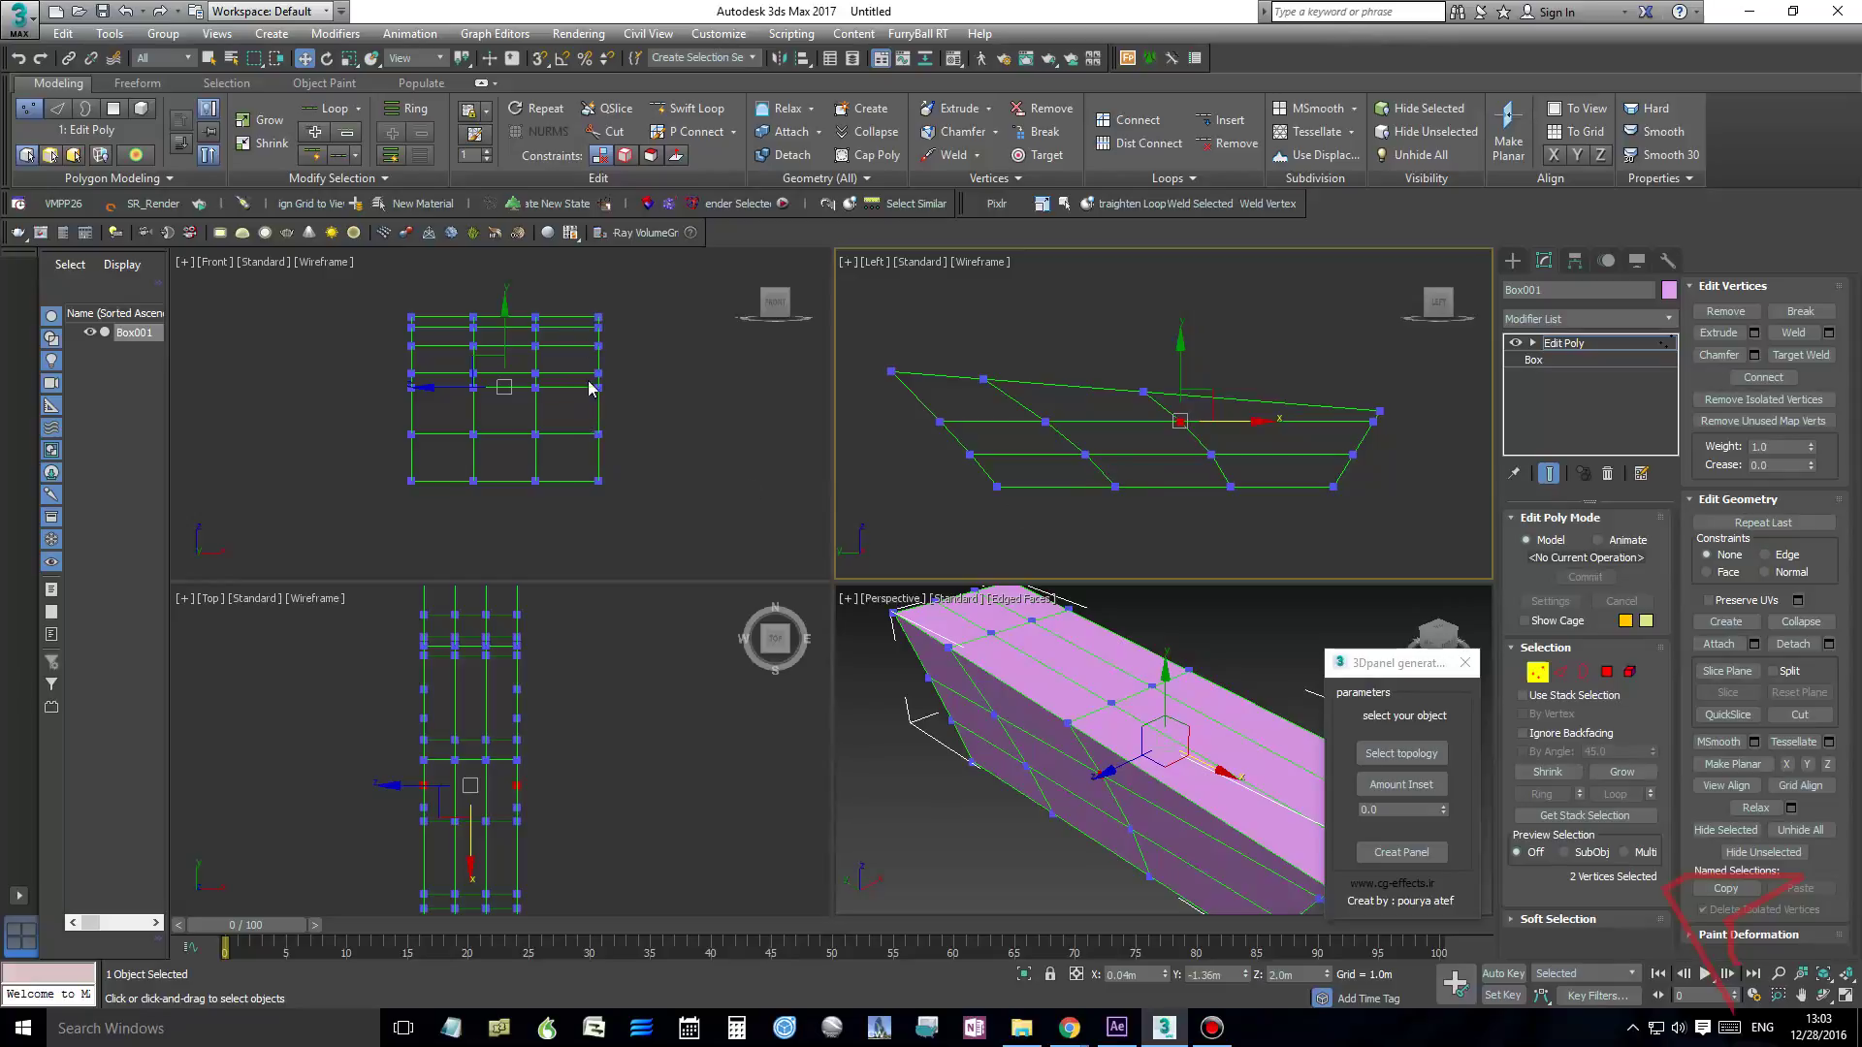
# Rotate the right vertex column outward in the Front view and switch to Scale
pyautogui.moveTo(576, 305); pyautogui.dragTo(652, 507)
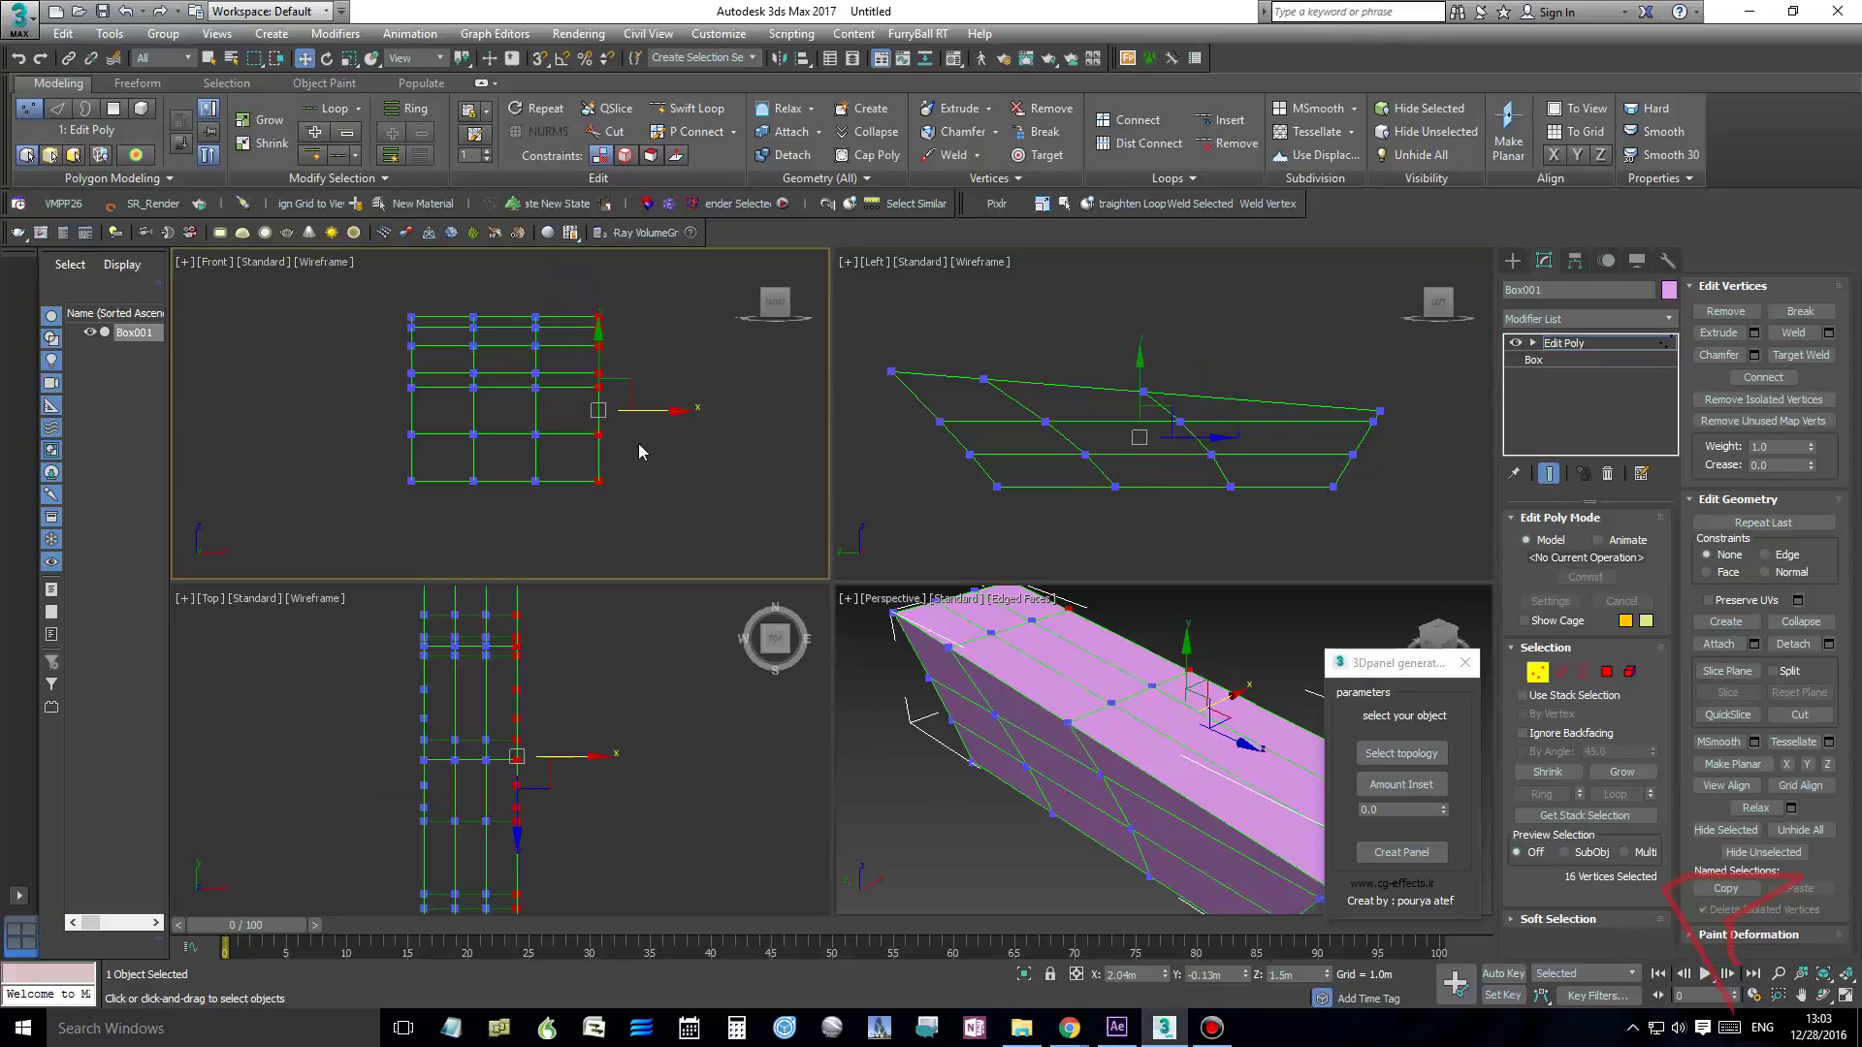
pyautogui.rightClick(624, 424)
pyautogui.click(645, 445)
pyautogui.moveTo(653, 378); pyautogui.dragTo(679, 409)
pyautogui.rightClick(633, 389)
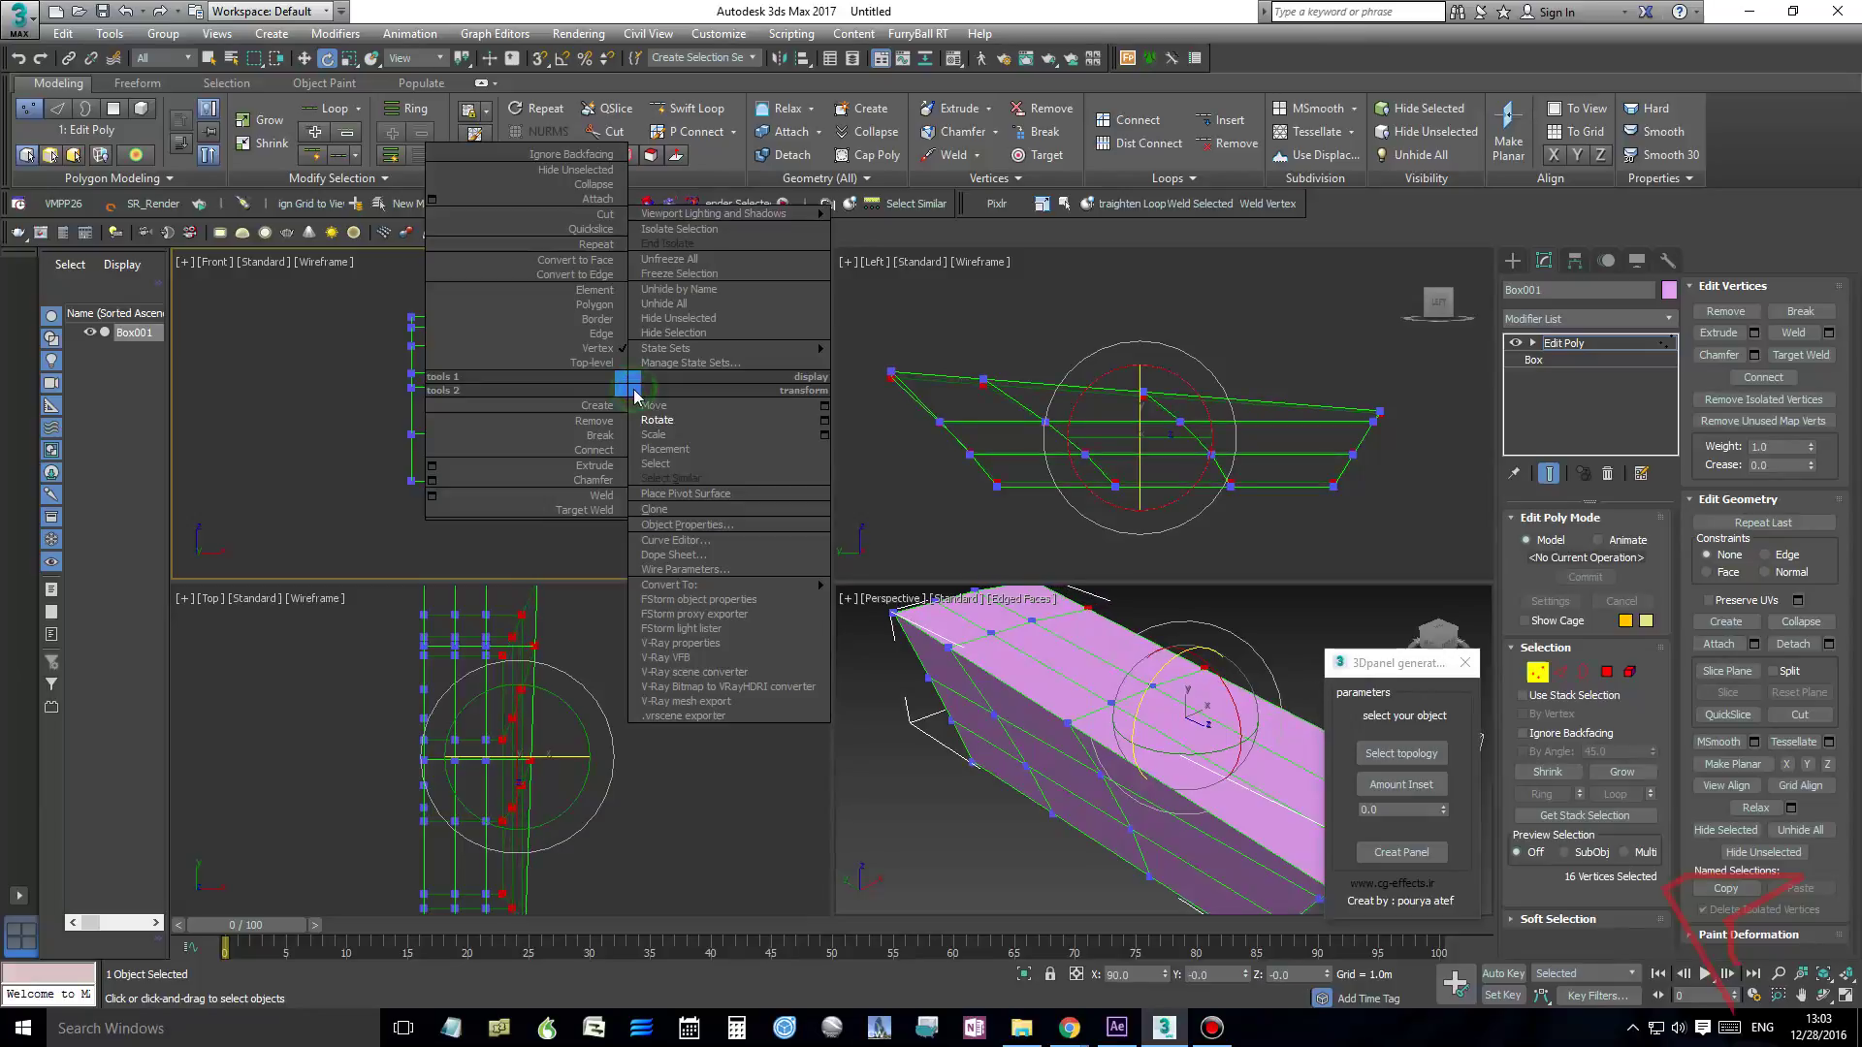
pyautogui.click(655, 421)
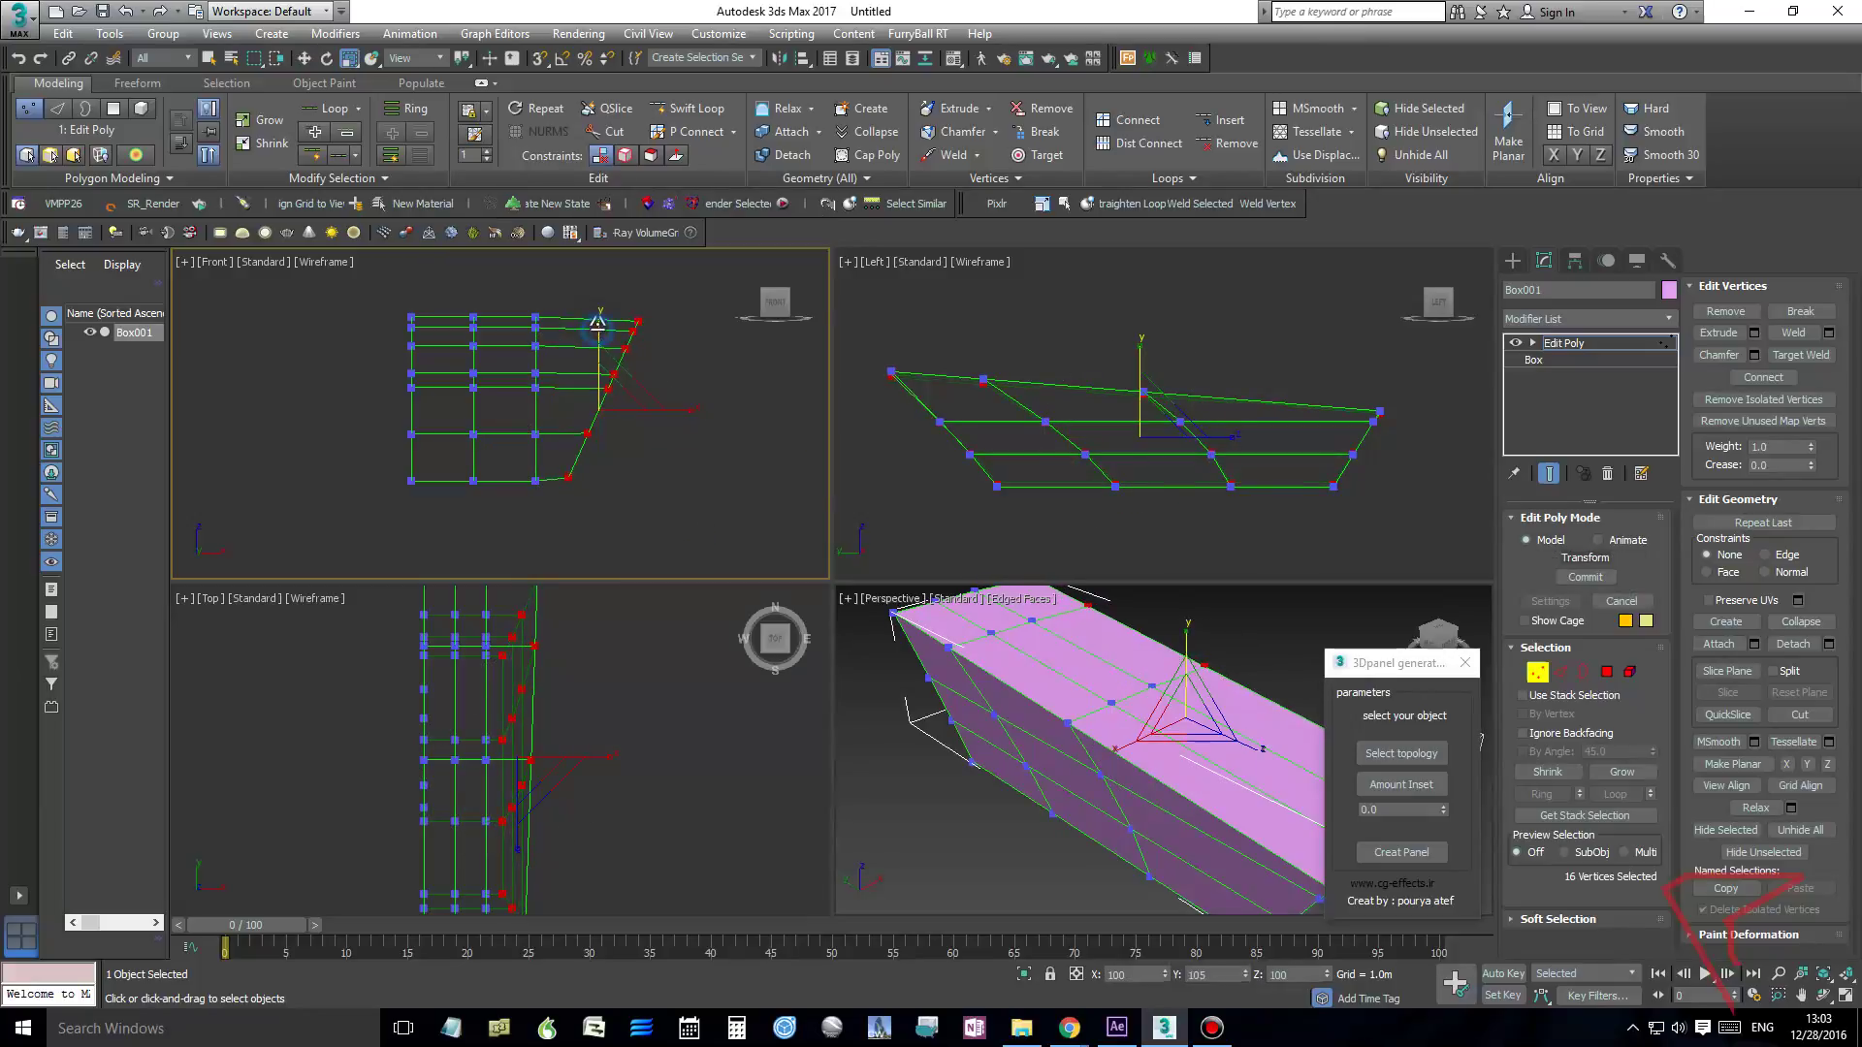
# Rotate the left vertex column outward likewise, then deselect all vertices
pyautogui.moveTo(364, 298); pyautogui.dragTo(446, 514)
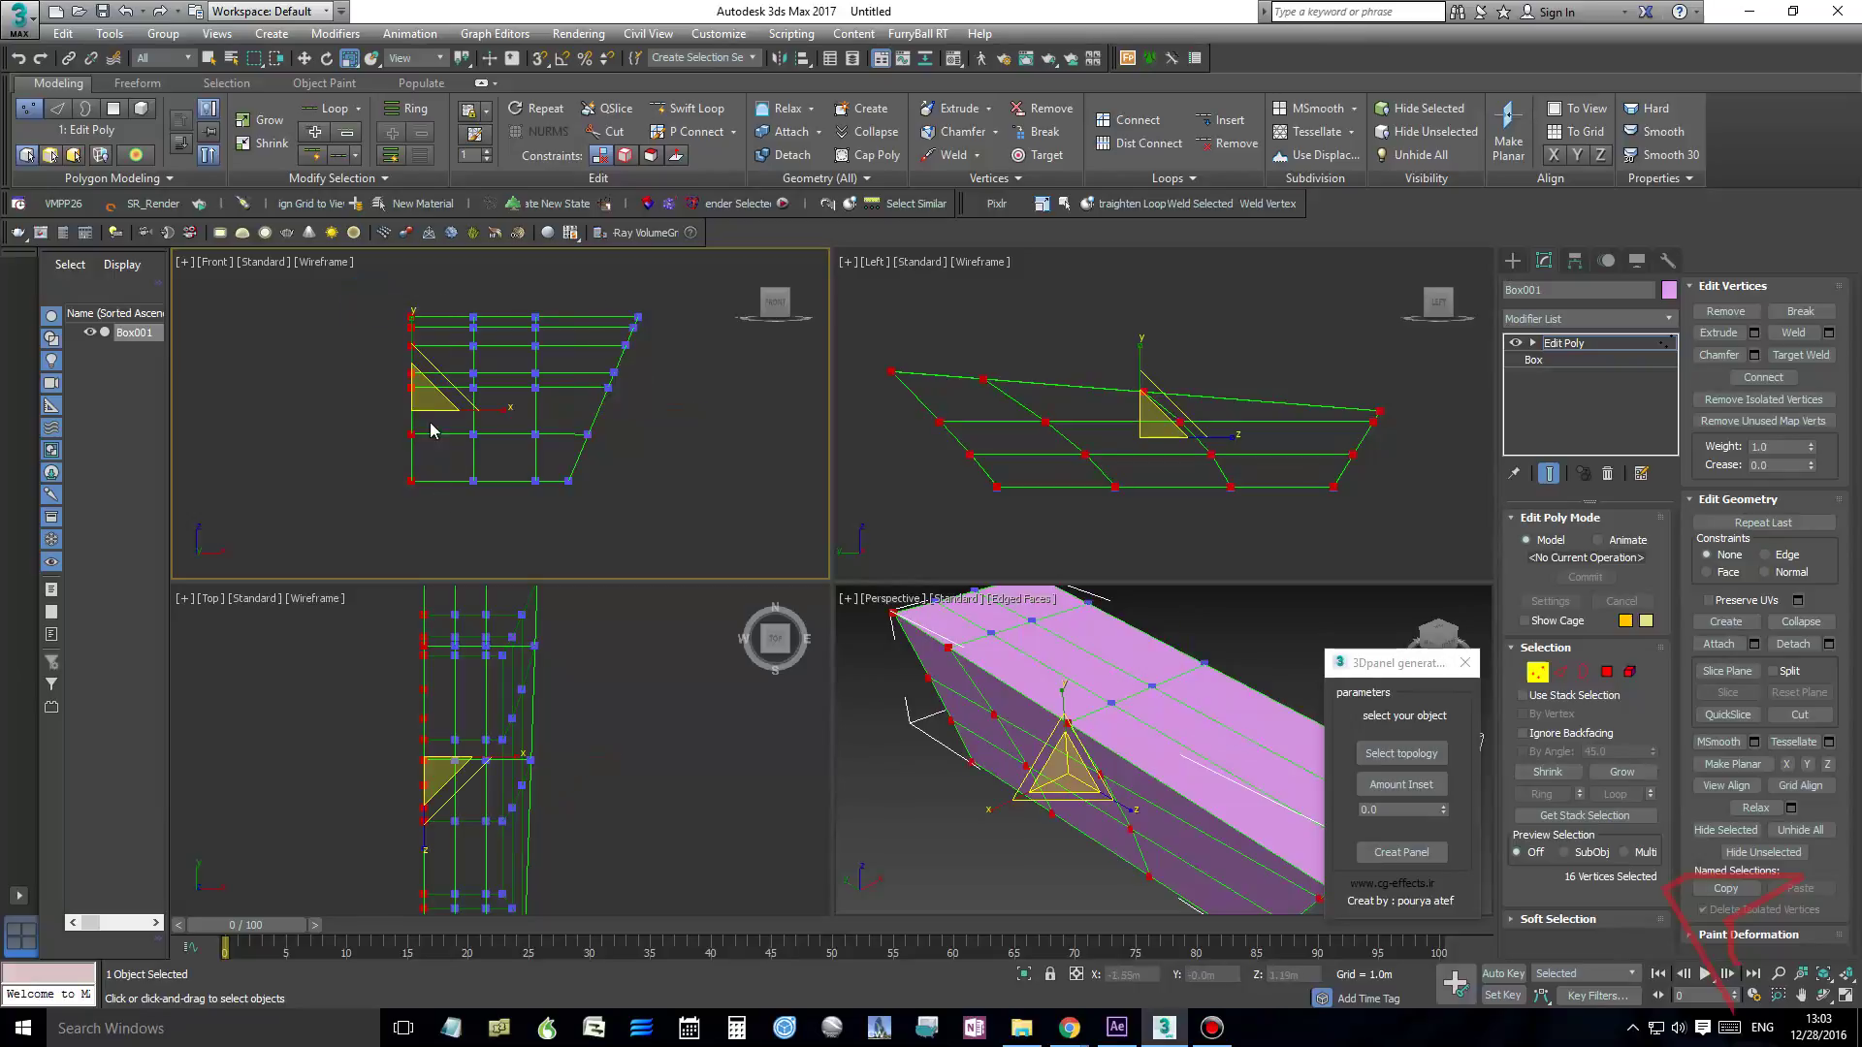
pyautogui.rightClick(427, 393)
pyautogui.click(441, 420)
pyautogui.moveTo(444, 349)
pyautogui.mouseDown()
pyautogui.moveTo(420, 316)
pyautogui.moveTo(417, 333)
pyautogui.mouseUp()
pyautogui.rightClick(389, 343)
pyautogui.click(415, 394)
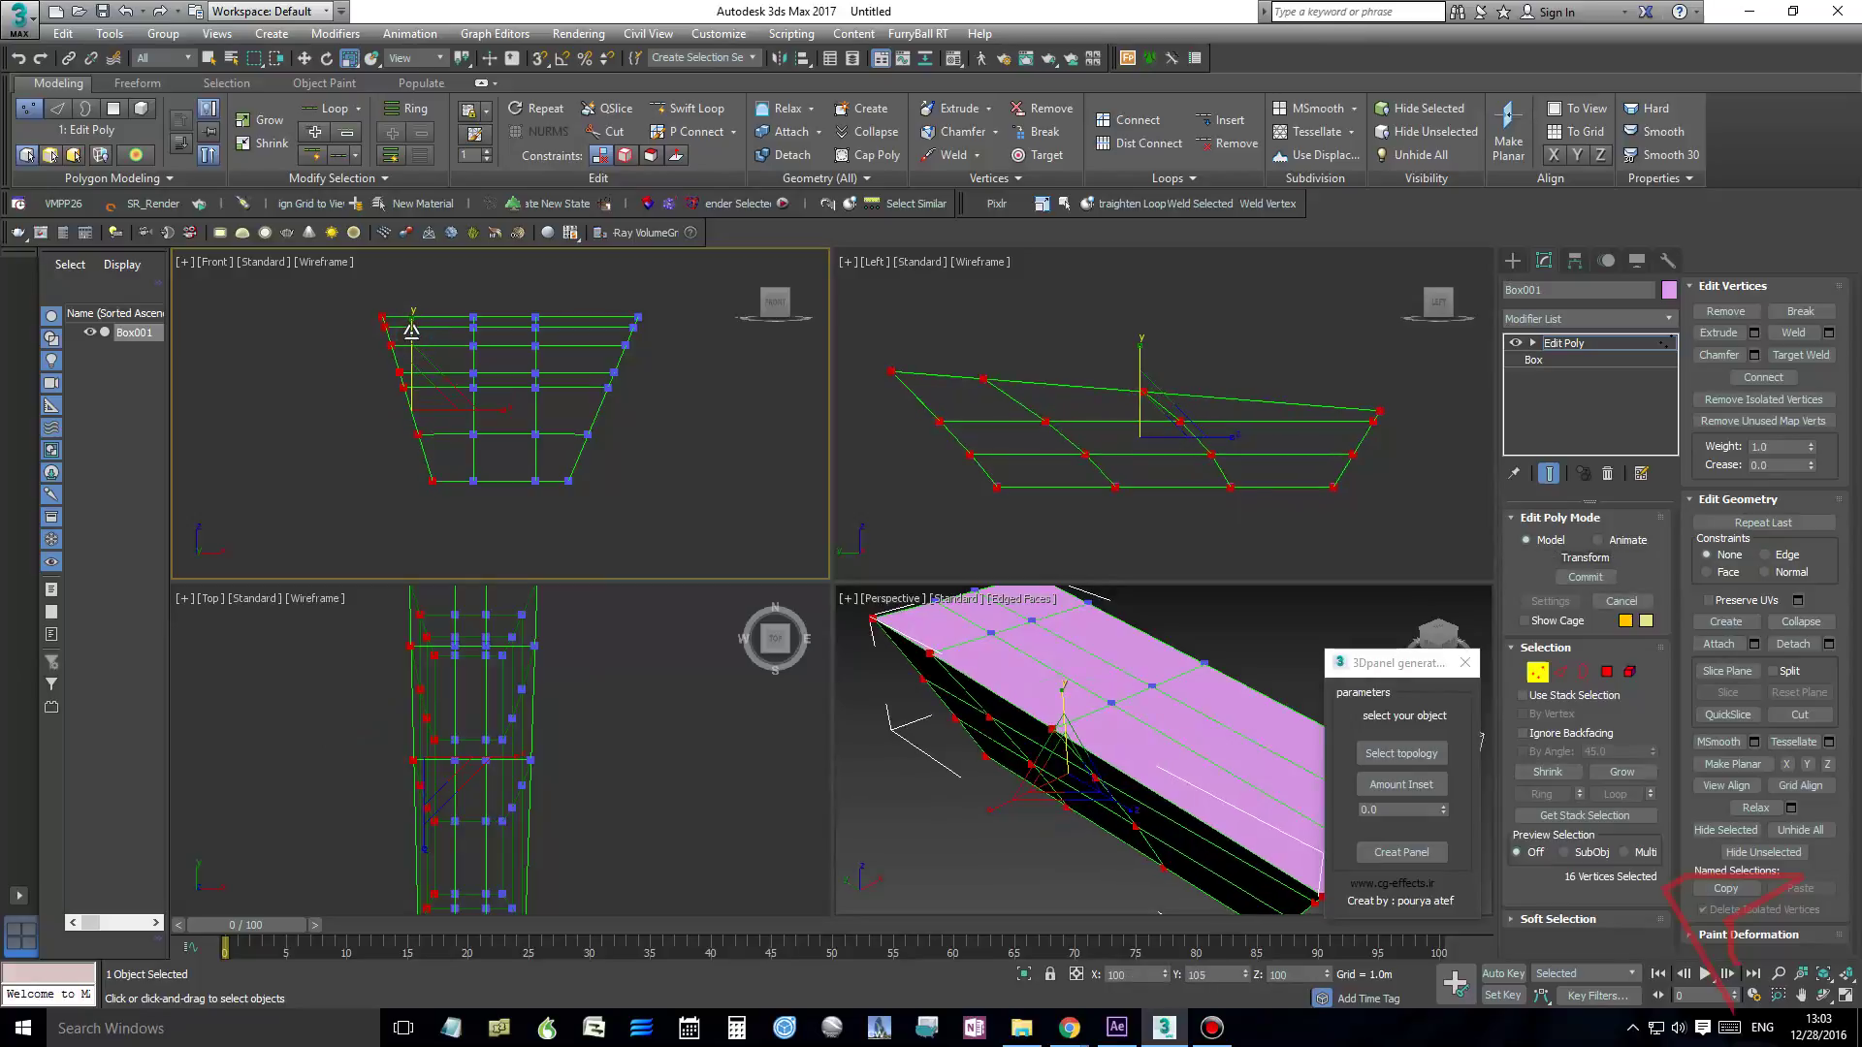
pyautogui.click(640, 475)
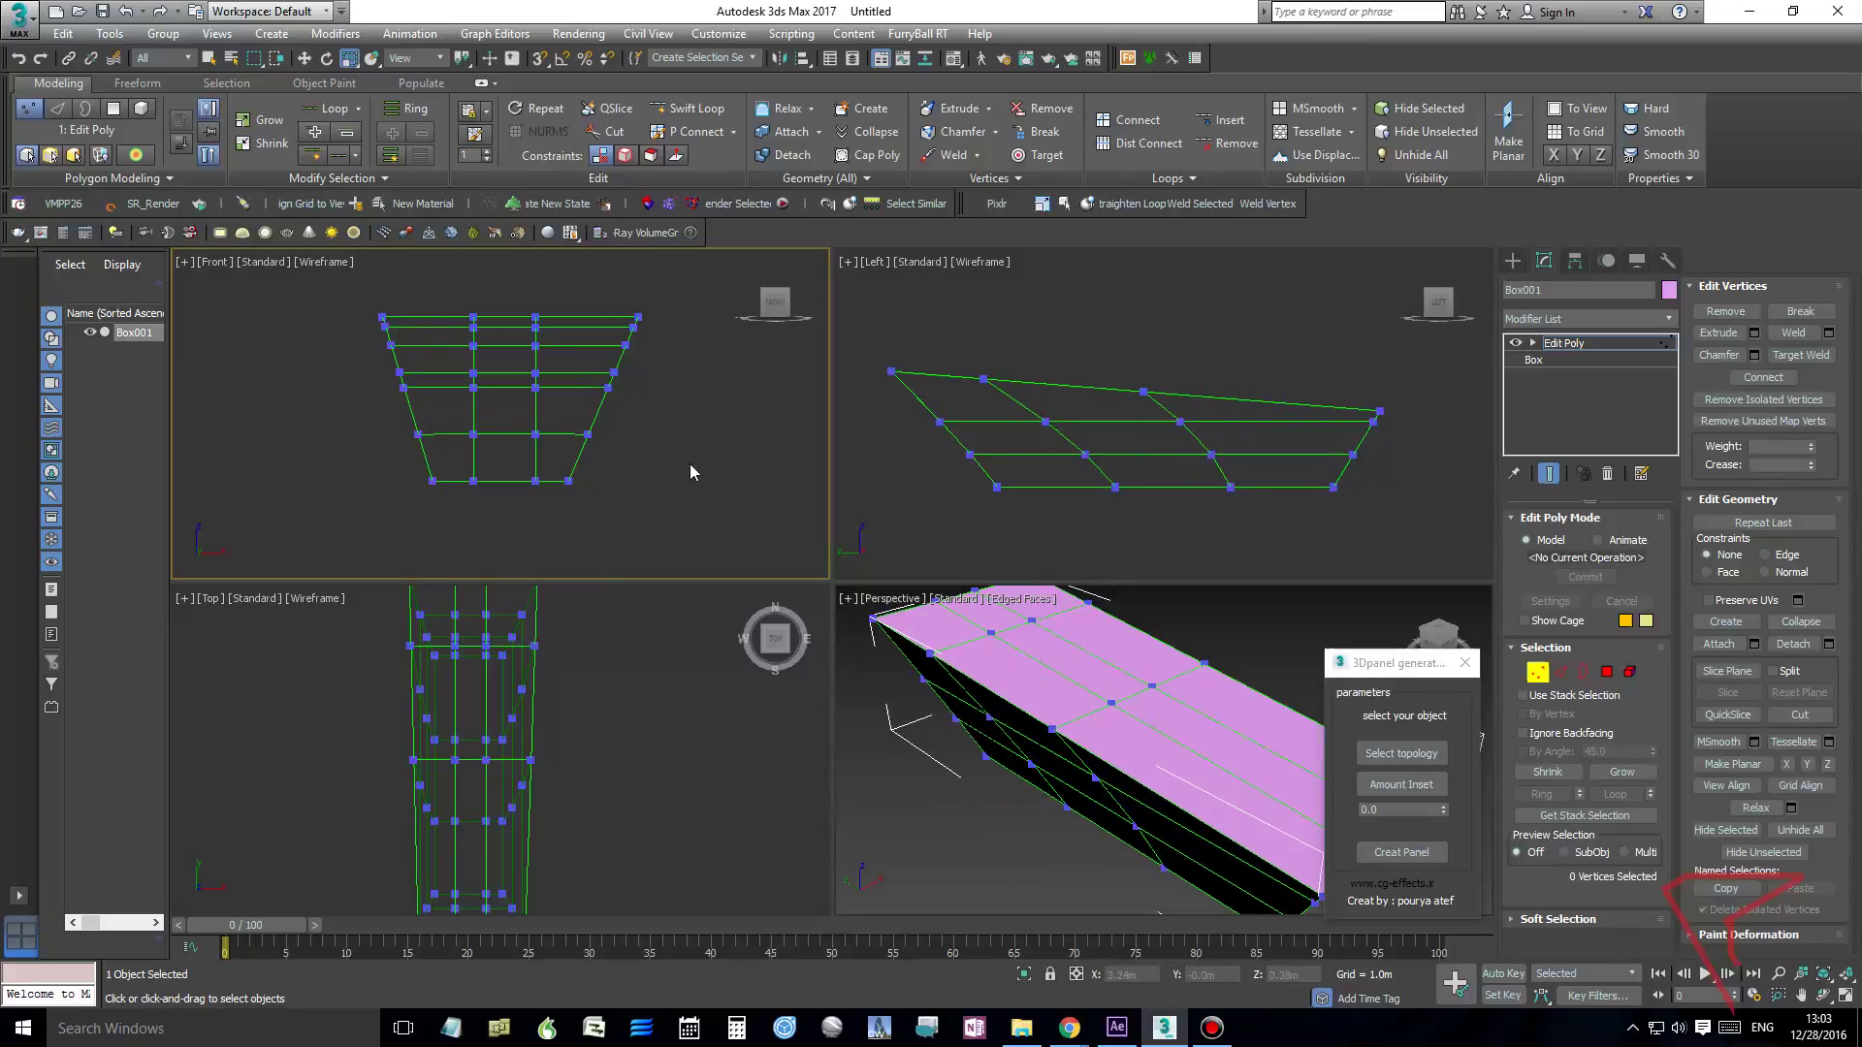
pyautogui.keyDown('alt'); pyautogui.moveTo(1123, 761); pyautogui.dragTo(1051, 700, button='middle'); pyautogui.keyUp('alt')
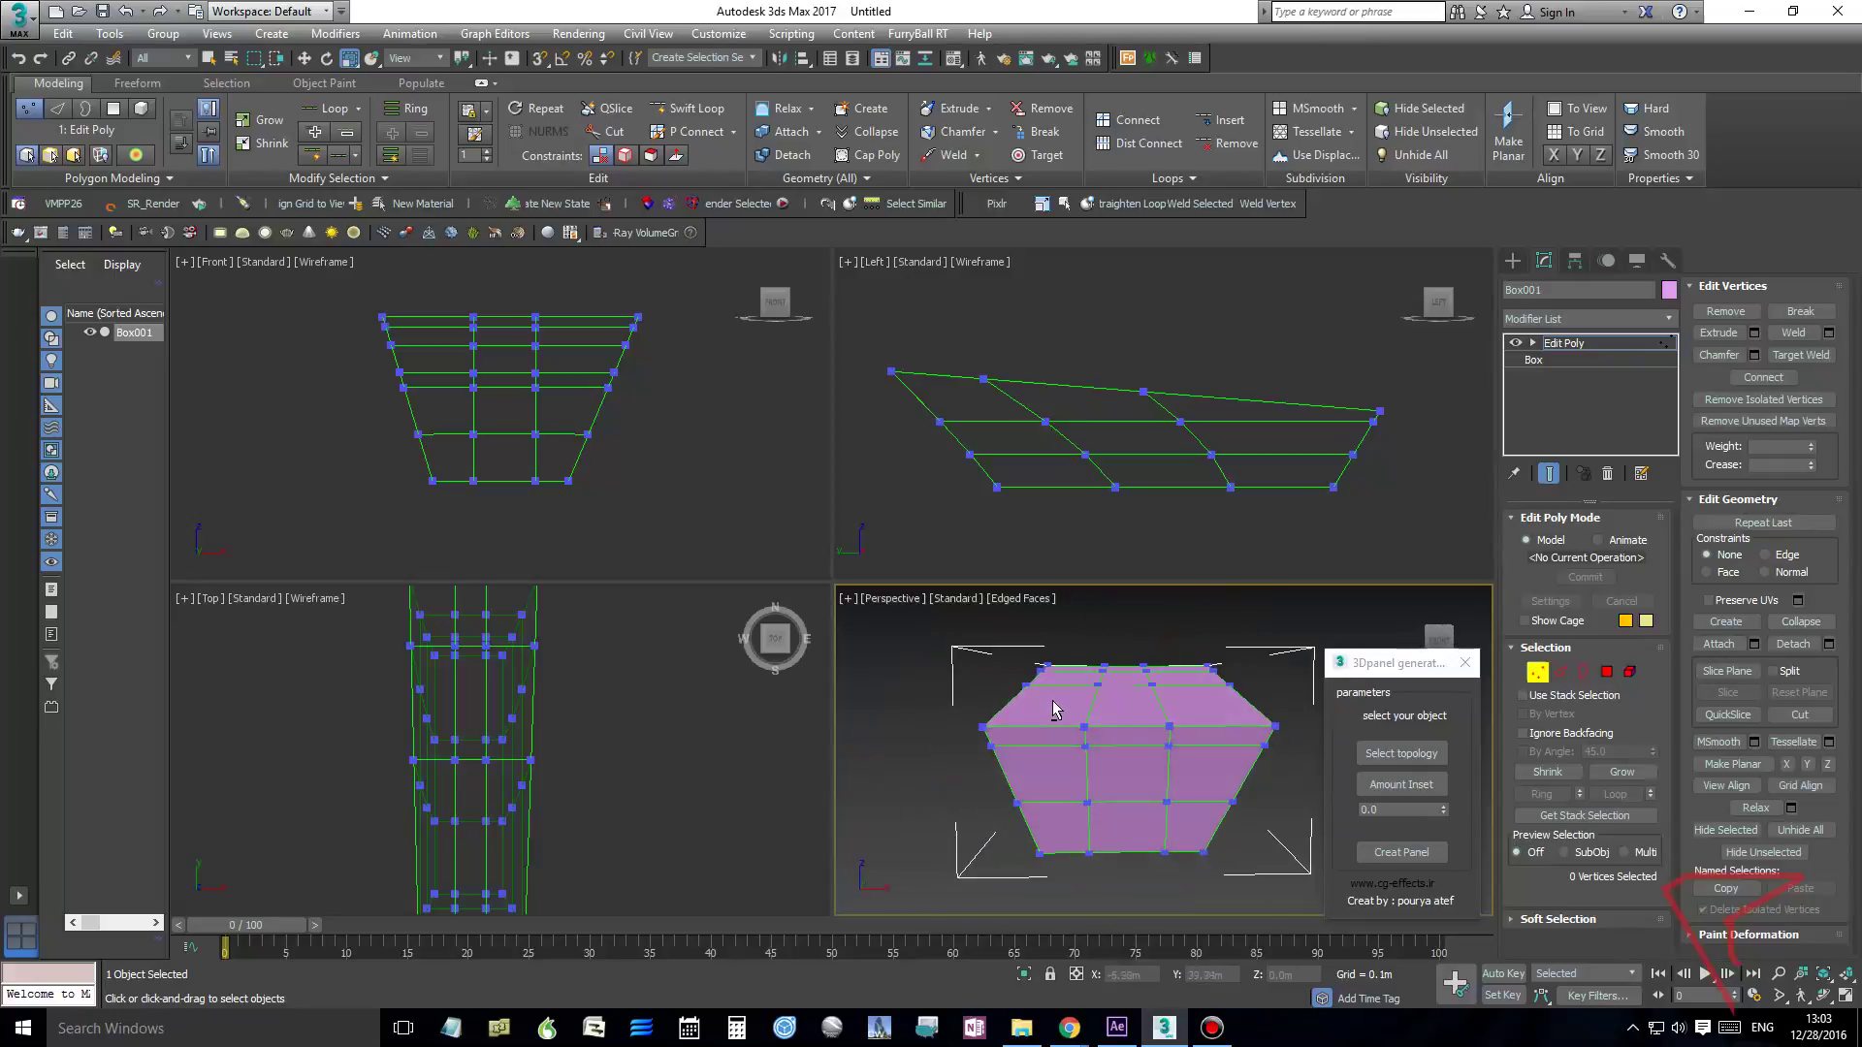
# Scale the two inner vertex columns closer together in the Front view
pyautogui.scroll(-4, 1051, 702)
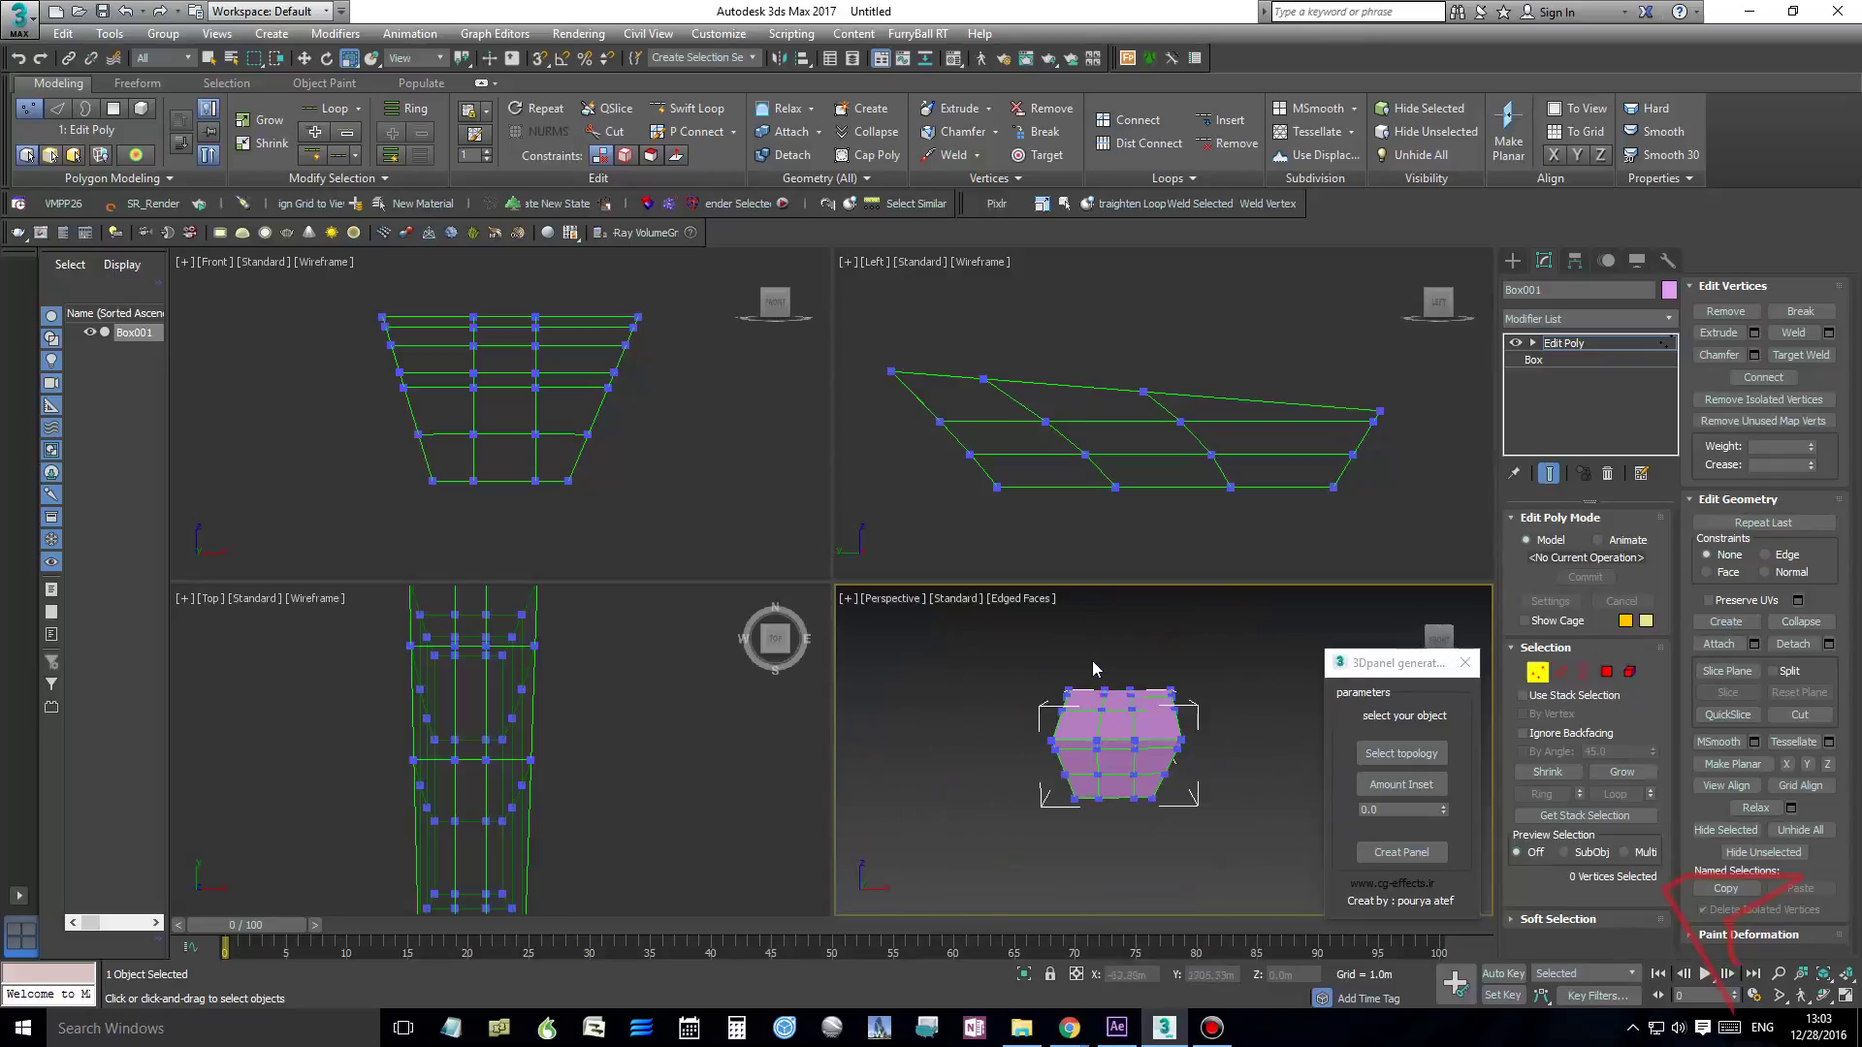
pyautogui.moveTo(1090, 659); pyautogui.dragTo(1143, 818)
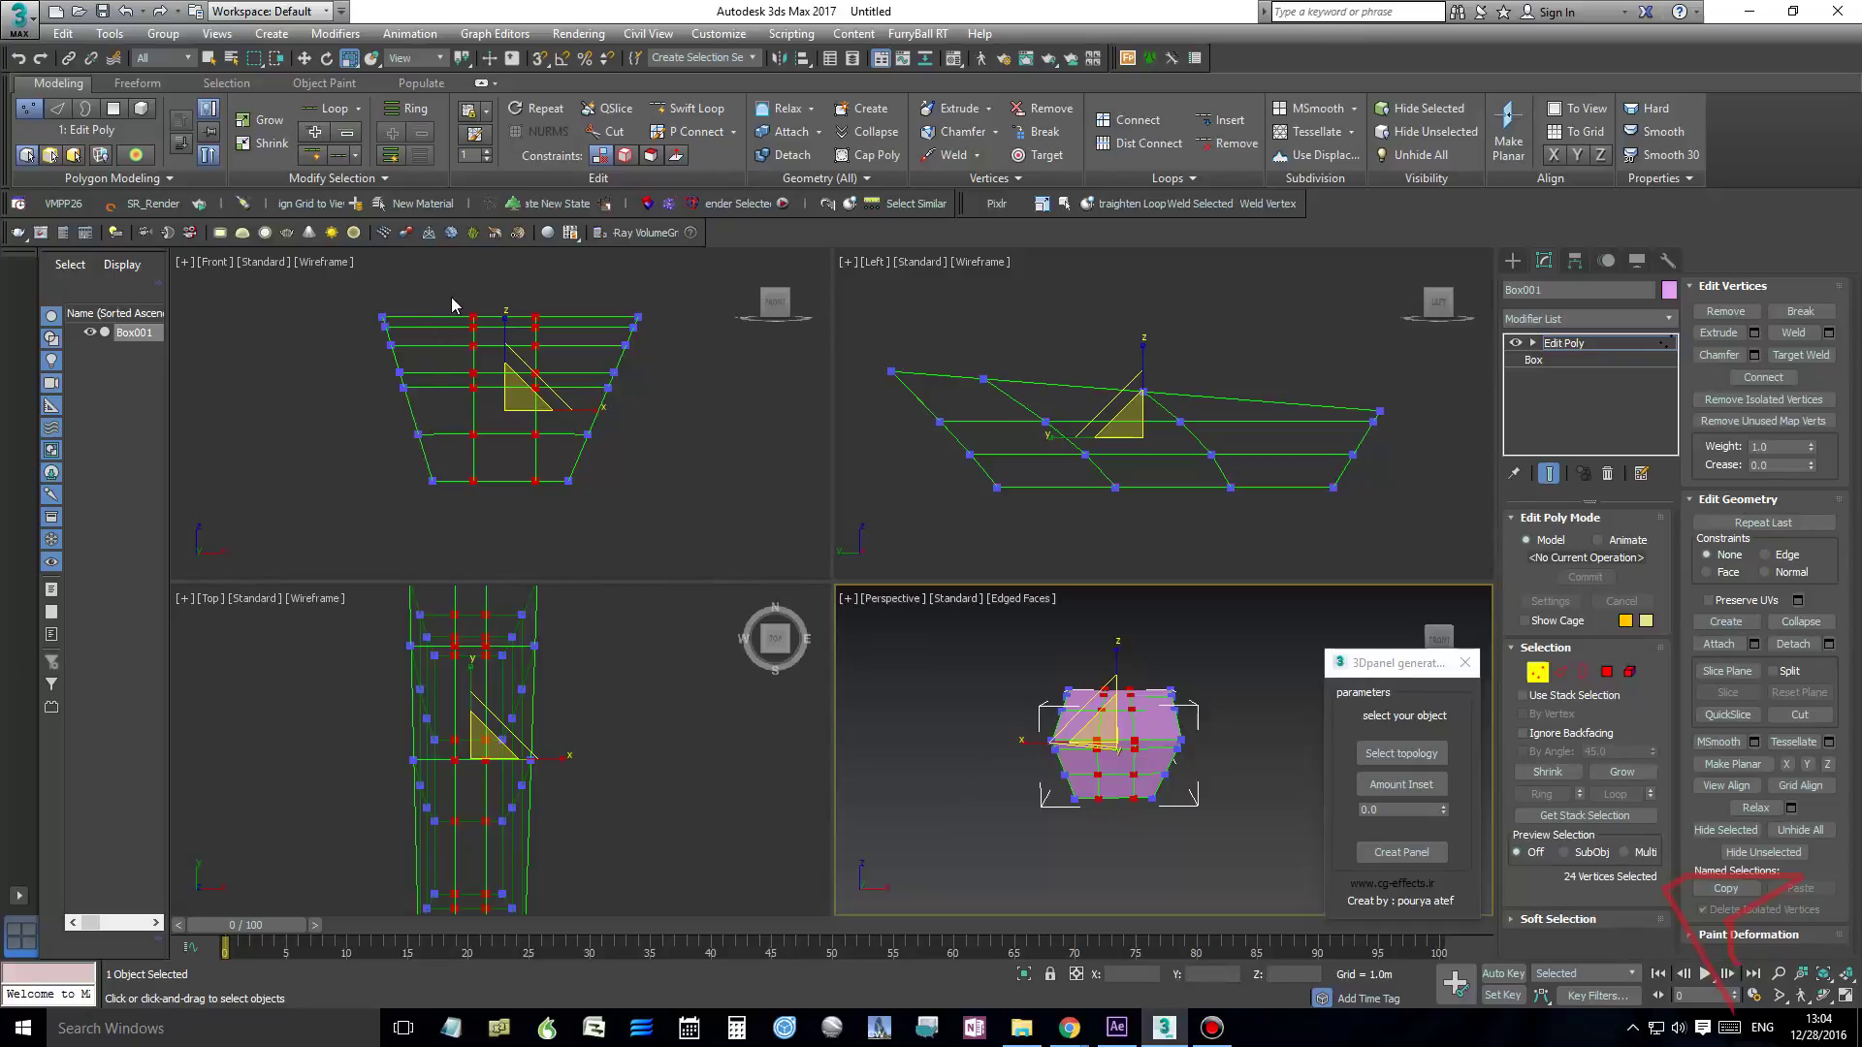
pyautogui.rightClick(552, 531)
pyautogui.rightClick(499, 427)
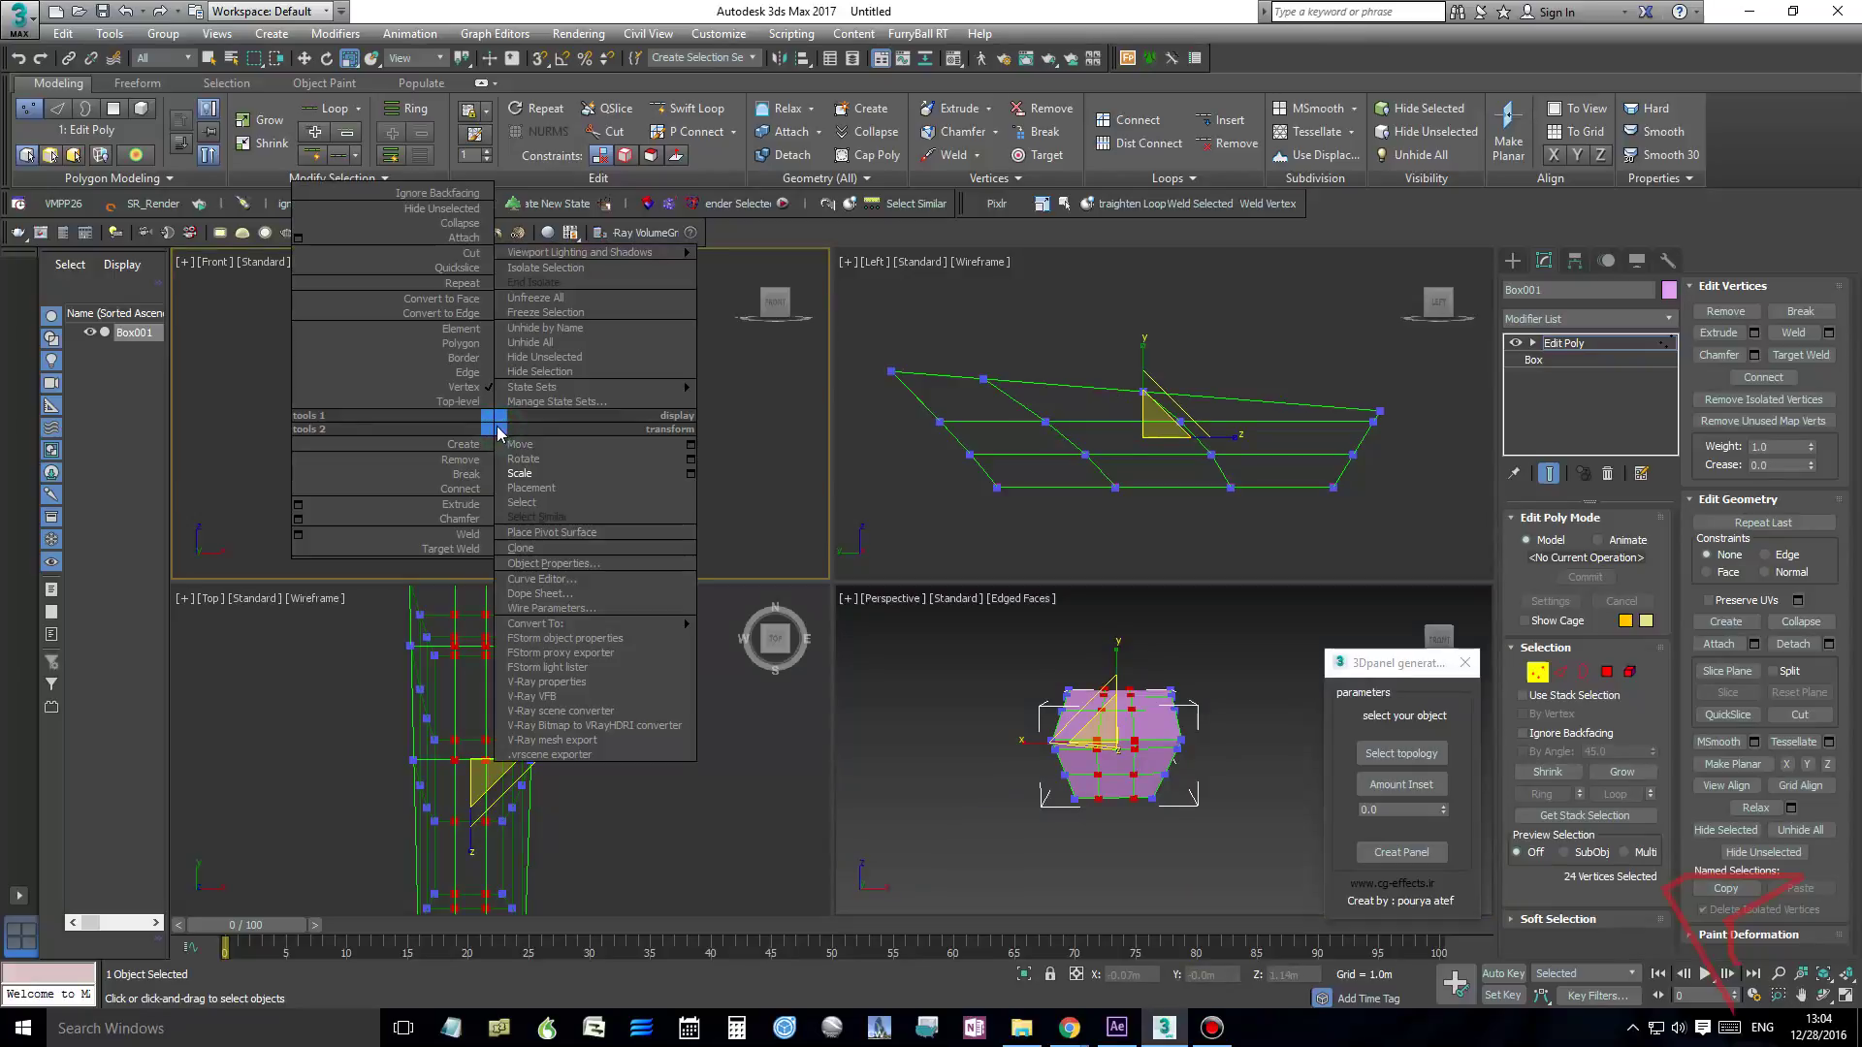
pyautogui.click(519, 473)
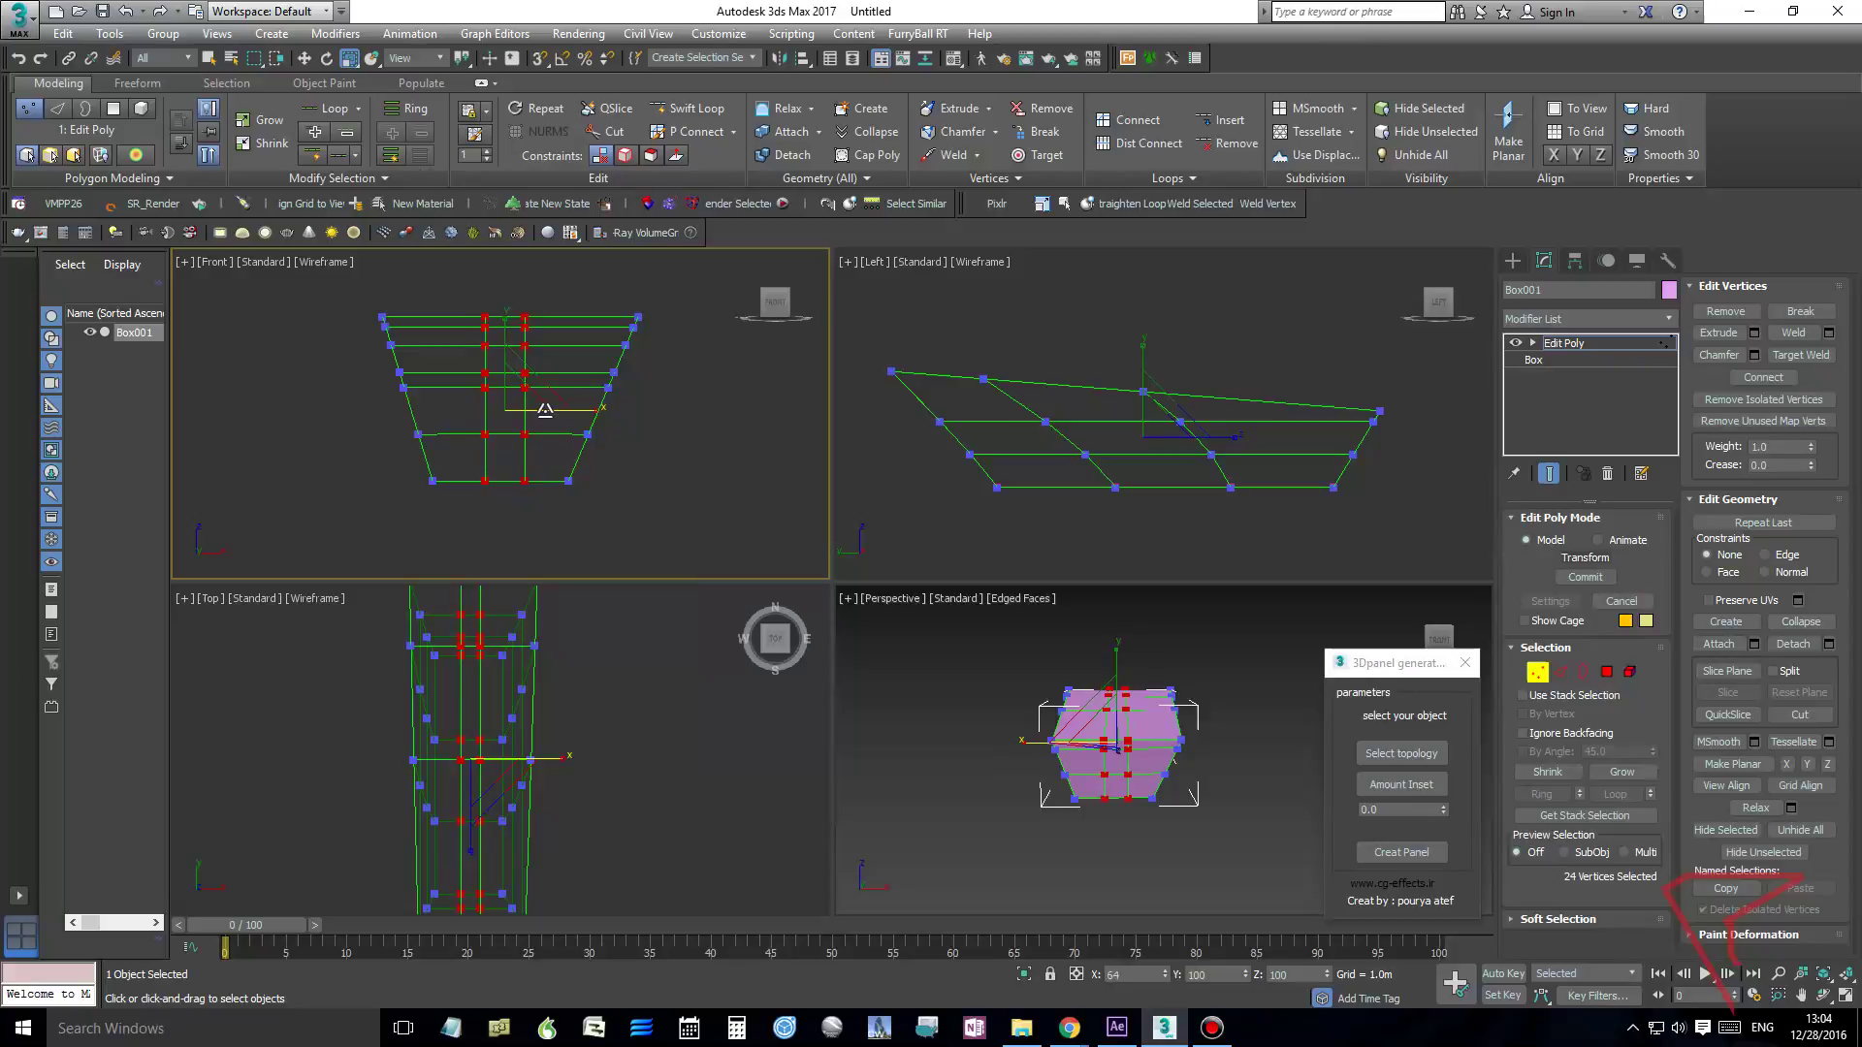
pyautogui.moveTo(545, 410); pyautogui.dragTo(520, 409)
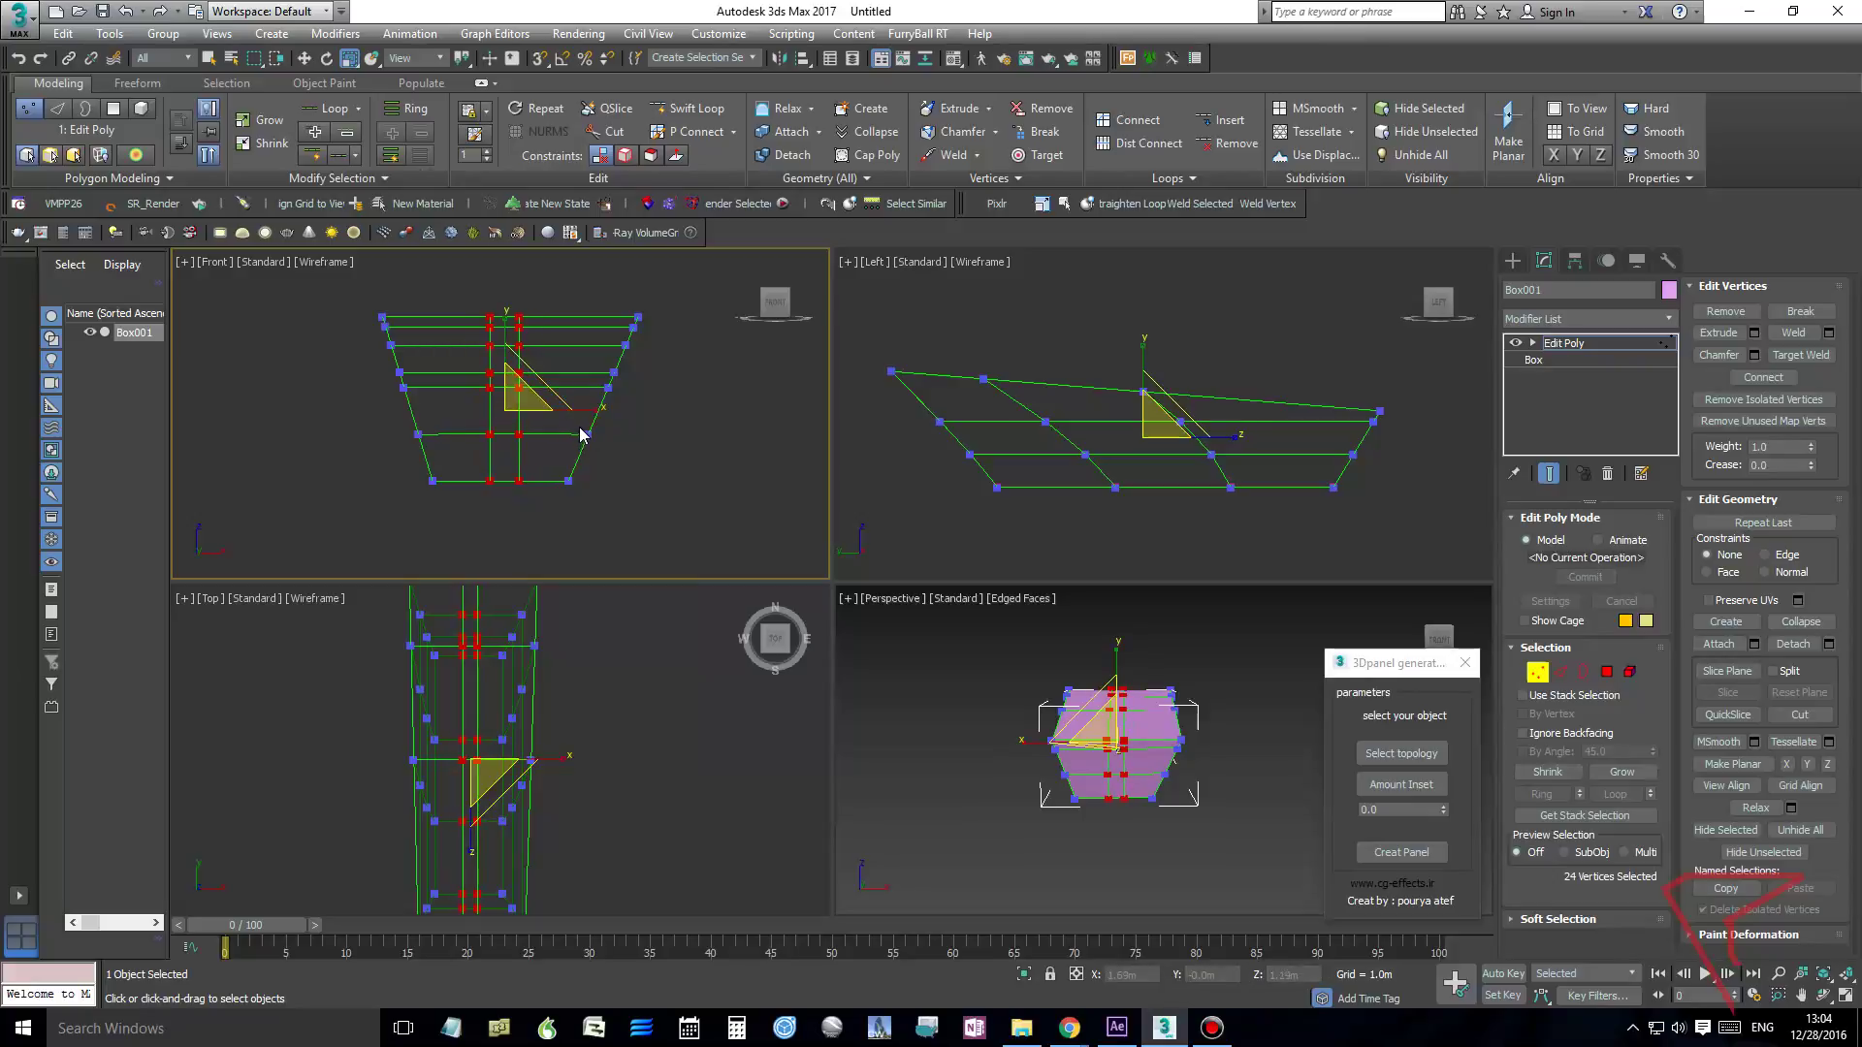
# Rotate the right inner vertex column in the Top view and shift it sideways along X
pyautogui.moveTo(511, 291); pyautogui.dragTo(541, 471)
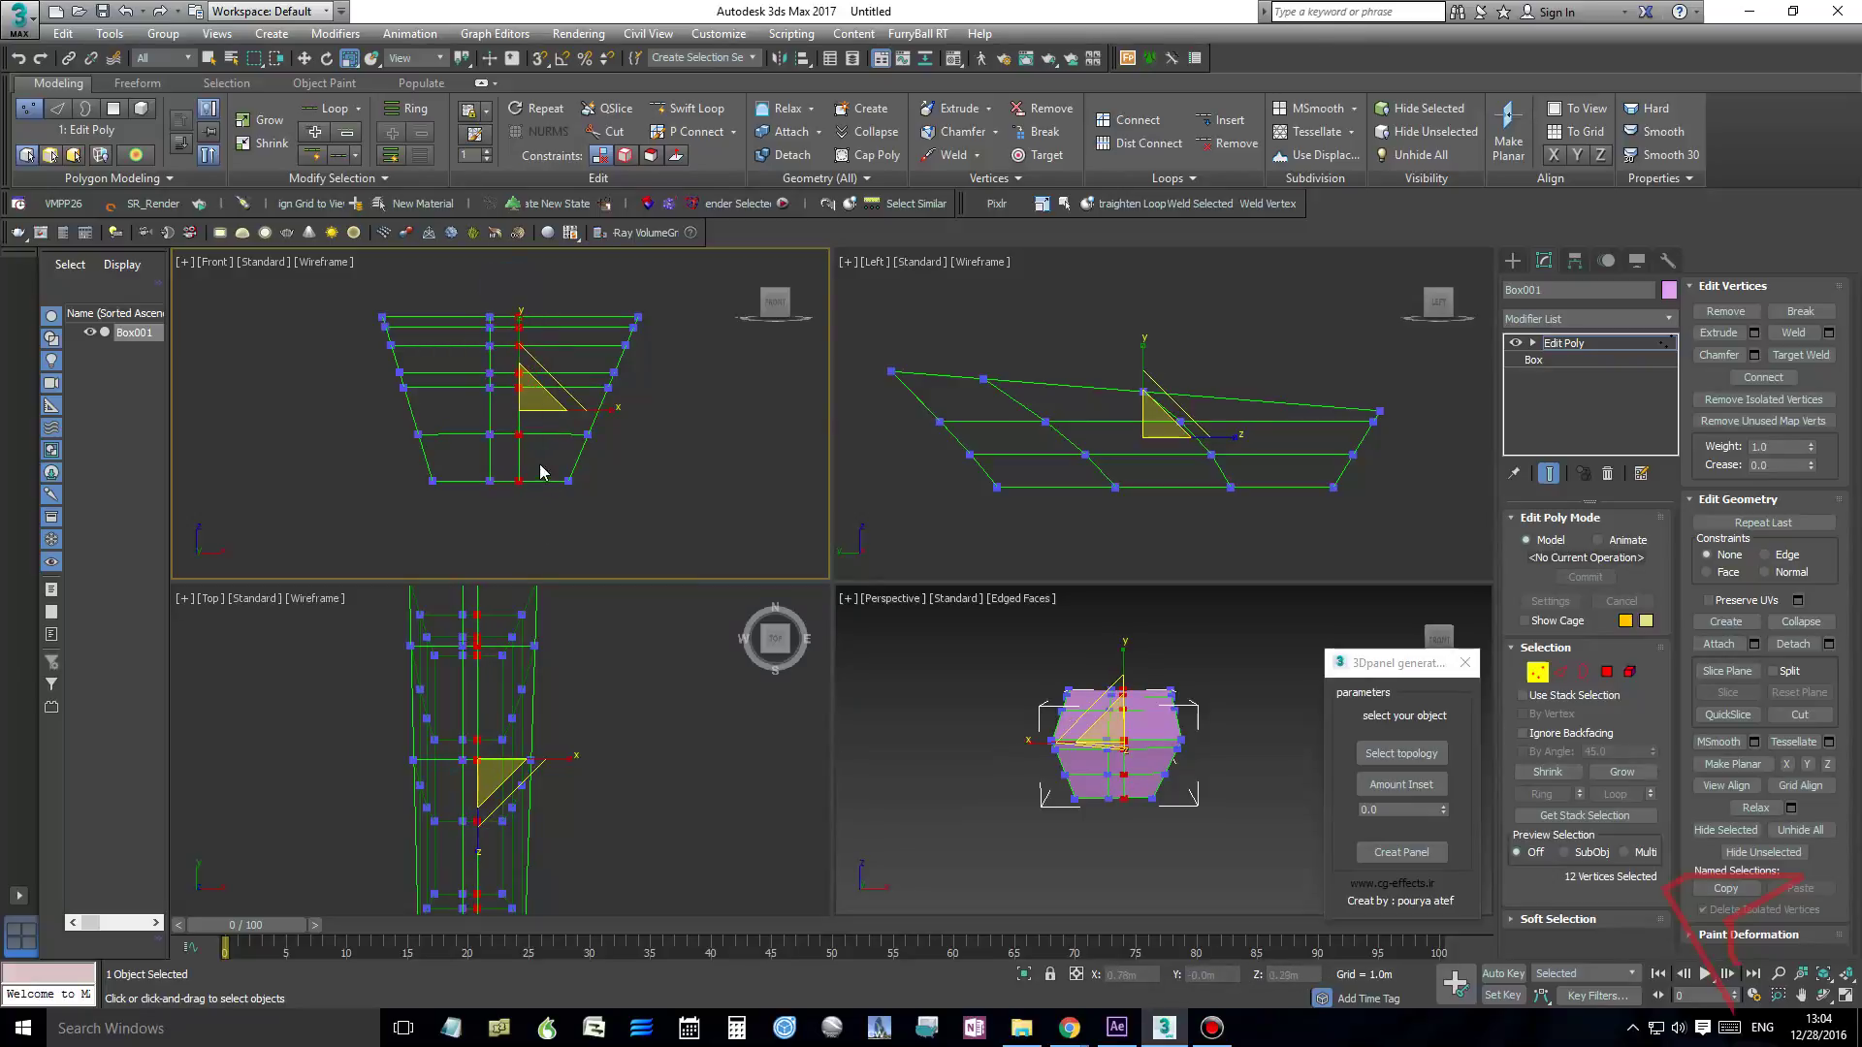
pyautogui.rightClick(527, 676)
pyautogui.scroll(-4, 526, 676)
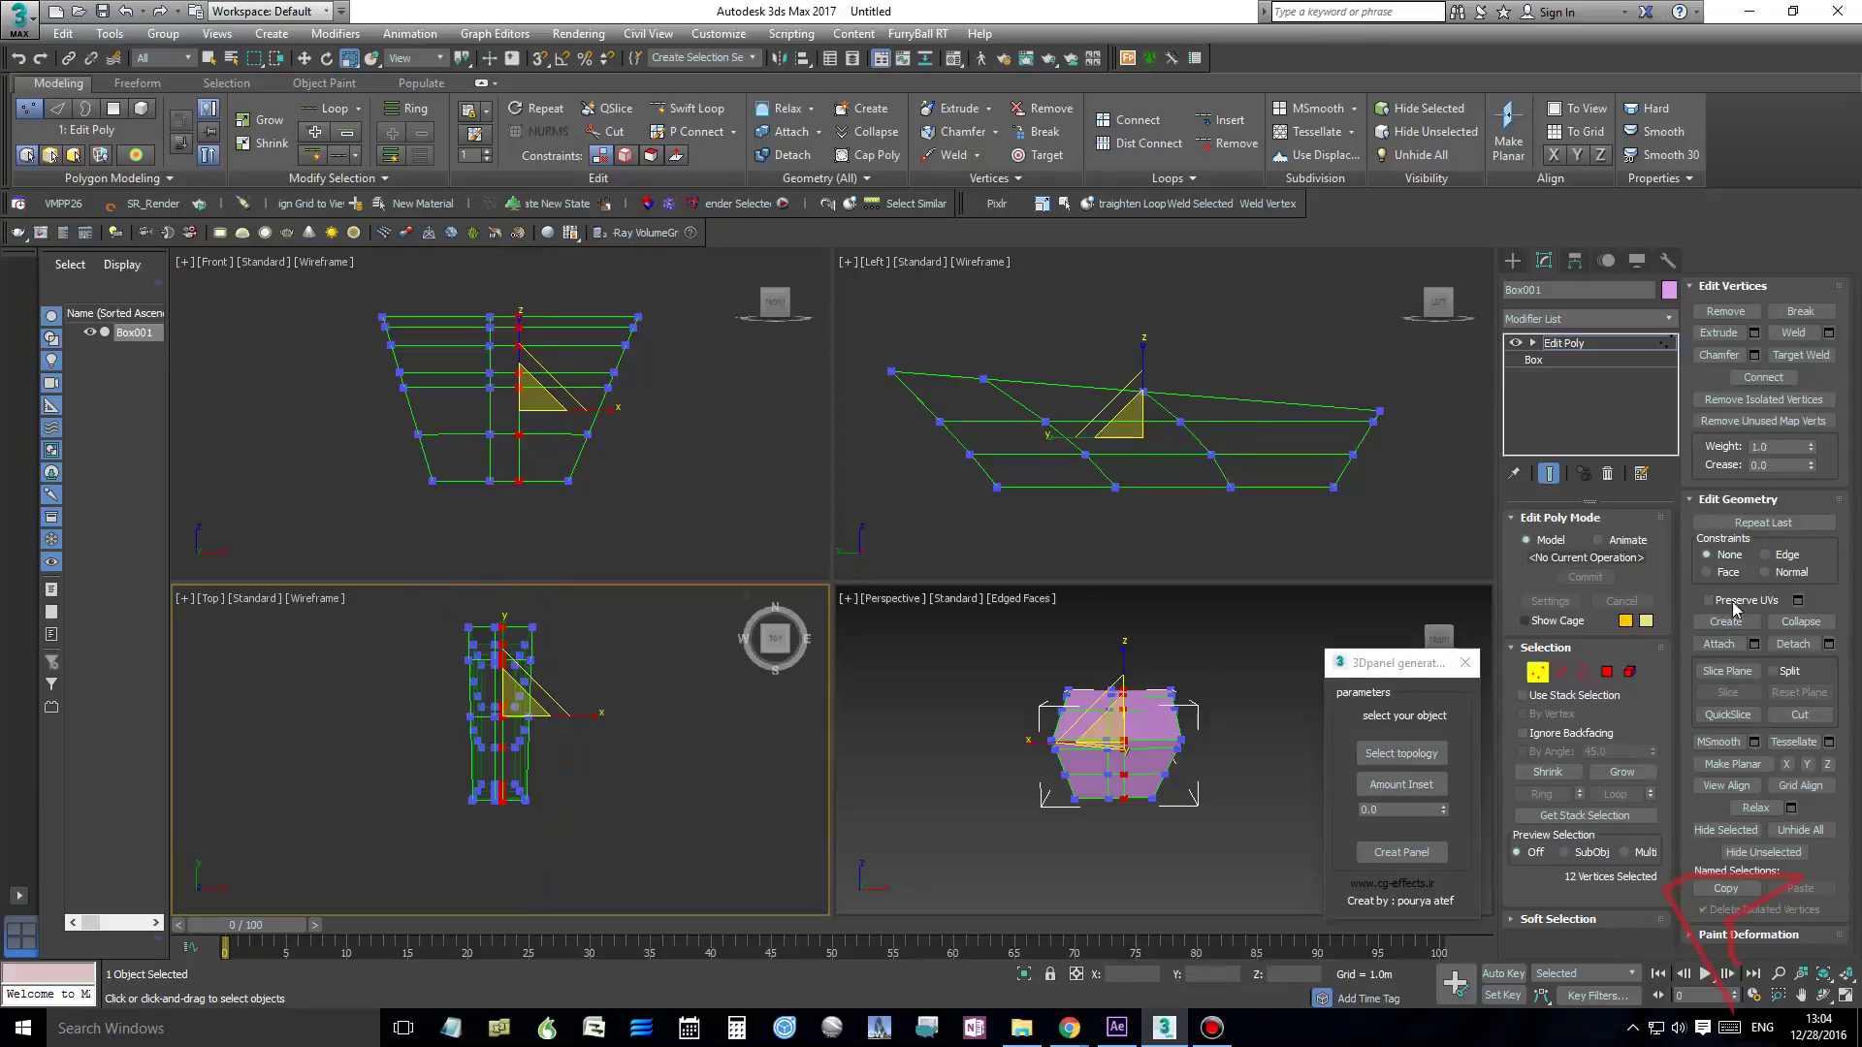
pyautogui.rightClick(533, 668)
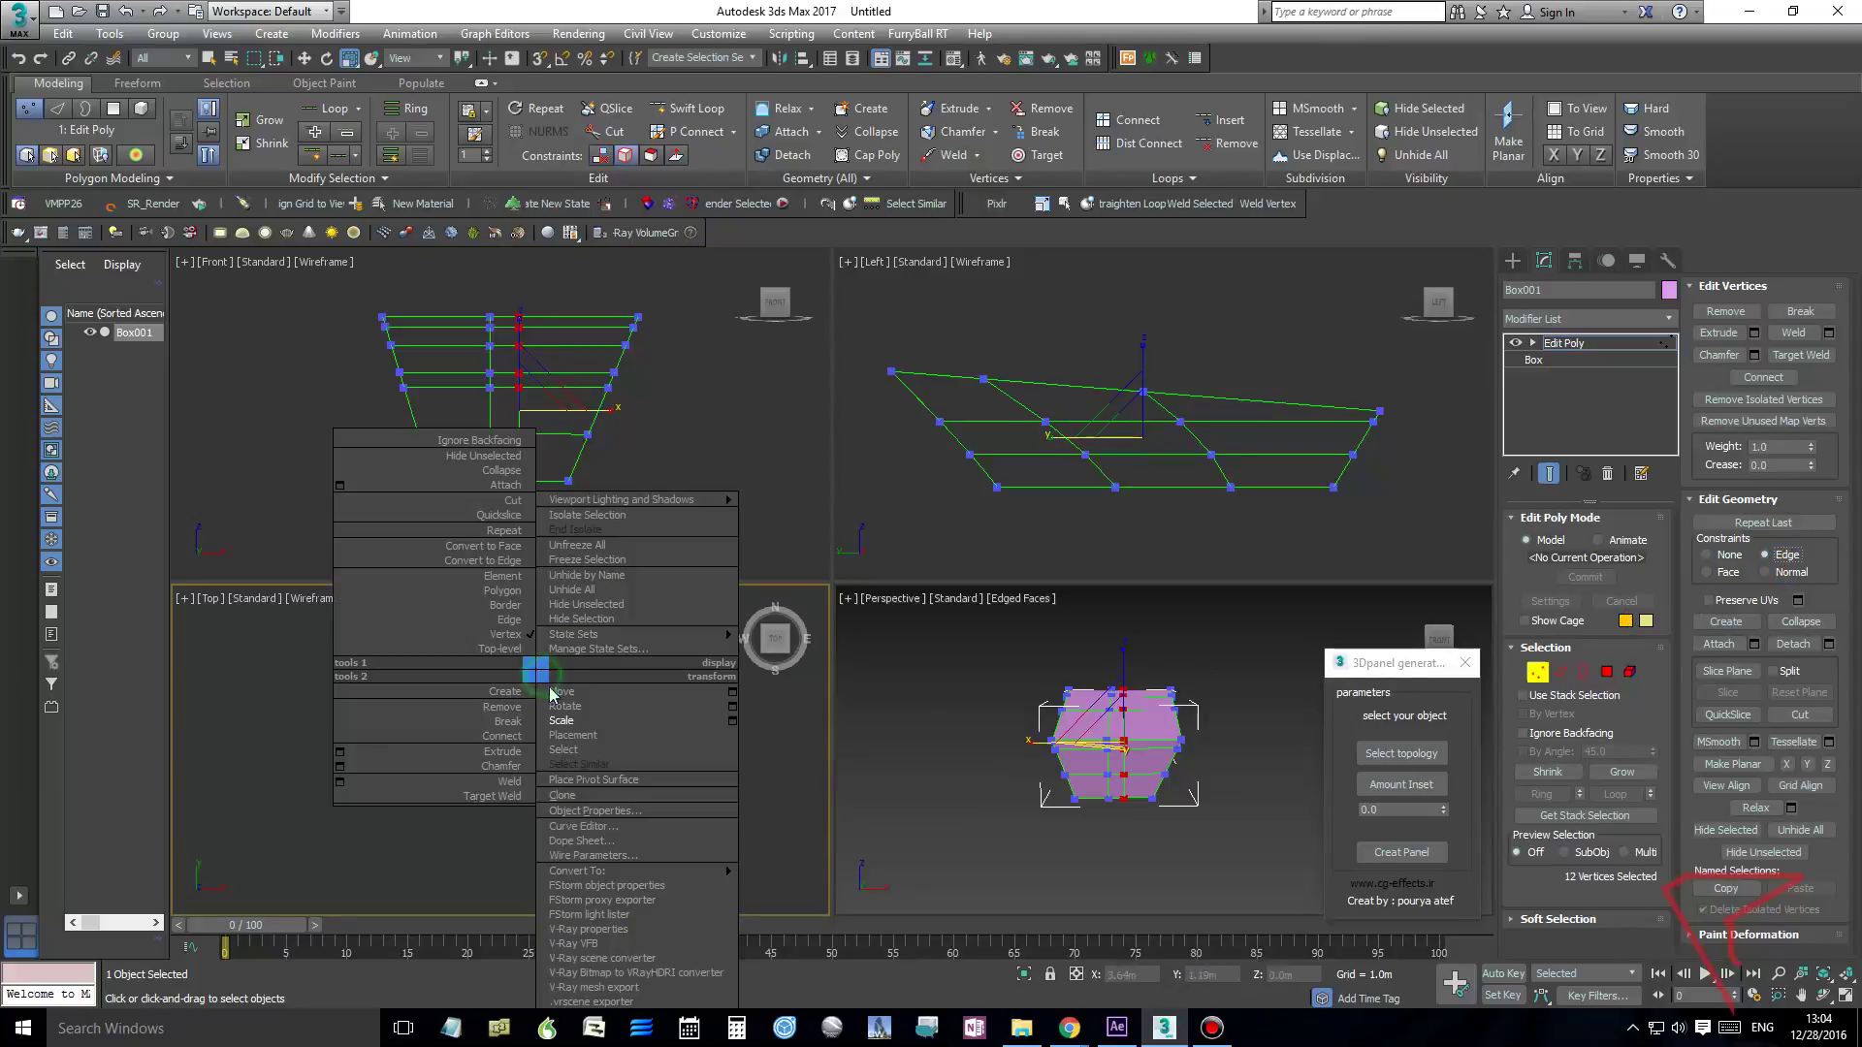
pyautogui.click(563, 705)
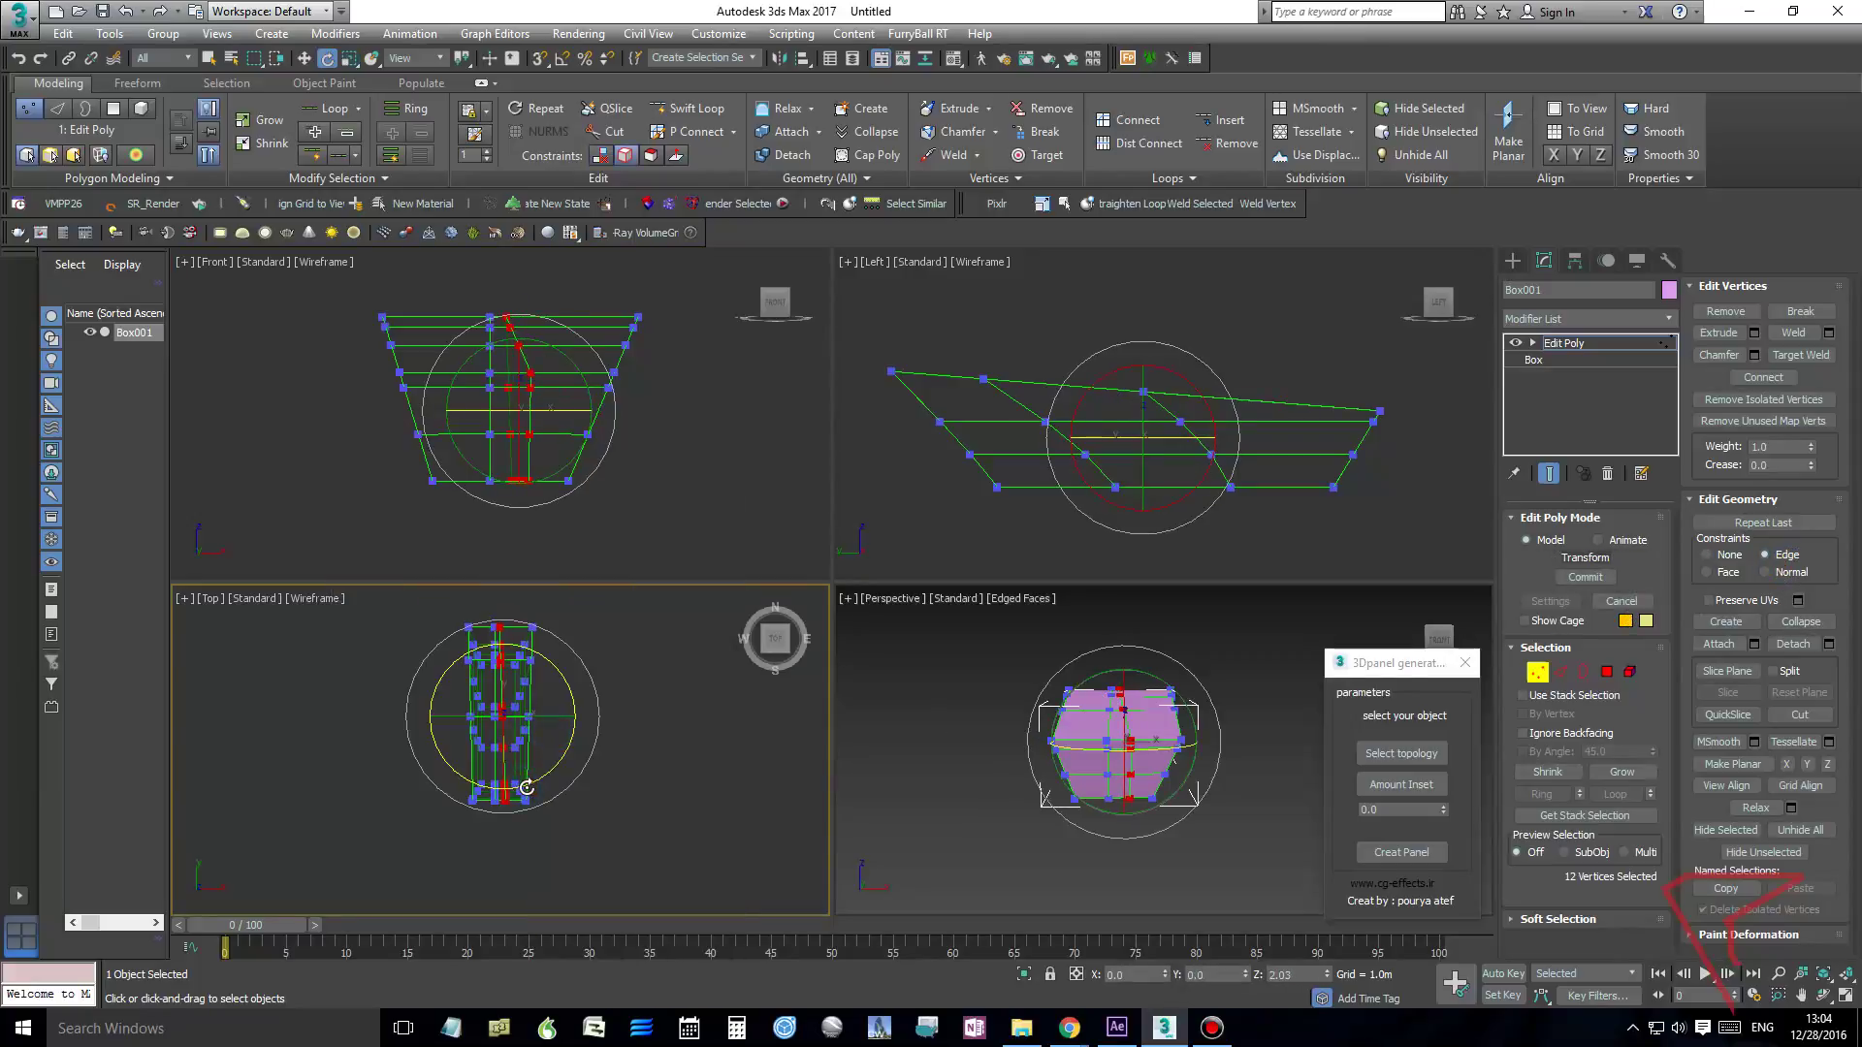
pyautogui.moveTo(506, 784); pyautogui.dragTo(513, 734)
pyautogui.rightClick(519, 684)
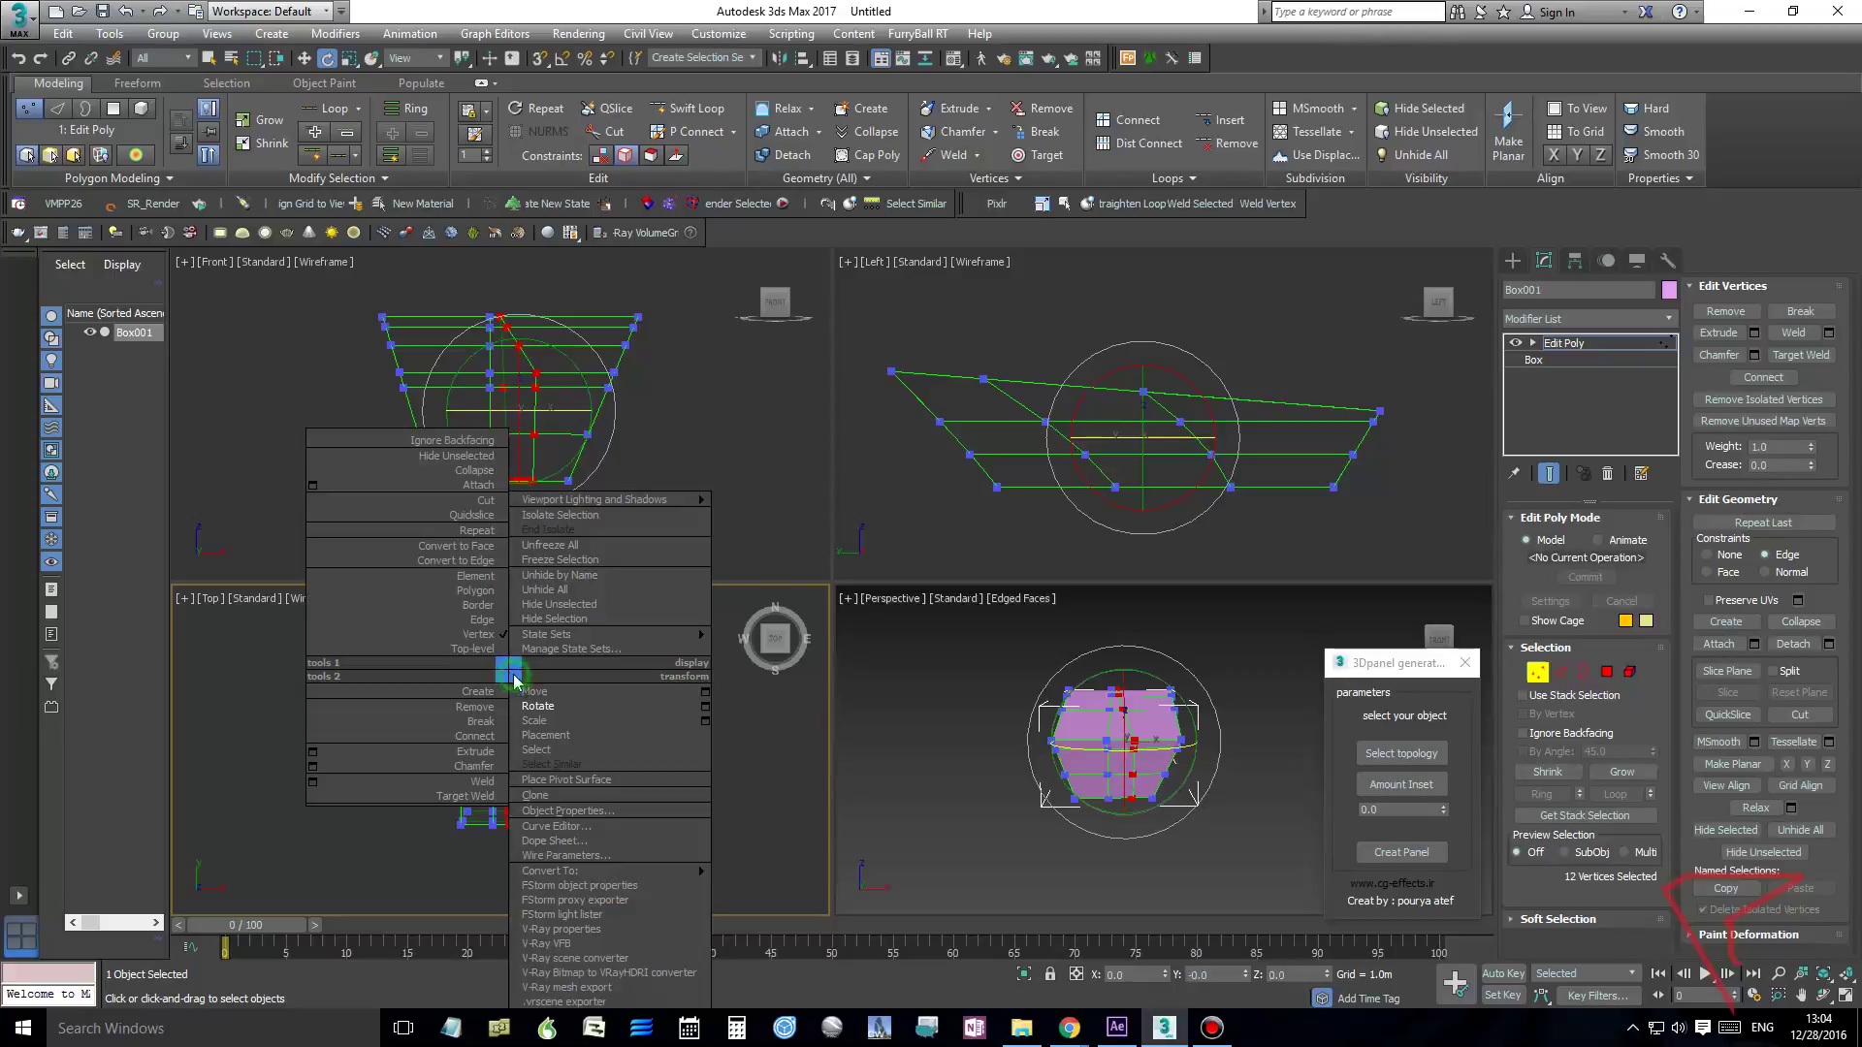
pyautogui.click(552, 704)
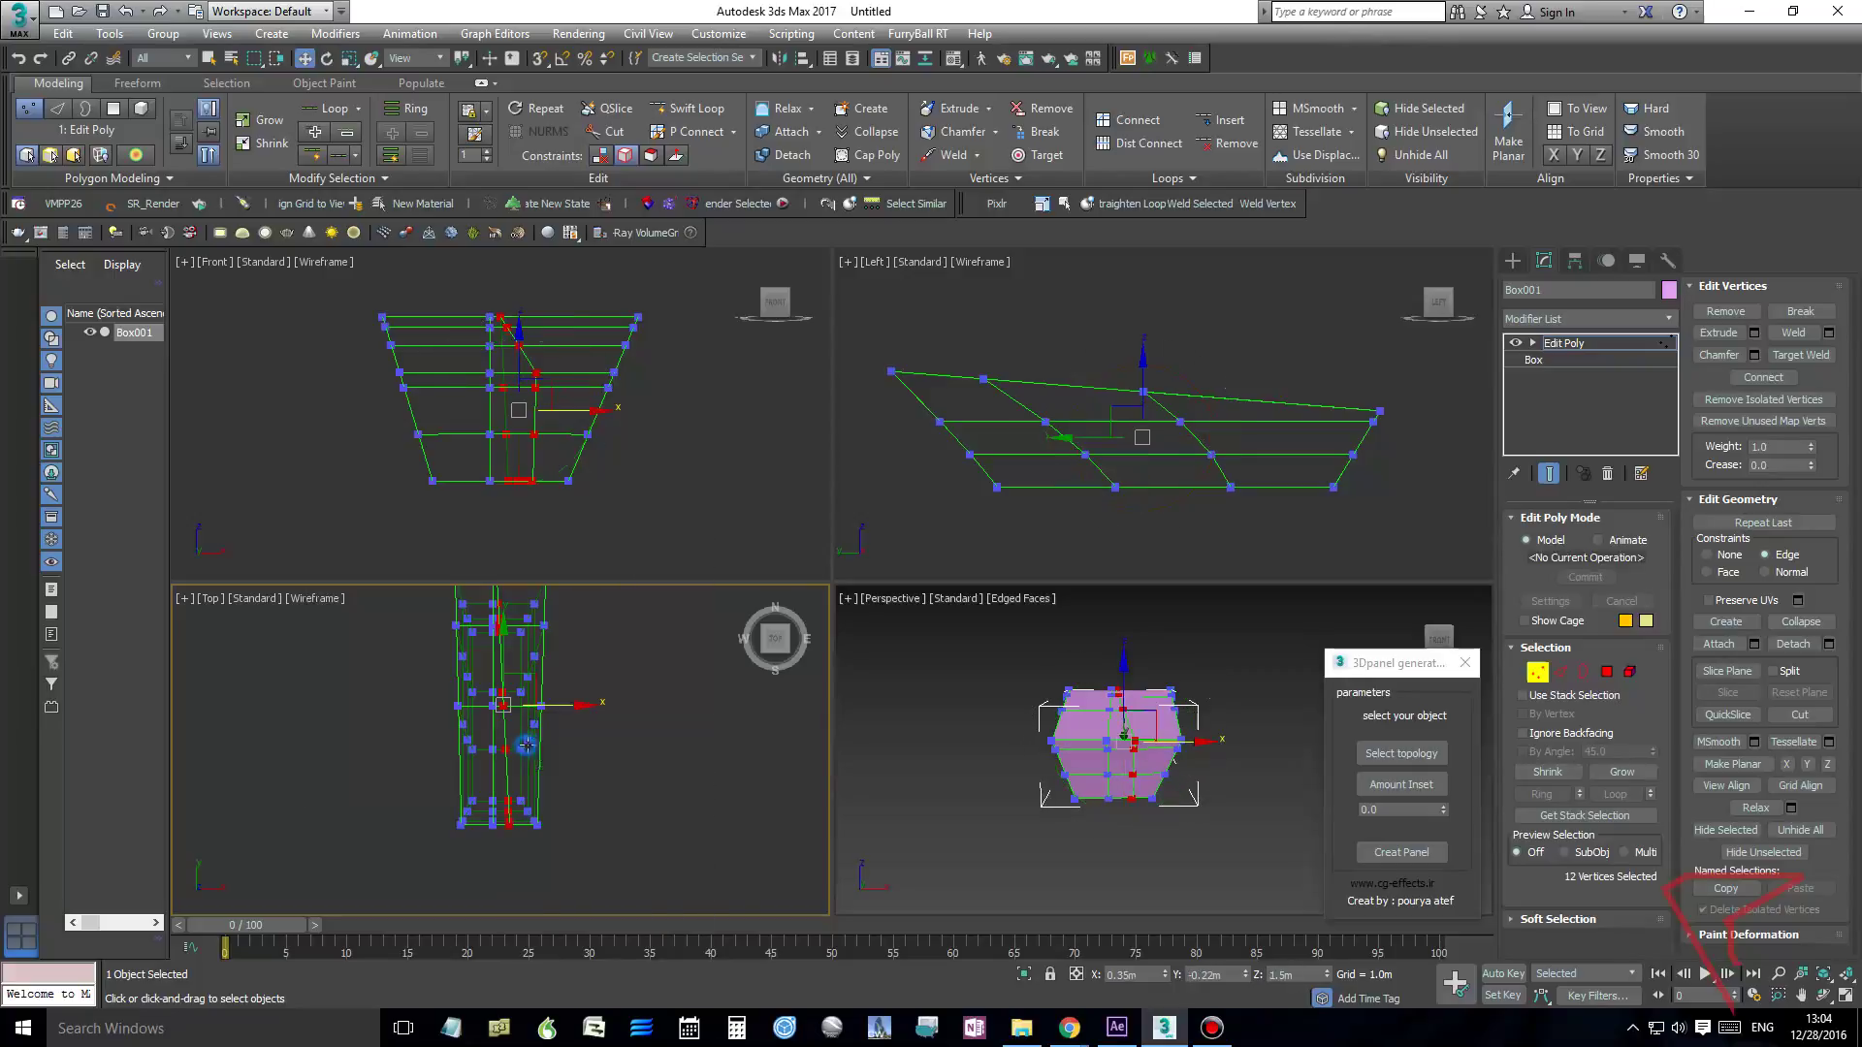
pyautogui.click(568, 700)
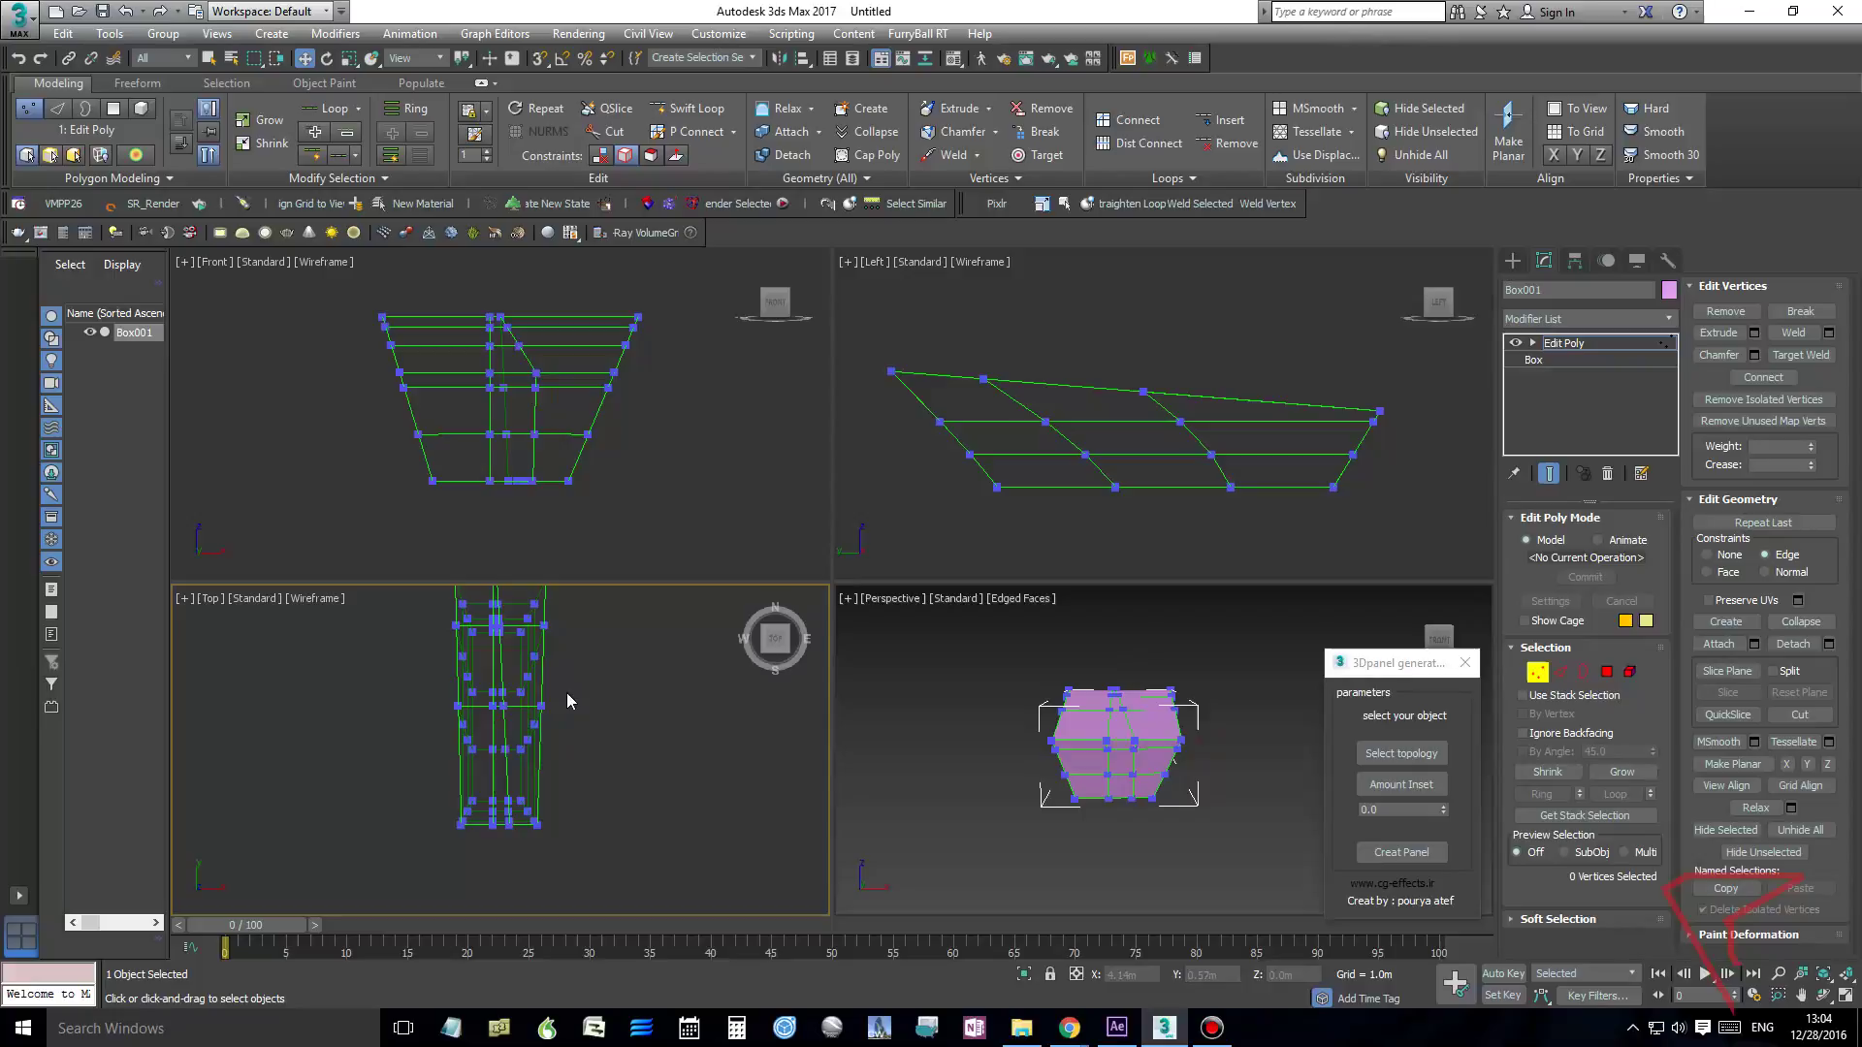
pyautogui.moveTo(496, 293); pyautogui.dragTo(542, 539)
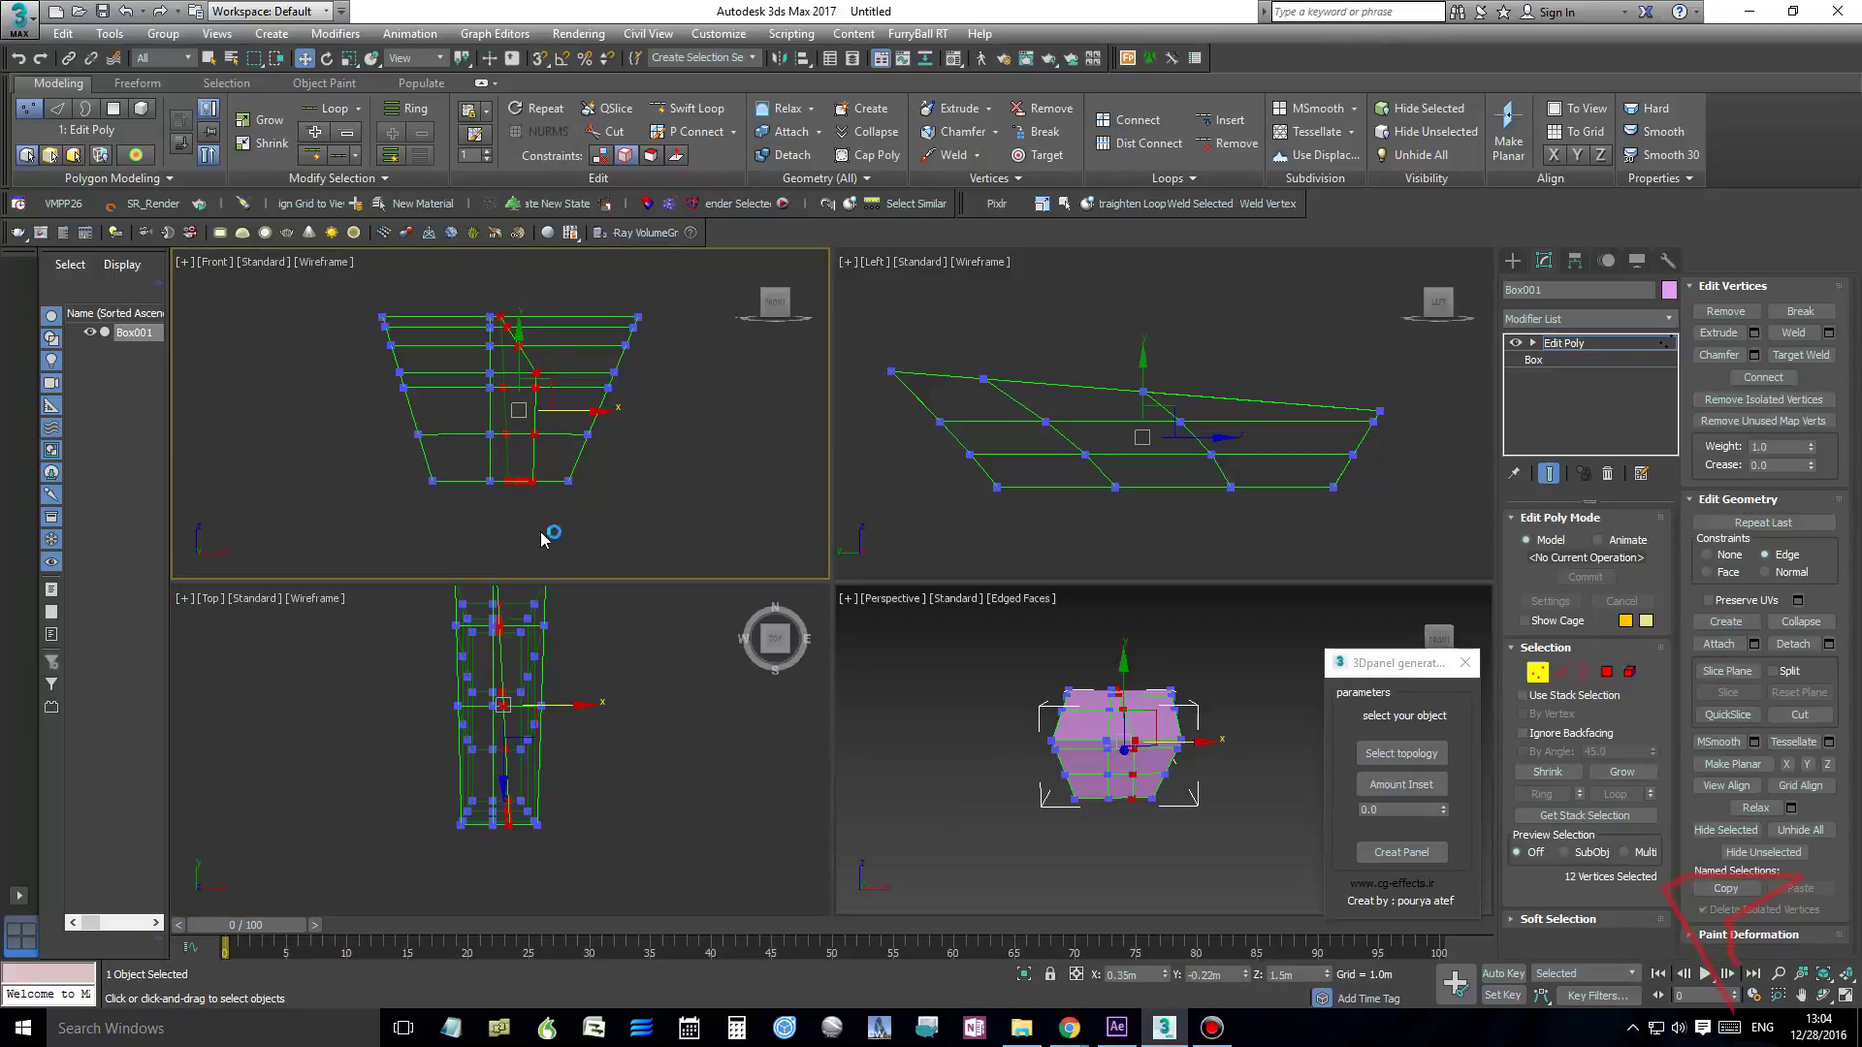
pyautogui.moveTo(551, 706); pyautogui.dragTo(563, 712)
# Rotate the middle vertices slightly around Z in the Top view, then deselect
pyautogui.moveTo(476, 288); pyautogui.dragTo(511, 552)
pyautogui.rightClick(486, 706)
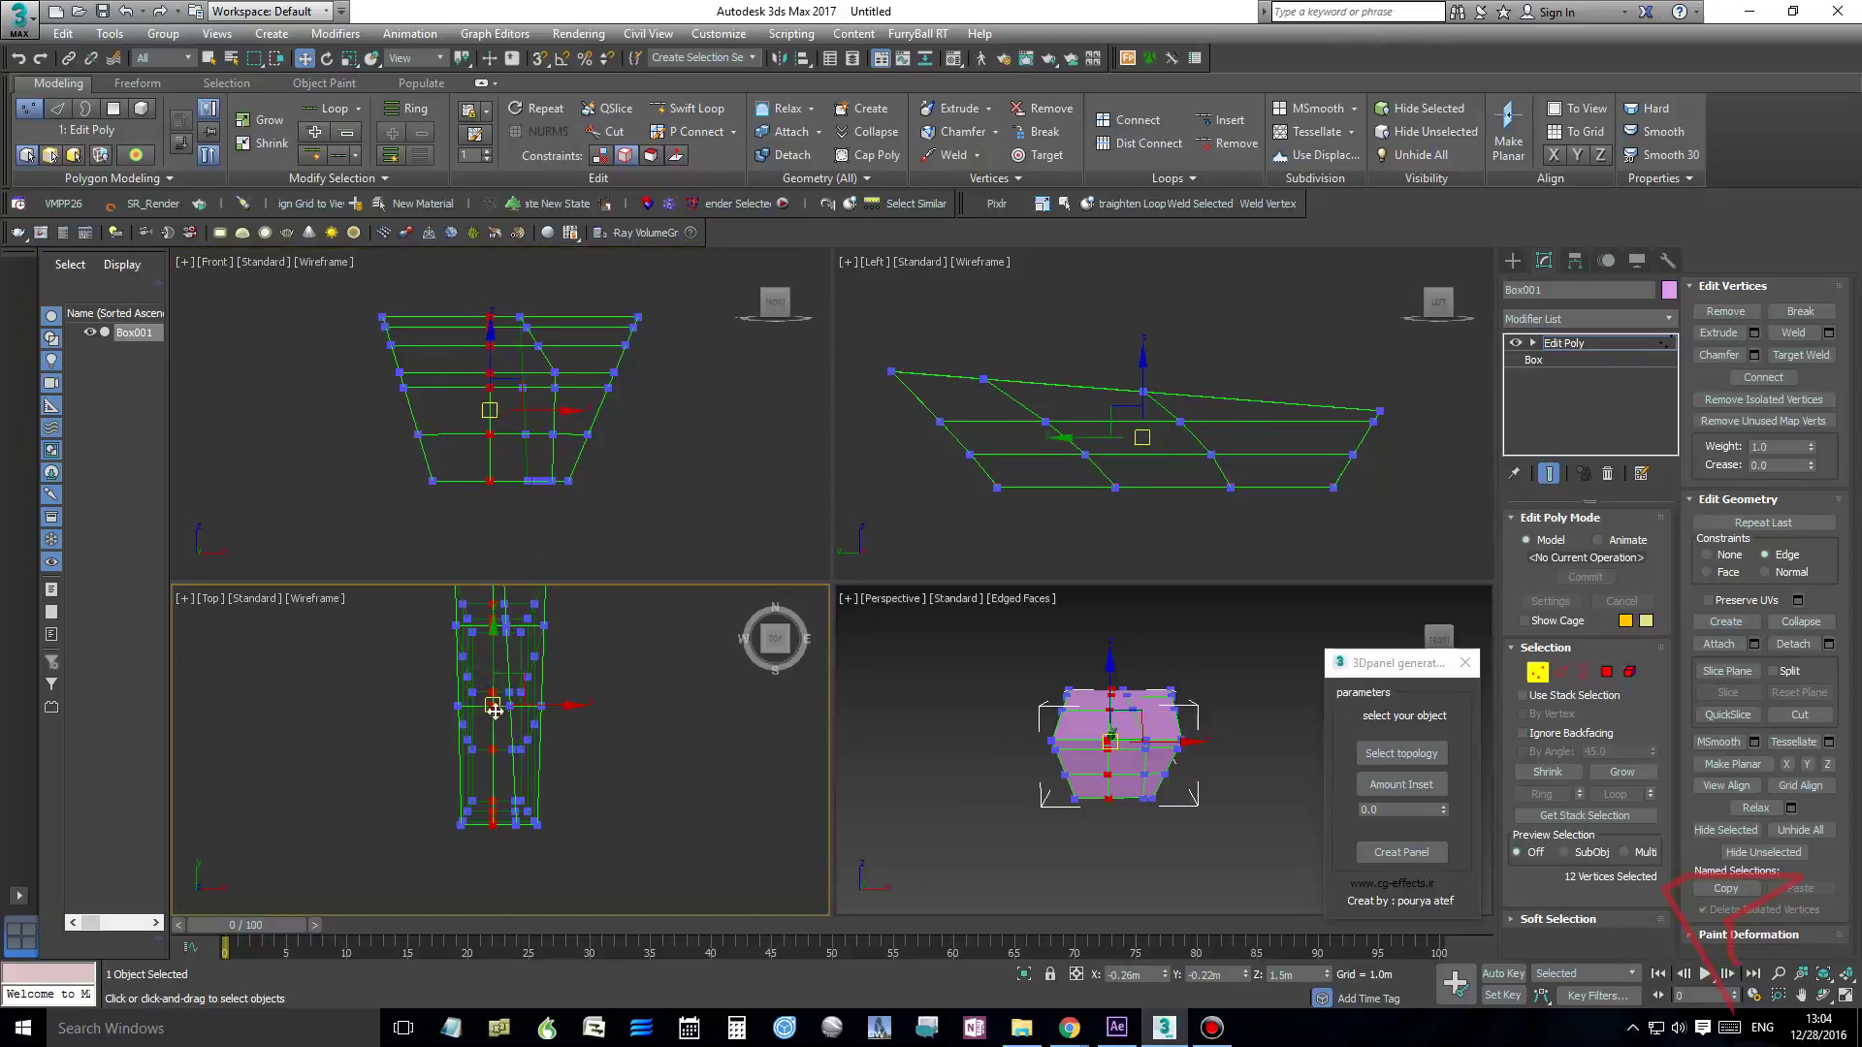
pyautogui.rightClick(490, 682)
pyautogui.click(513, 706)
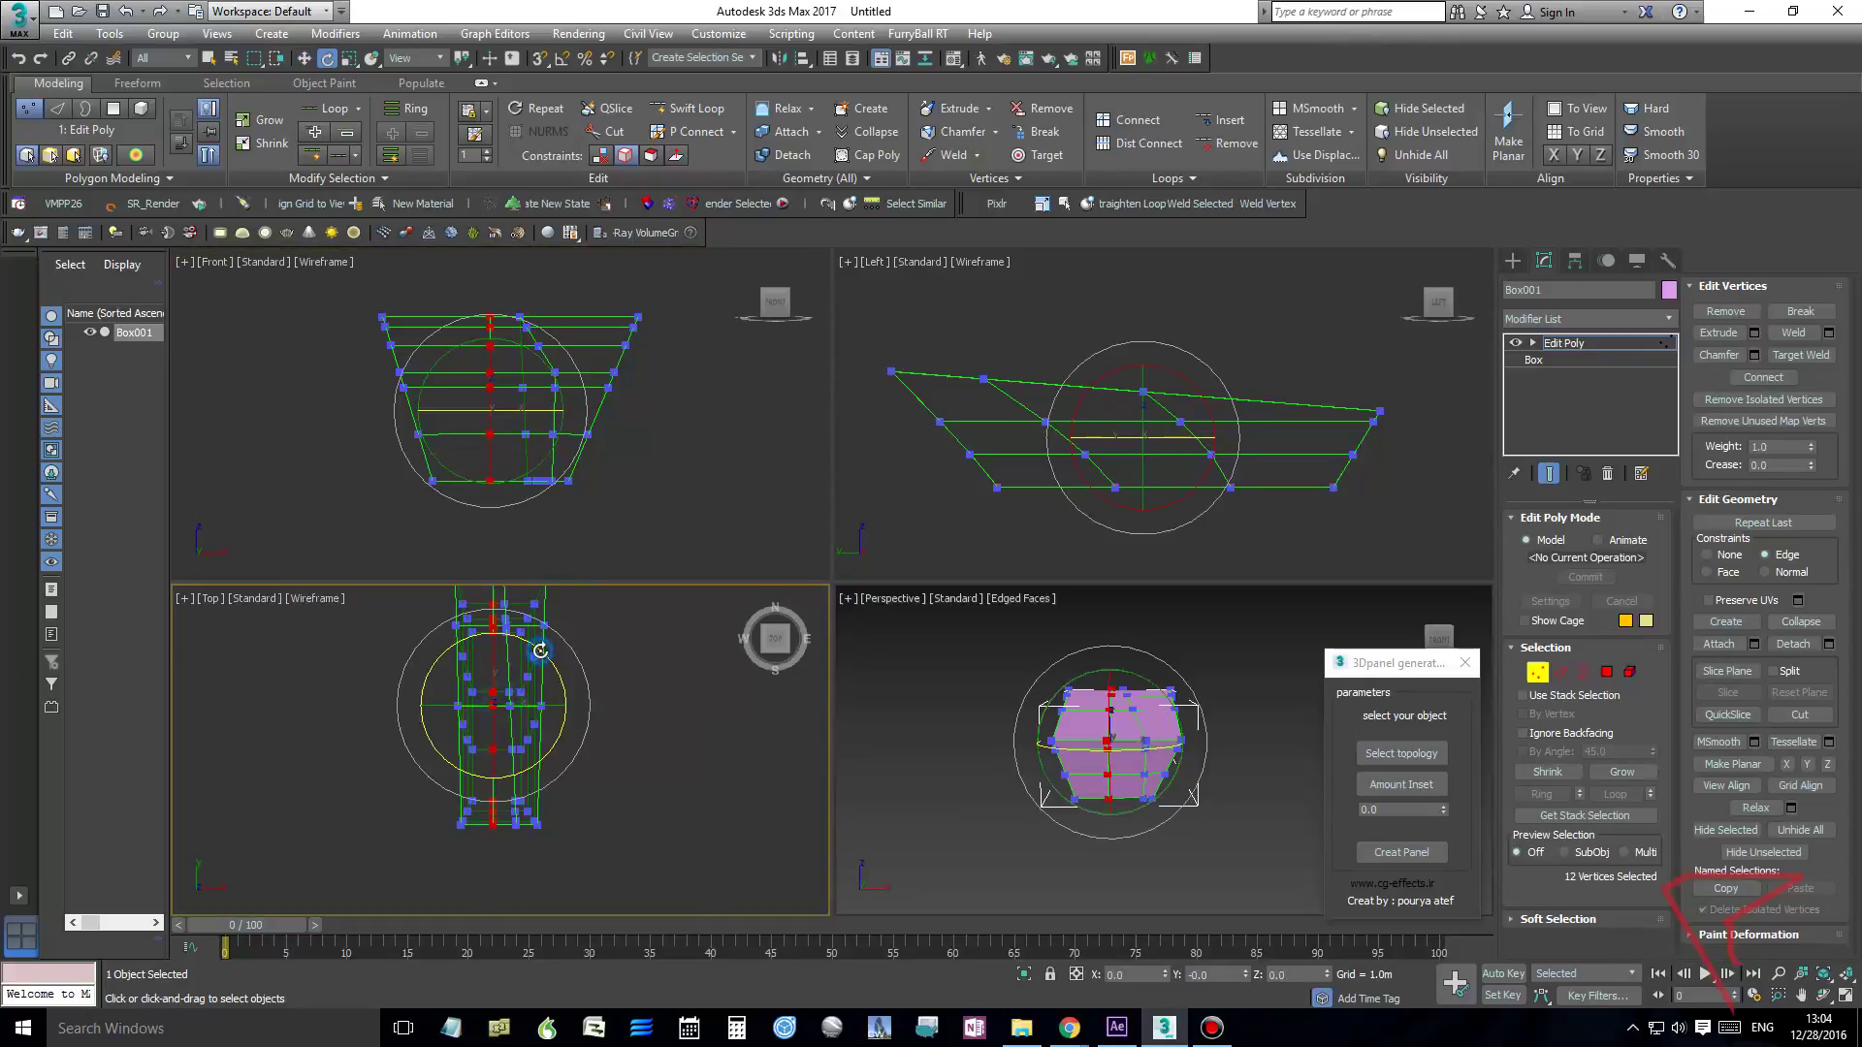
pyautogui.moveTo(539, 651); pyautogui.dragTo(545, 705)
pyautogui.rightClick(540, 650)
pyautogui.click(562, 666)
pyautogui.click(630, 648)
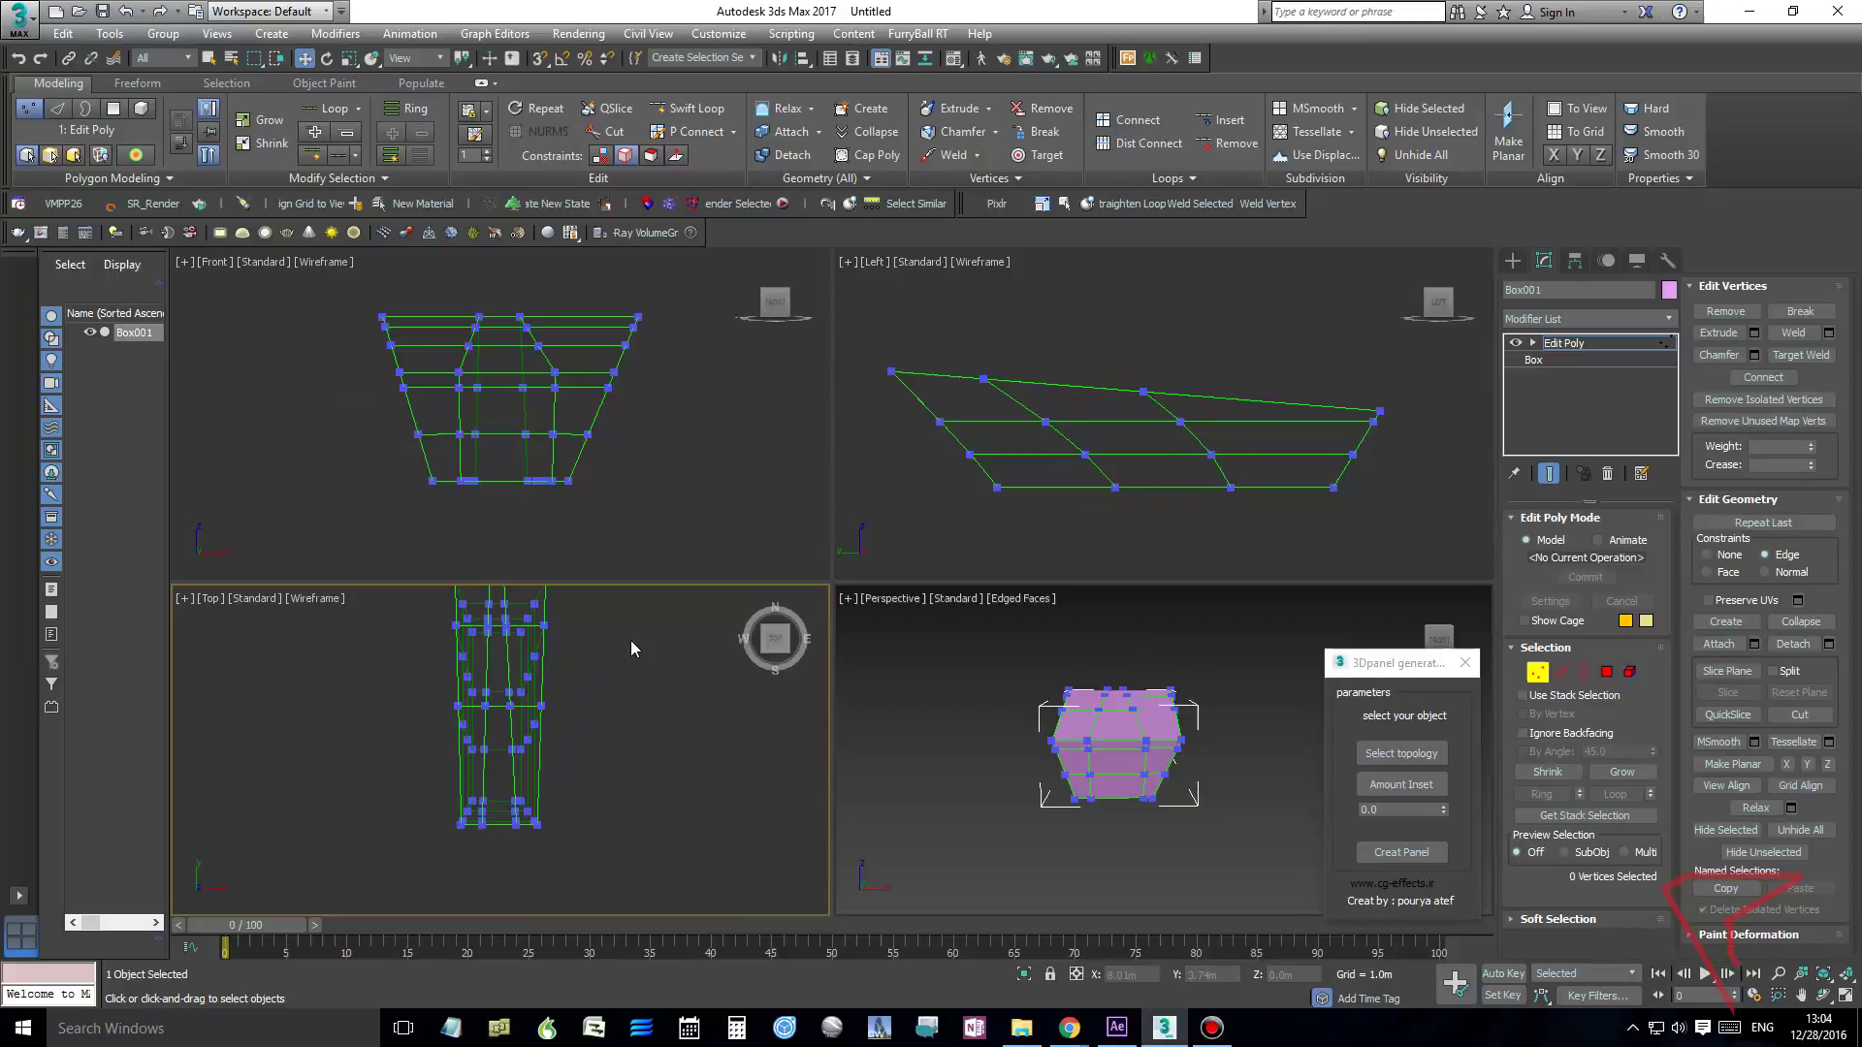
# Return Box001 to Top-level, orbit to its side and move the 3Dpanel dialog aside
pyautogui.rightClick(1055, 454)
pyautogui.rightClick(1042, 415)
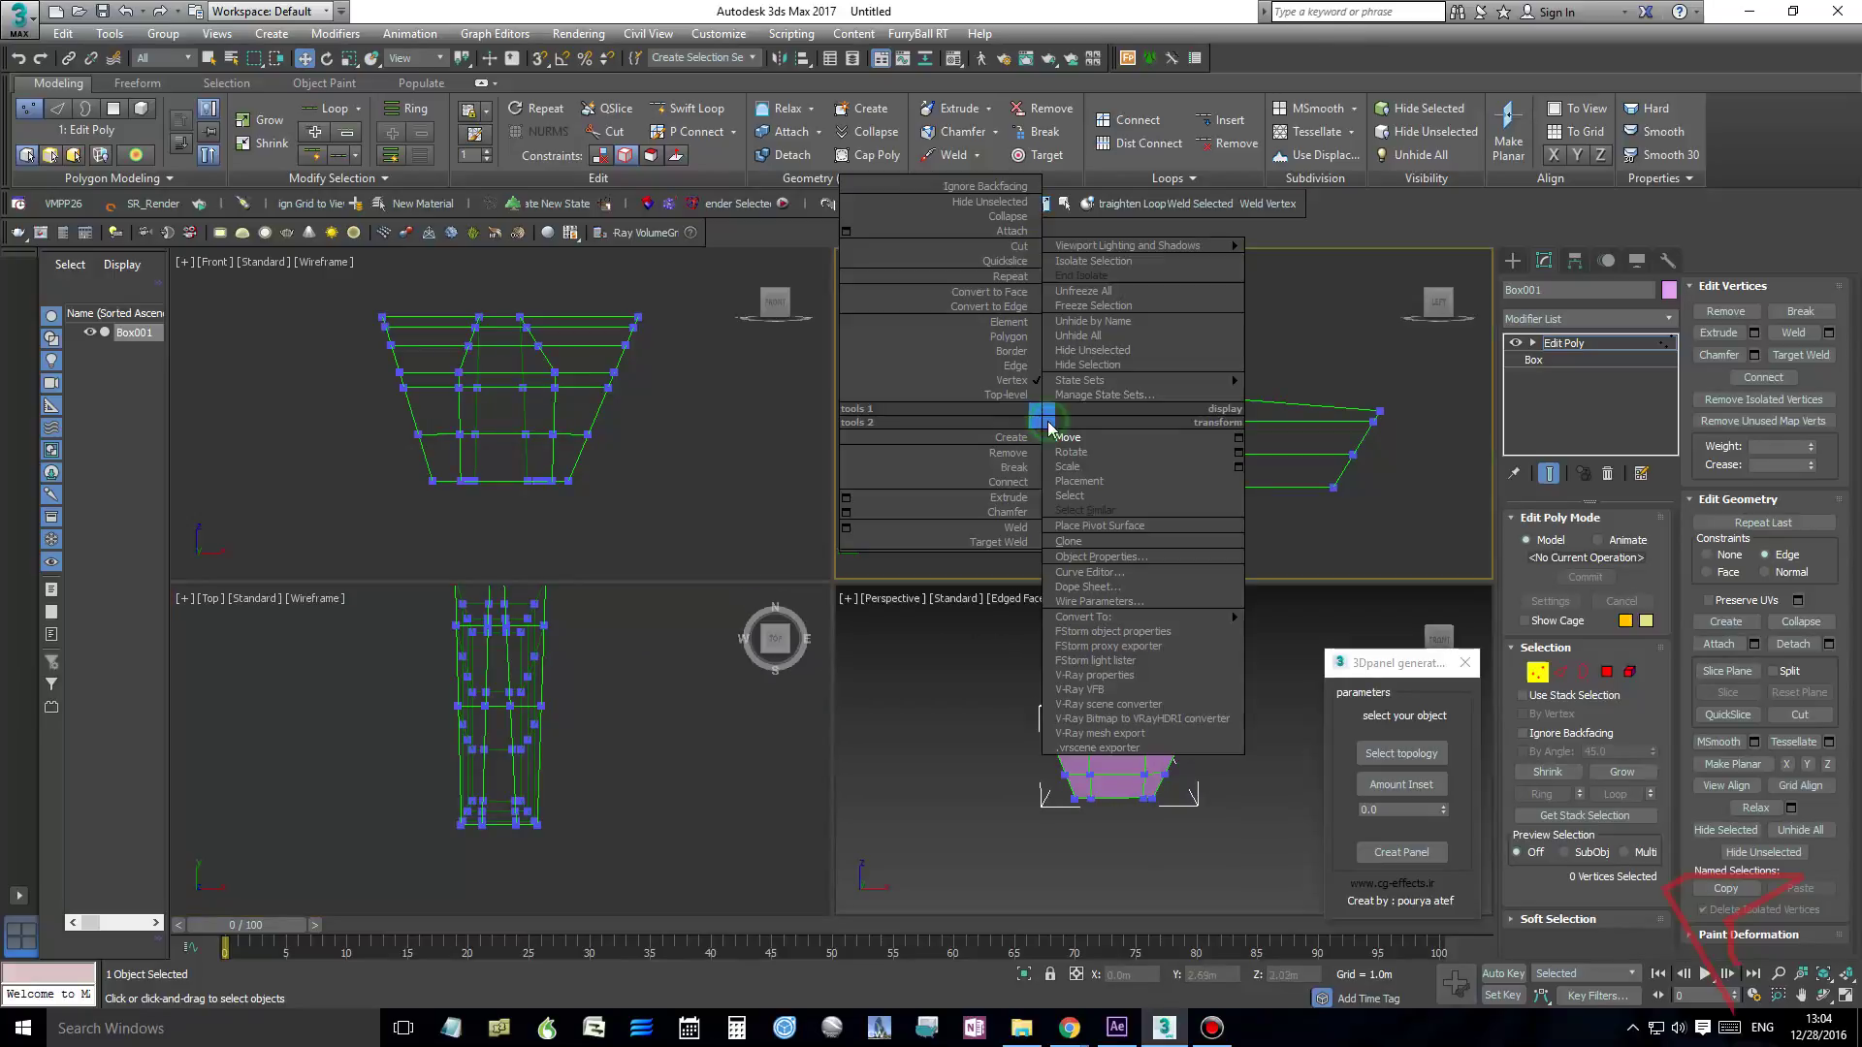
pyautogui.click(1024, 396)
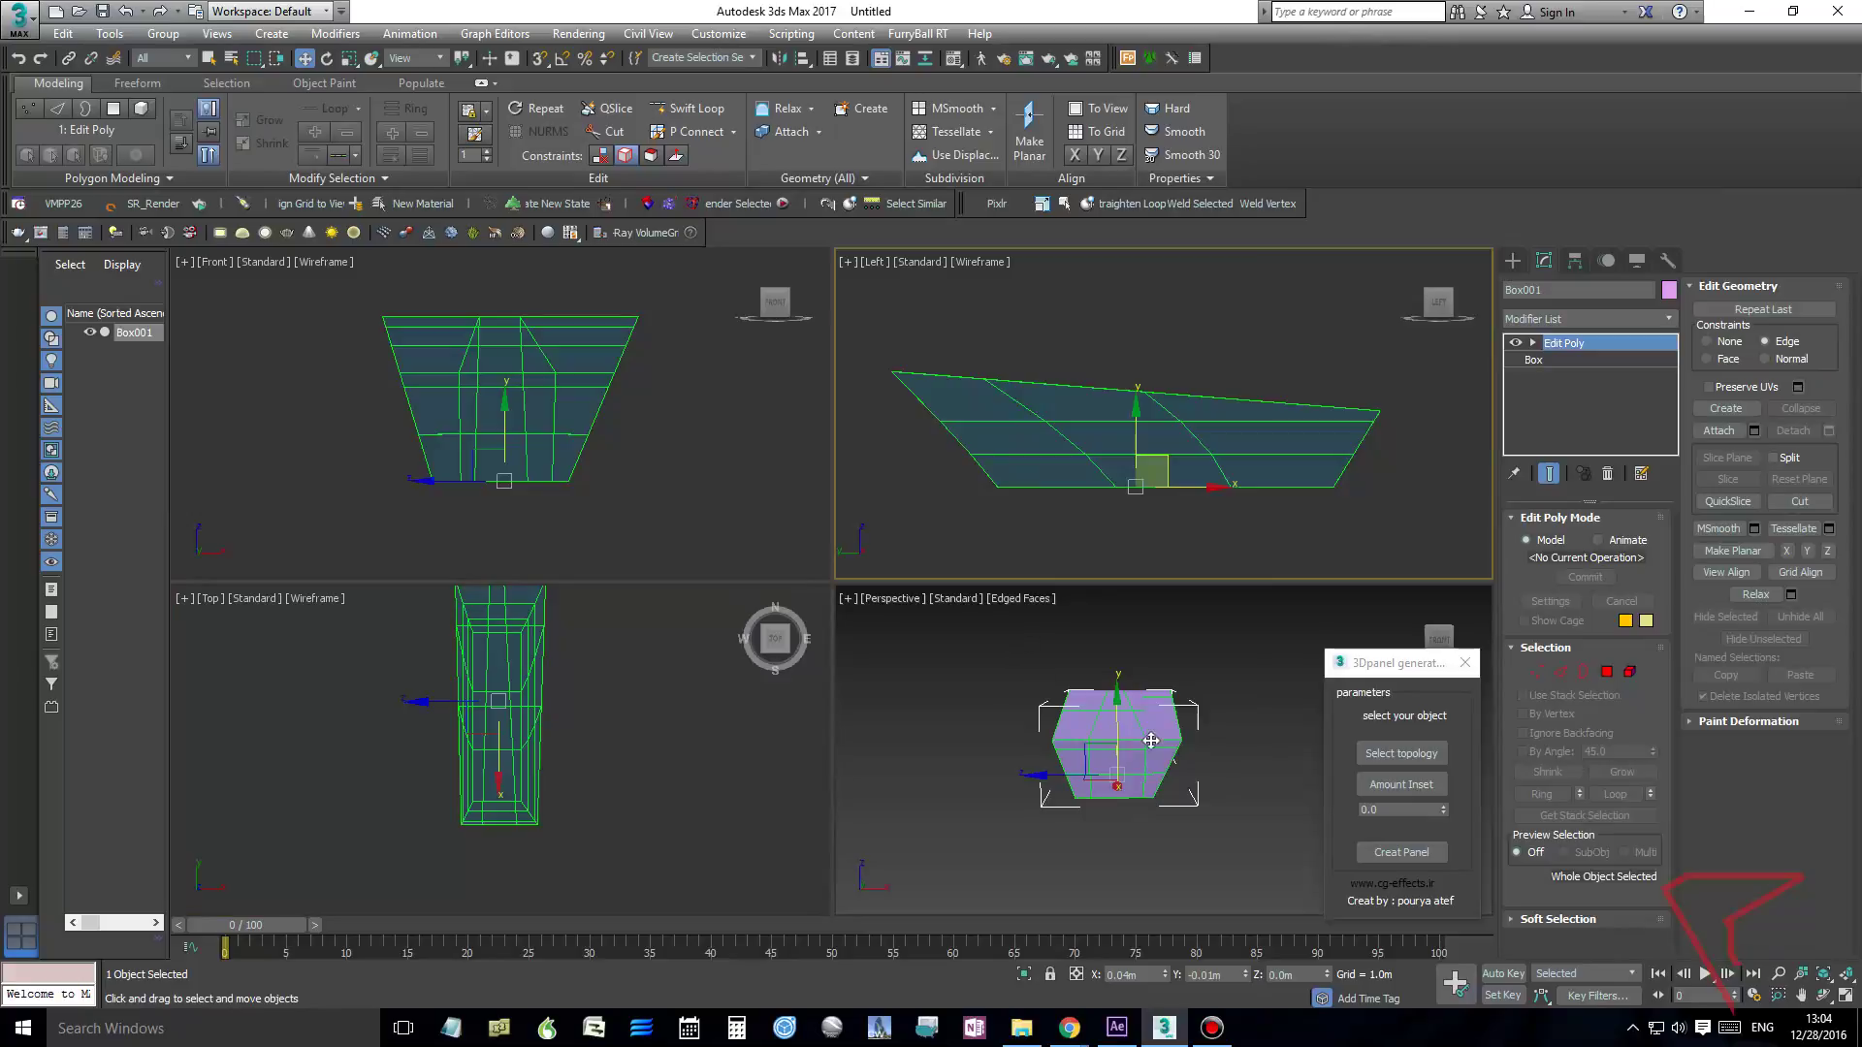
pyautogui.keyDown('alt'); pyautogui.moveTo(1152, 740); pyautogui.dragTo(1200, 754, button='middle'); pyautogui.keyUp('alt')
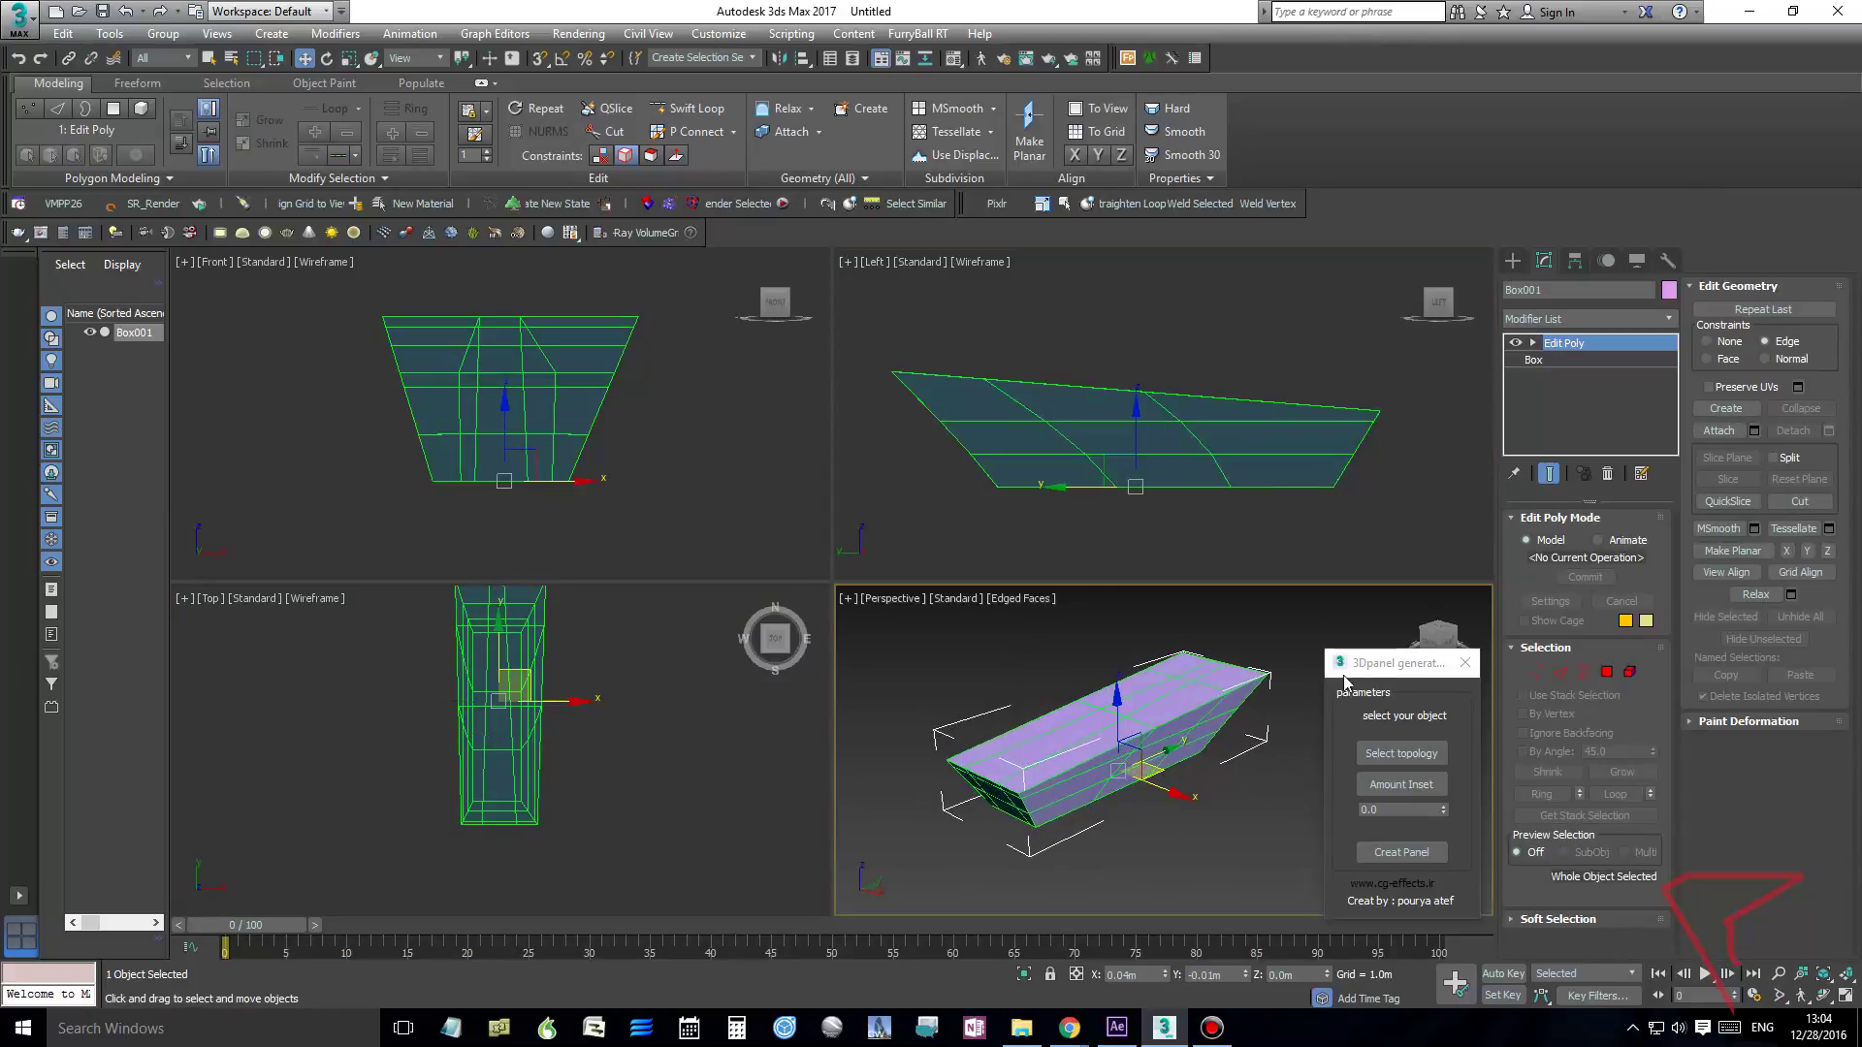
pyautogui.moveTo(1371, 658); pyautogui.dragTo(1378, 643)
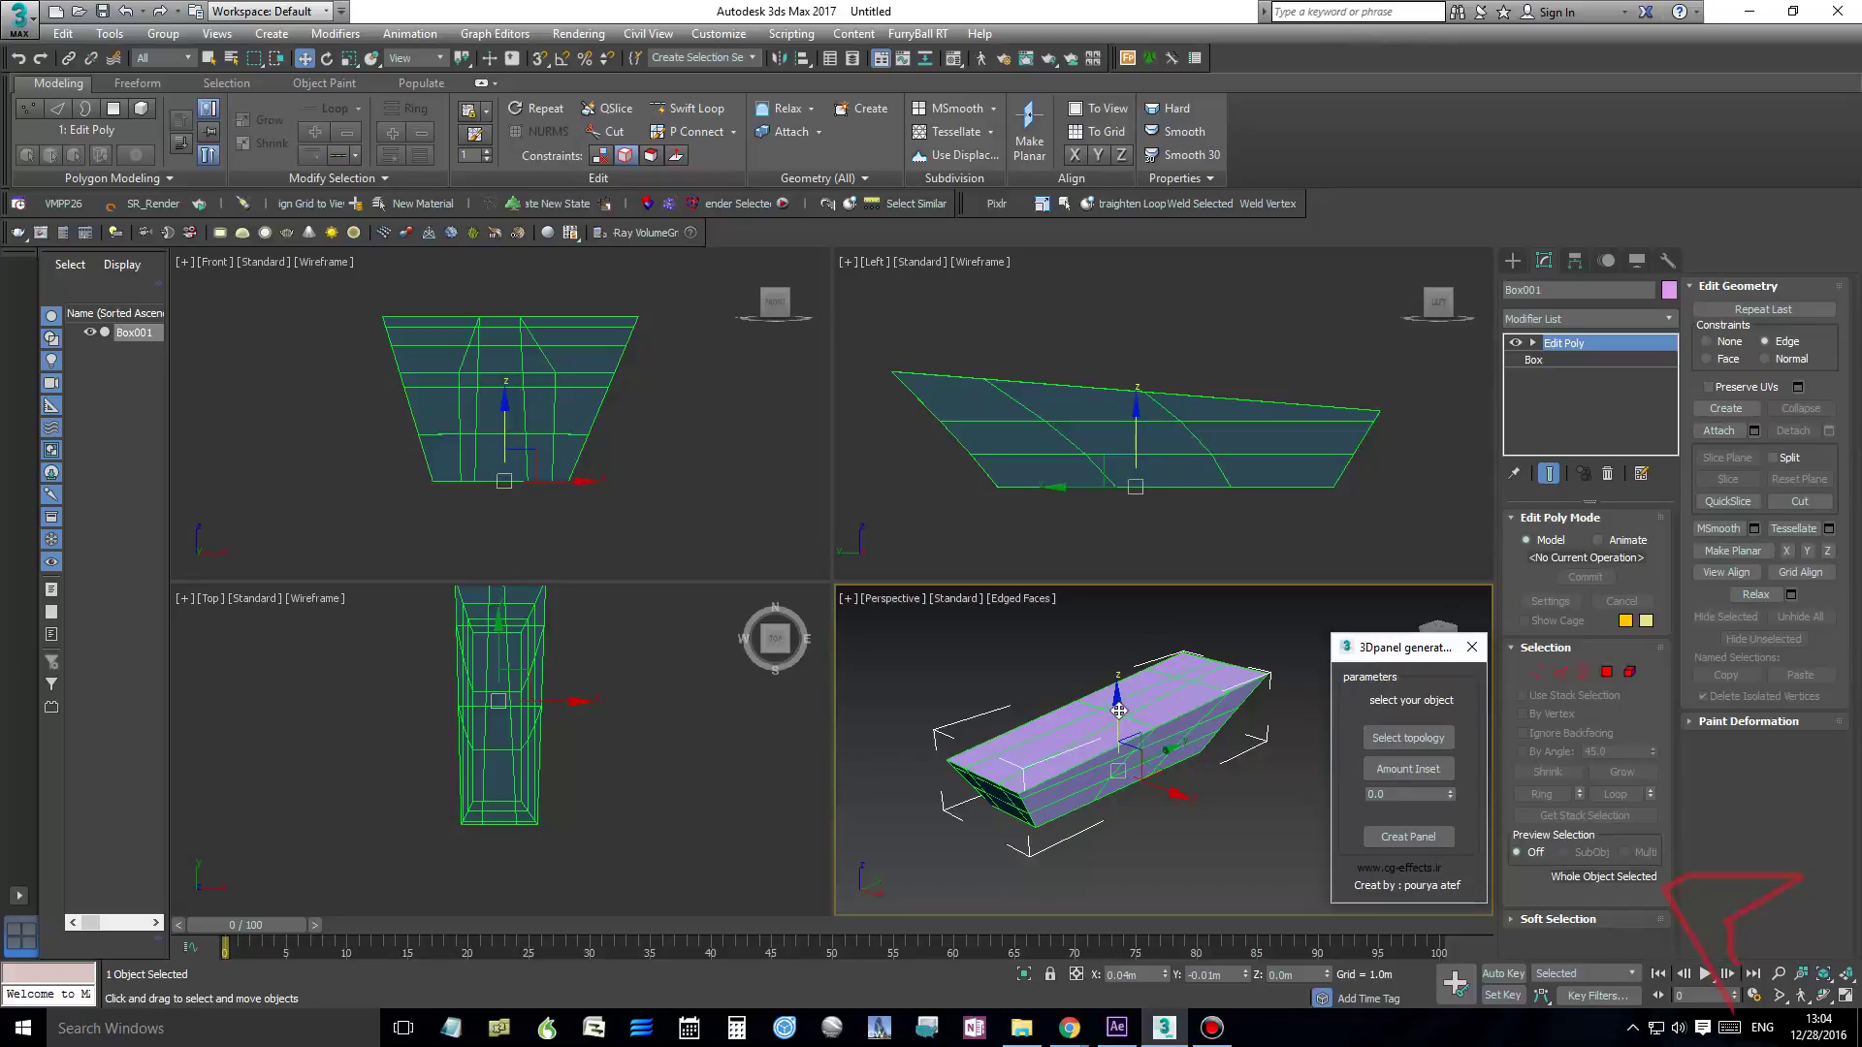
# Run the 3Dpanel script's Amount Inset on all 54 faces and raise the inset to 8.4
pyautogui.click(1382, 739)
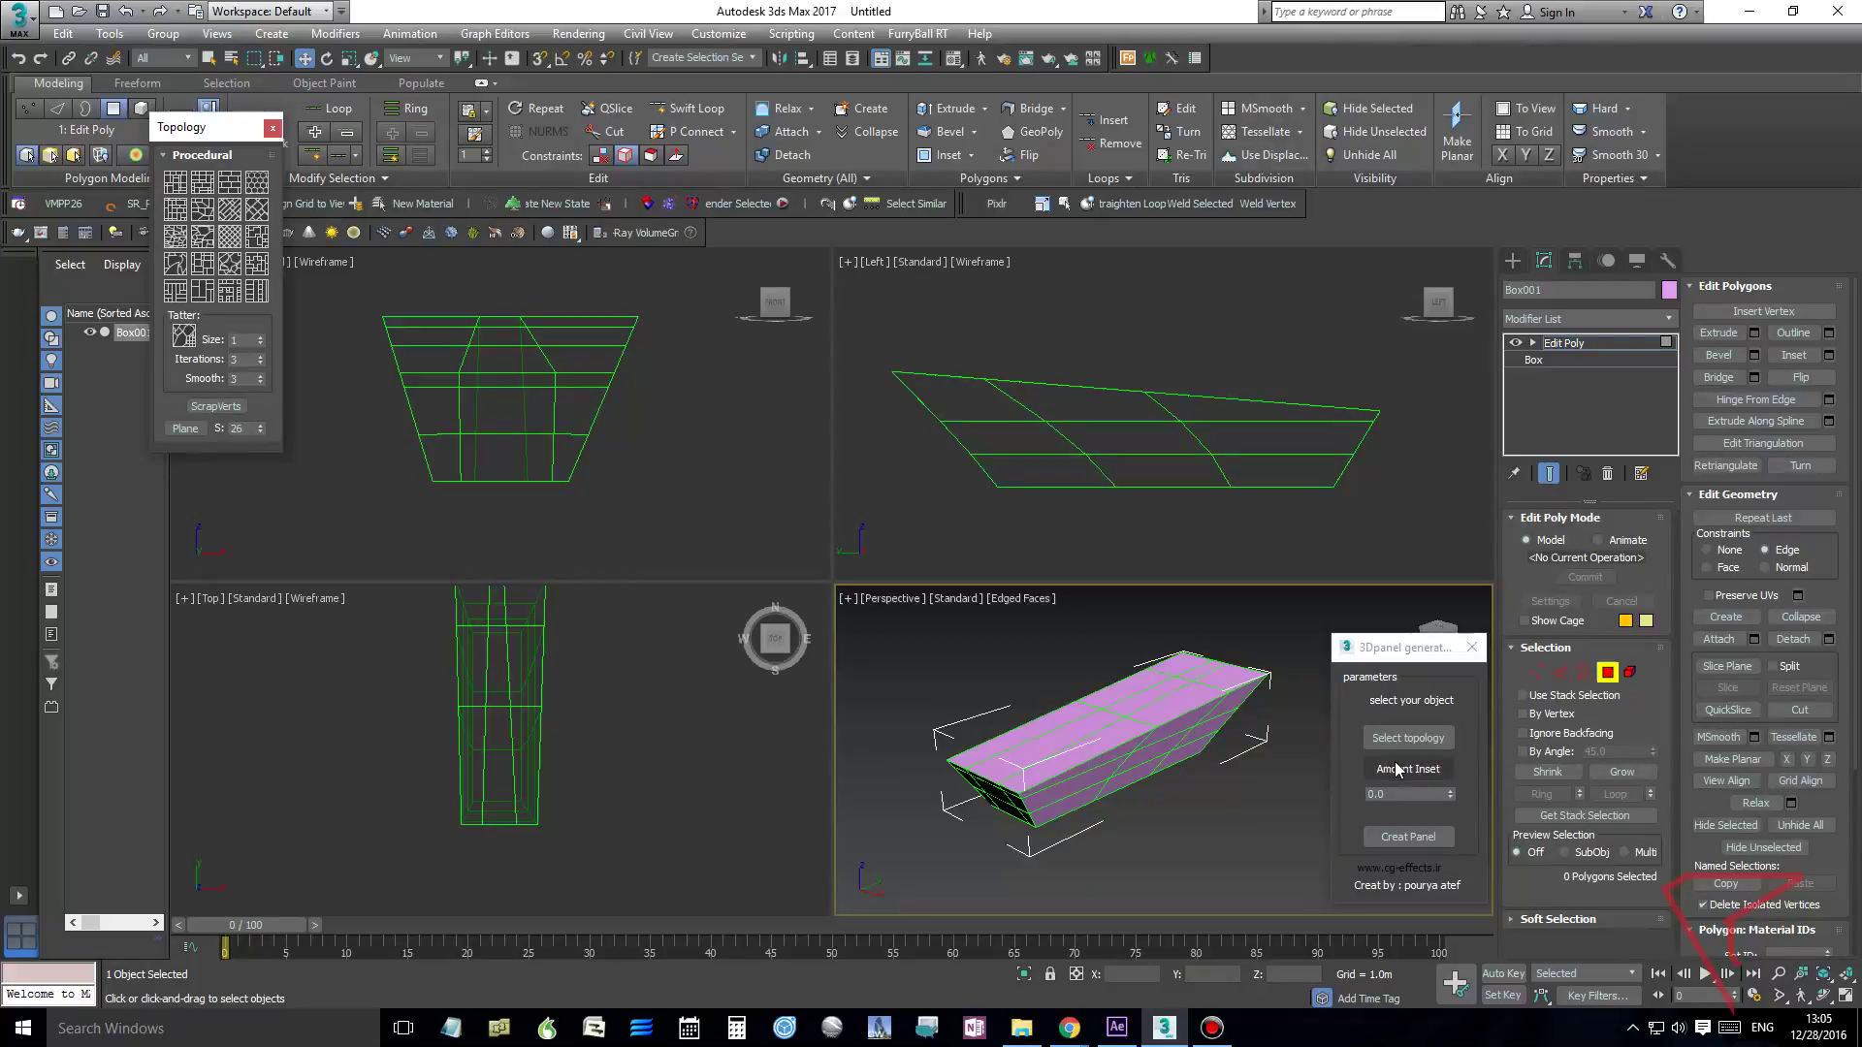
pyautogui.scroll(5, 1155, 714)
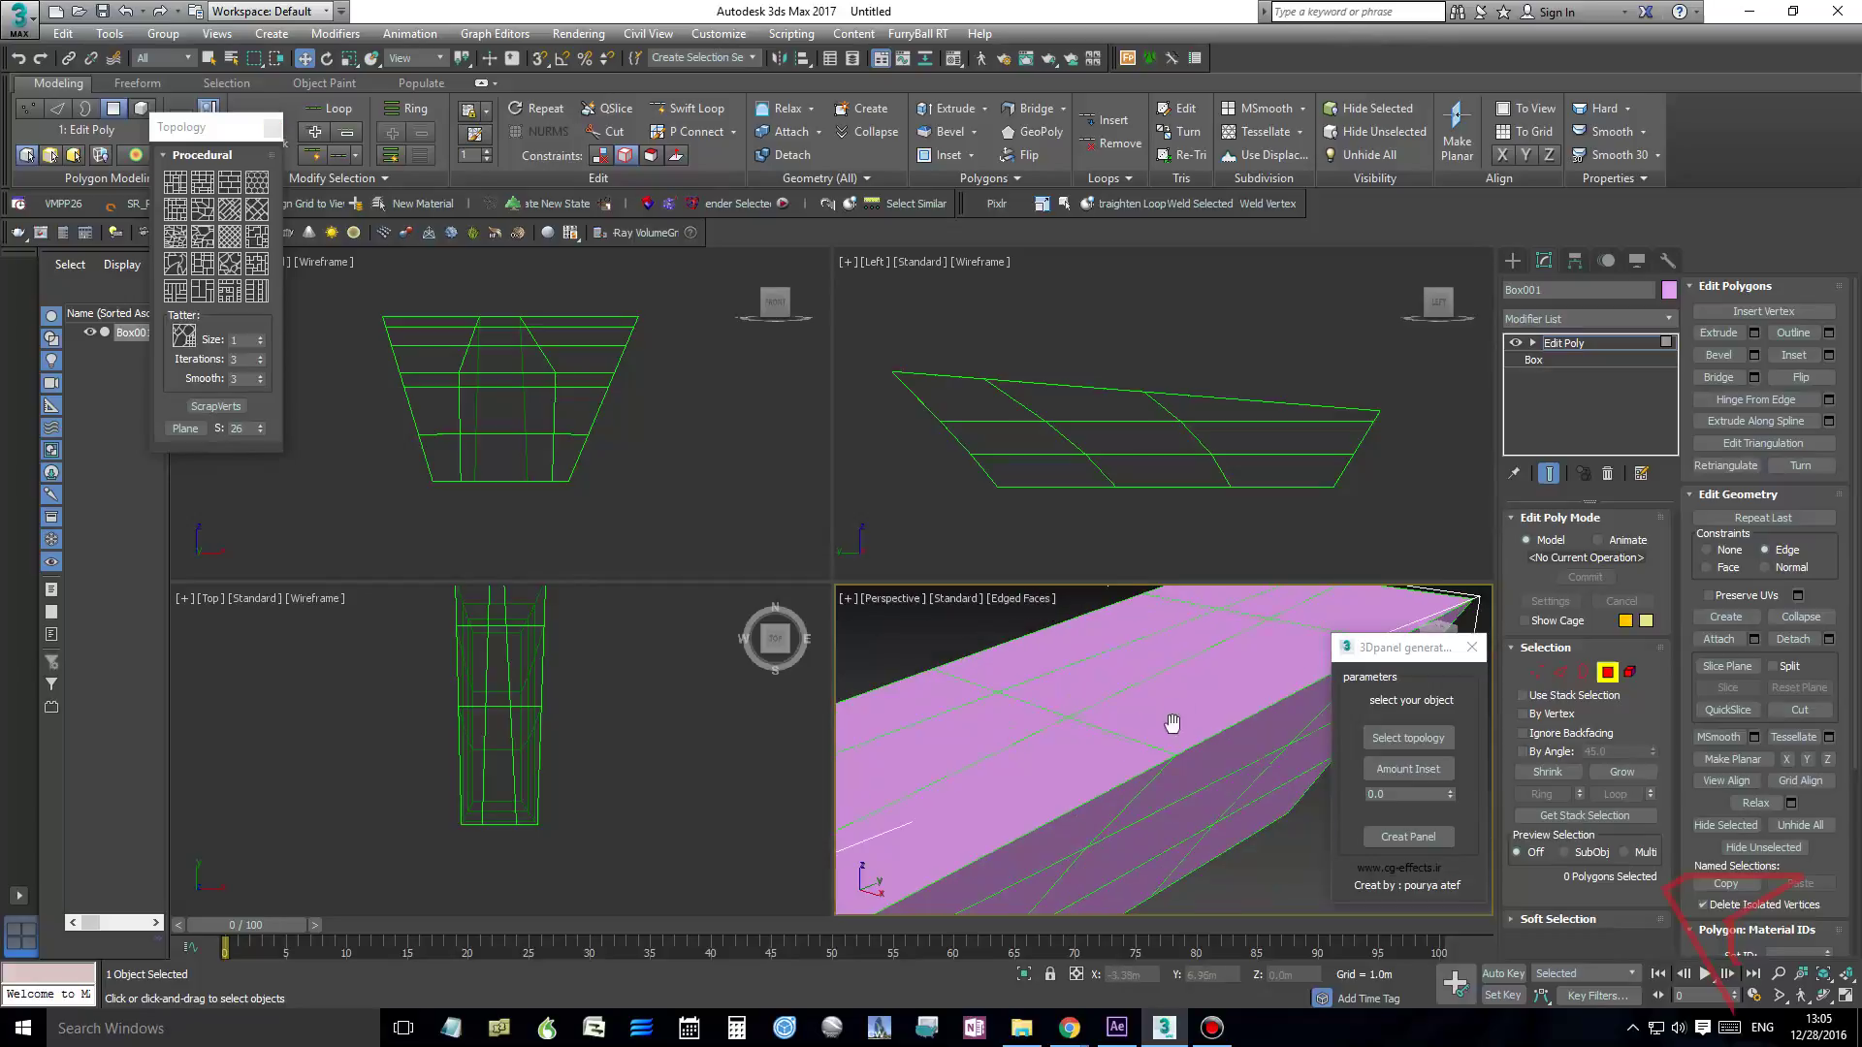
pyautogui.click(1408, 769)
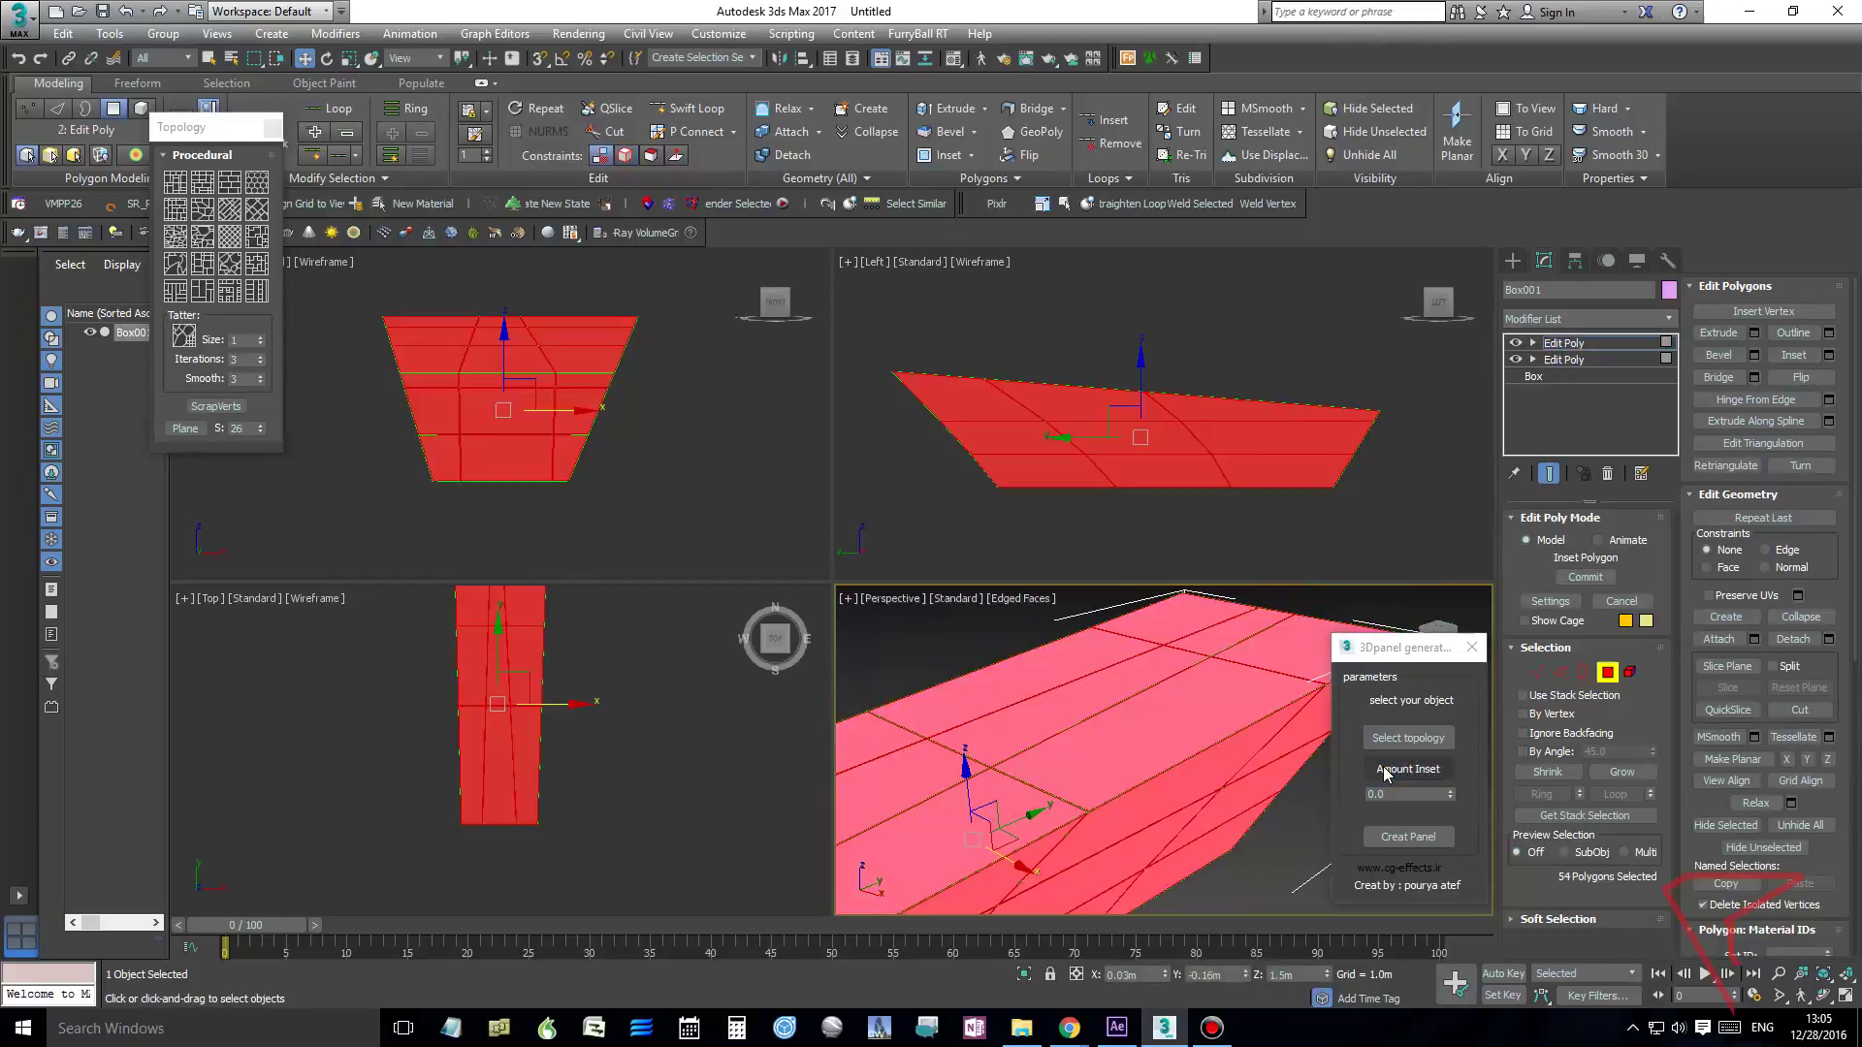
pyautogui.scroll(2, 1272, 713)
pyautogui.scroll(3, 1230, 776)
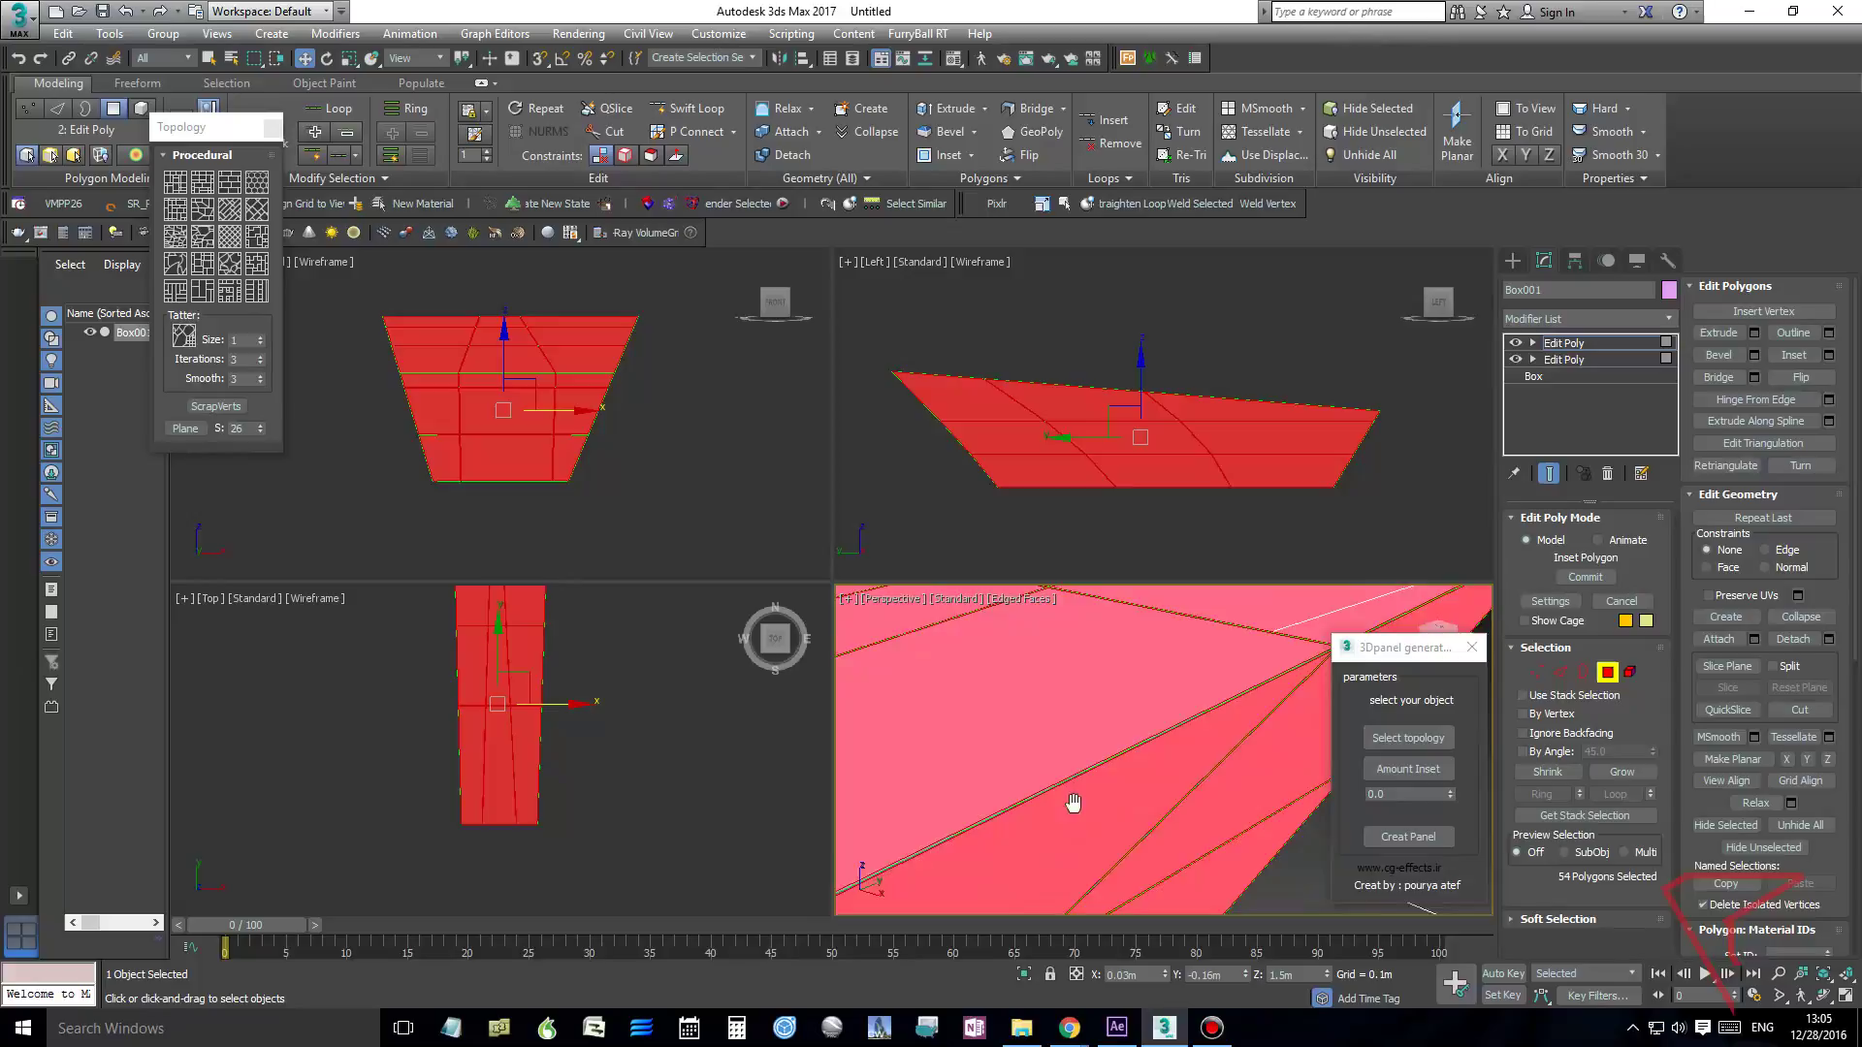
pyautogui.scroll(4, 1211, 683)
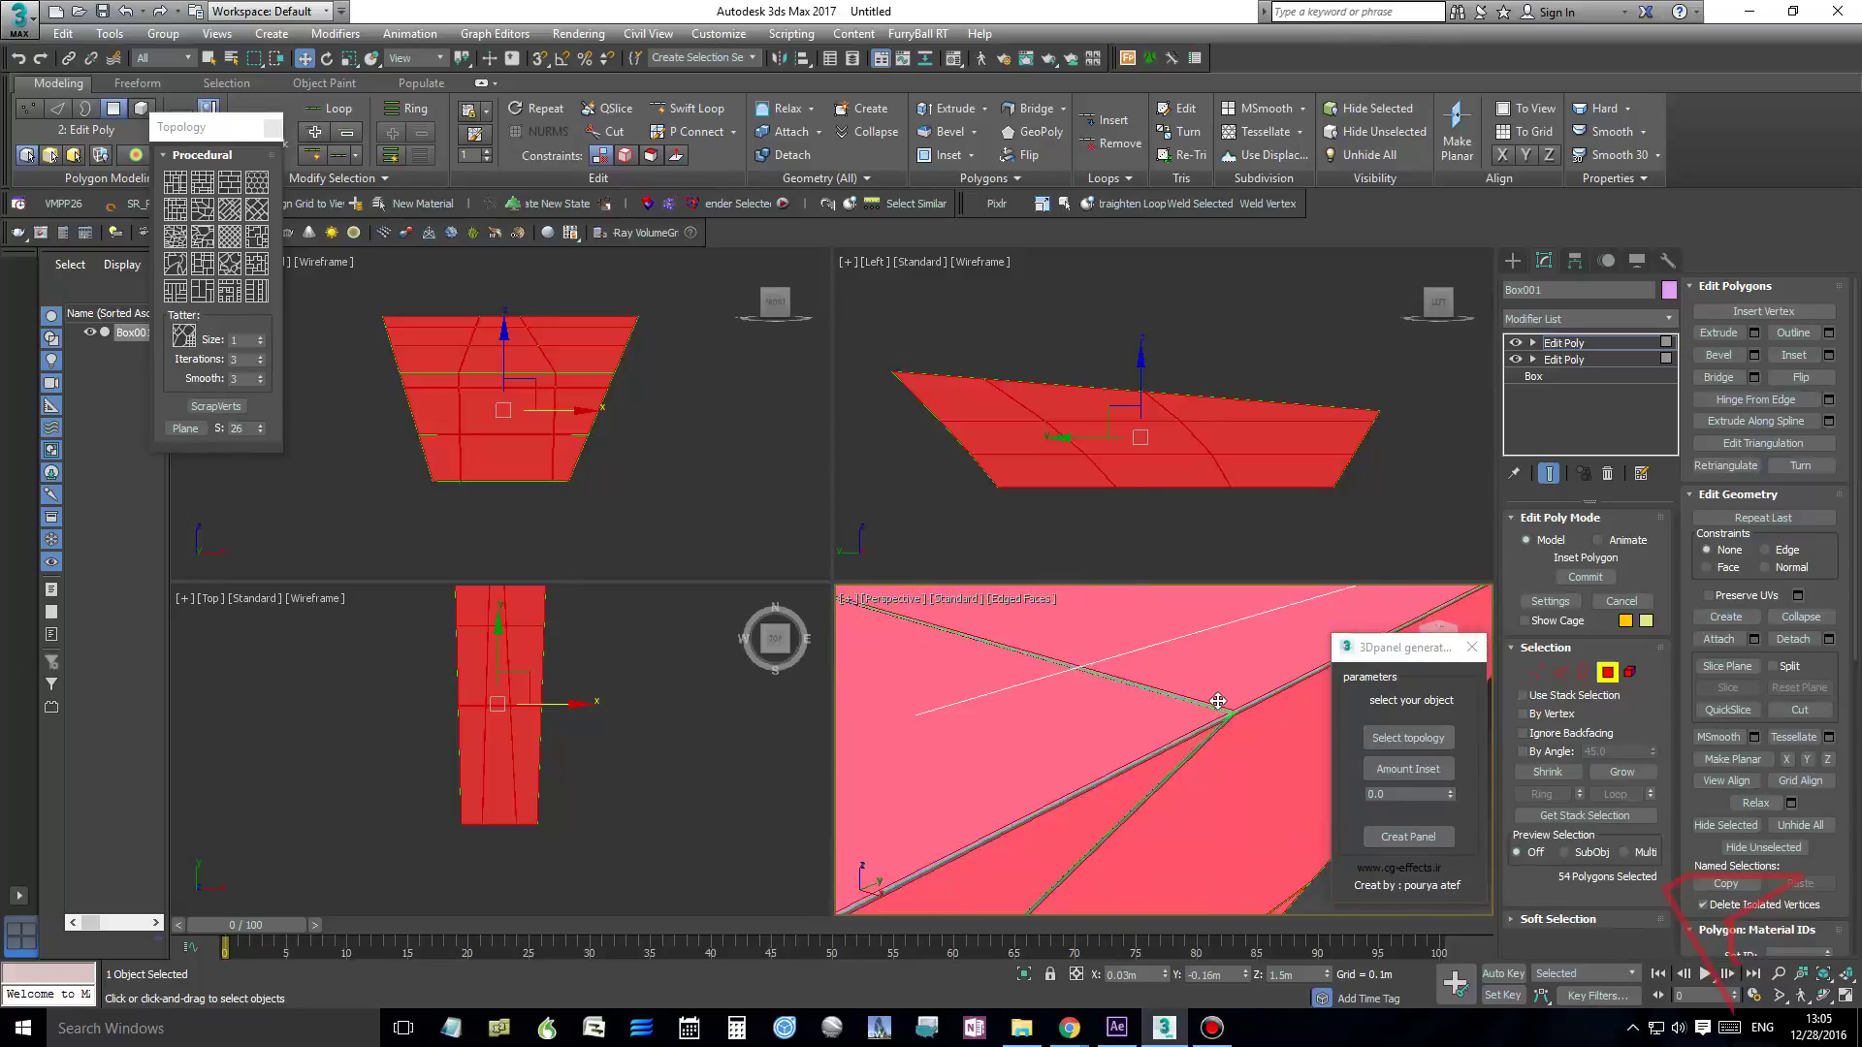
pyautogui.moveTo(1452, 798); pyautogui.dragTo(1451, 768)
pyautogui.scroll(-4, 1149, 726)
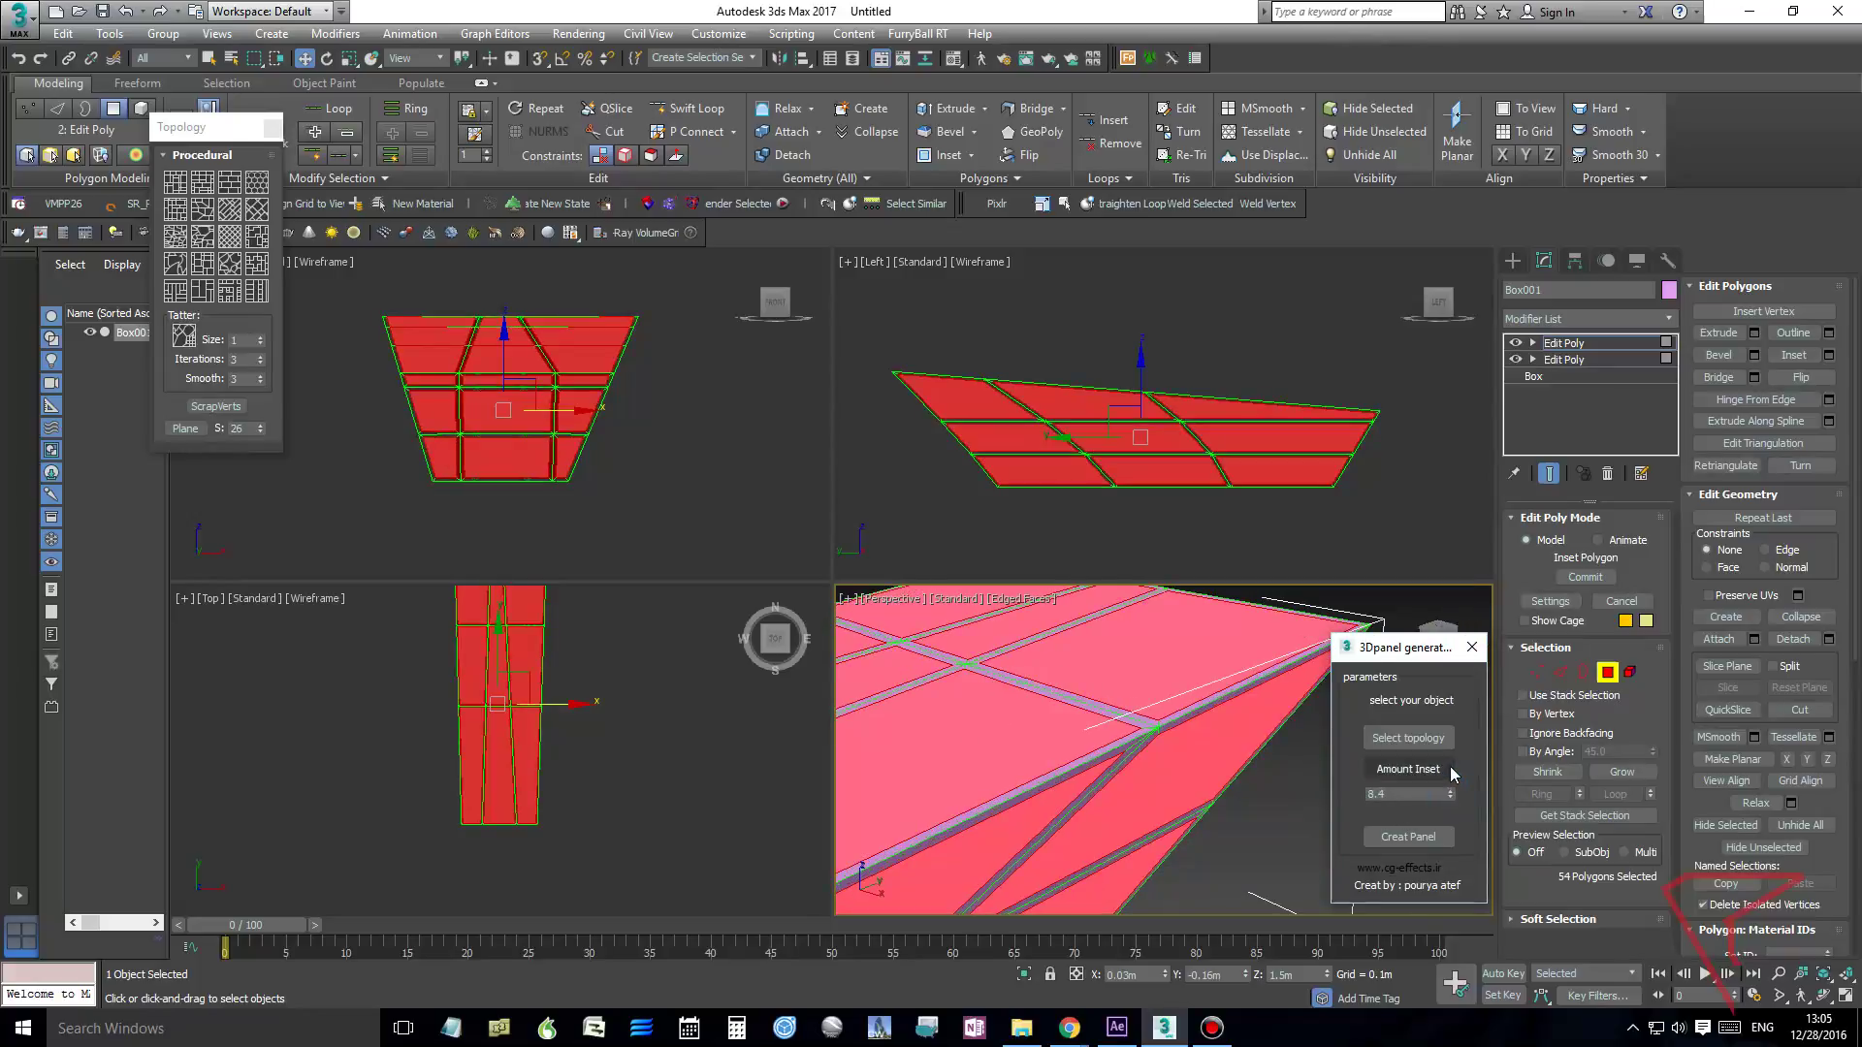
pyautogui.scroll(-4, 1120, 752)
pyautogui.moveTo(1124, 751)
pyautogui.mouseDown(button='middle')
pyautogui.moveTo(1105, 756)
pyautogui.moveTo(1109, 733)
pyautogui.moveTo(1101, 781)
pyautogui.moveTo(1143, 765)
pyautogui.moveTo(1115, 780)
pyautogui.mouseUp(button='middle')
pyautogui.scroll(3, 1105, 757)
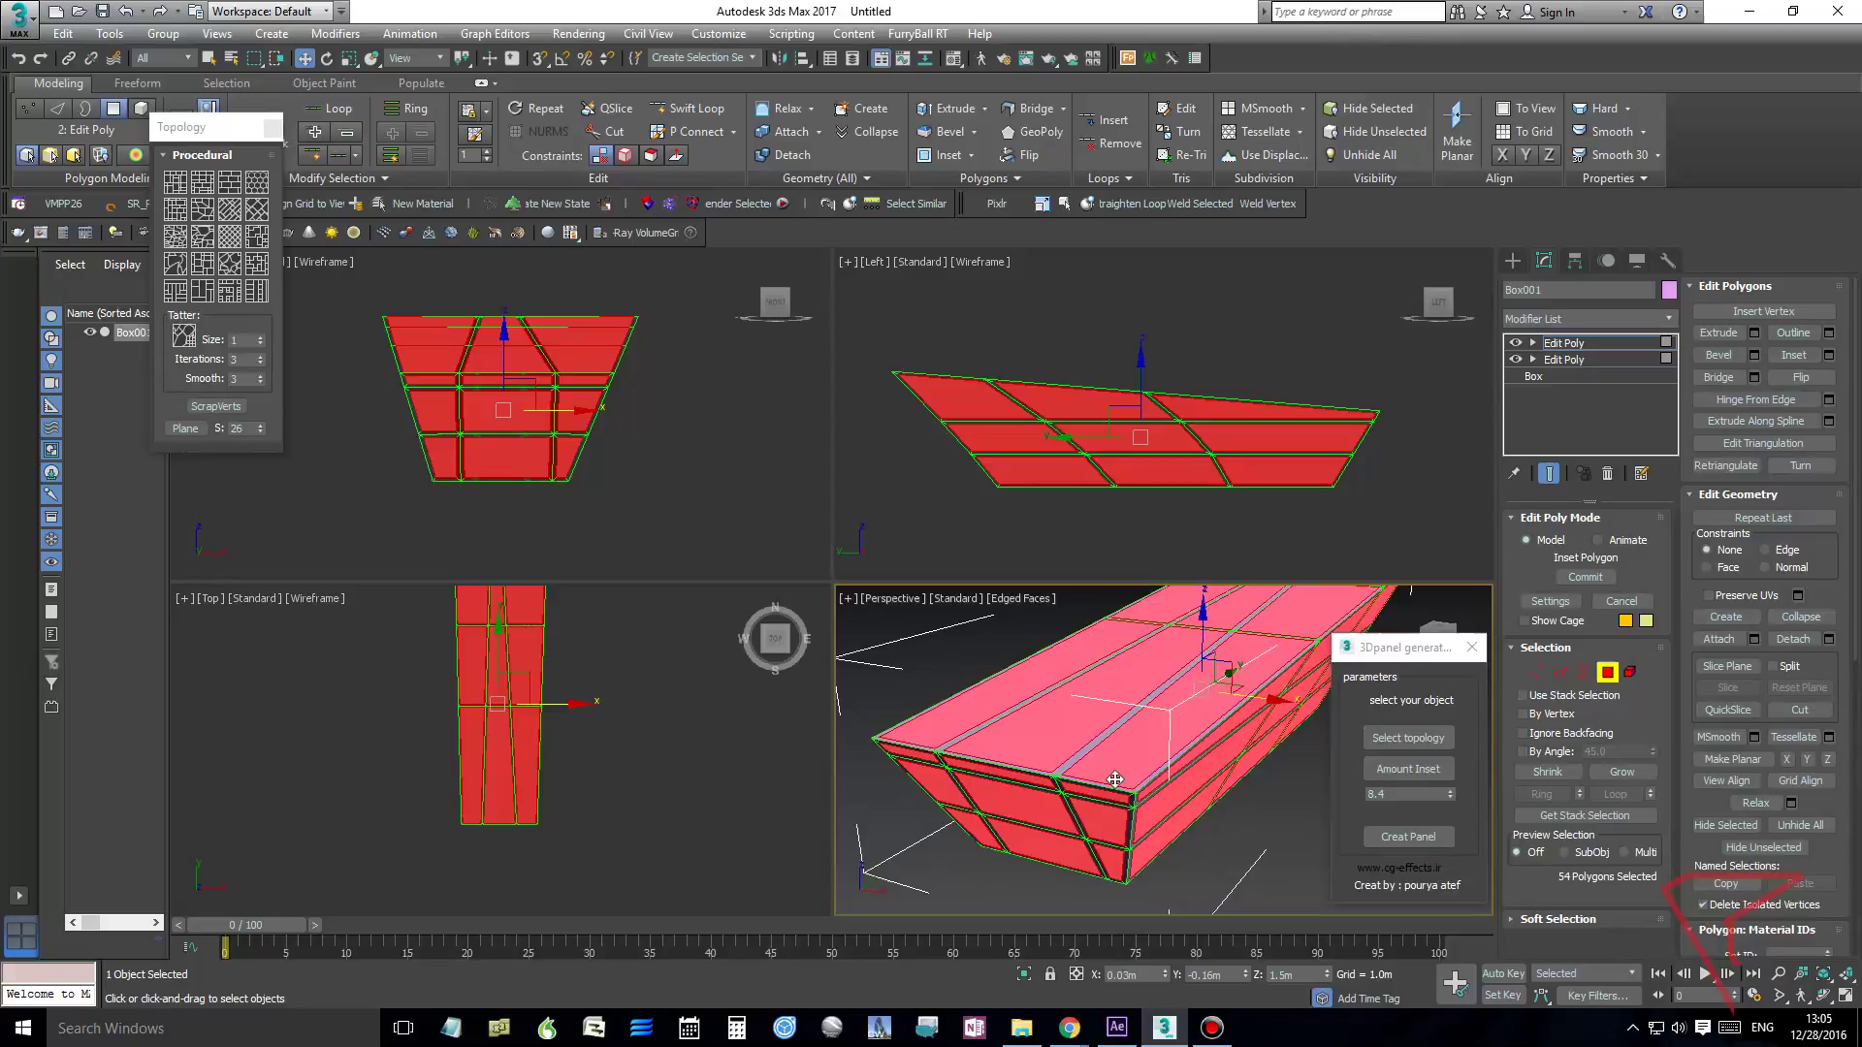
pyautogui.moveTo(1197, 705)
pyautogui.keyDown('alt'); pyautogui.mouseDown(button='middle')
pyautogui.moveTo(1177, 714)
pyautogui.moveTo(1188, 698)
pyautogui.mouseUp(button='middle'); pyautogui.keyUp('alt')
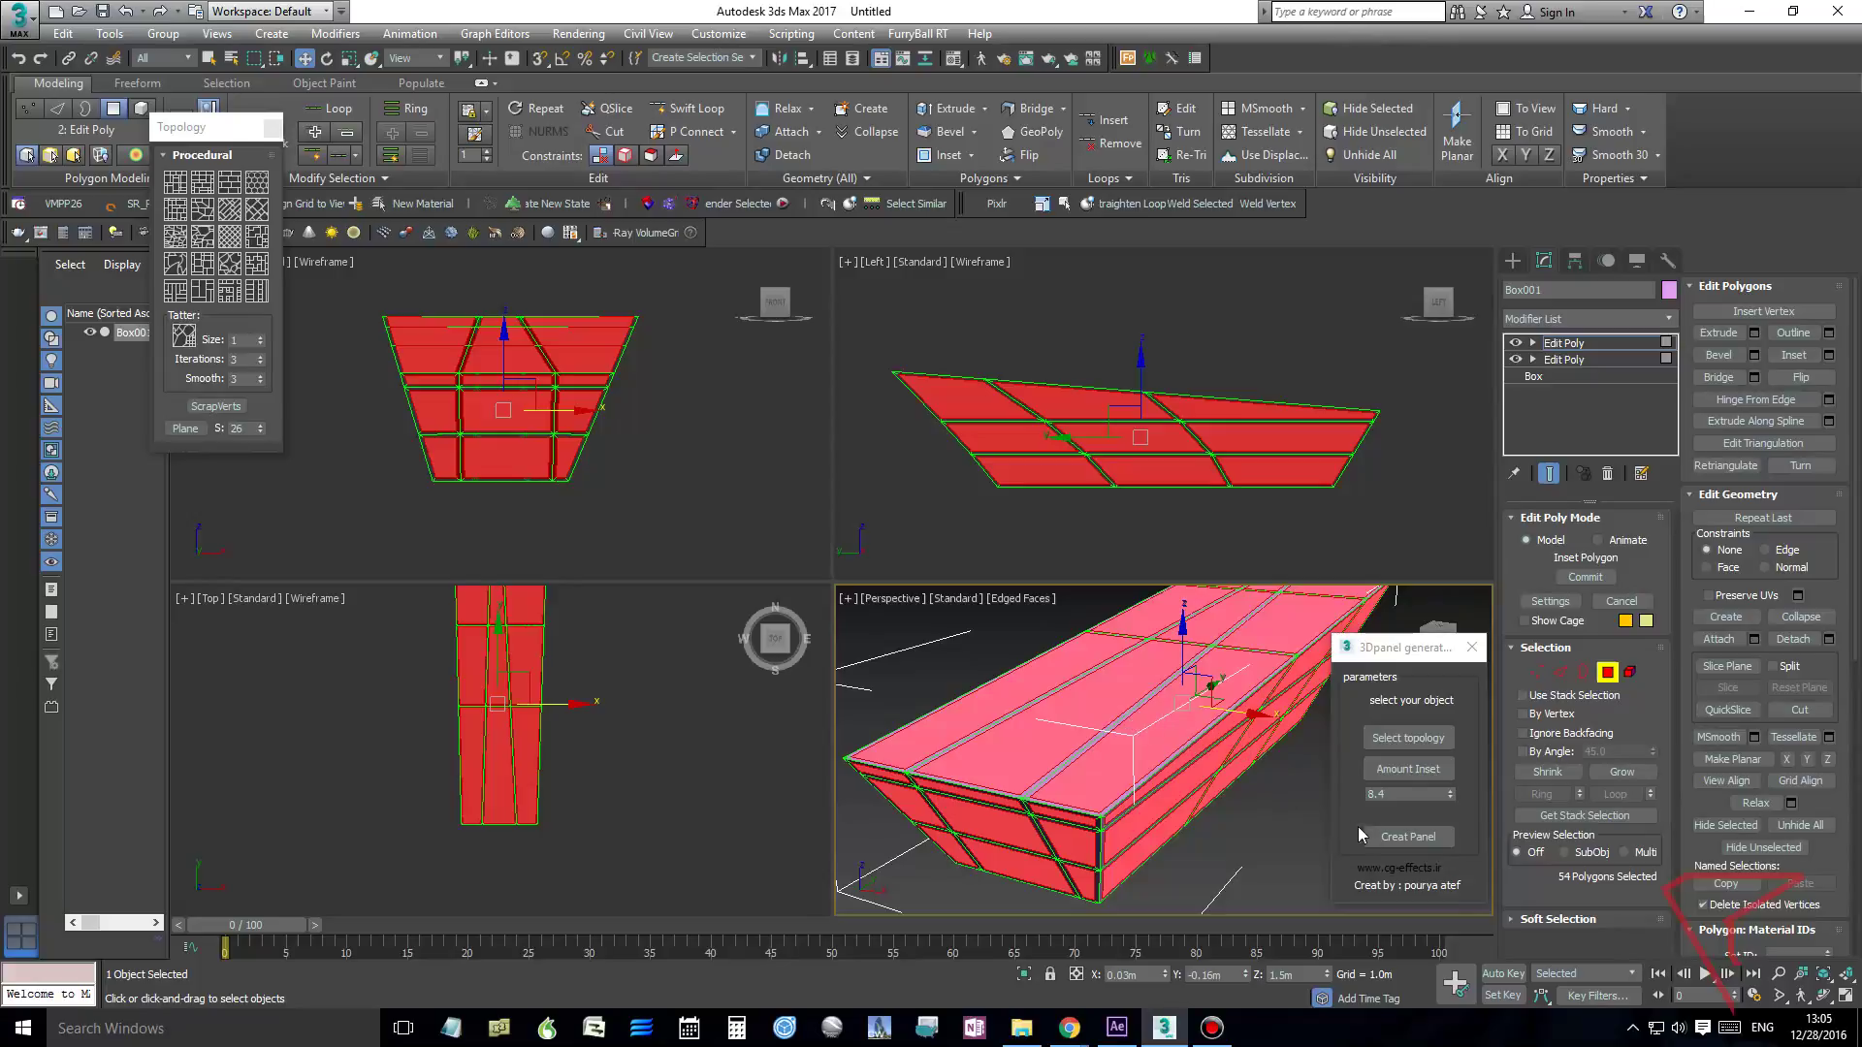
# Generate the perforated panel with Creat Panel, then view it maximized and shaded without edges
pyautogui.click(1403, 837)
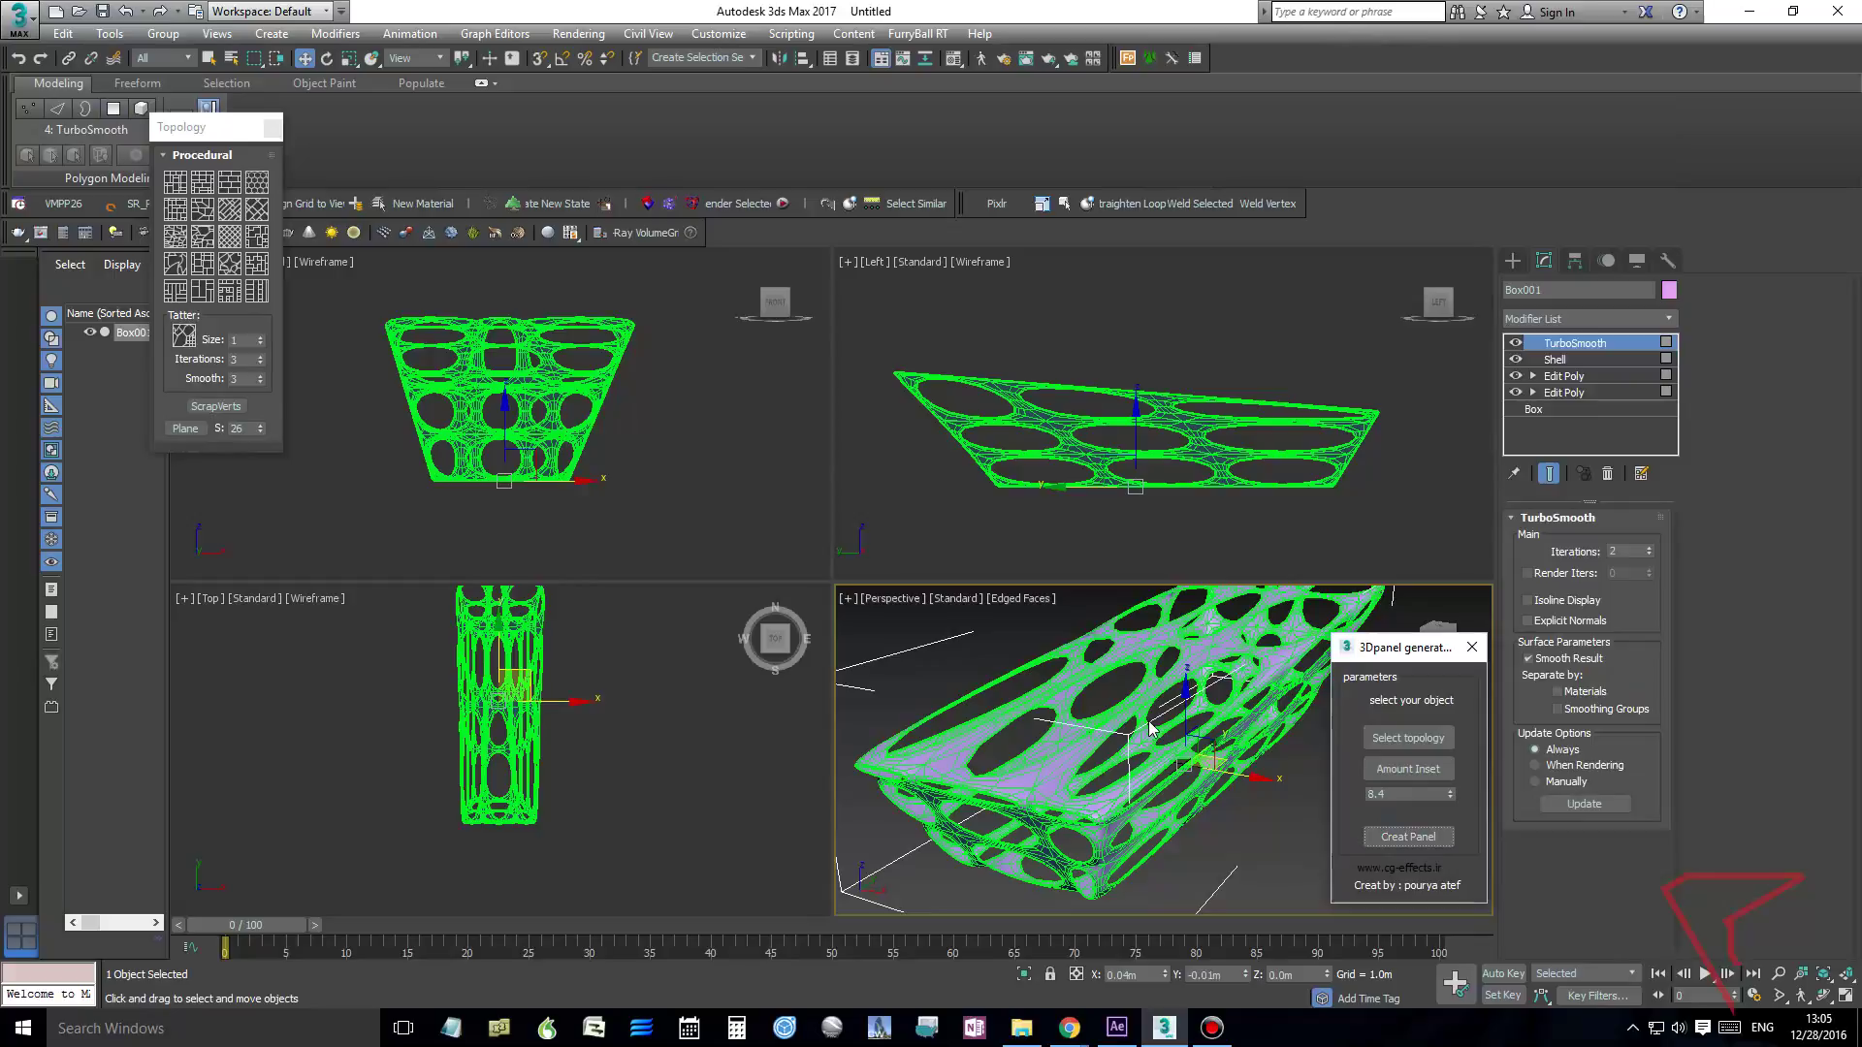
pyautogui.hotkey('alt', 'w')
pyautogui.keyDown('alt'); pyautogui.moveTo(984, 545); pyautogui.dragTo(994, 619, button='middle'); pyautogui.keyUp('alt')
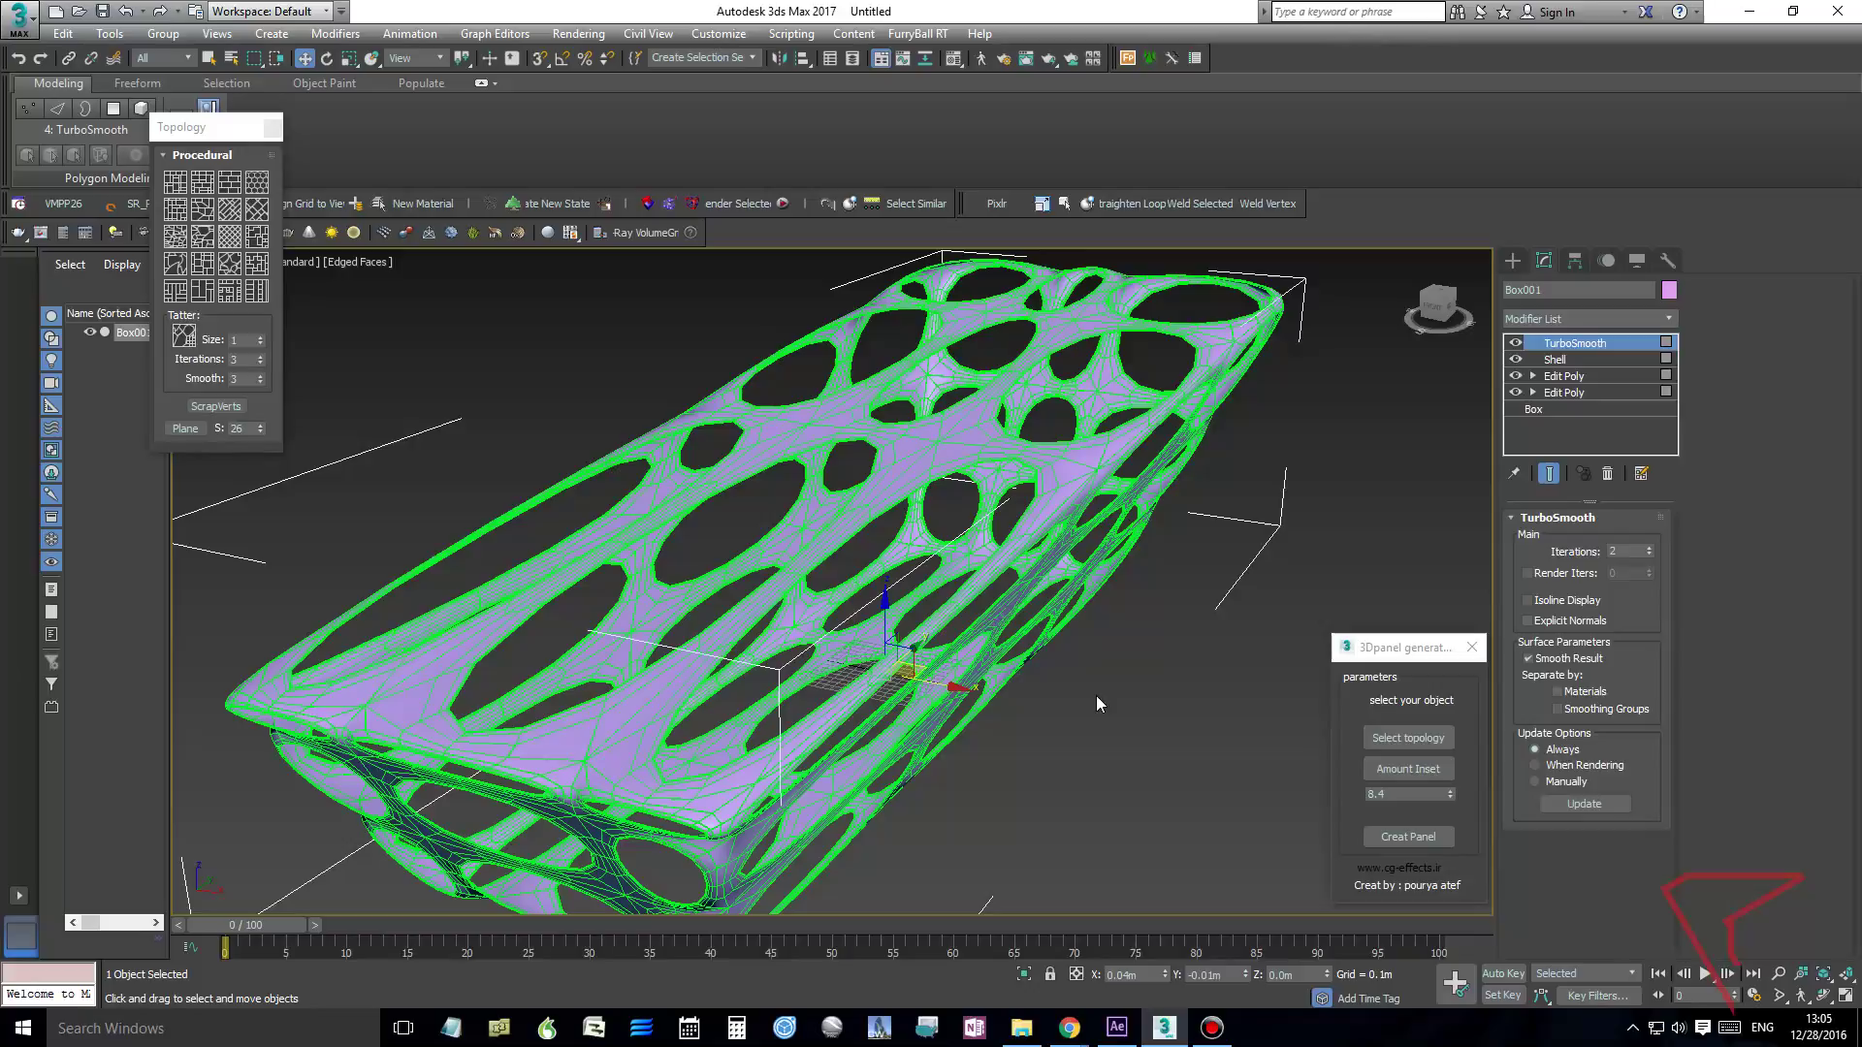
pyautogui.press('F4')
pyautogui.keyDown('alt'); pyautogui.moveTo(1137, 627); pyautogui.dragTo(806, 592, button='middle'); pyautogui.keyUp('alt')
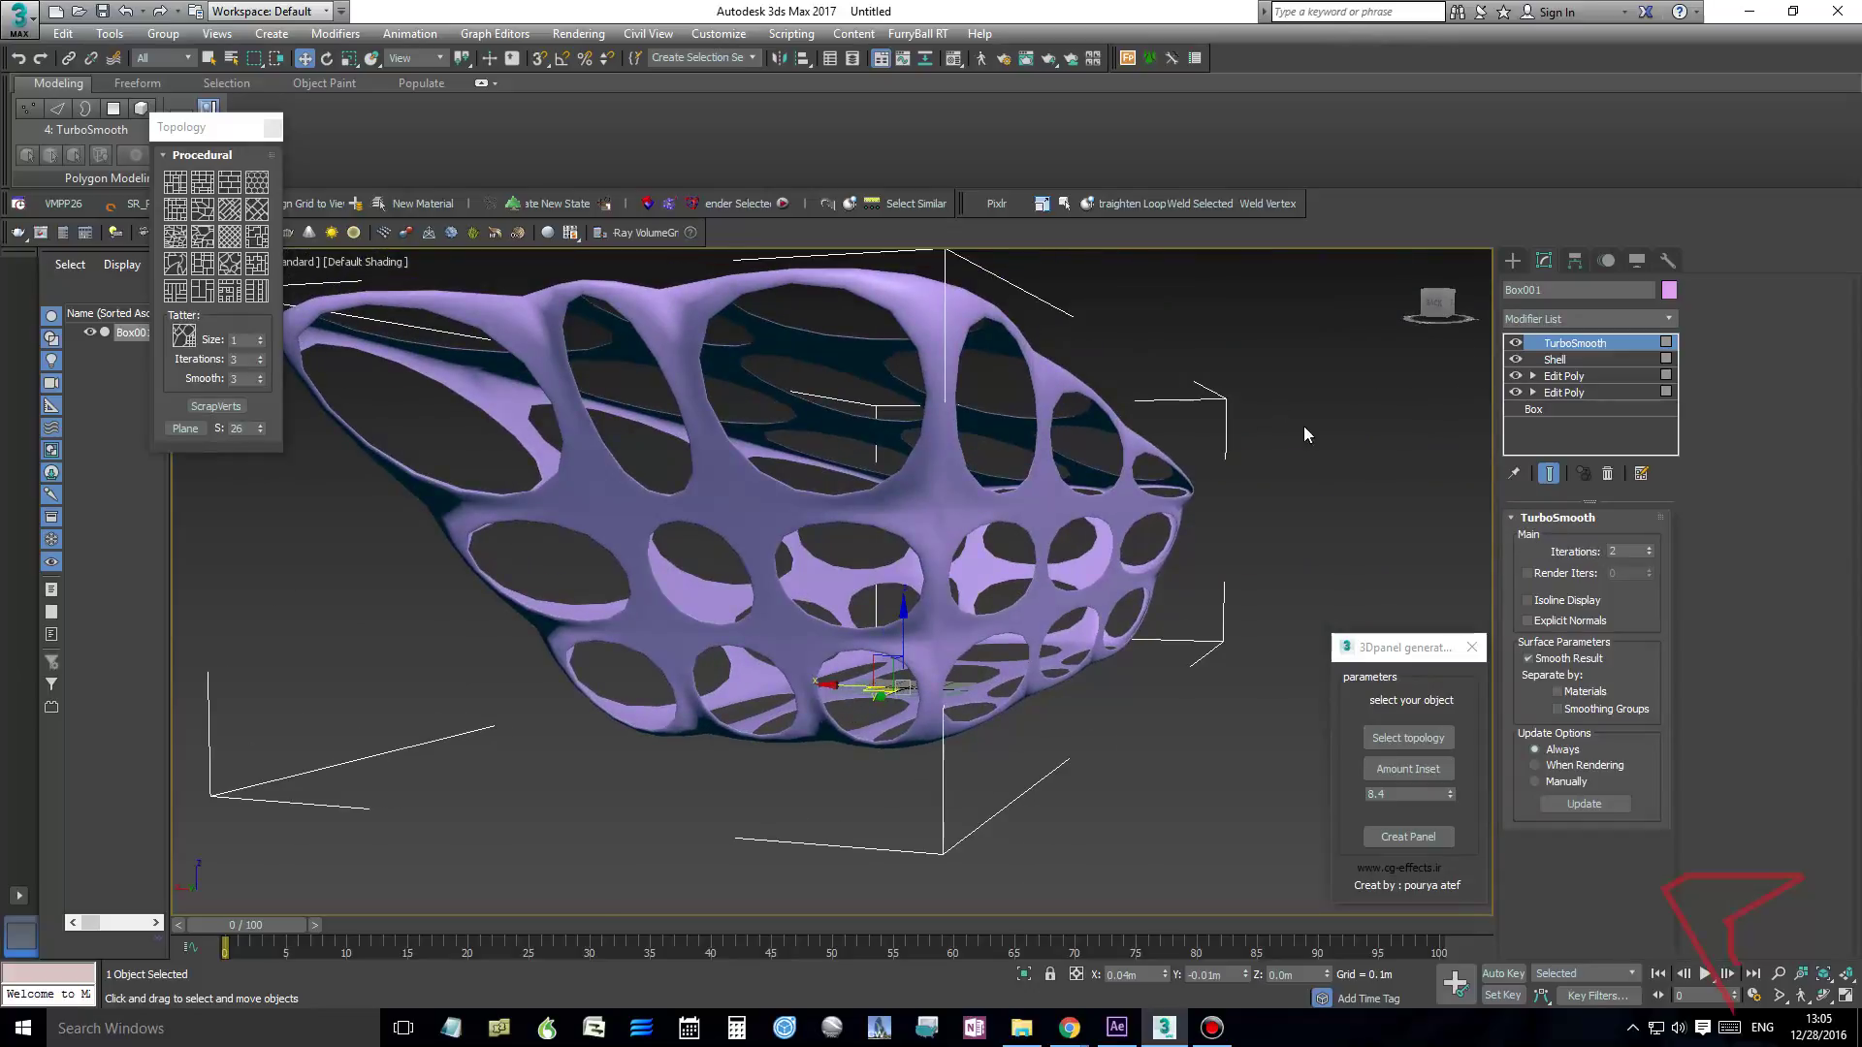
# Raise TurboSmooth to 4 iterations, then disable TurboSmooth to show the angular lattice struts
pyautogui.scroll(5, 890, 356)
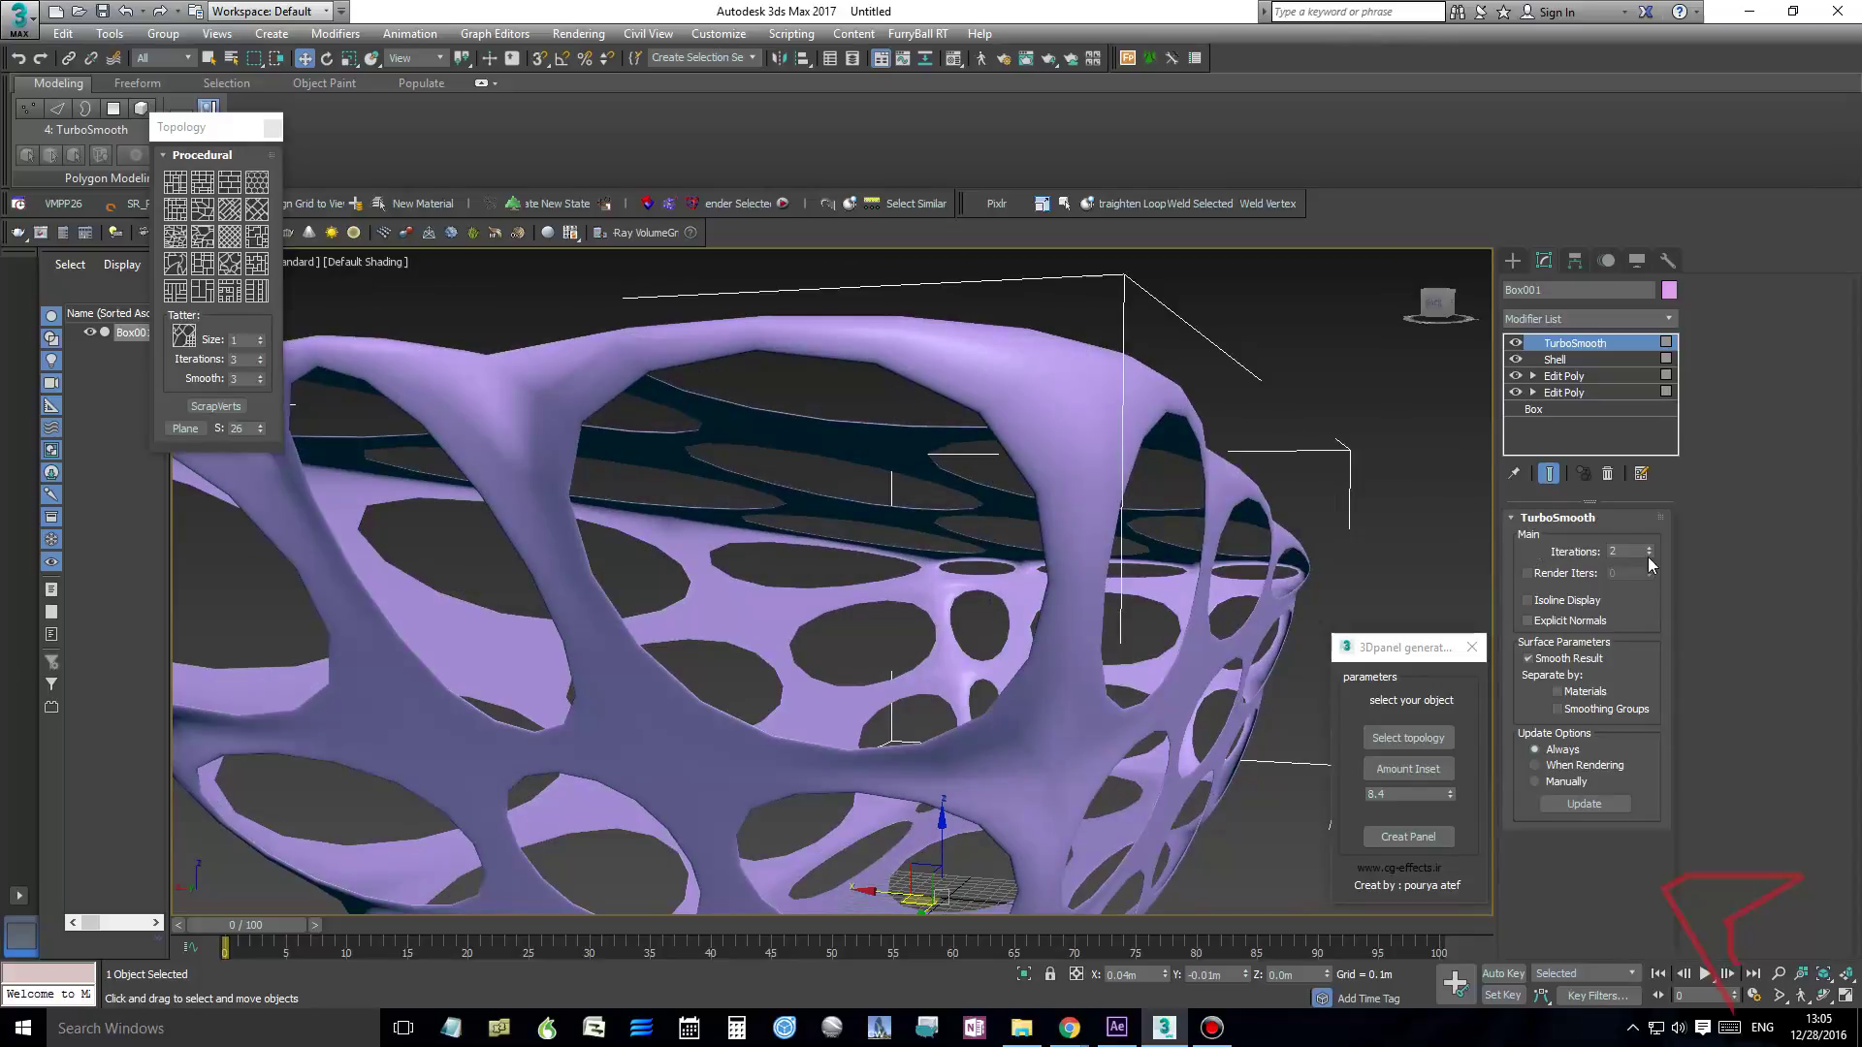
pyautogui.click(1650, 549)
pyautogui.click(1650, 549)
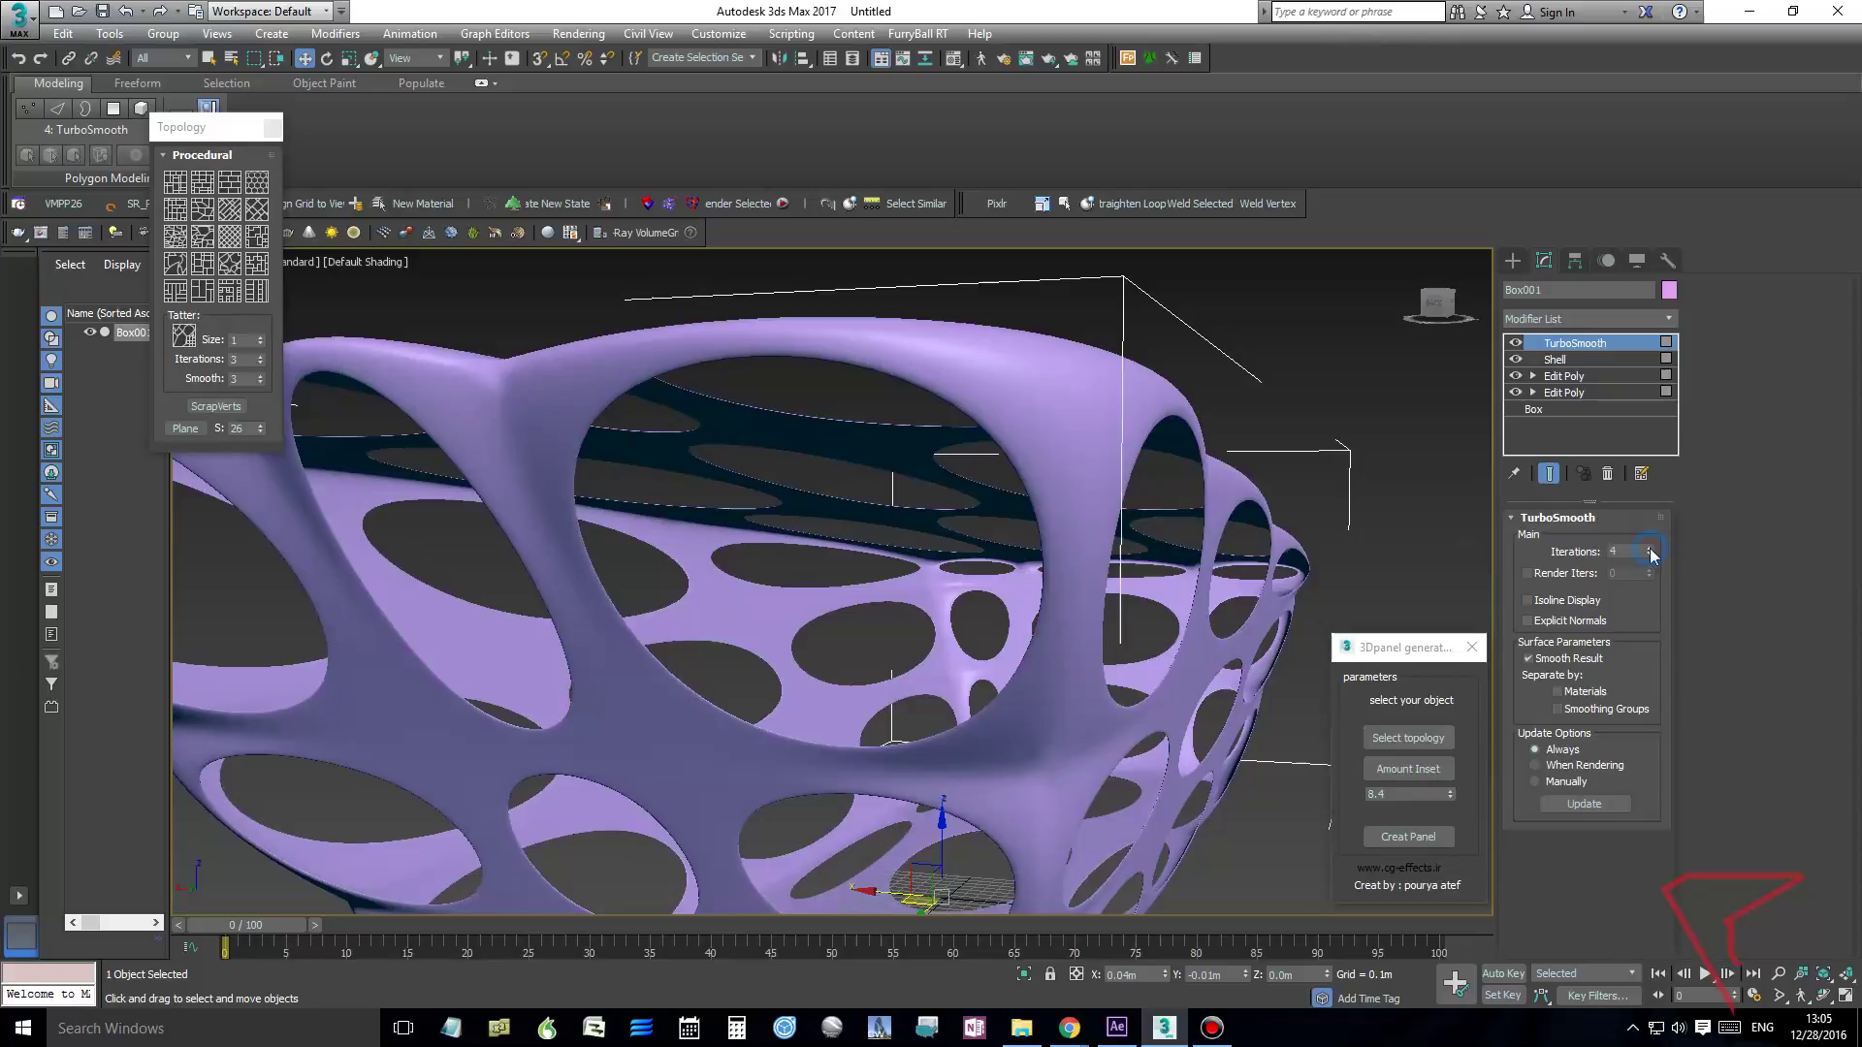
pyautogui.scroll(-3, 1066, 541)
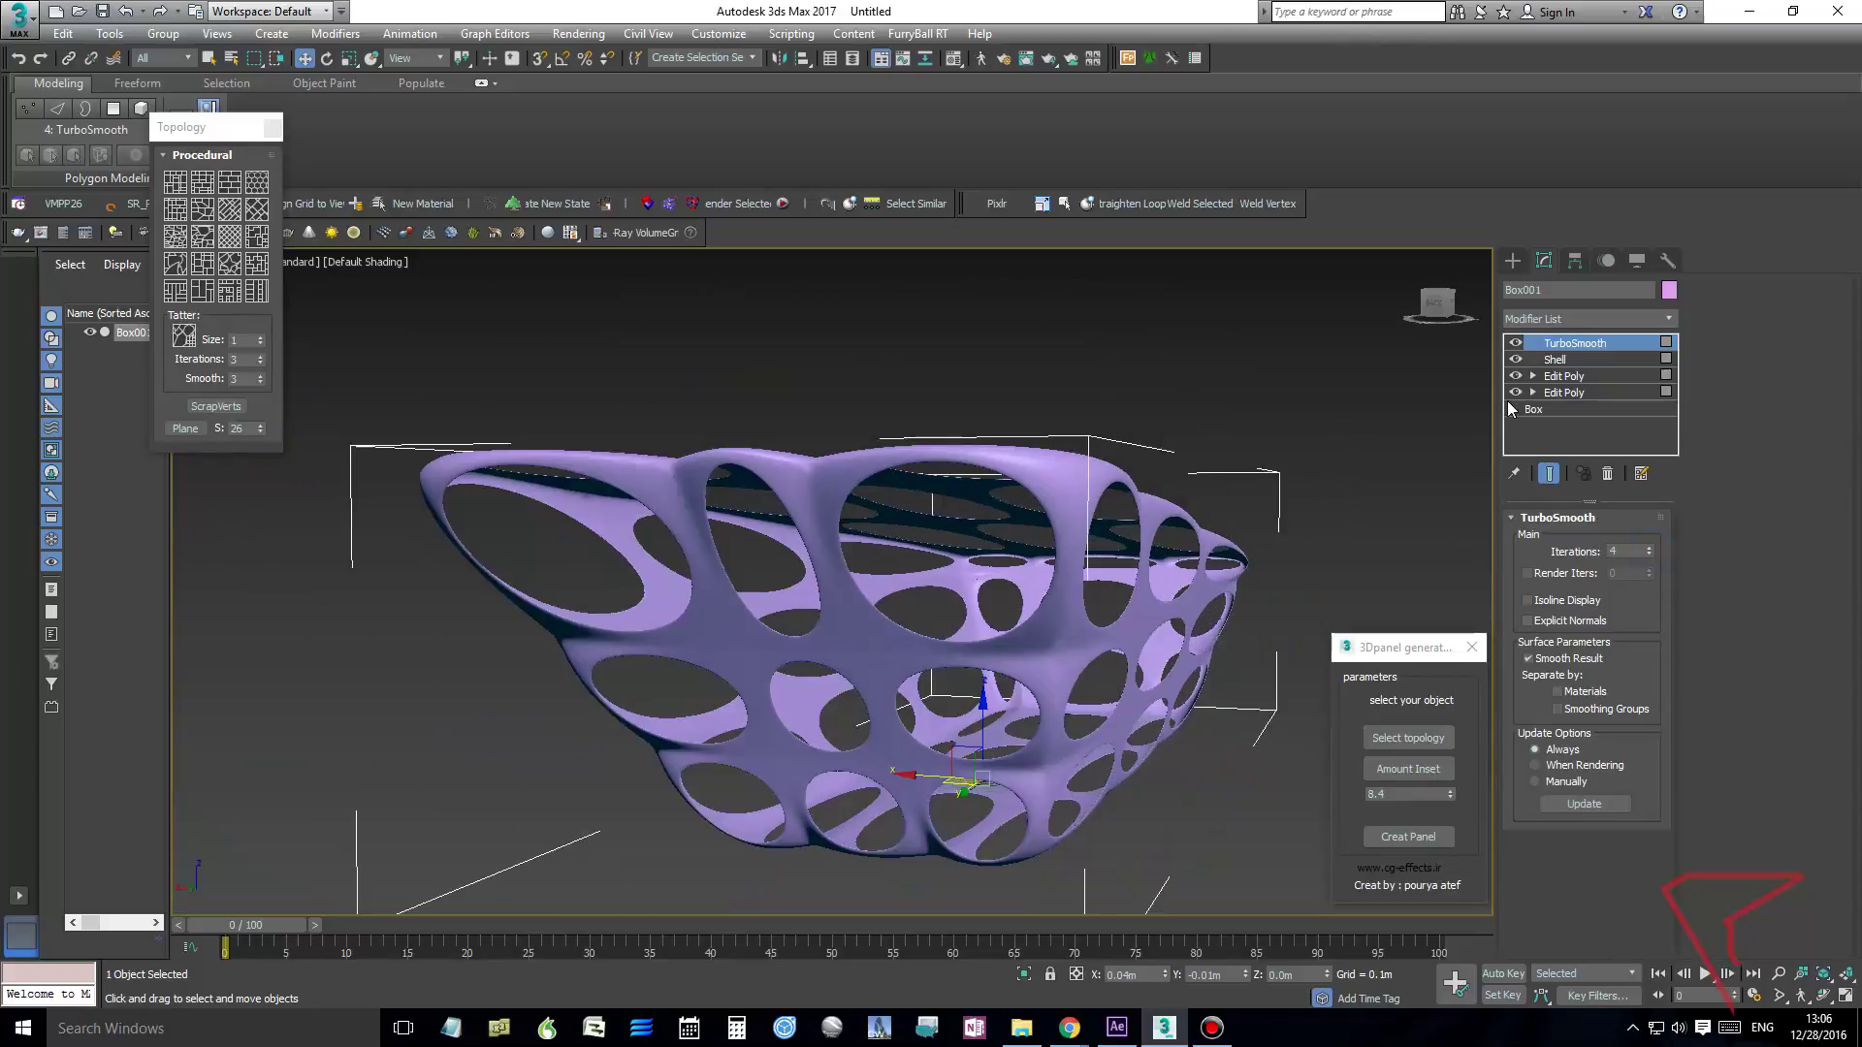
pyautogui.click(1516, 344)
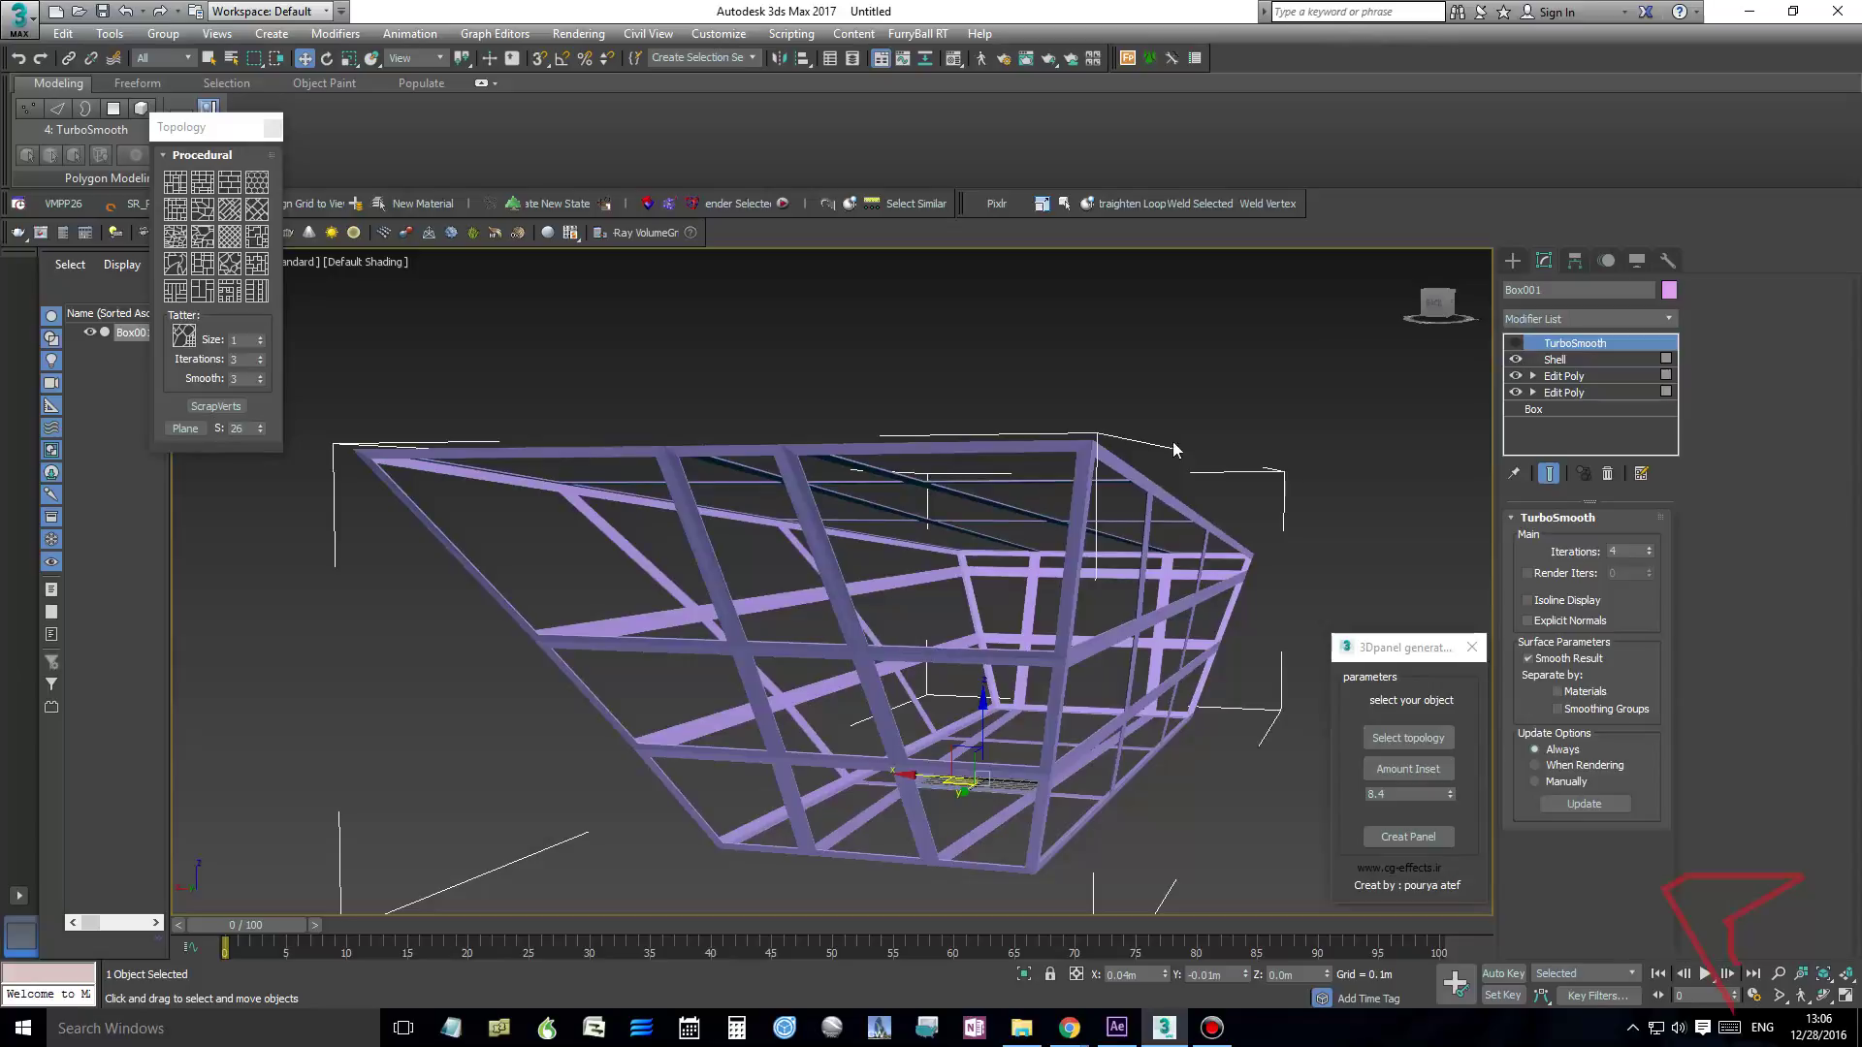
# Set the Shell inner amount to 0.03m and re-enable TurboSmooth for a rounded lattice
pyautogui.click(1552, 360)
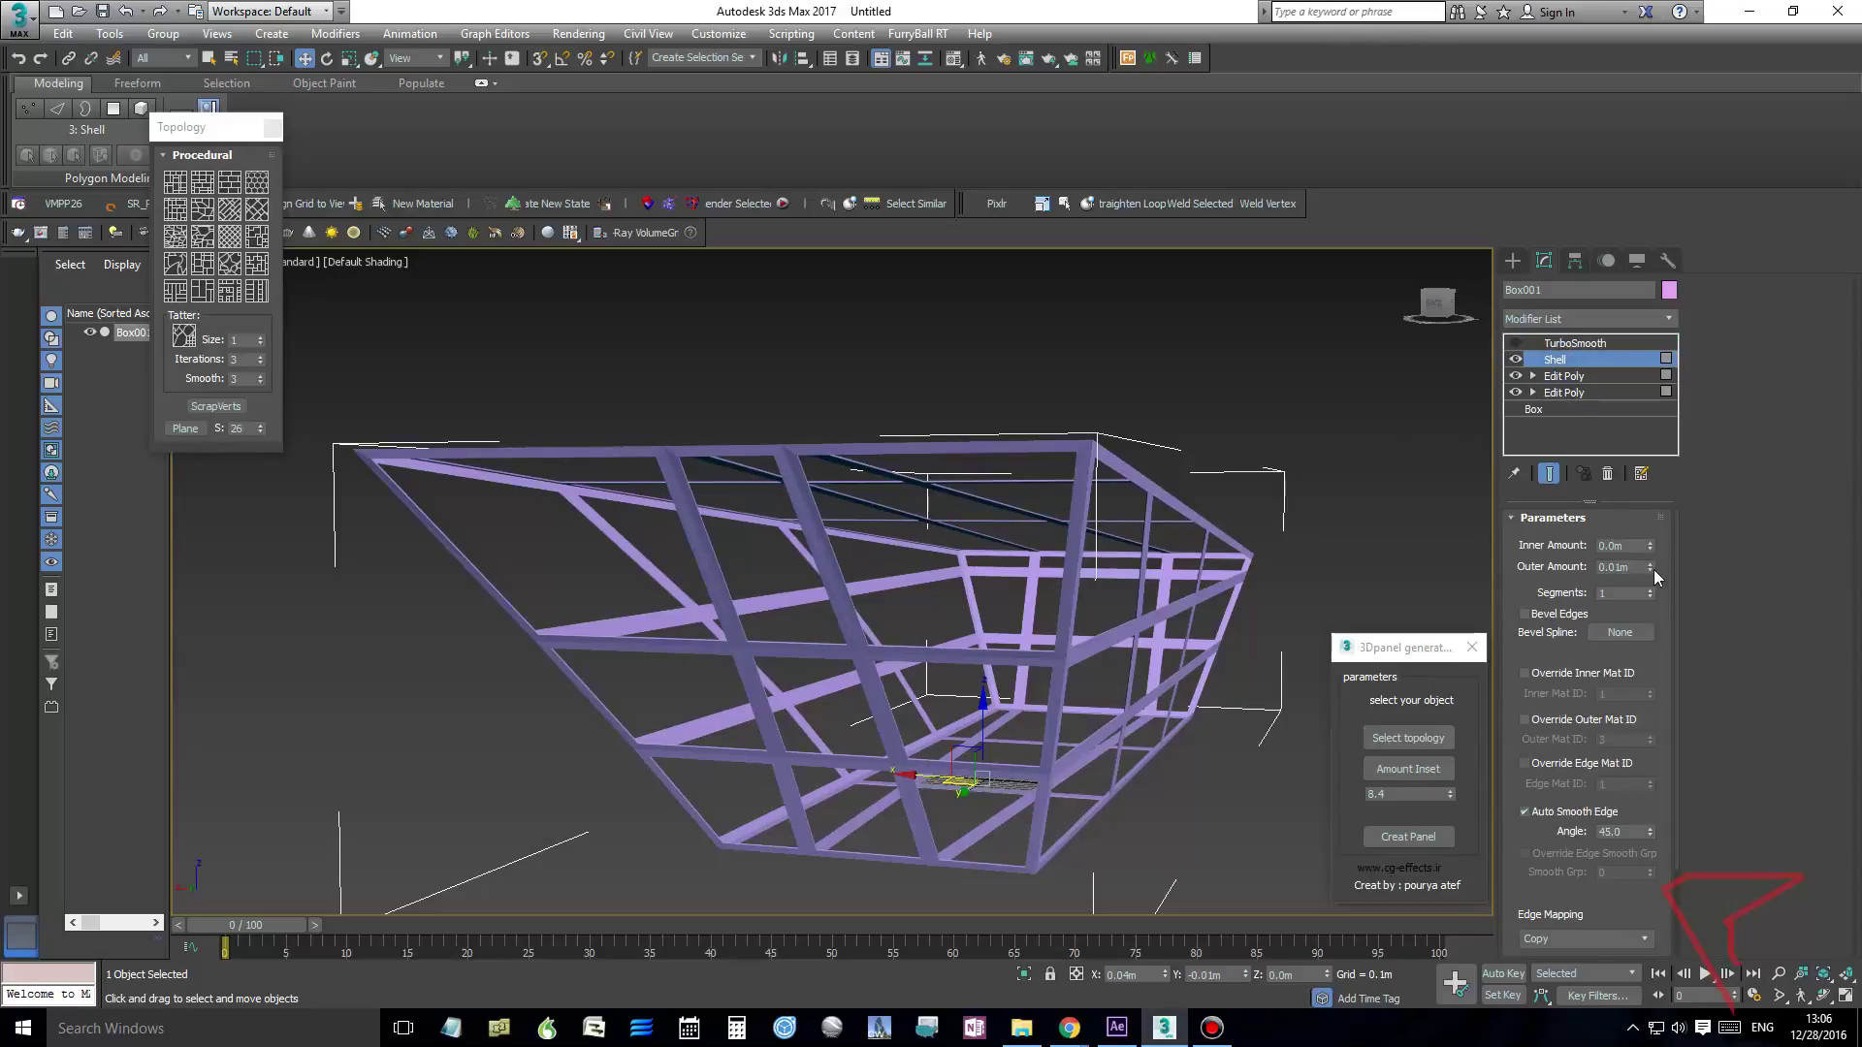
pyautogui.moveTo(1650, 549)
pyautogui.mouseDown()
pyautogui.moveTo(1610, 508)
pyautogui.moveTo(1665, 572)
pyautogui.mouseUp()
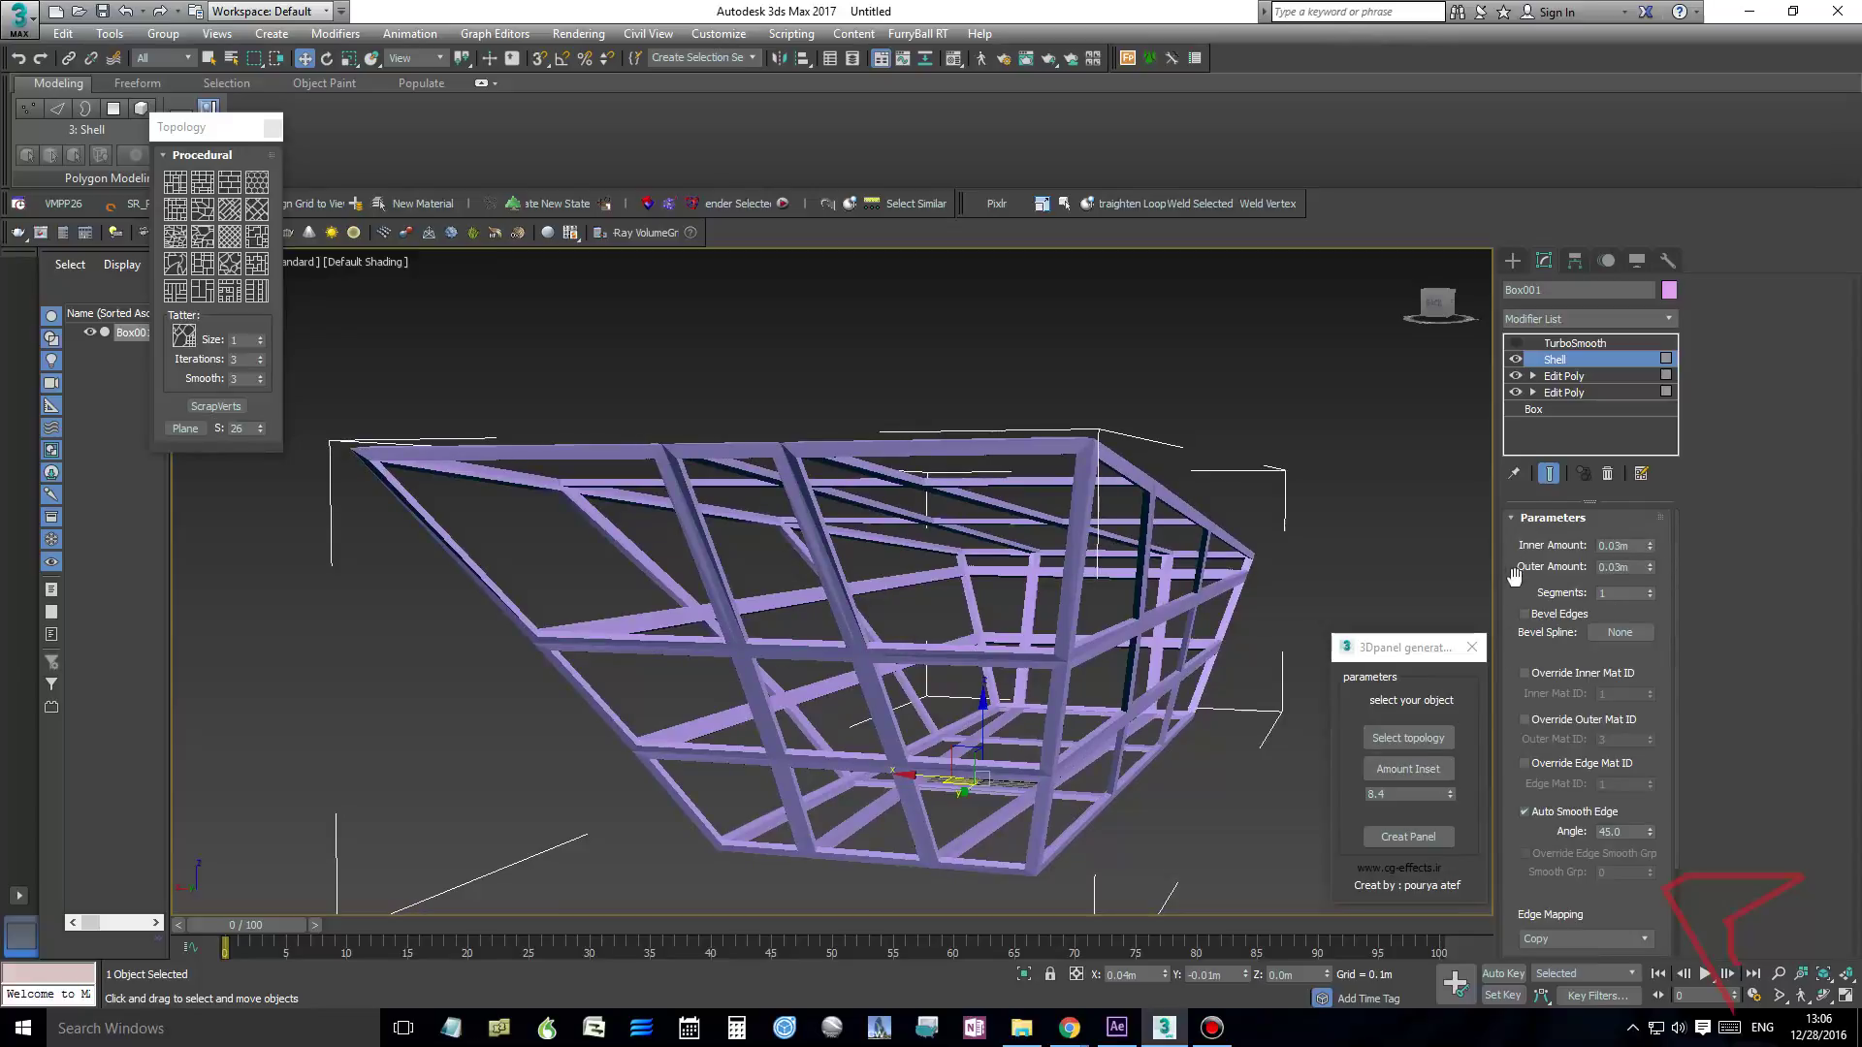
pyautogui.click(1515, 344)
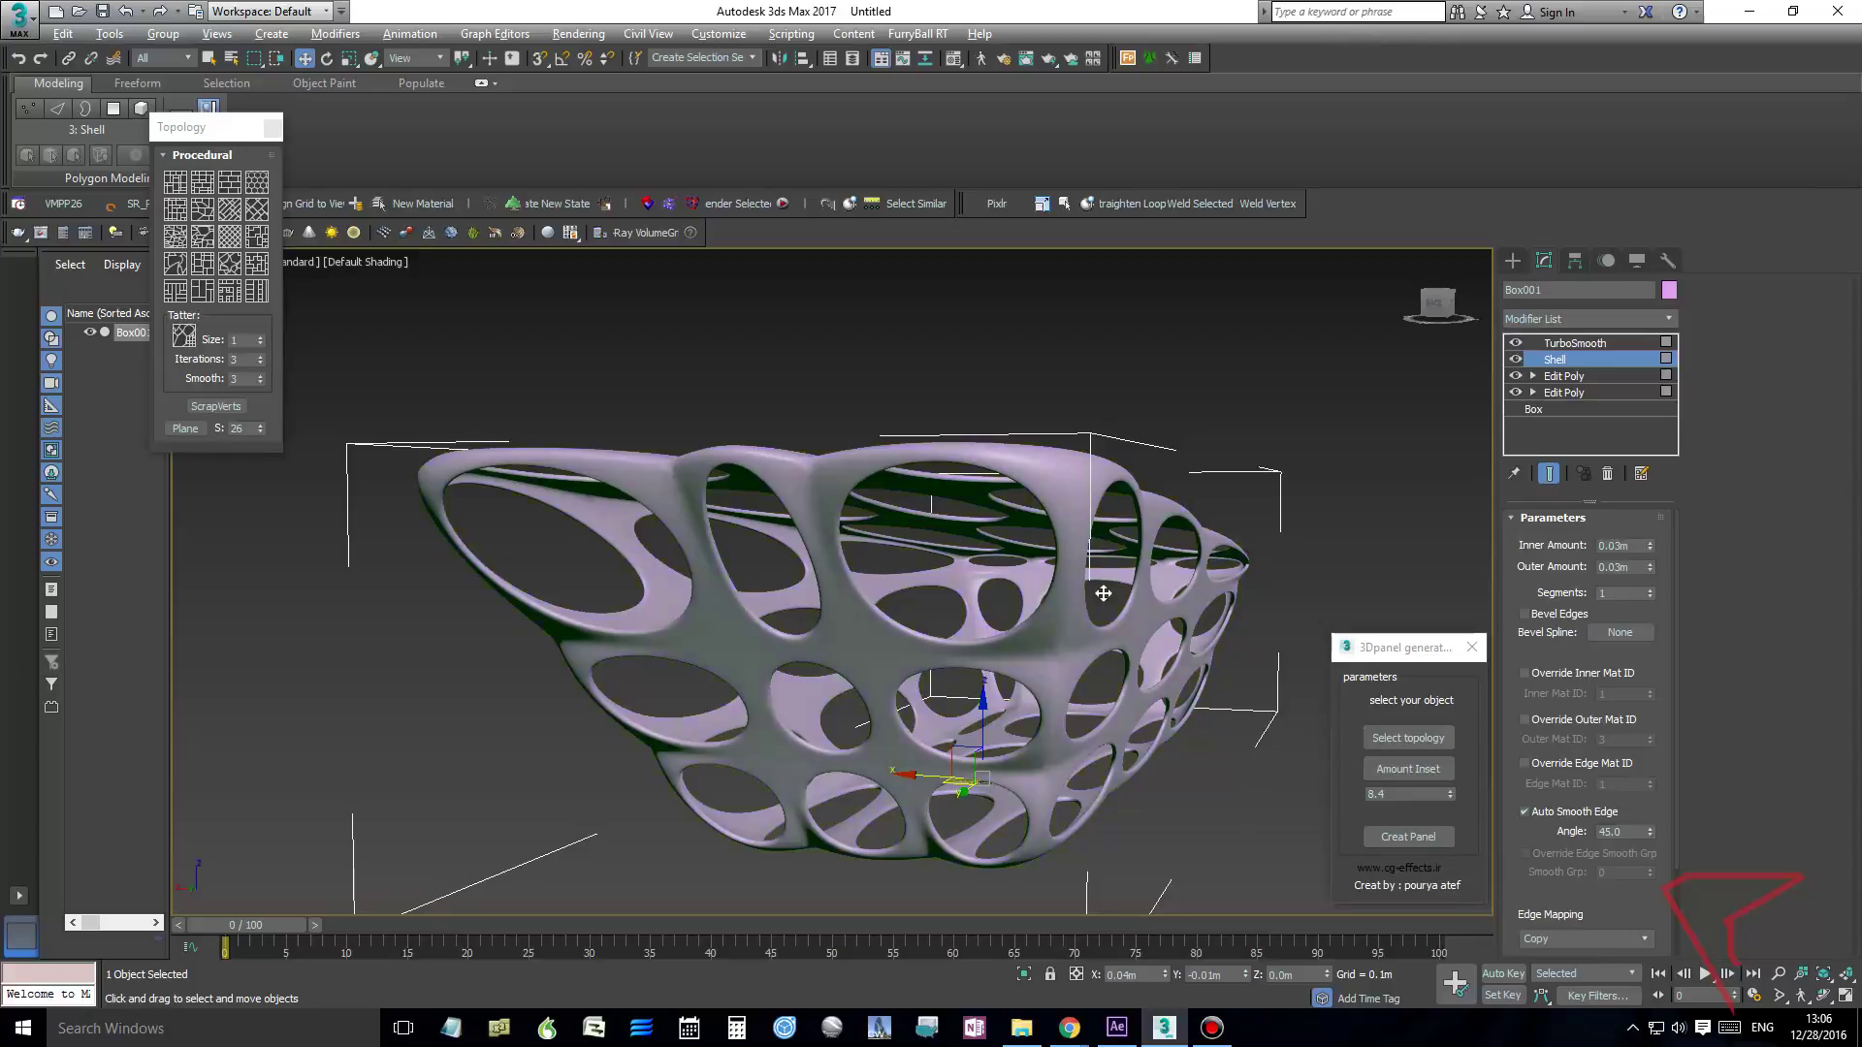
pyautogui.keyDown('alt'); pyautogui.moveTo(1103, 593); pyautogui.dragTo(977, 570, button='middle'); pyautogui.keyUp('alt')
pyautogui.scroll(5, 976, 570)
# Orbit and pan around the smooth lattice, reopening the TurboSmooth settings along the way
pyautogui.scroll(-8, 970, 571)
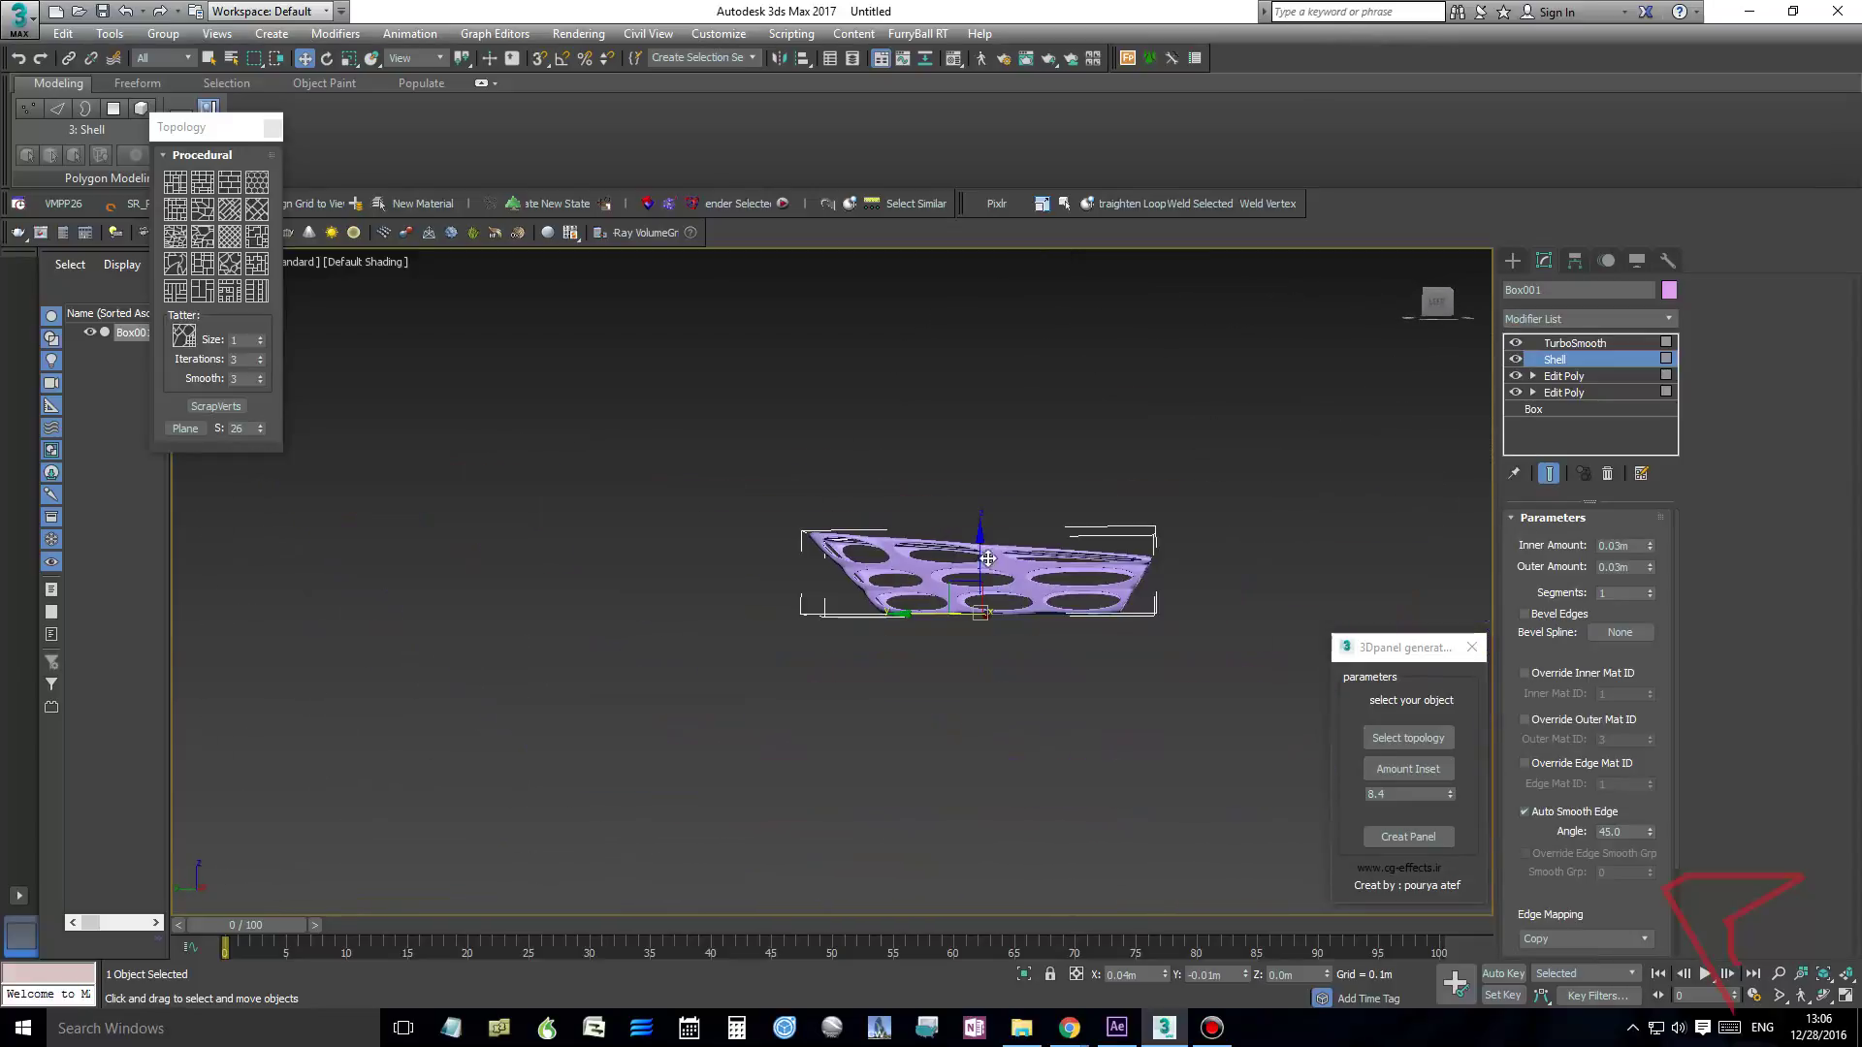
pyautogui.scroll(4, 965, 577)
pyautogui.keyDown('alt'); pyautogui.moveTo(962, 583); pyautogui.dragTo(1269, 566, button='middle'); pyautogui.keyUp('alt')
pyautogui.click(1563, 344)
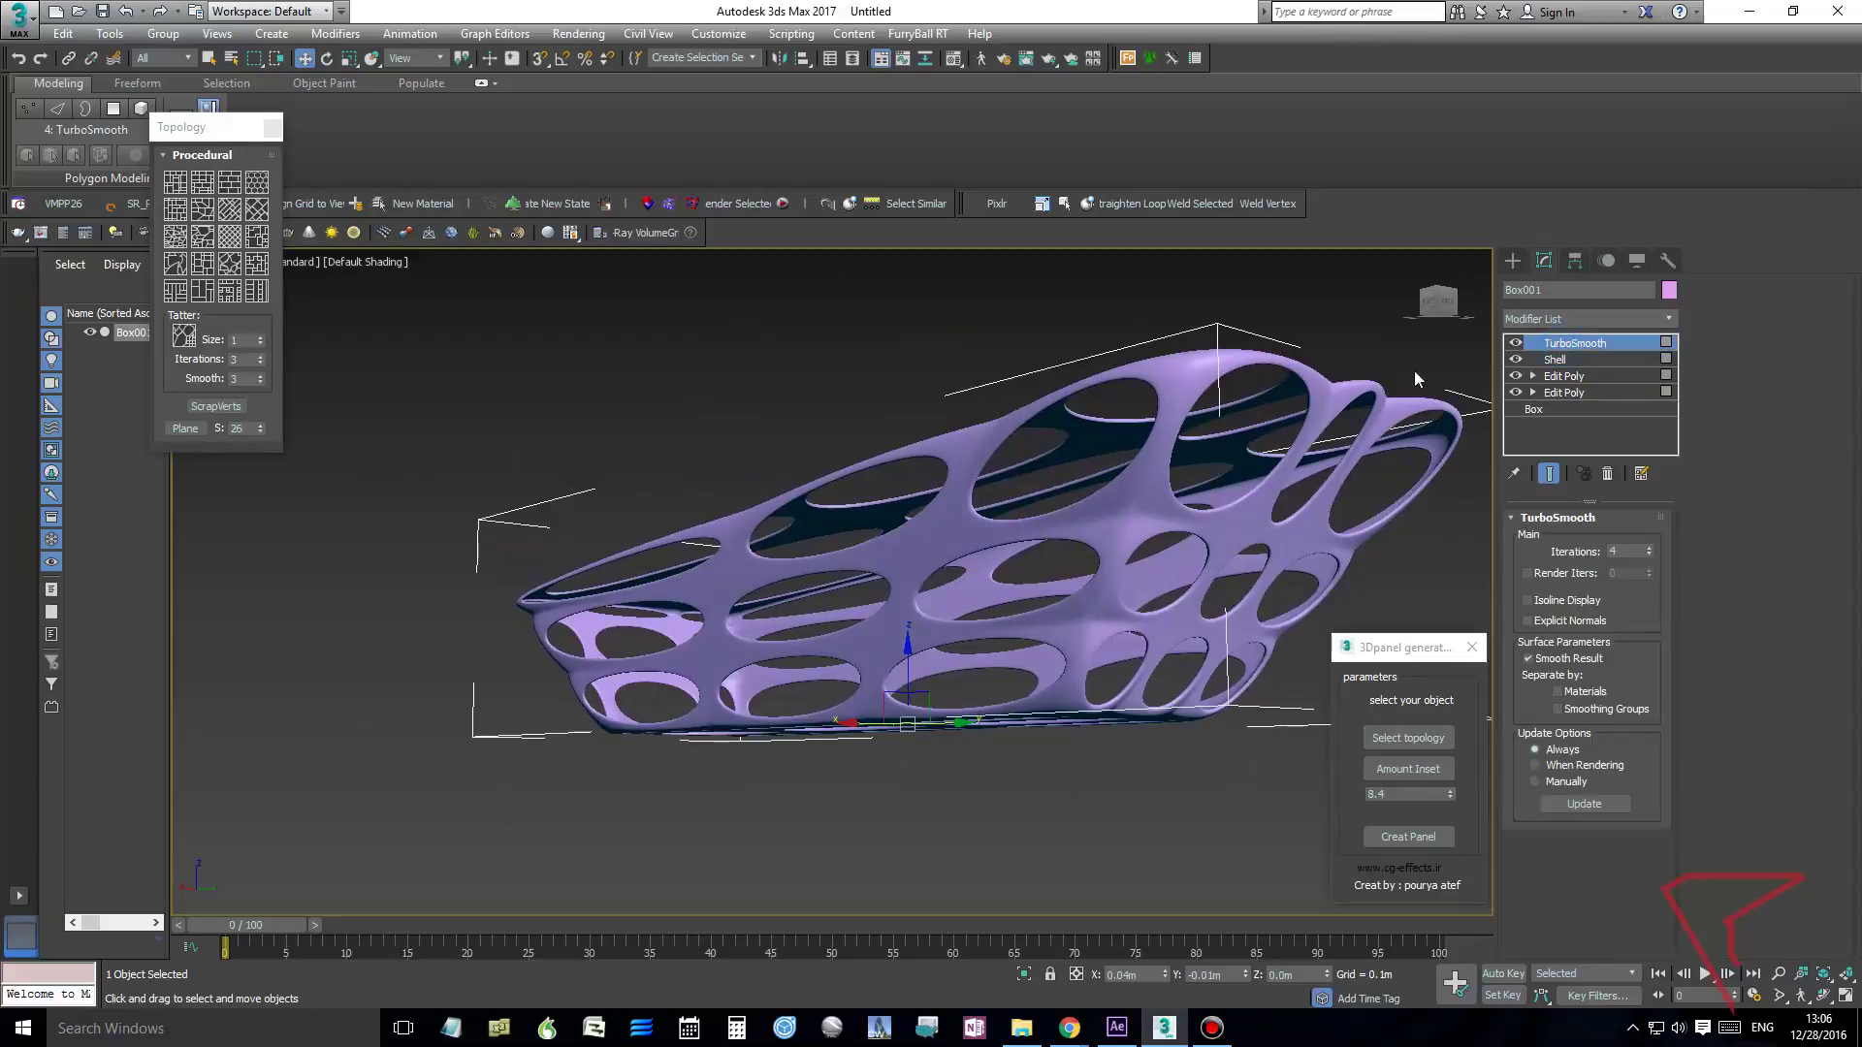
pyautogui.moveTo(1126, 463); pyautogui.dragTo(937, 540, button='middle')
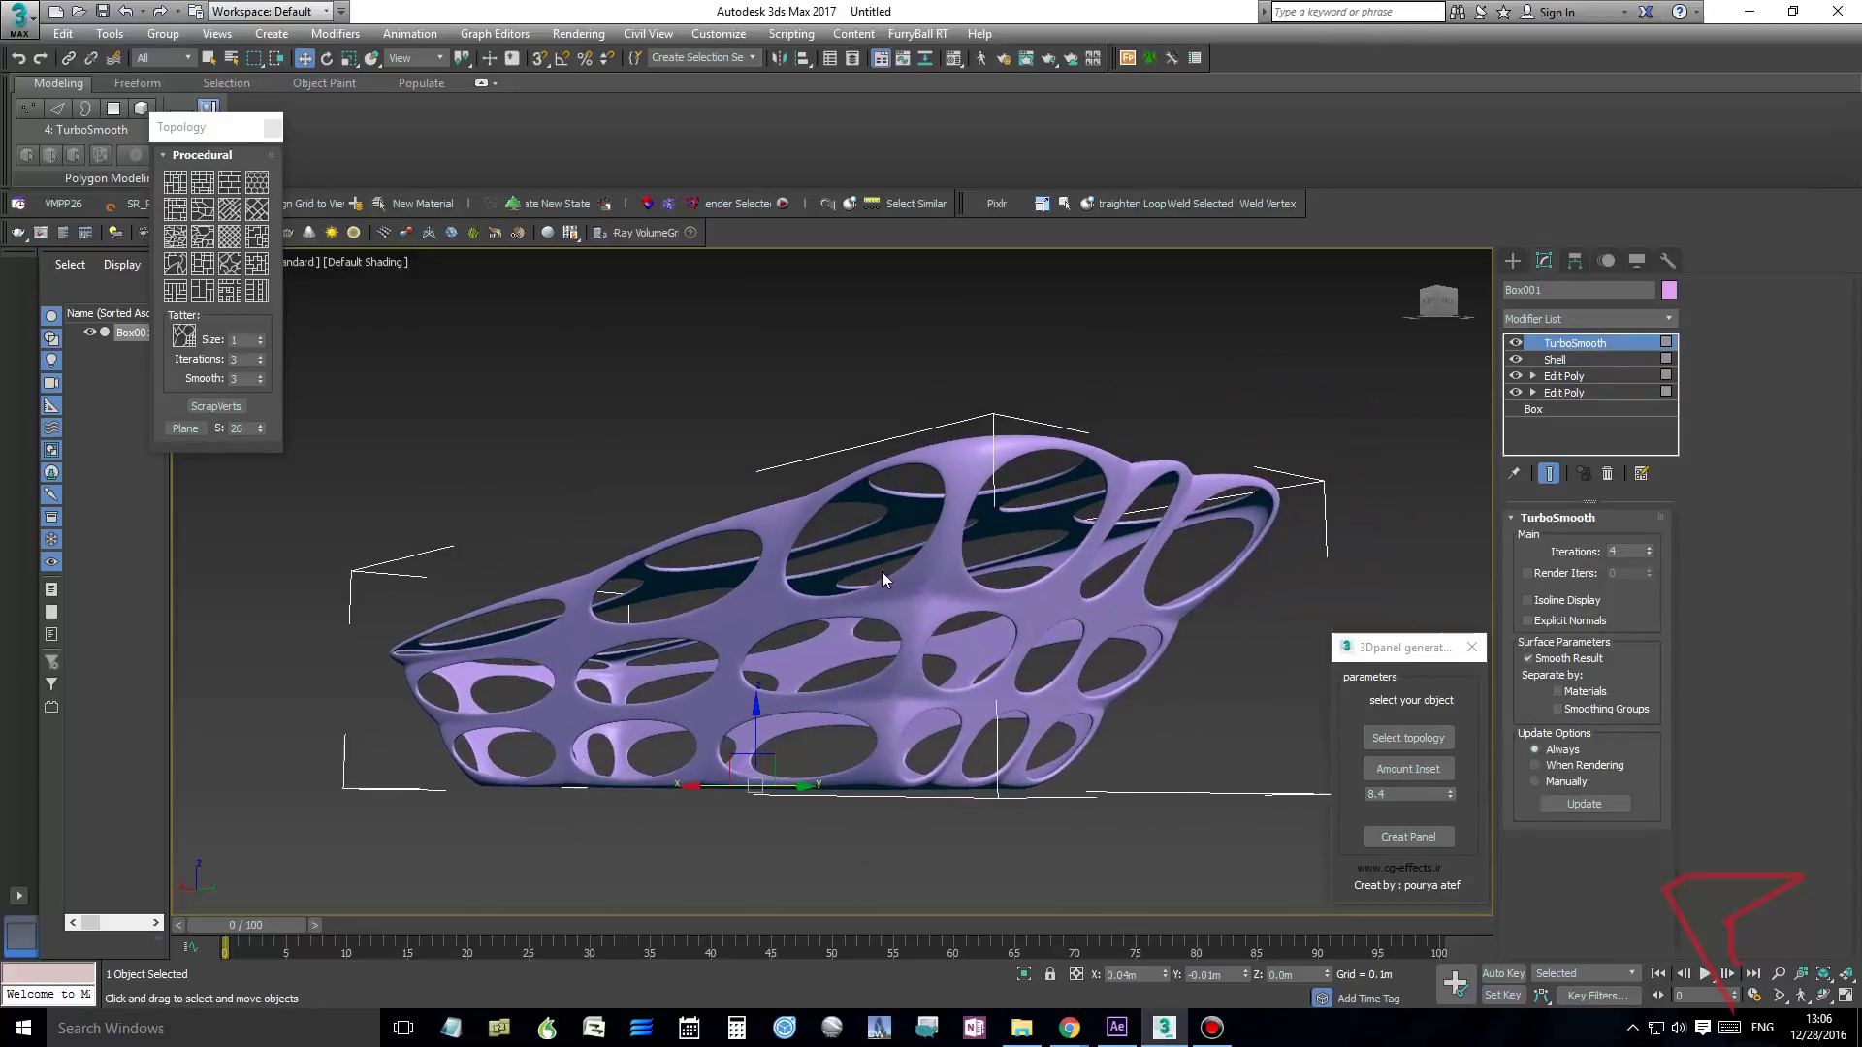
pyautogui.moveTo(881, 572)
pyautogui.keyDown('alt'); pyautogui.mouseDown(button='middle')
pyautogui.moveTo(877, 545)
pyautogui.moveTo(911, 545)
pyautogui.moveTo(911, 594)
pyautogui.moveTo(712, 608)
pyautogui.moveTo(794, 600)
pyautogui.mouseUp(button='middle'); pyautogui.keyUp('alt')
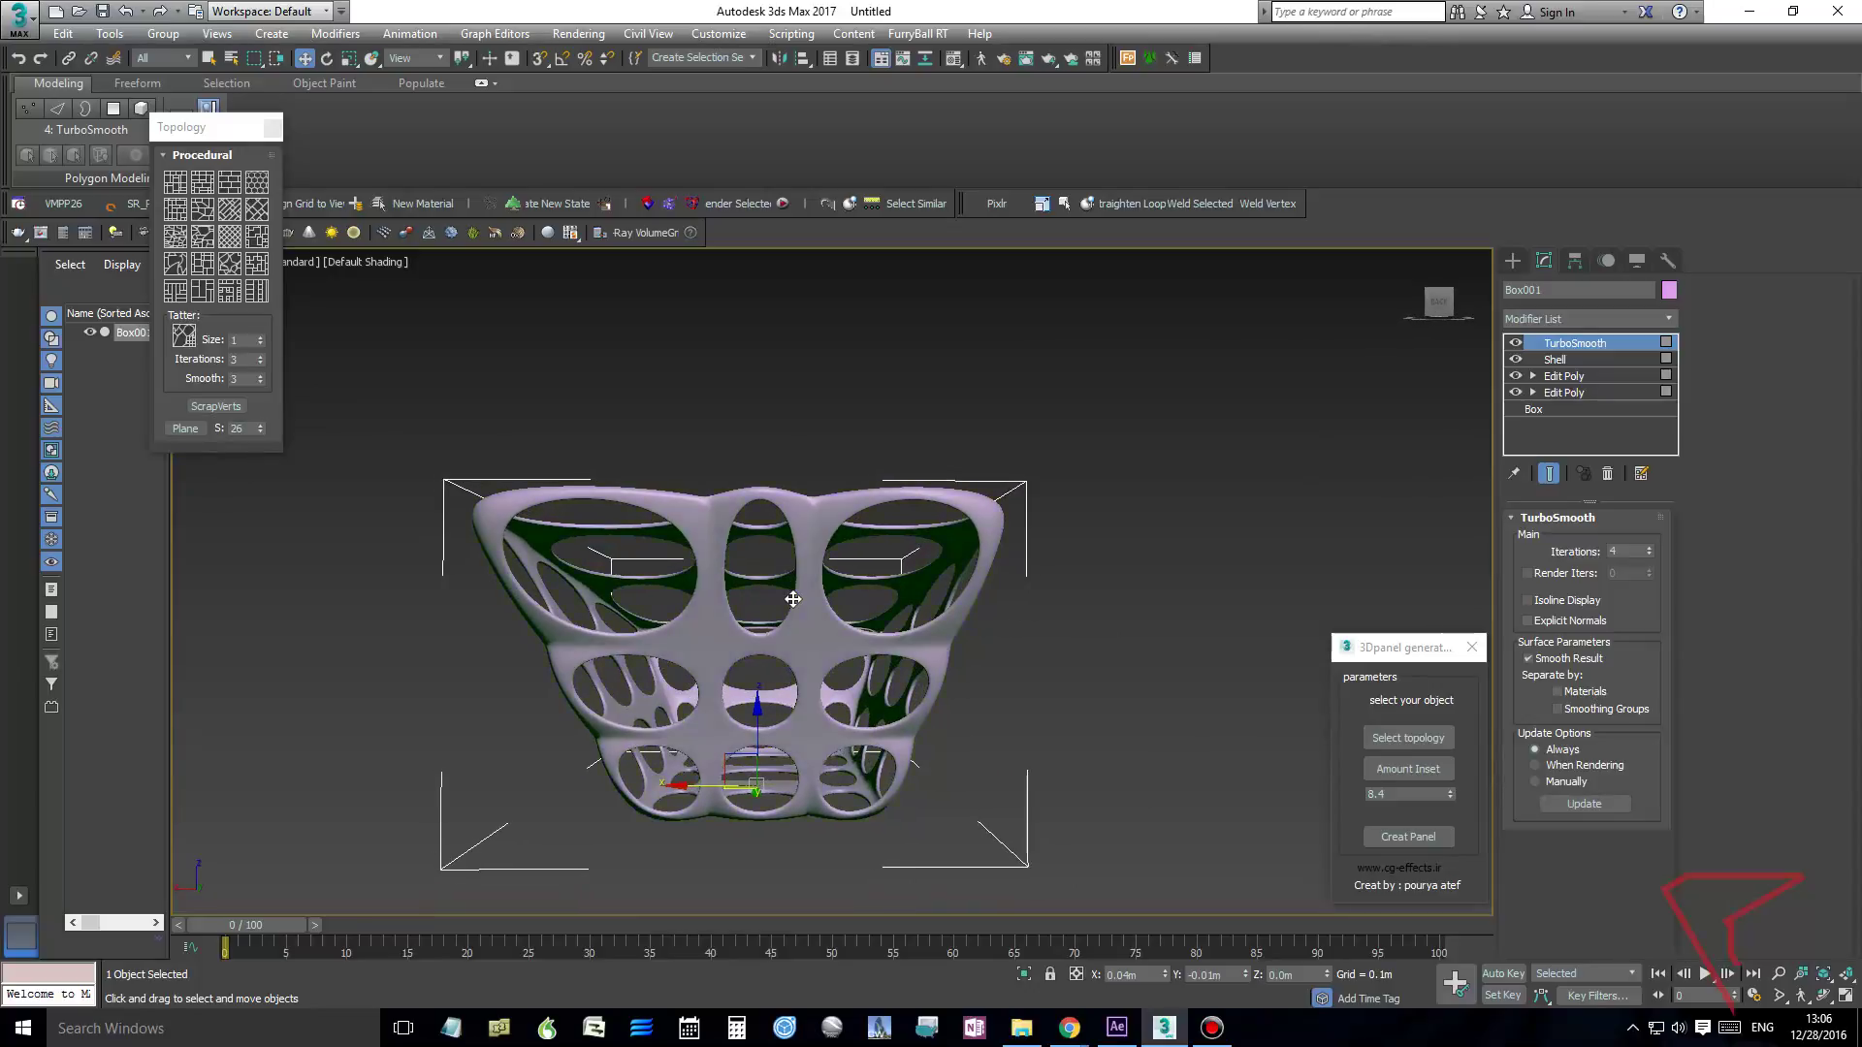
# Zoom in closer on the lattice, then deselect Box001 and bring up the Bandicam recorder
pyautogui.scroll(2, 794, 599)
pyautogui.scroll(2, 832, 599)
pyautogui.moveTo(833, 599); pyautogui.dragTo(892, 604, button='middle')
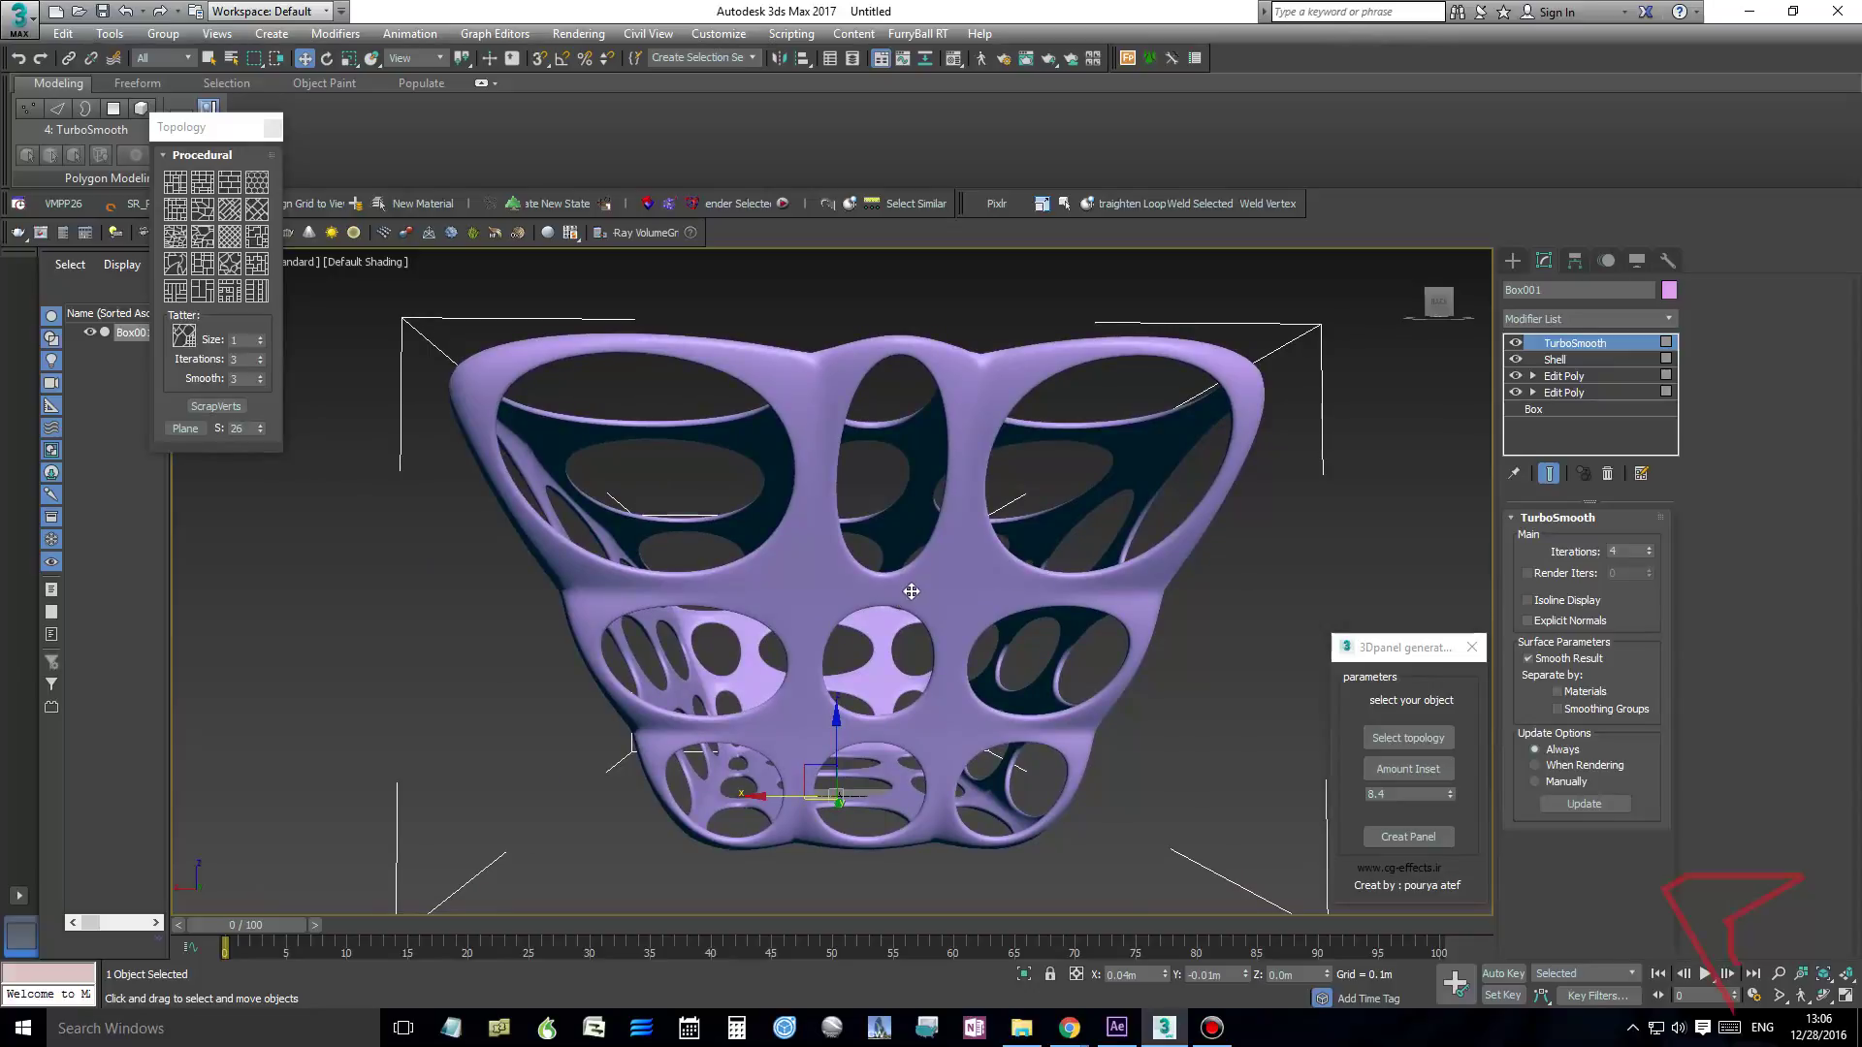
pyautogui.keyDown('alt'); pyautogui.moveTo(911, 591); pyautogui.dragTo(909, 593, button='middle'); pyautogui.keyUp('alt')
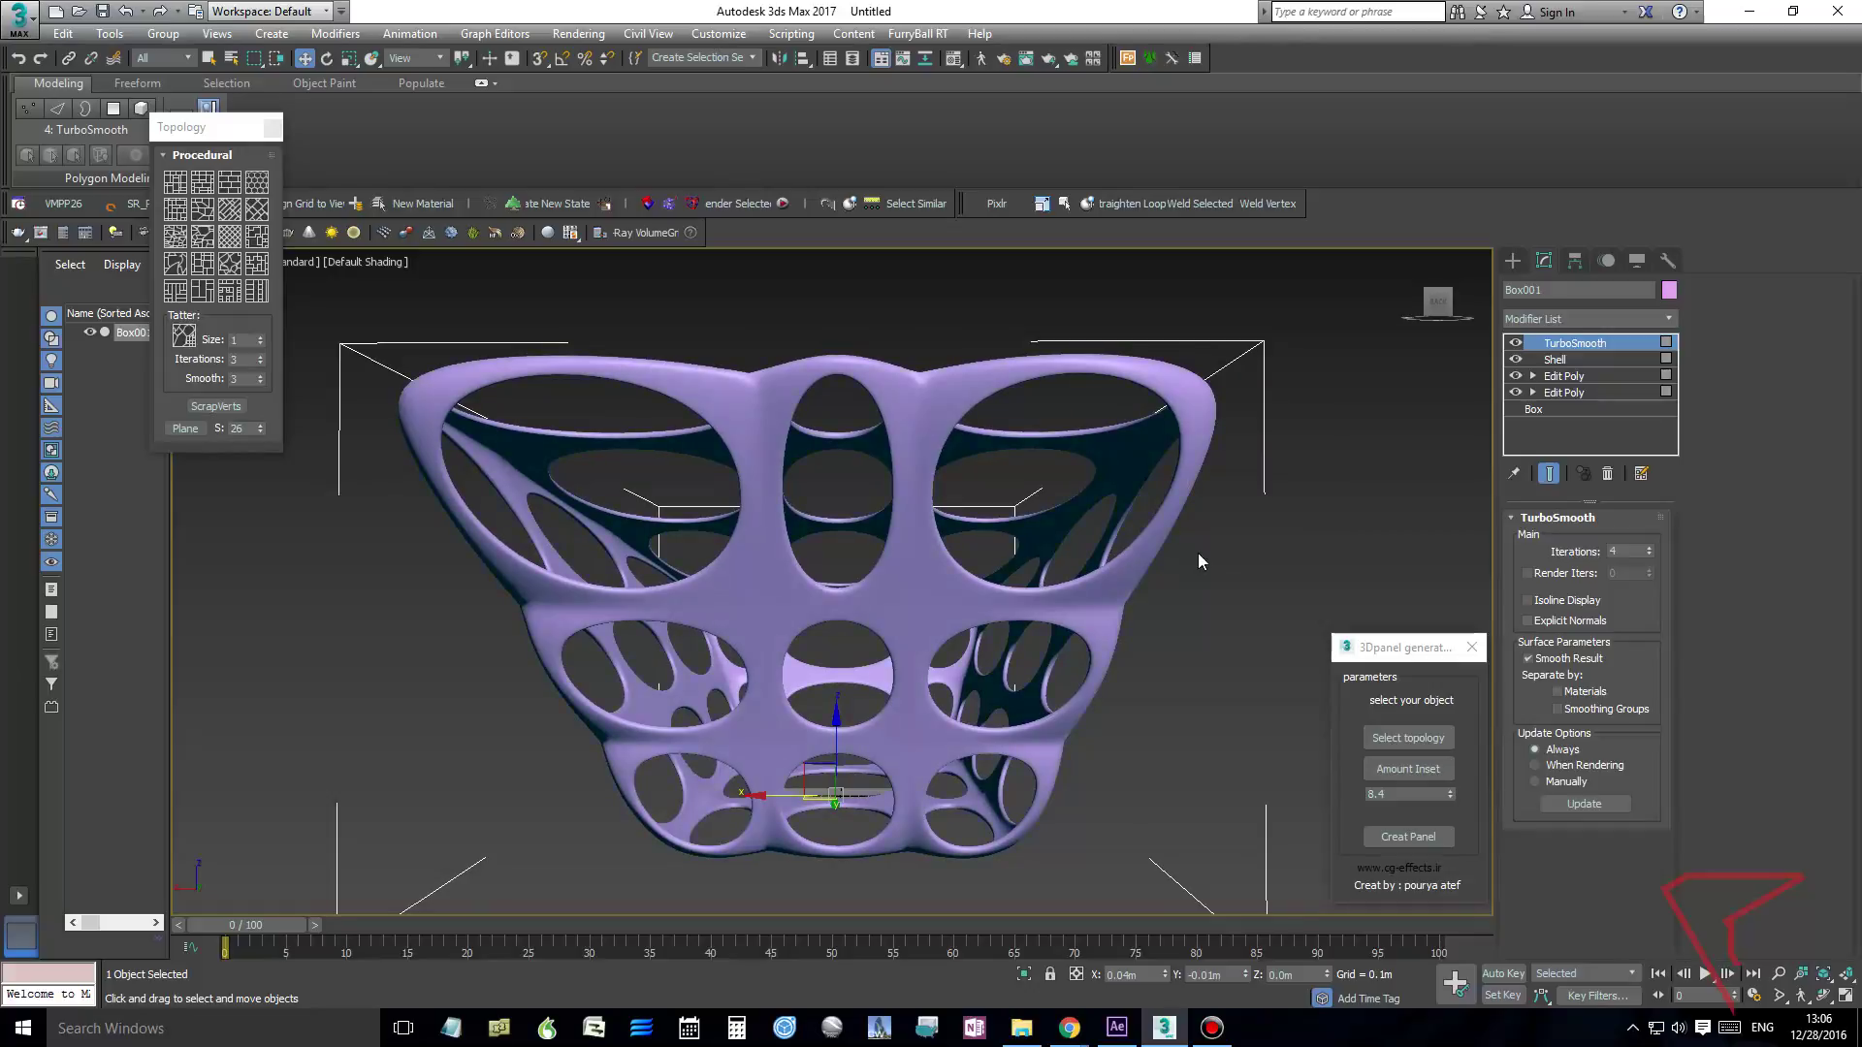
pyautogui.click(876, 307)
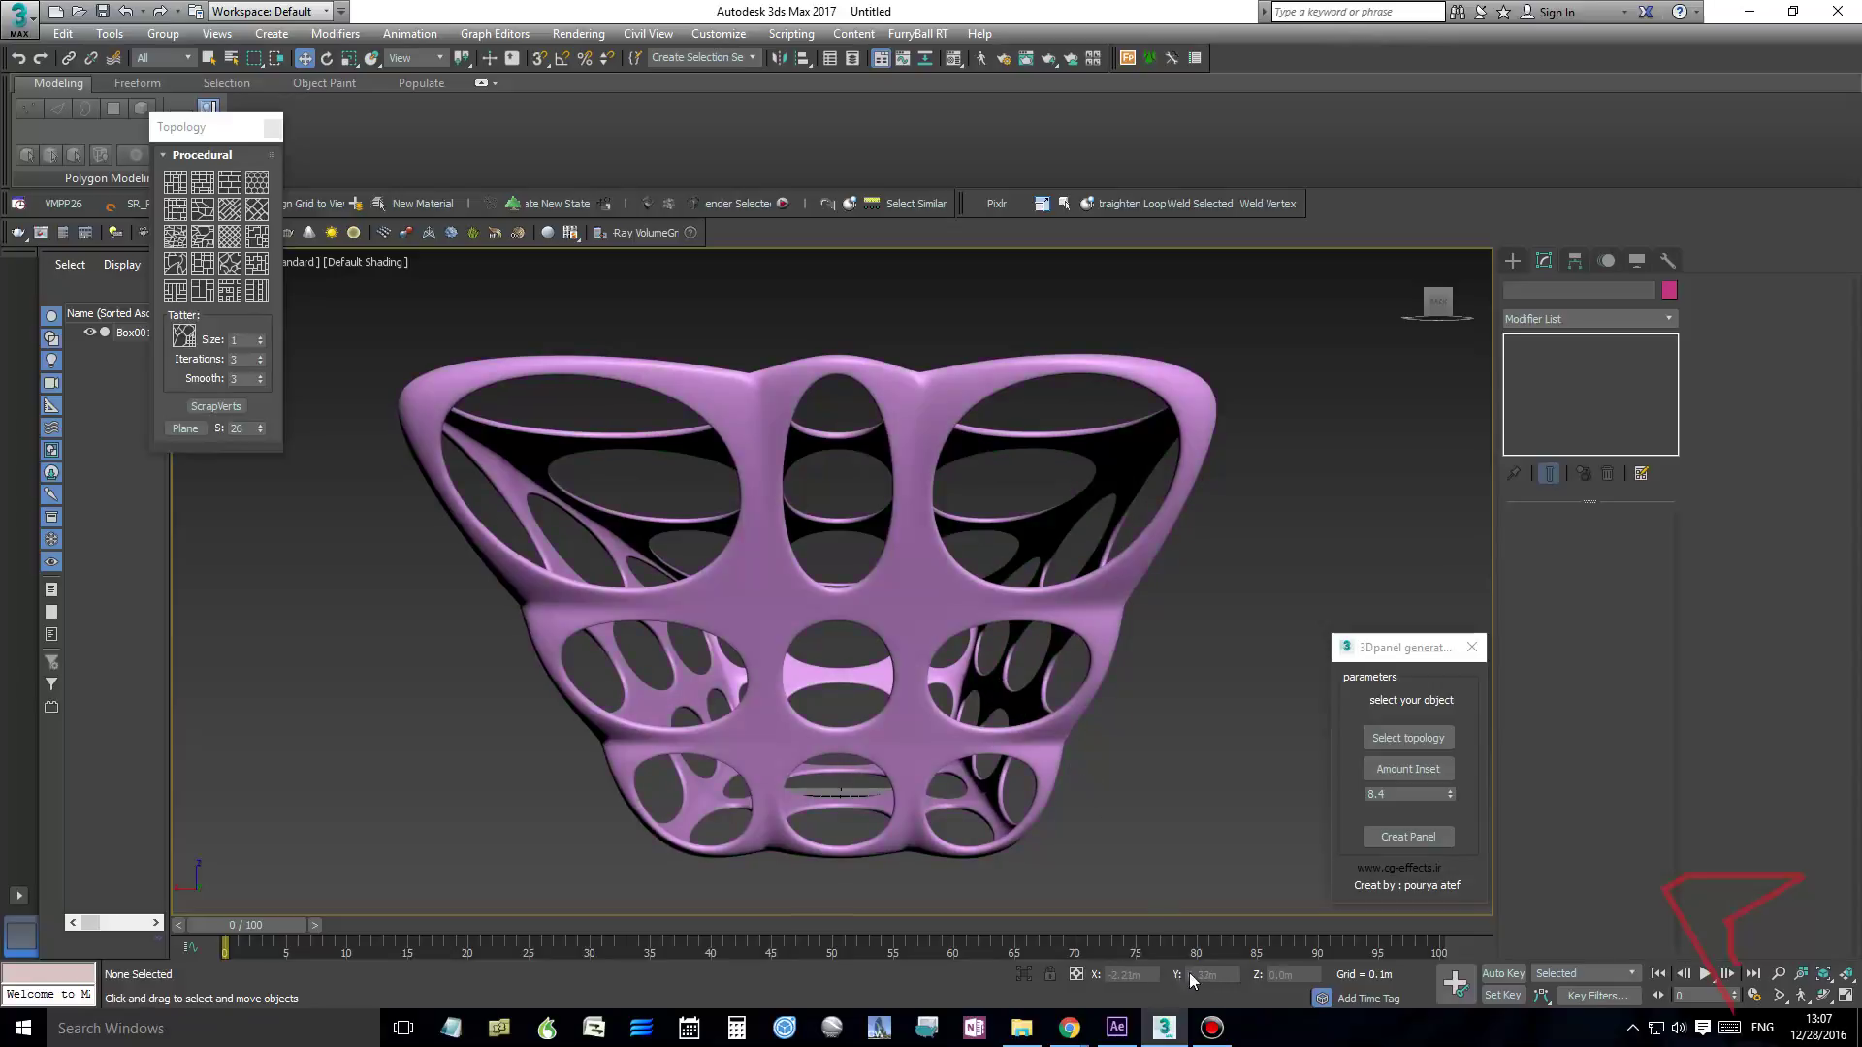
pyautogui.click(1210, 1030)
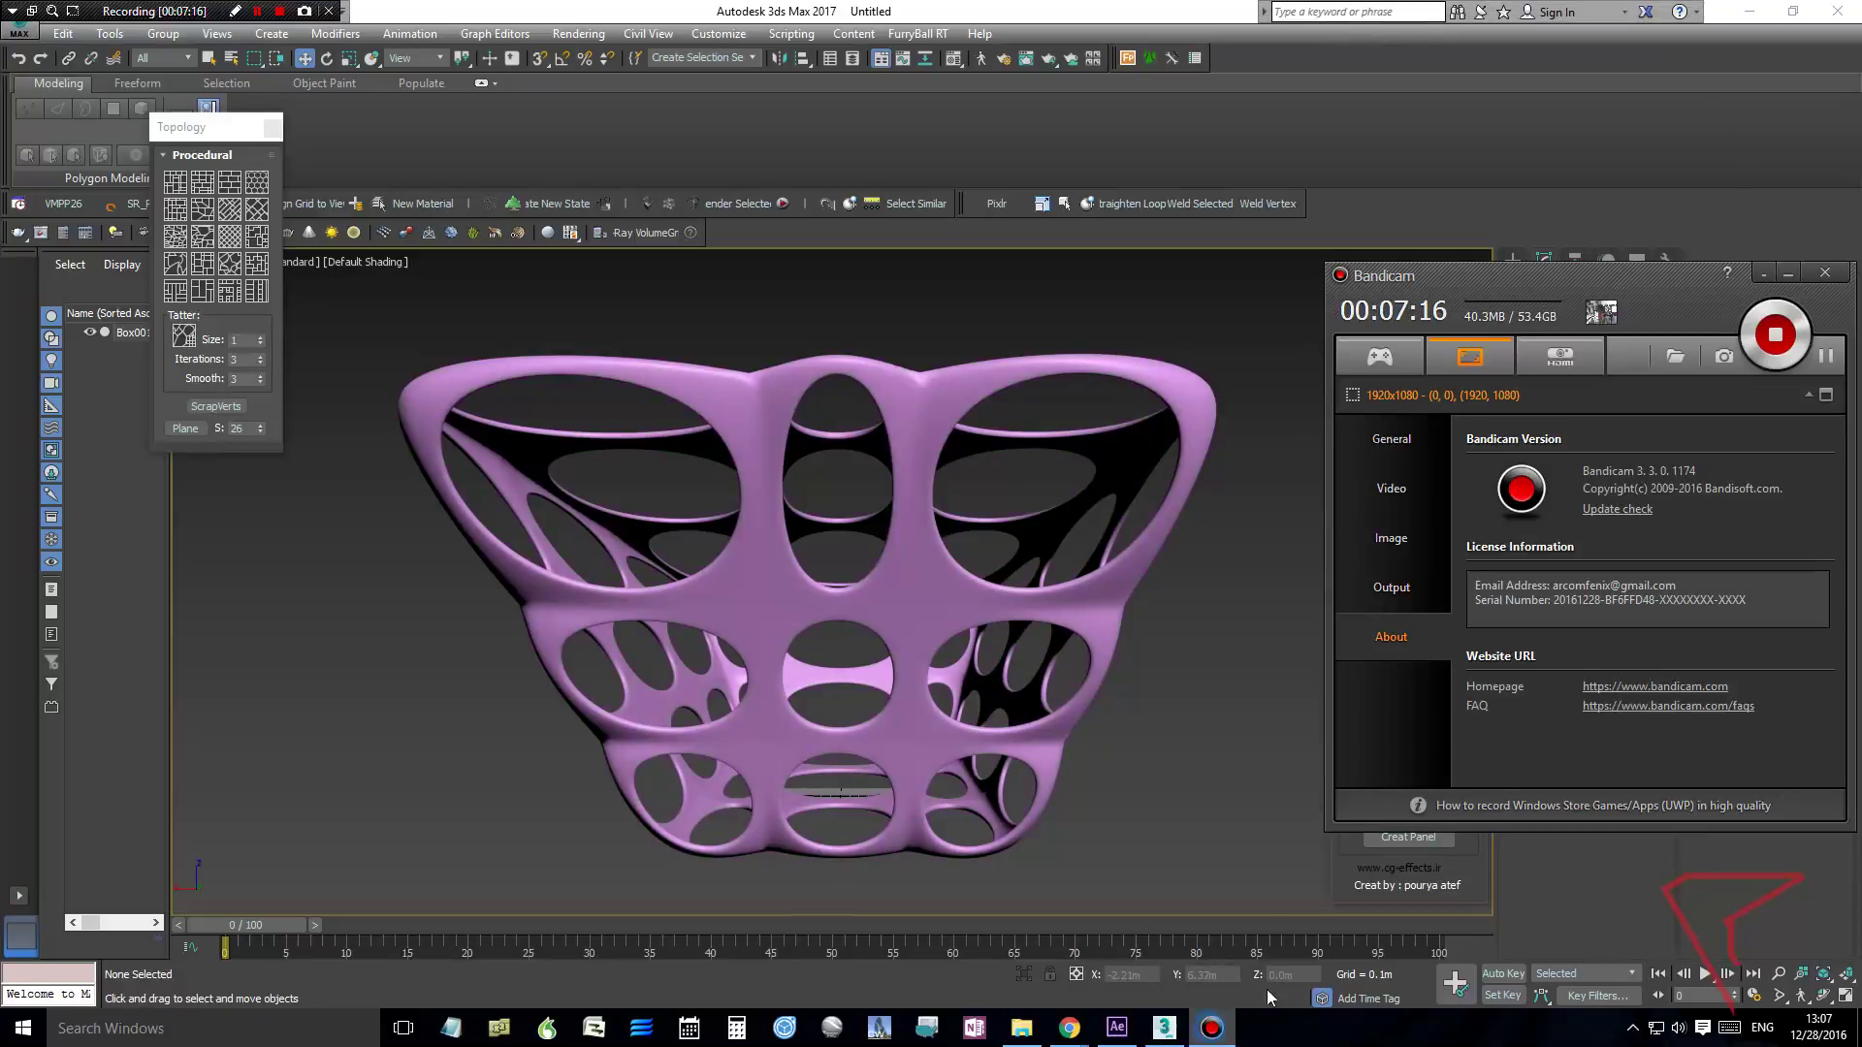